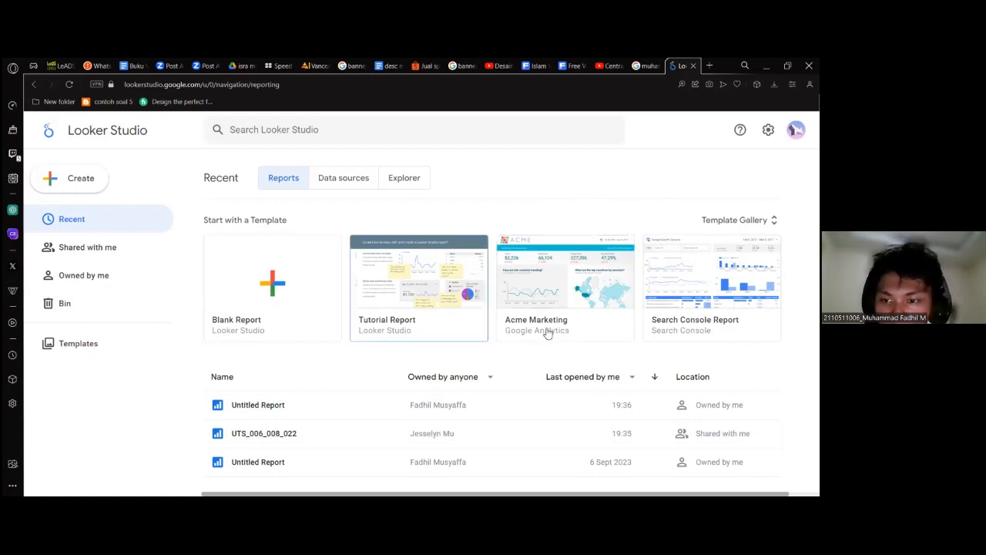
- Create a blank report and choose the File Upload connector for its data
left_click(277, 285)
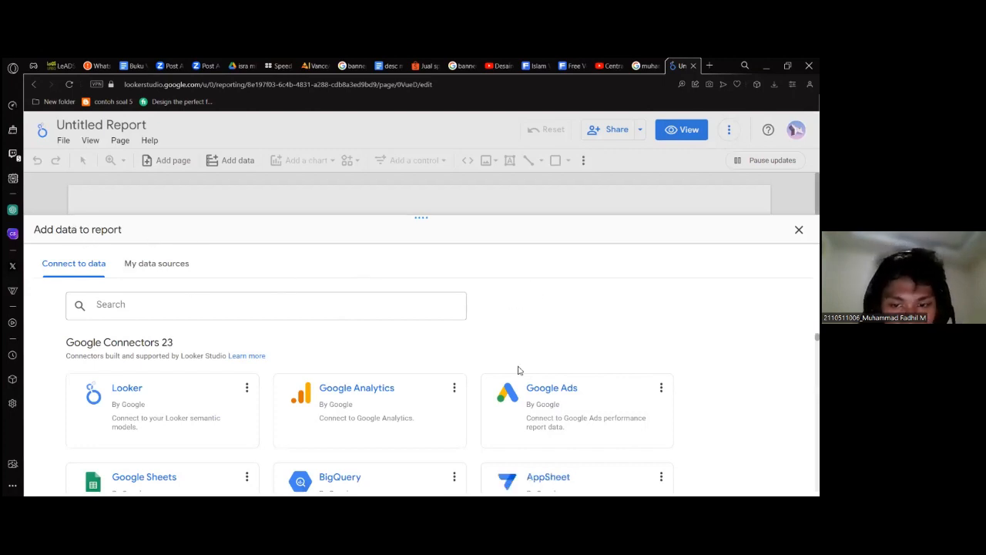
scroll(590, 377, "down", 2)
scroll(570, 324, "up", 2)
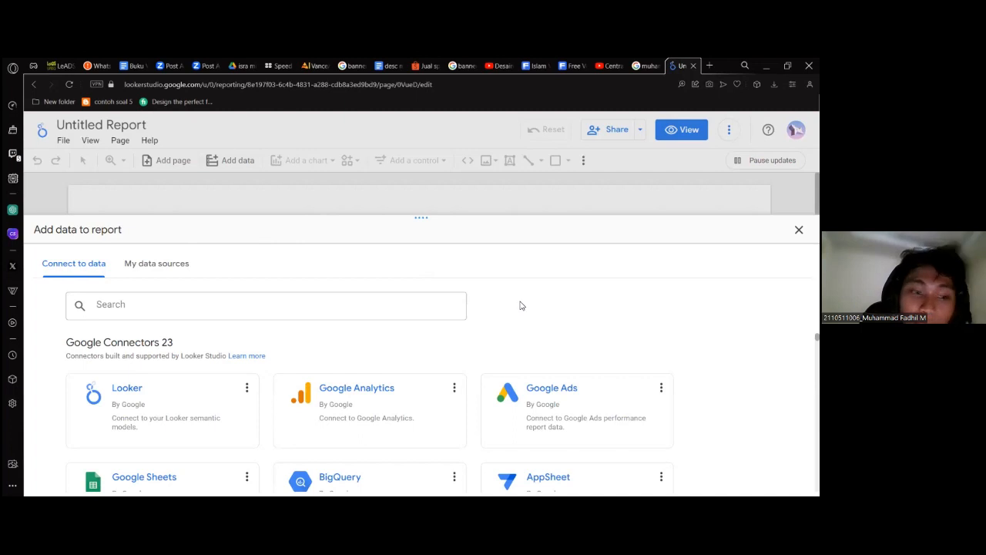
scroll(488, 365, "down", 2)
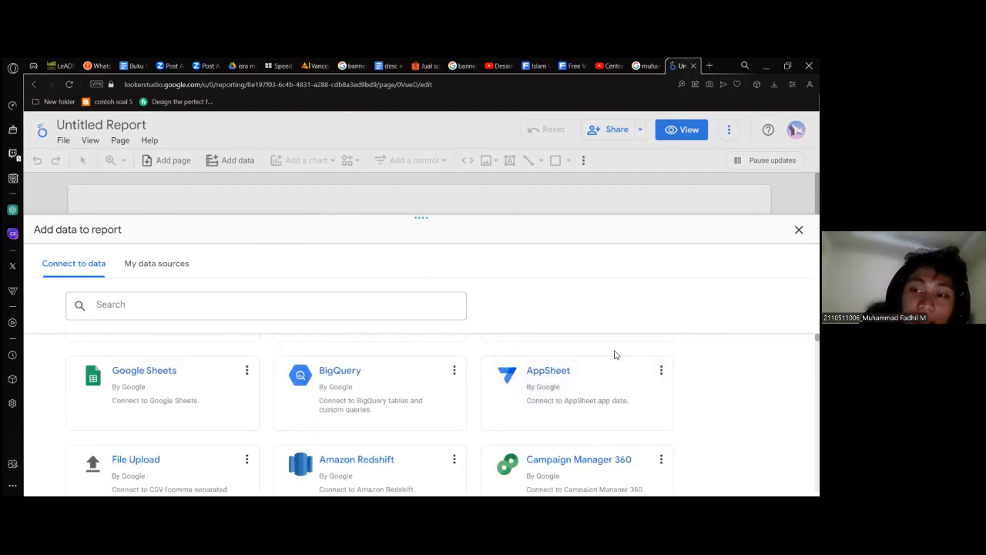
scroll(502, 375, "up", 2)
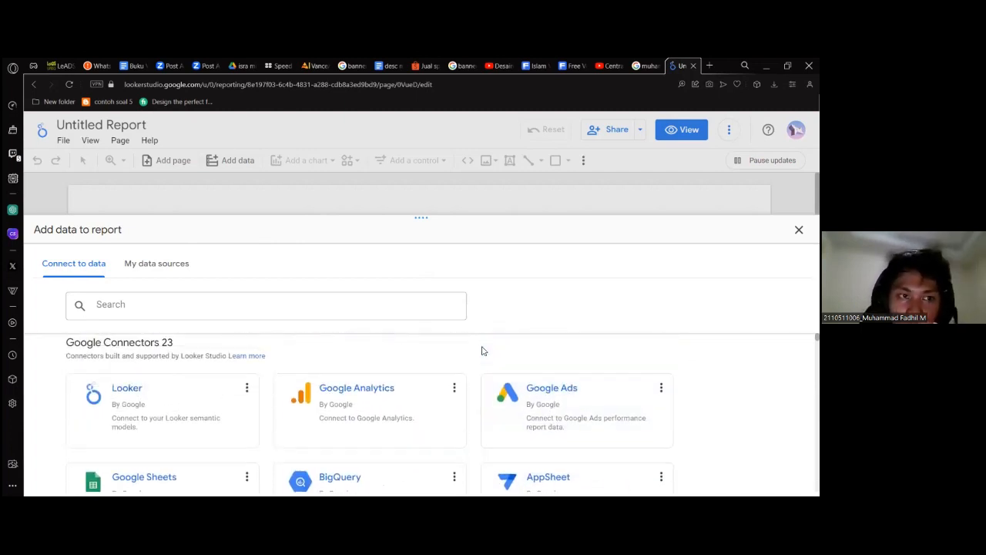
scroll(499, 343, "down", 1)
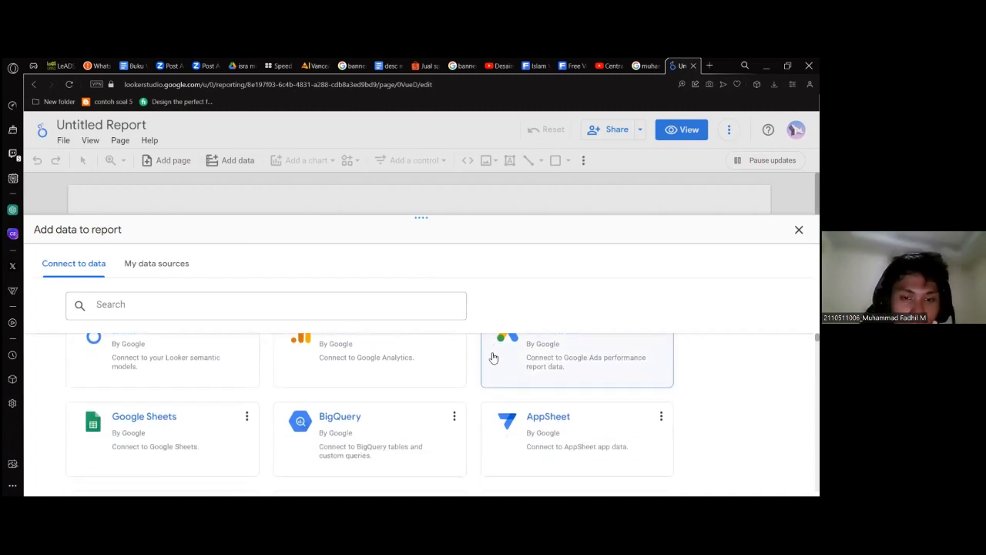
scroll(493, 357, "up", 1)
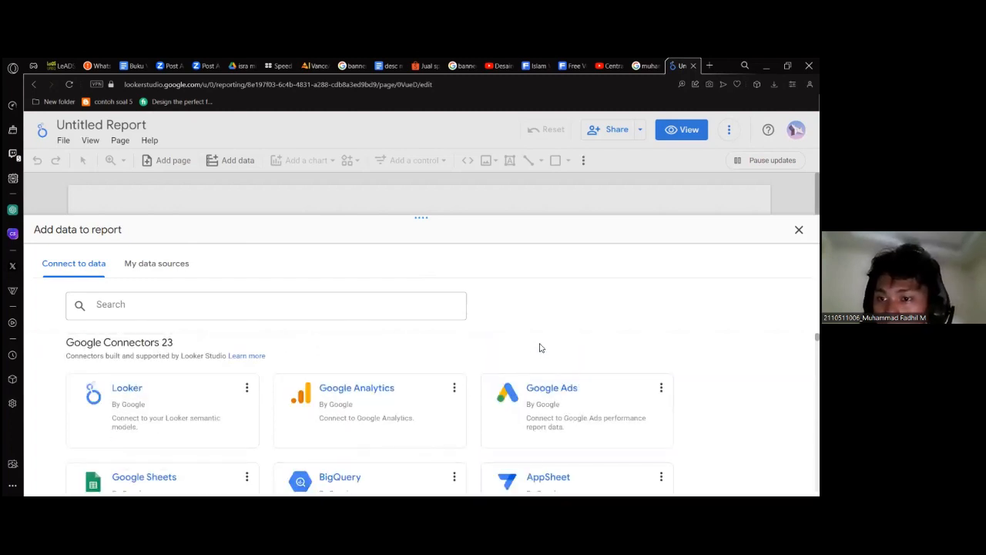
scroll(420, 349, "down", 2)
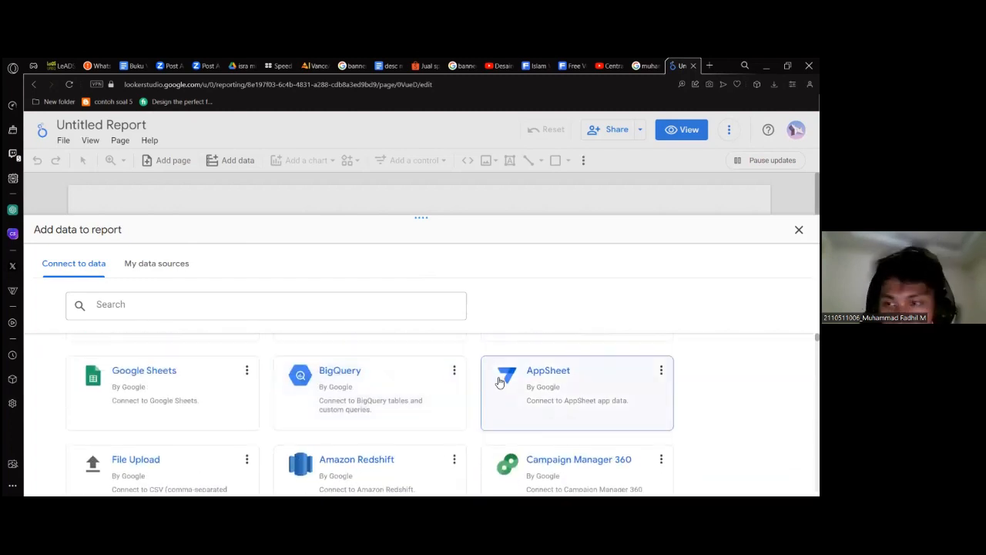
scroll(511, 378, "down", 2)
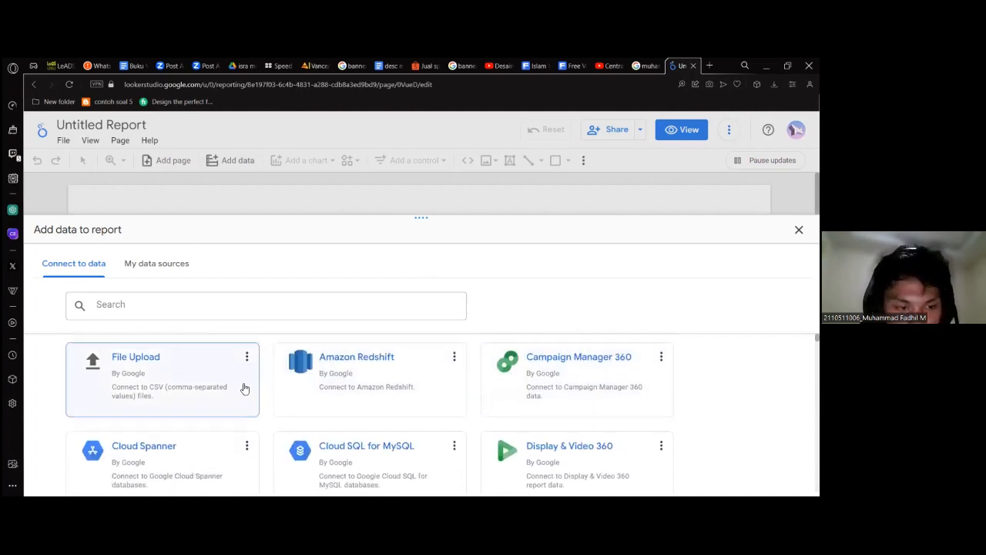
scroll(300, 387, "up", 1)
scroll(136, 416, "down", 2)
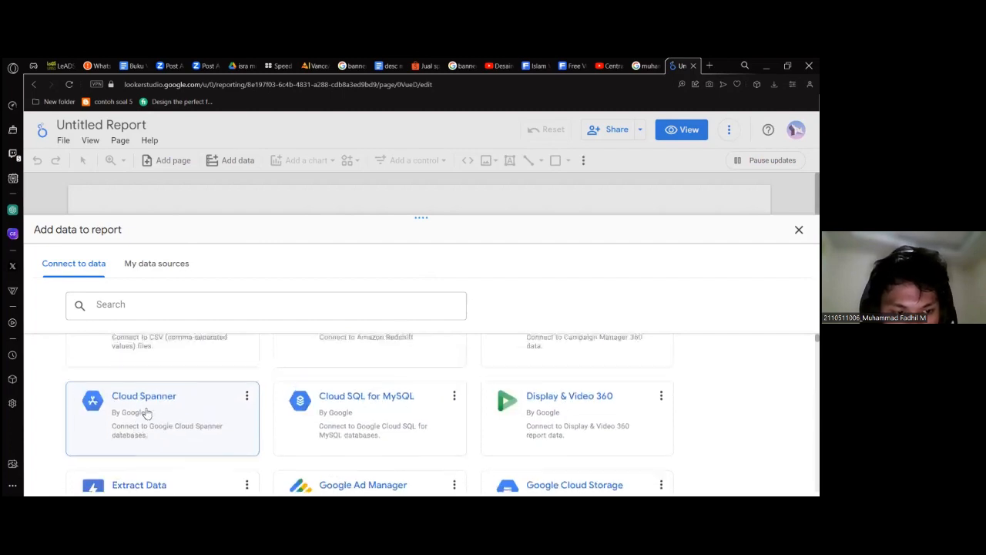
scroll(154, 408, "up", 1)
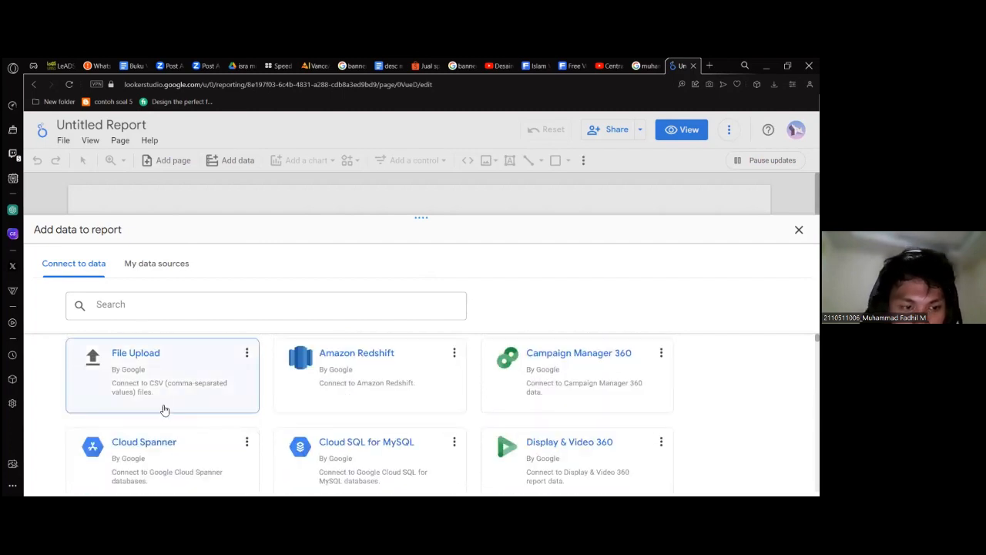
left_click(145, 368)
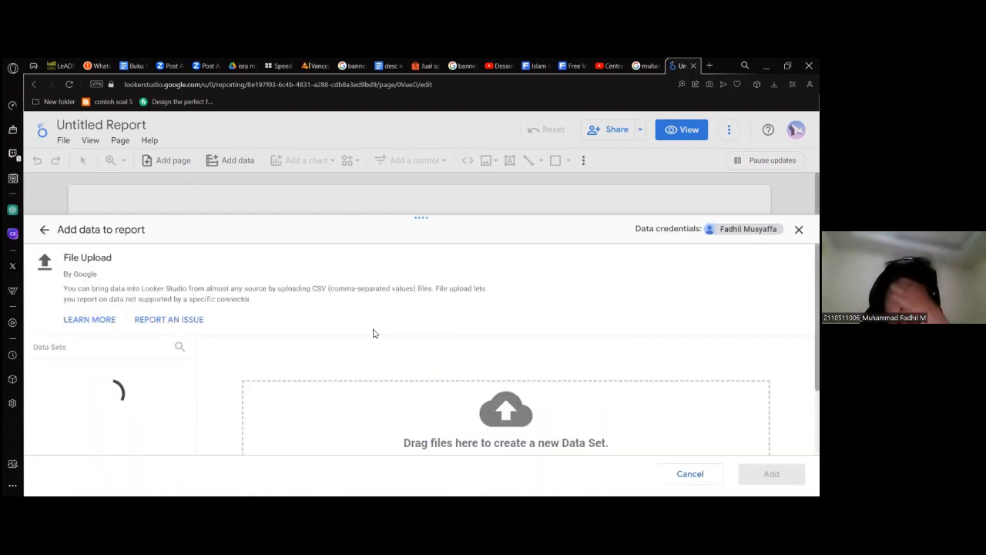
- Add the already uploaded data set cleaned_data (2).csv to the report
scroll(385, 339, "down", 1)
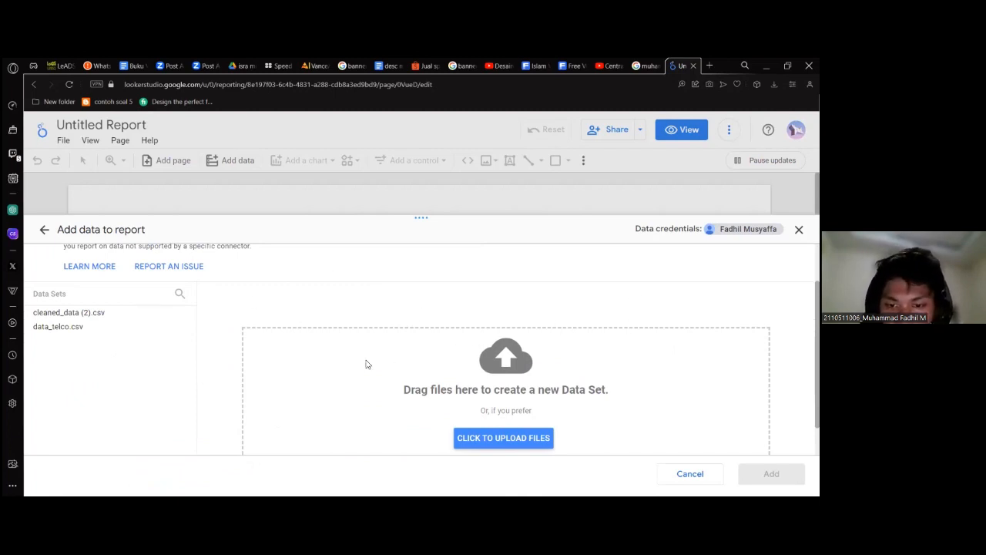
scroll(401, 351, "down", 1)
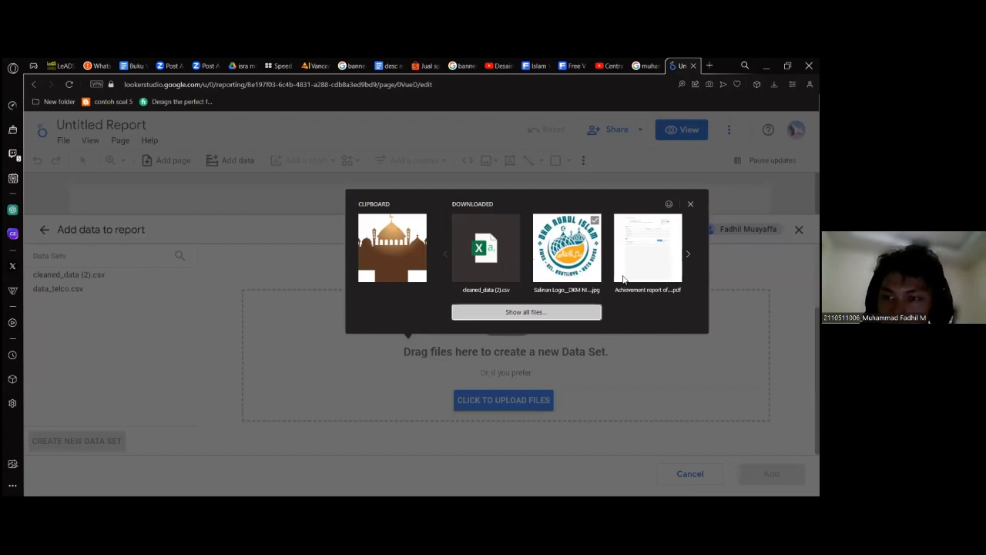
left_click(497, 443)
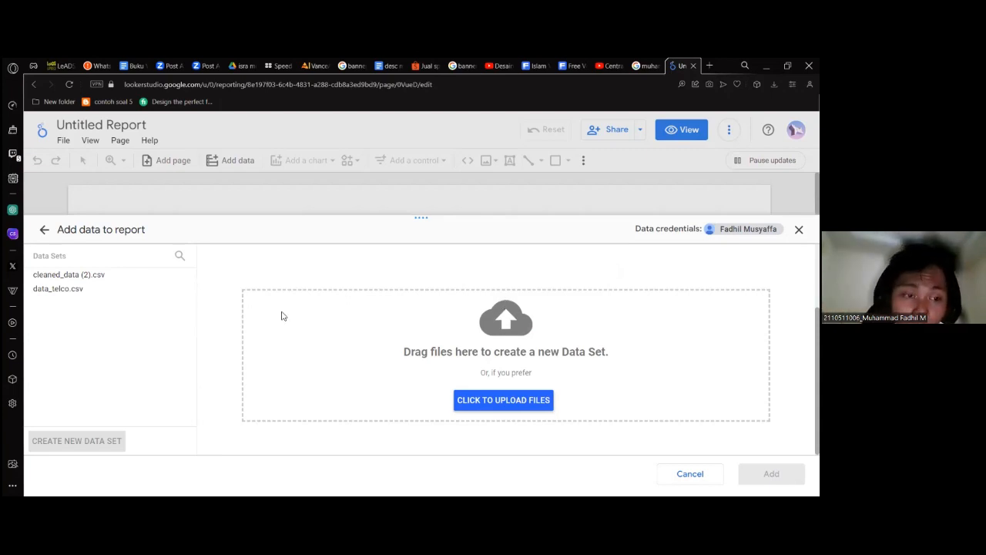
left_click(101, 278)
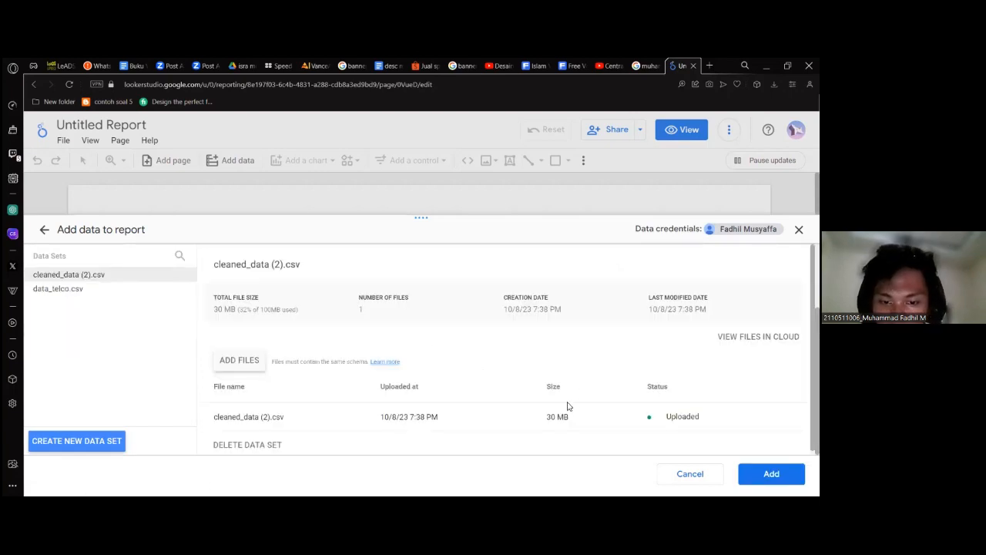
scroll(569, 406, "down", 1)
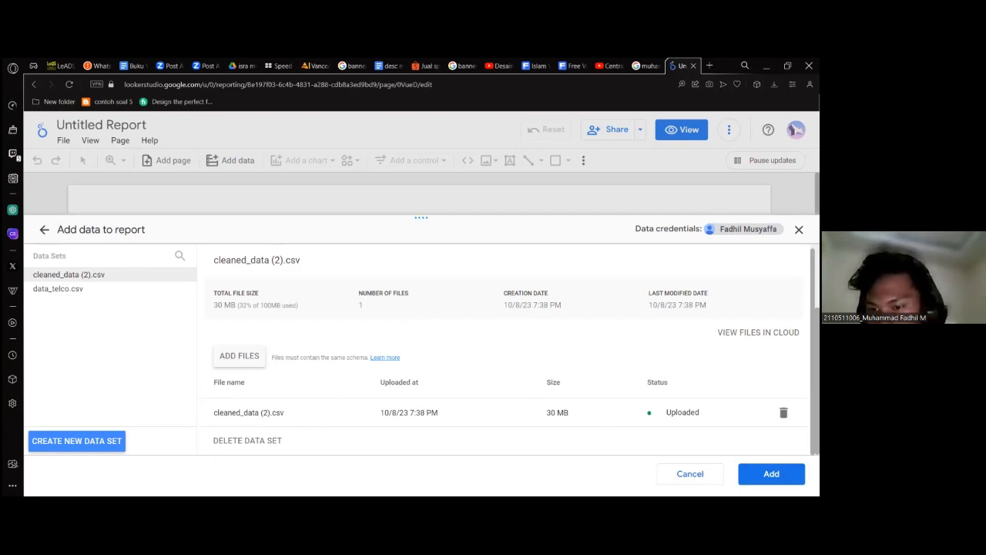
left_click(771, 473)
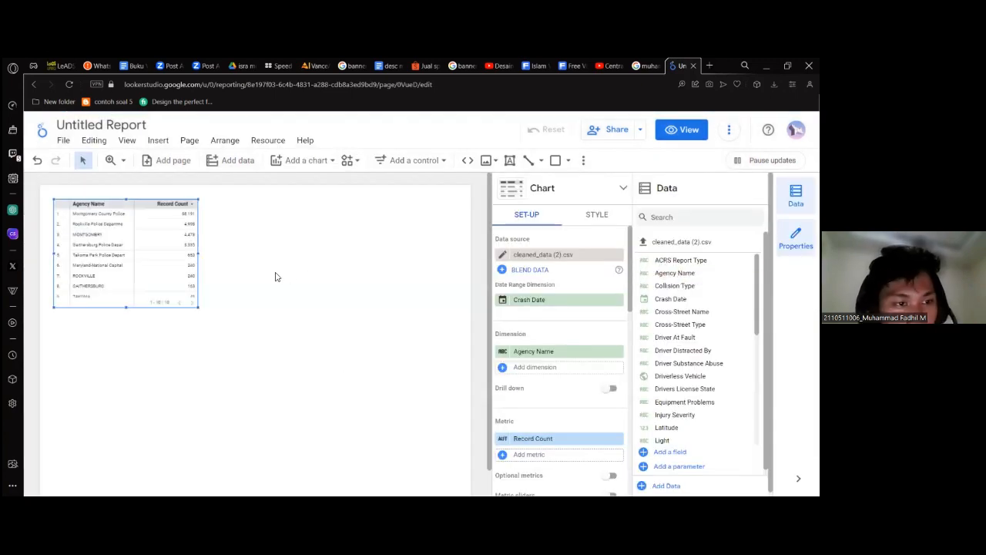
left_click(276, 272)
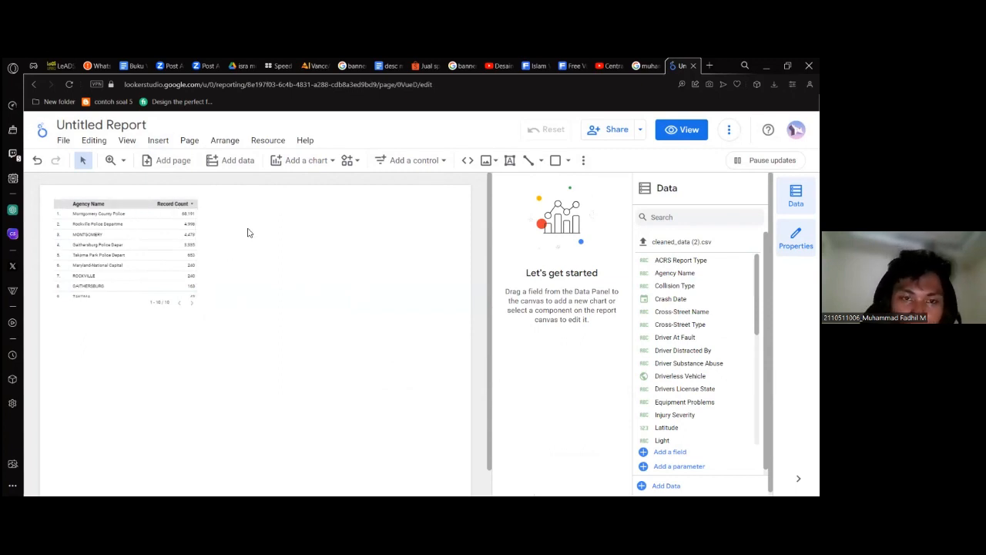
left_click(181, 306)
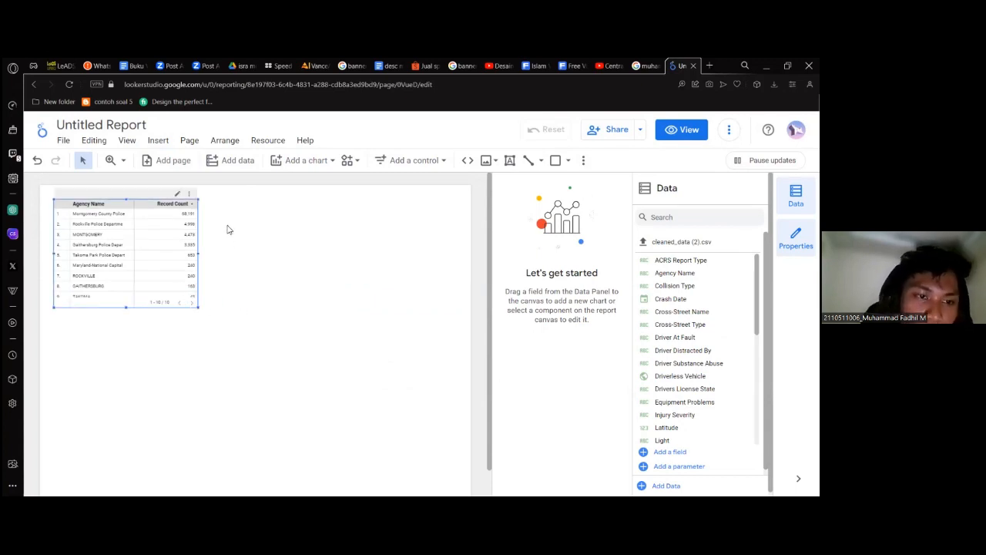
left_click(255, 218)
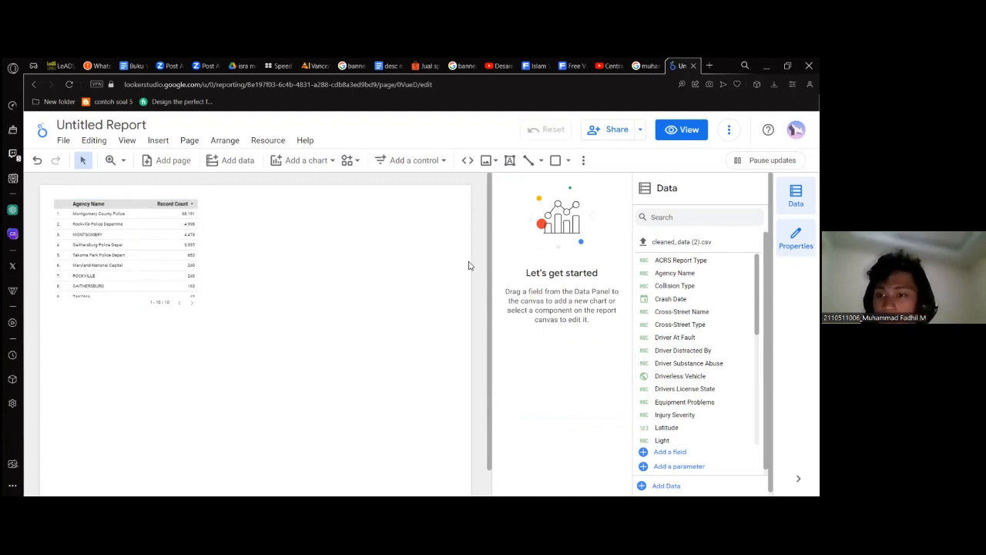
- Rename the untitled report as "Dasboard Crash Report"
double_click(139, 125)
type("\\\\\\")
key("BackSpace")
key("BackSpace")
key("BackSpace")
key("BackSpace")
key("BackSpace")
key("BackSpace")
key("BackSpace")
key("BackSpace")
key("BackSpace")
key("BackSpace")
key("BackSpace")
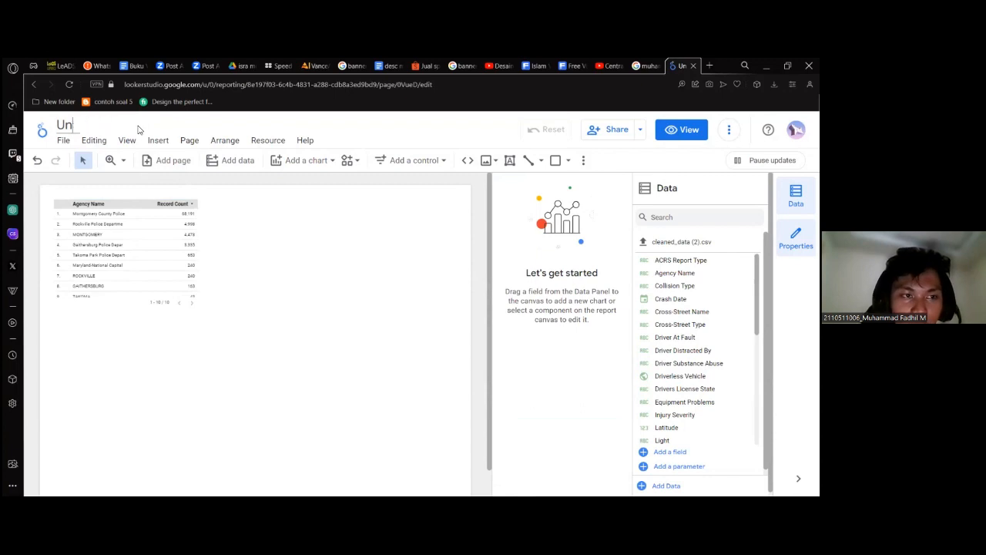
type("Dasboard")
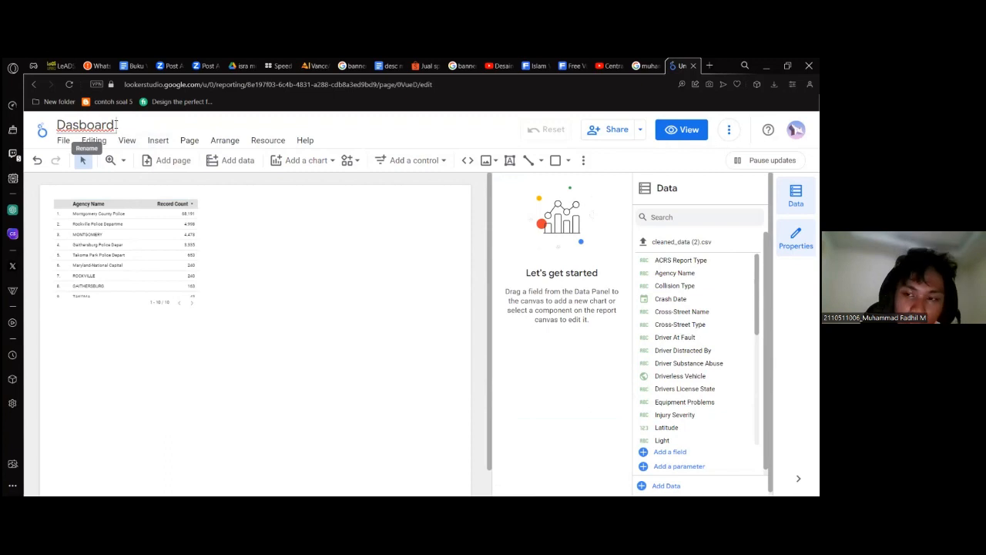
type("Crash repo")
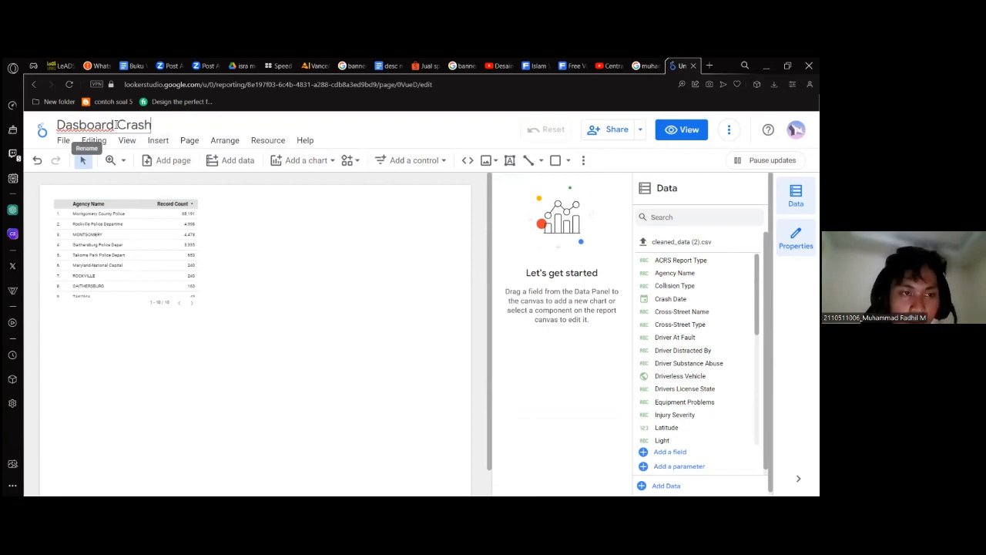
key("BackSpace")
key("BackSpace")
key("BackSpace")
key("BackSpace")
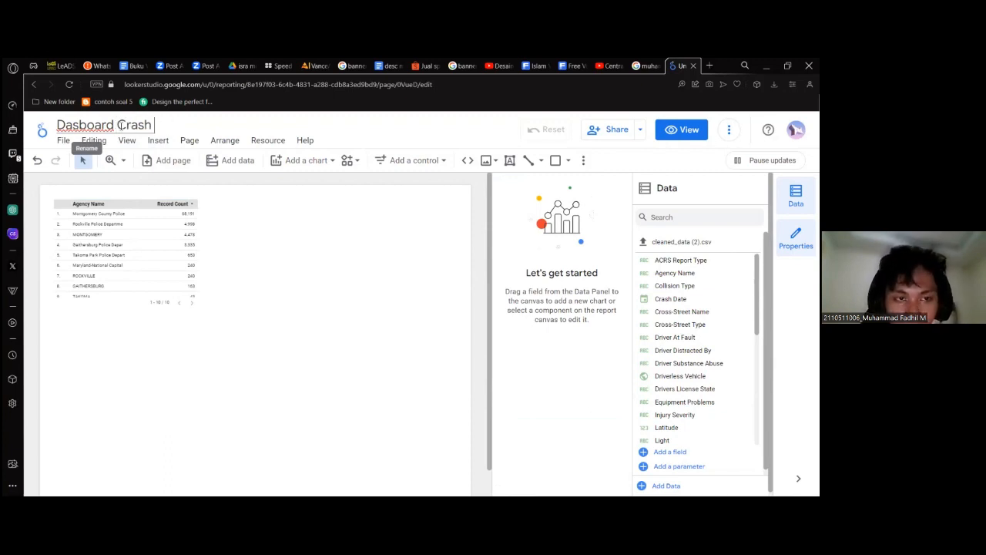
type("Report")
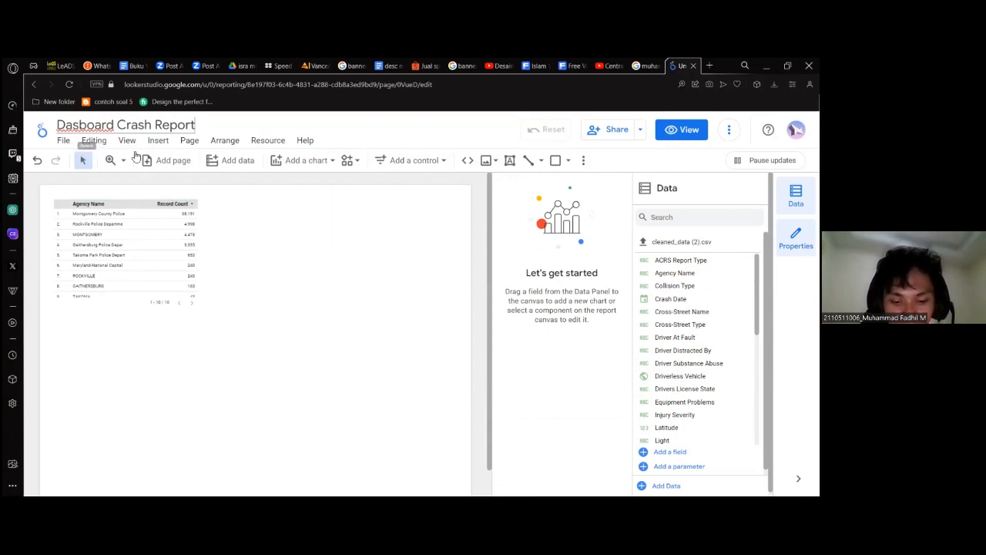
- Delete the default table of Agency Name and Record Count from the report page
left_click_drag(256, 203, 77, 286)
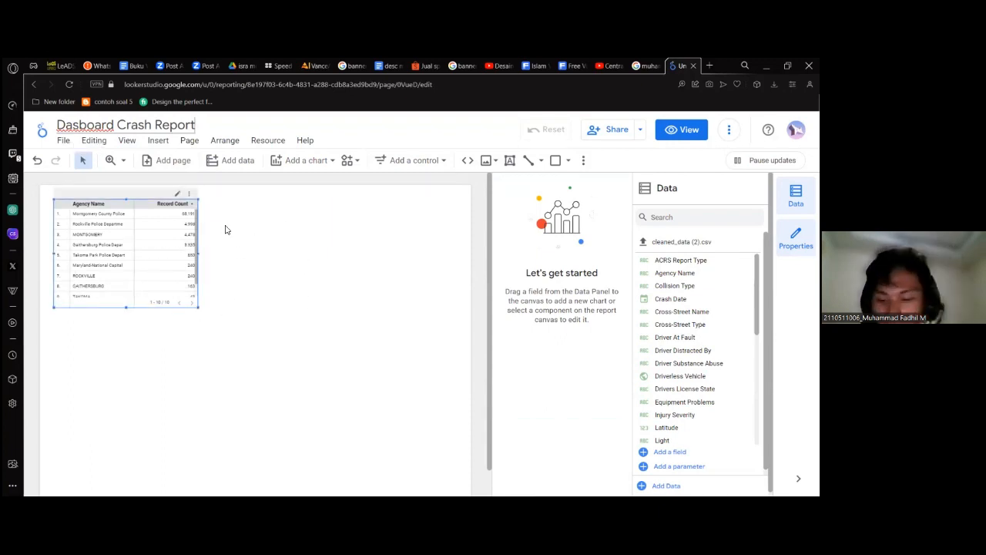
left_click(193, 212)
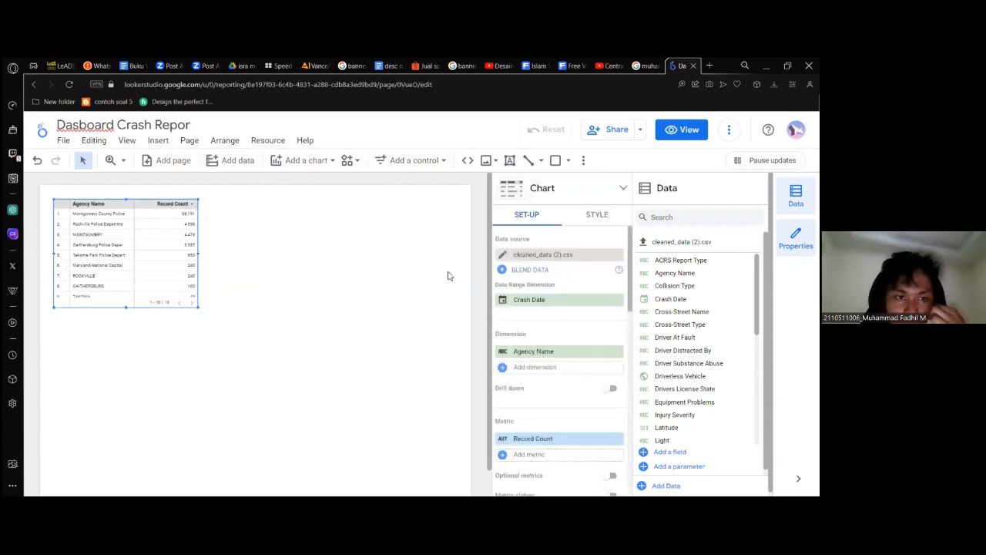
right_click(189, 198)
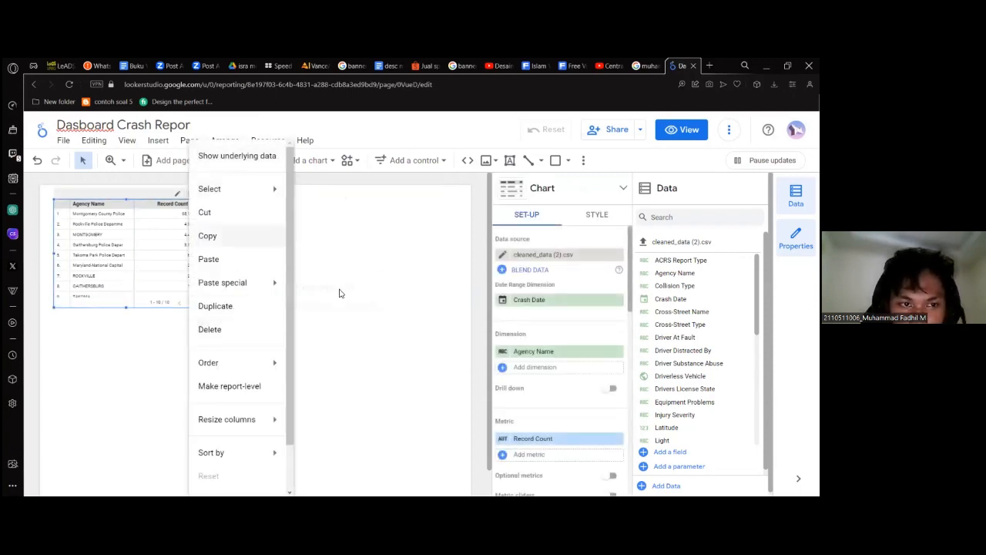
left_click(212, 236)
right_click(215, 316)
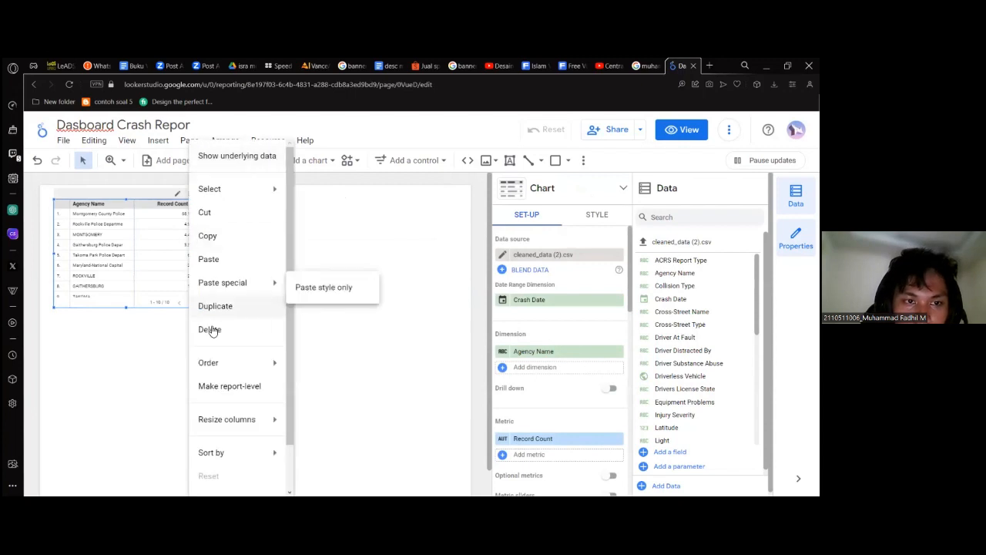
left_click(215, 327)
scroll(250, 290, "up", 1)
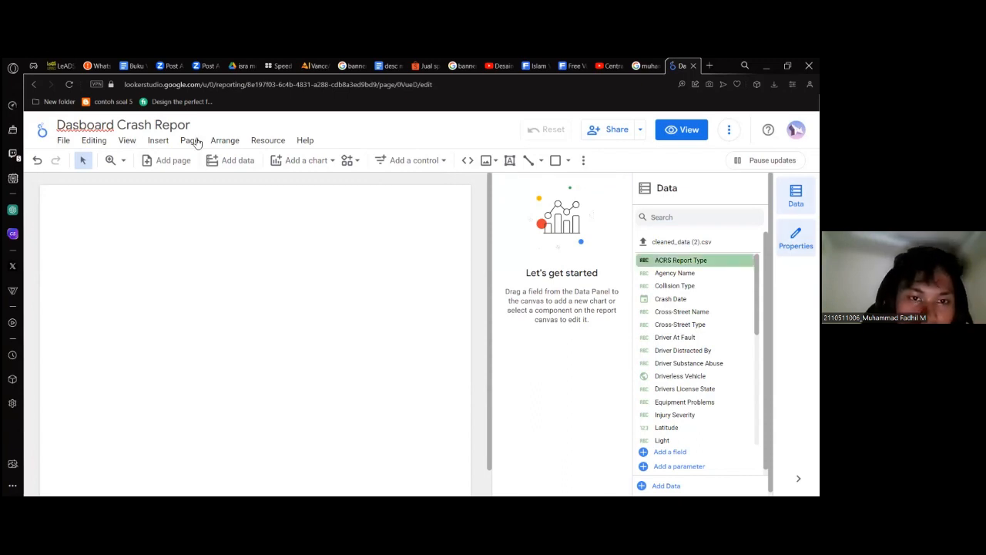
- Restore the missing final "t" in the report's name so that it reads "Dasboard Crash Report"
type("t")
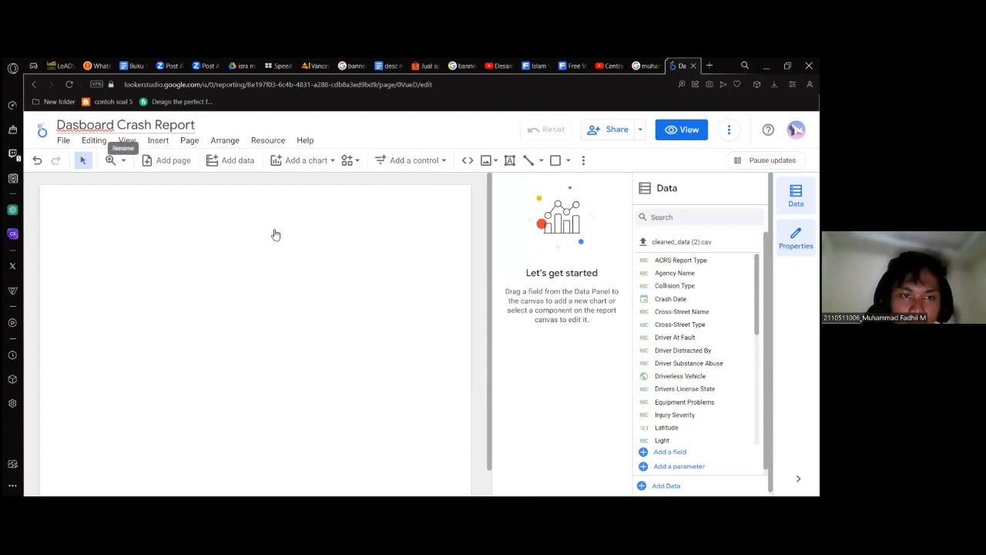
key("Return")
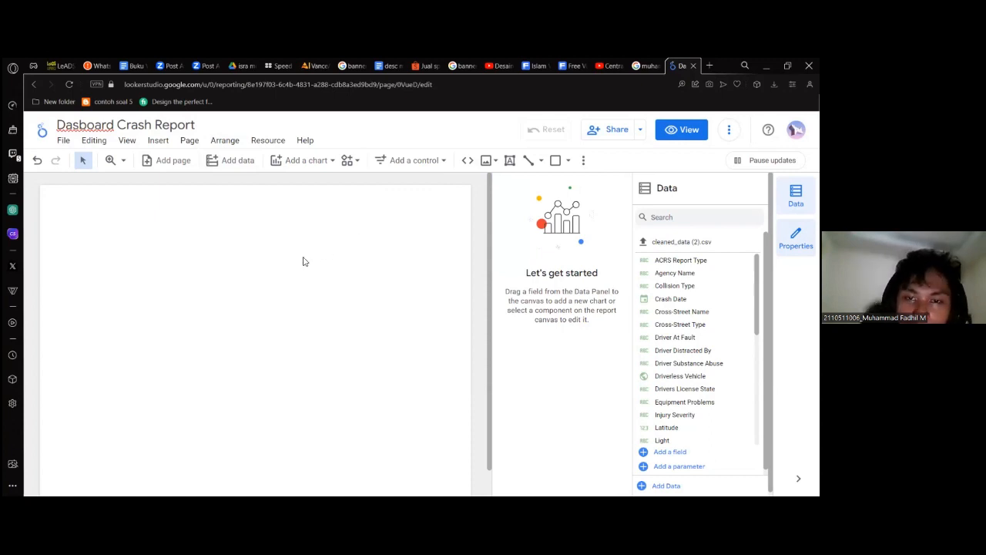
left_click(510, 160)
left_click_drag(112, 194, 400, 248)
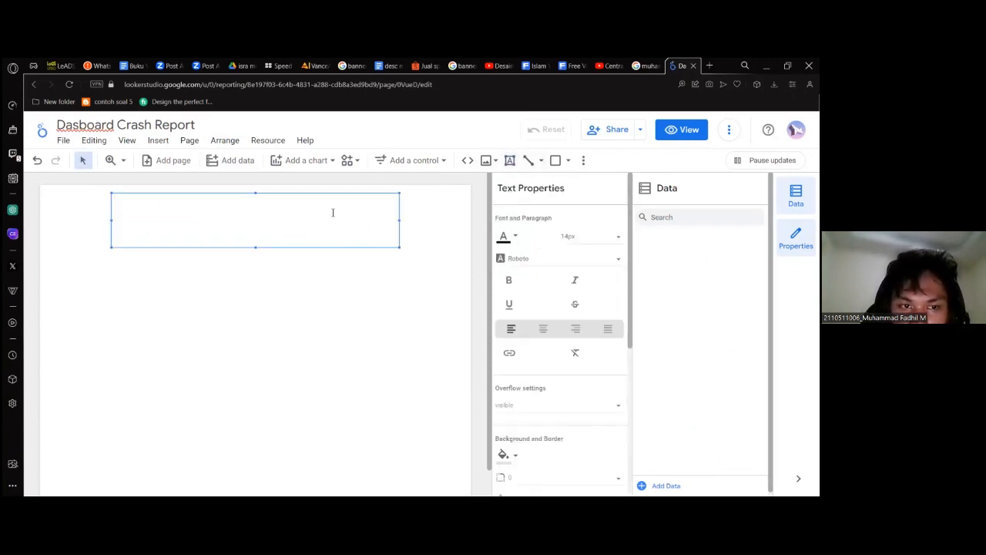
type("Dash")
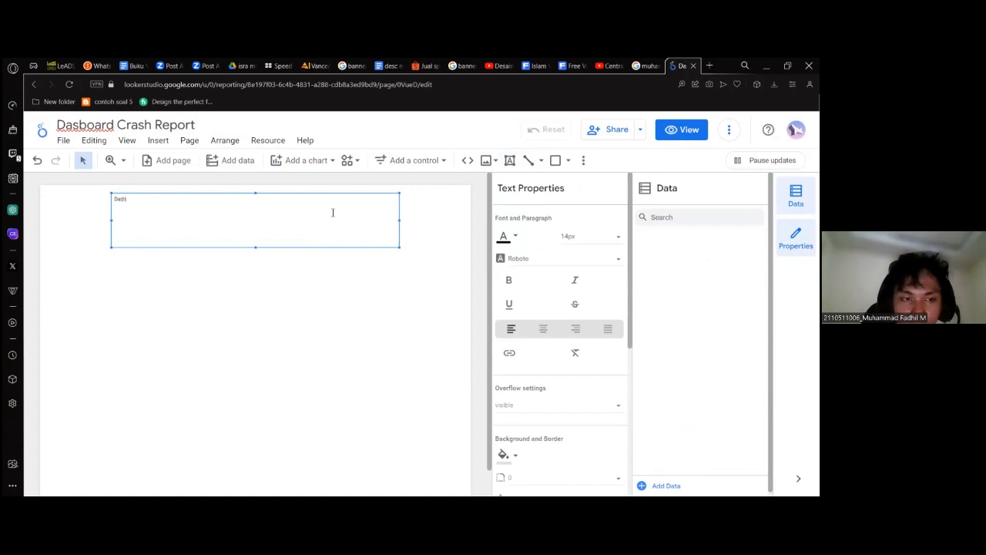
type("board Crash")
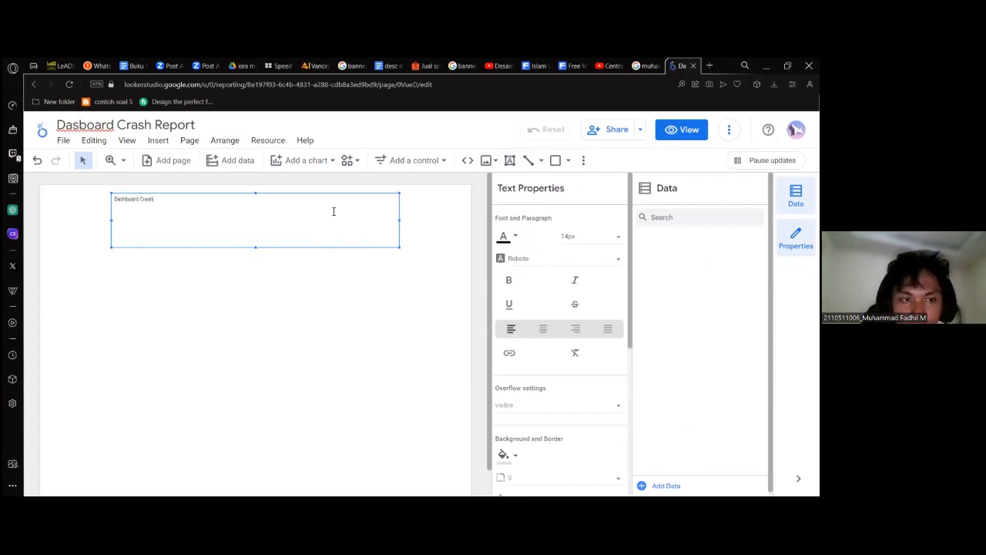
left_click(292, 282)
left_click(139, 208)
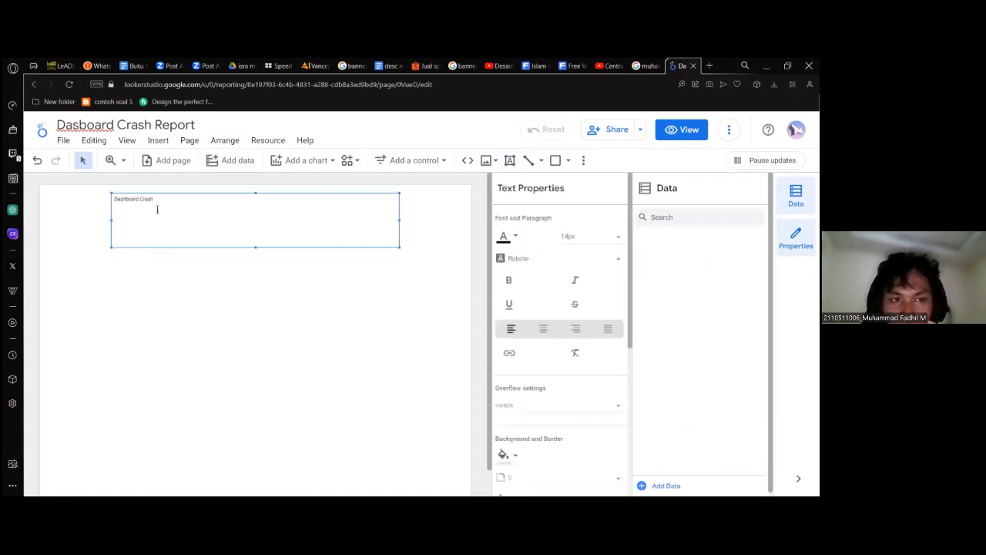
key("Delete")
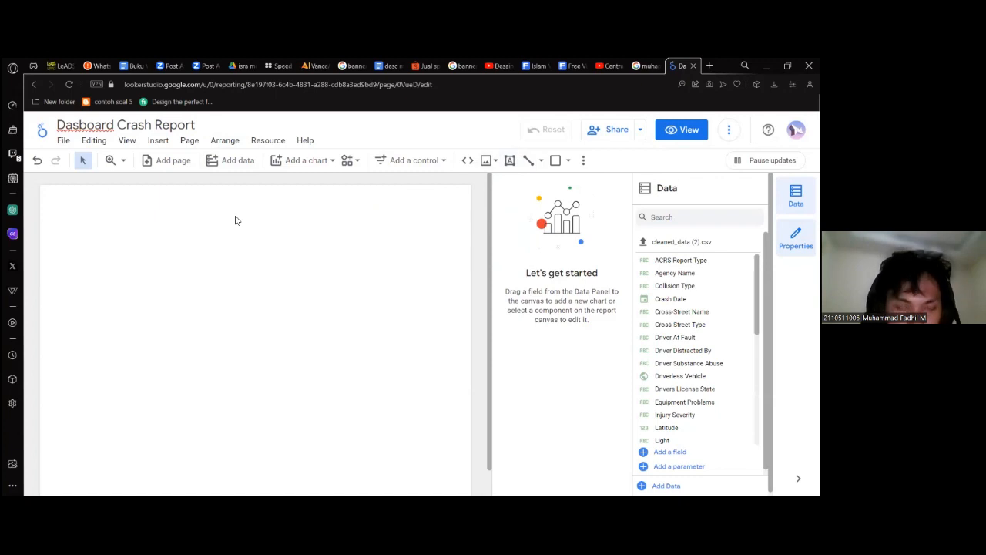
- Paste the copied blue rectangle near the page's upper edge as the heading's background
key("ctrl+v")
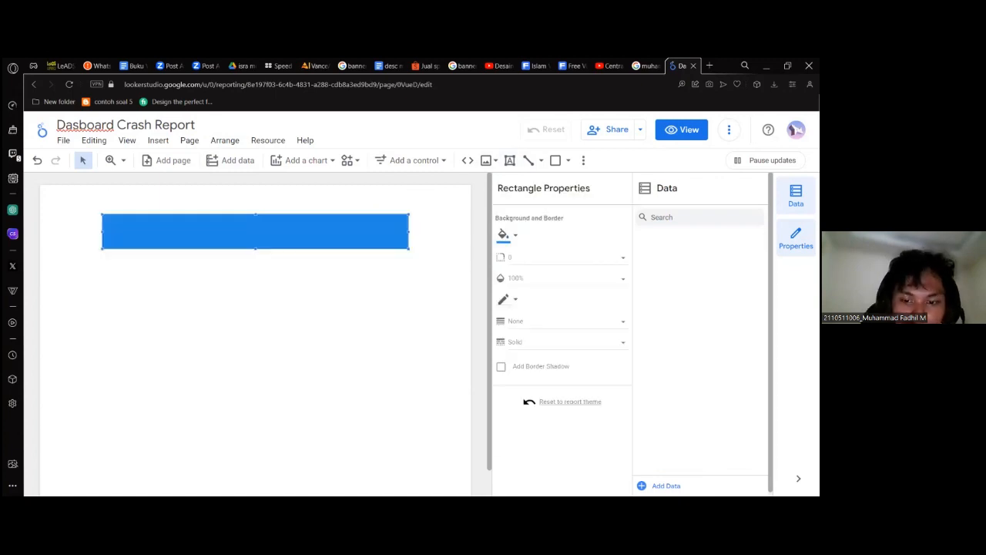
left_click(558, 161)
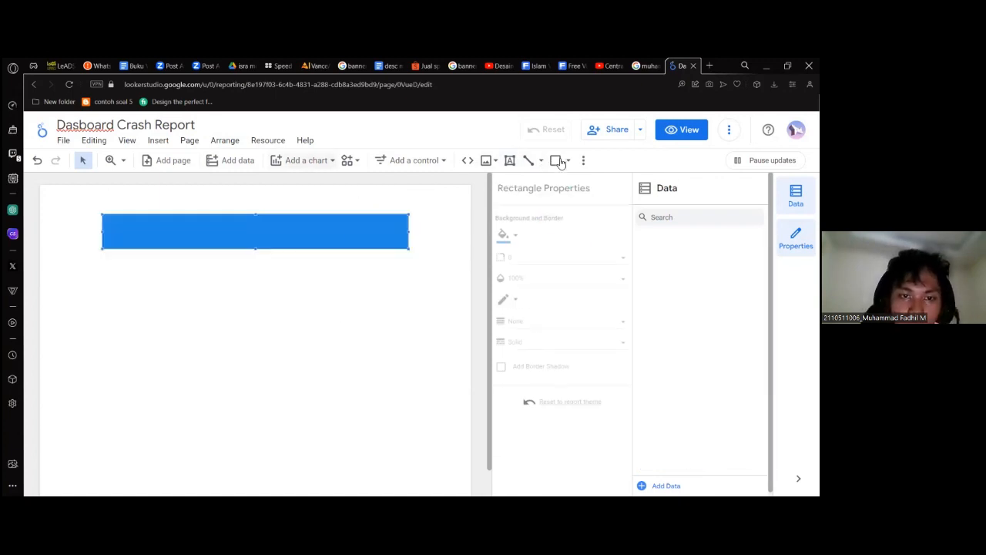
left_click(568, 161)
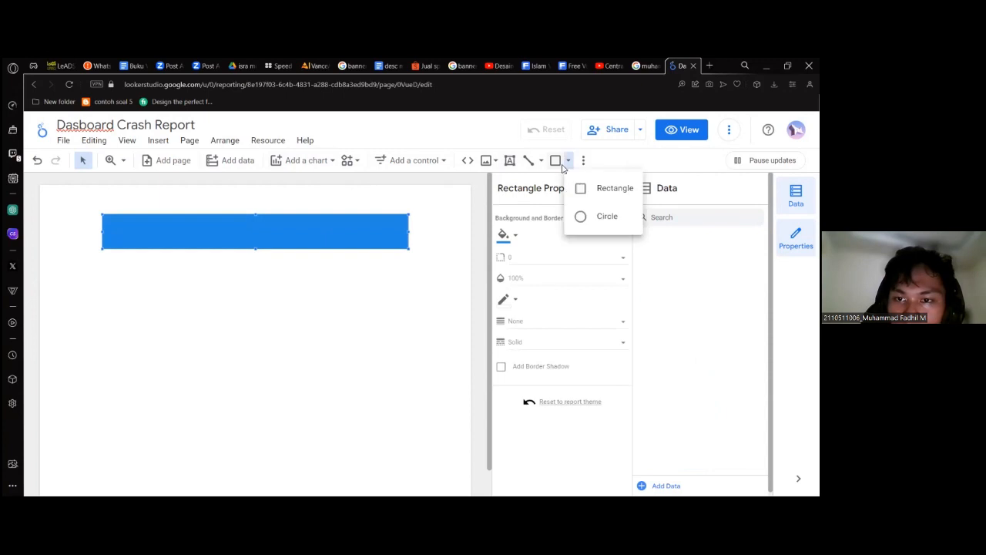
left_click(435, 246)
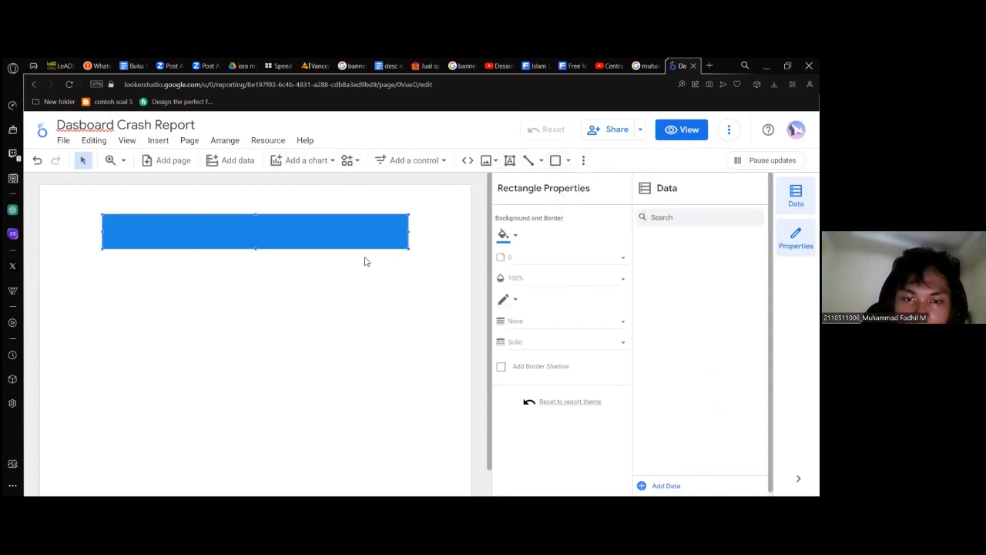
left_click(324, 231)
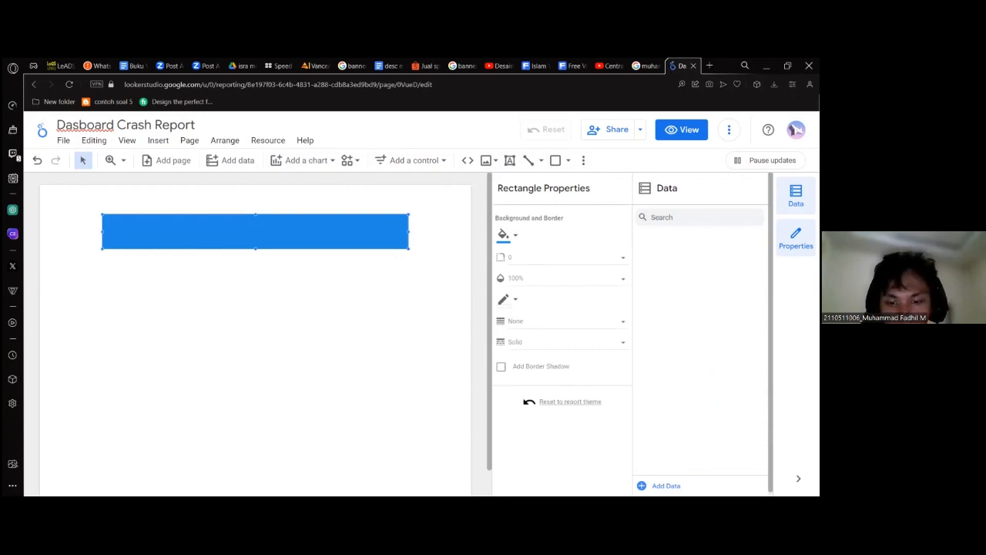
left_click(233, 231)
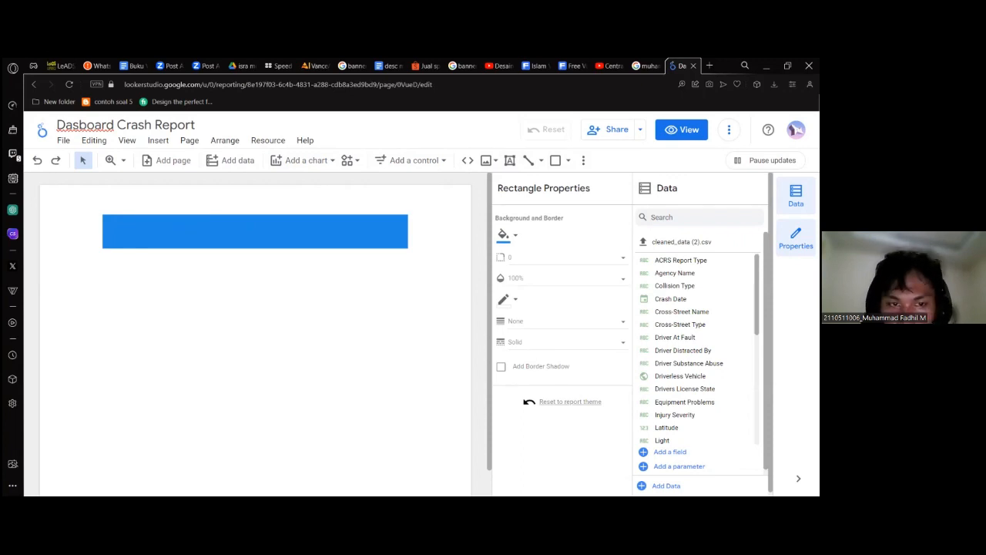
- Paste the copied bold white heading text "Dashboard Crash Reporting - Drivers Data" over the blue rectangle
key("ctrl+v")
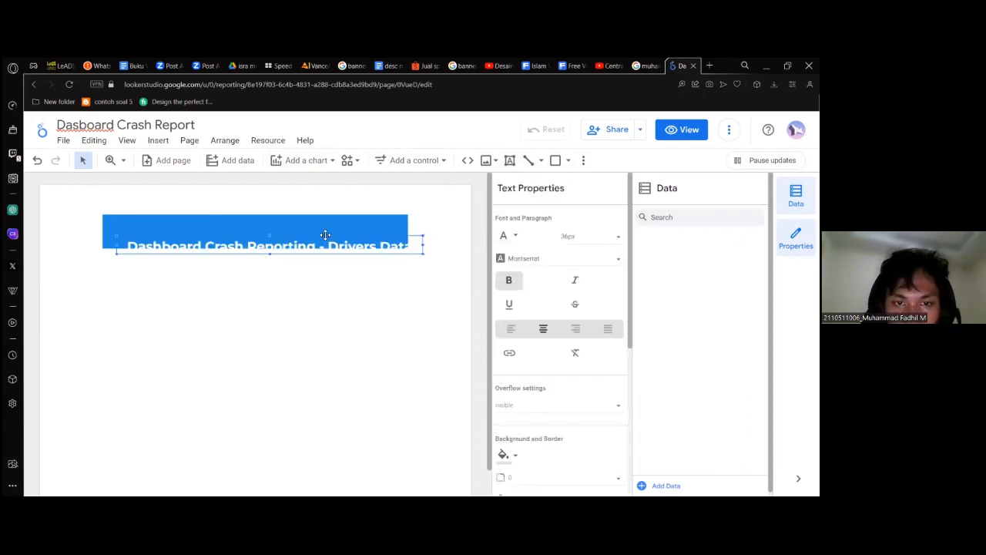
left_click(322, 233)
left_click(337, 269)
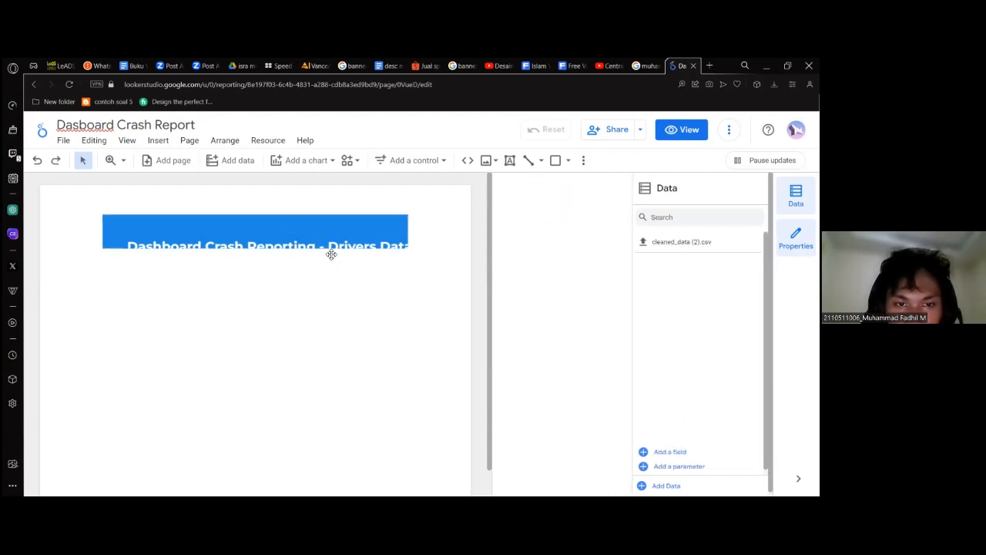
left_click(329, 252)
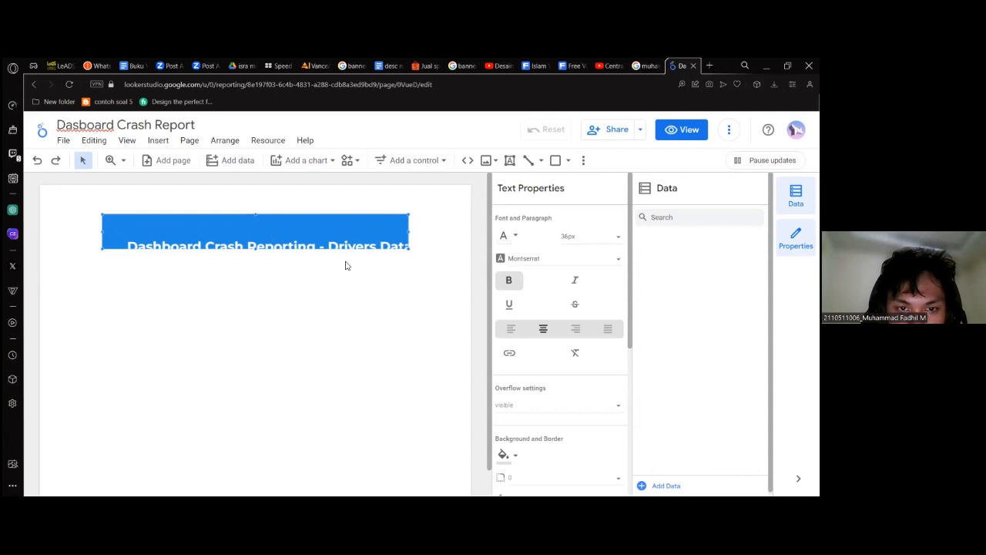
- Fit the heading text on a single line inside the blue rectangle and widen the rectangle slightly to match
left_click_drag(422, 249, 393, 251)
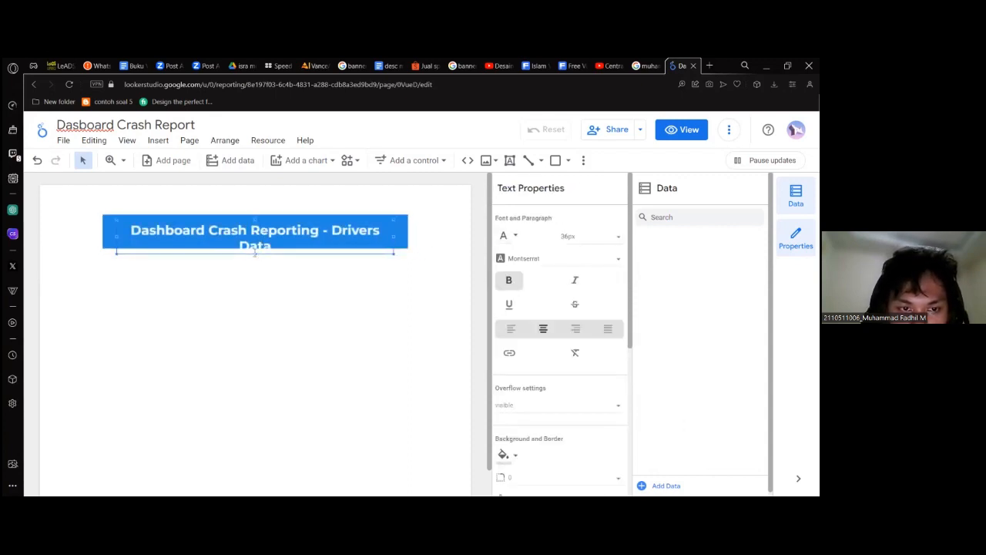
left_click_drag(255, 255, 255, 247)
key("ctrl+z")
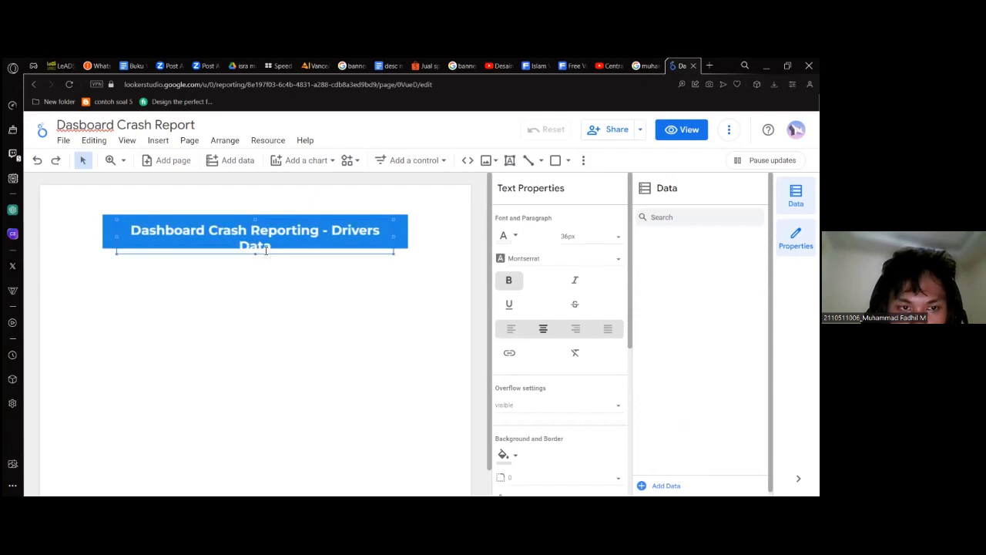
mouse_move(395, 236)
left_mouse_down()
mouse_move(427, 236)
mouse_move(412, 235)
left_mouse_up()
left_click(397, 211)
left_click(397, 217)
left_click(447, 244)
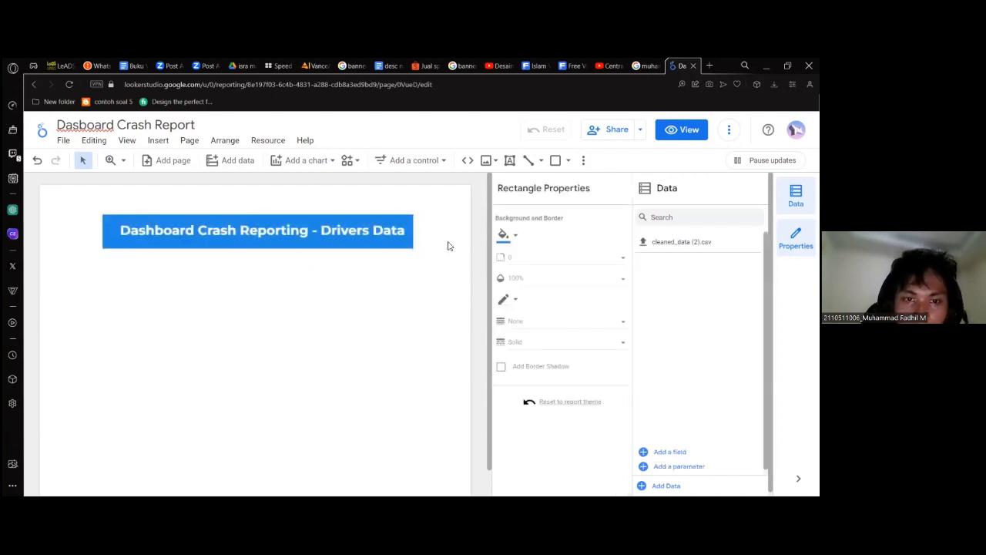
scroll(265, 267, "down", 1)
scroll(265, 267, "up", 1)
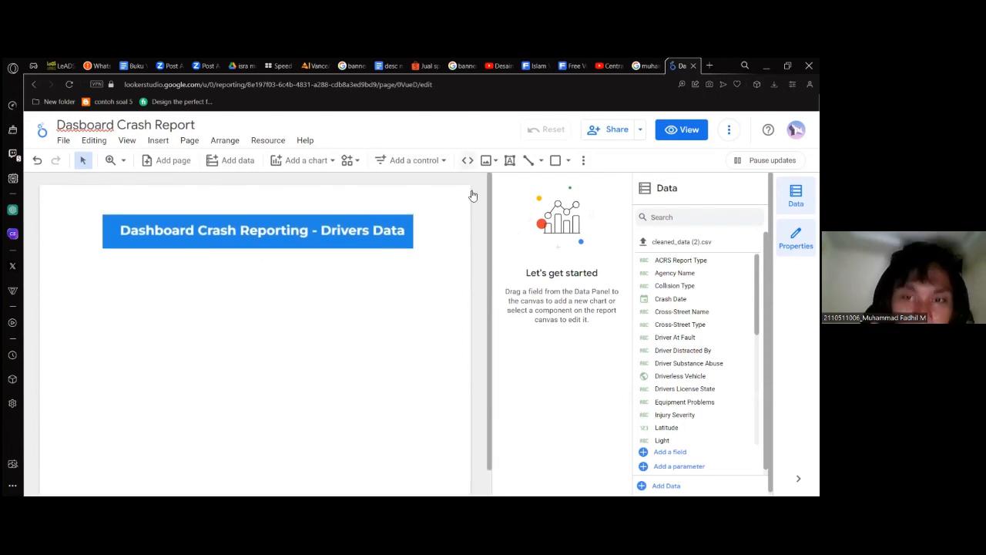
left_click(492, 166)
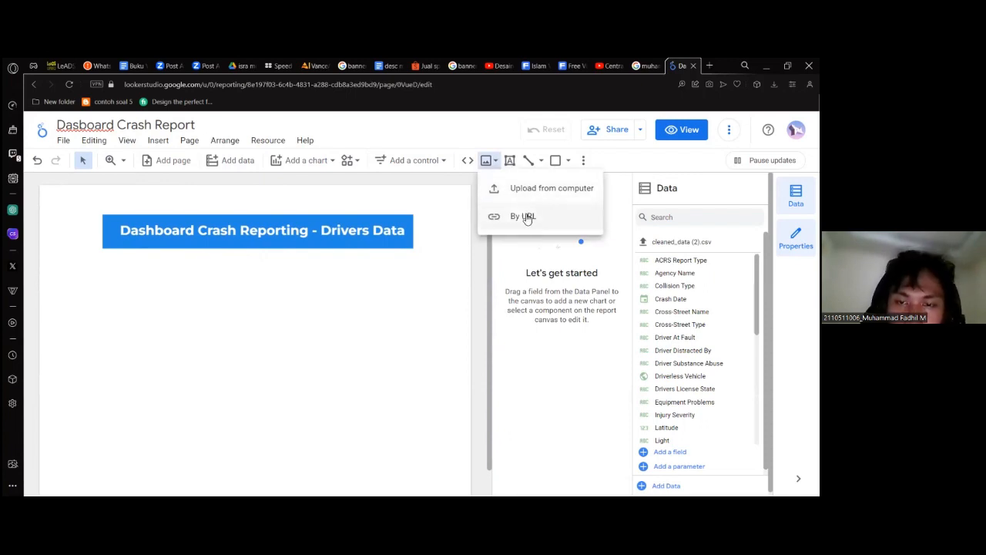
left_click(445, 228)
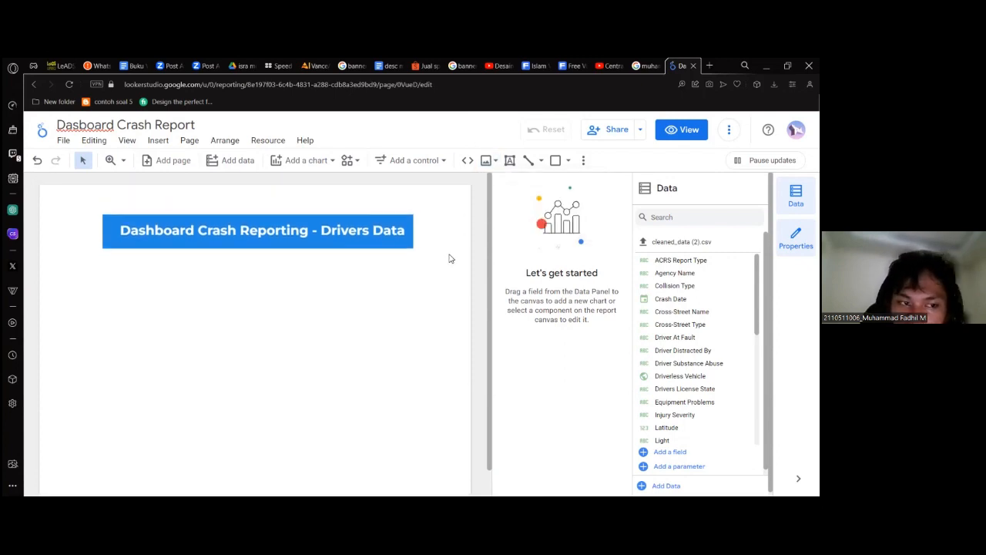
scroll(451, 259, "down", 1)
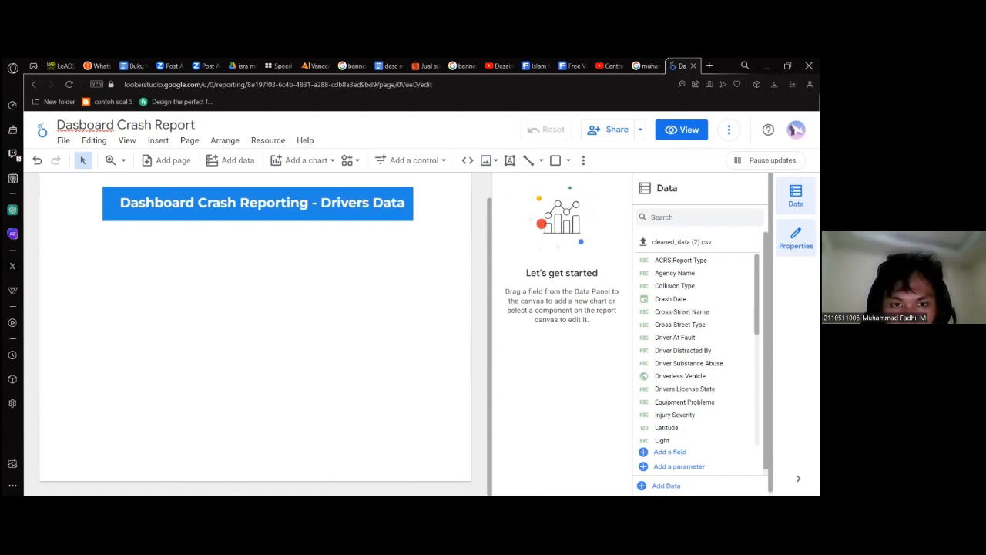
scroll(434, 300, "up", 1)
- Add the pattern image "Desain tanpa judul (5).png" and place it at the page's upper edge, above the heading
left_click(436, 254)
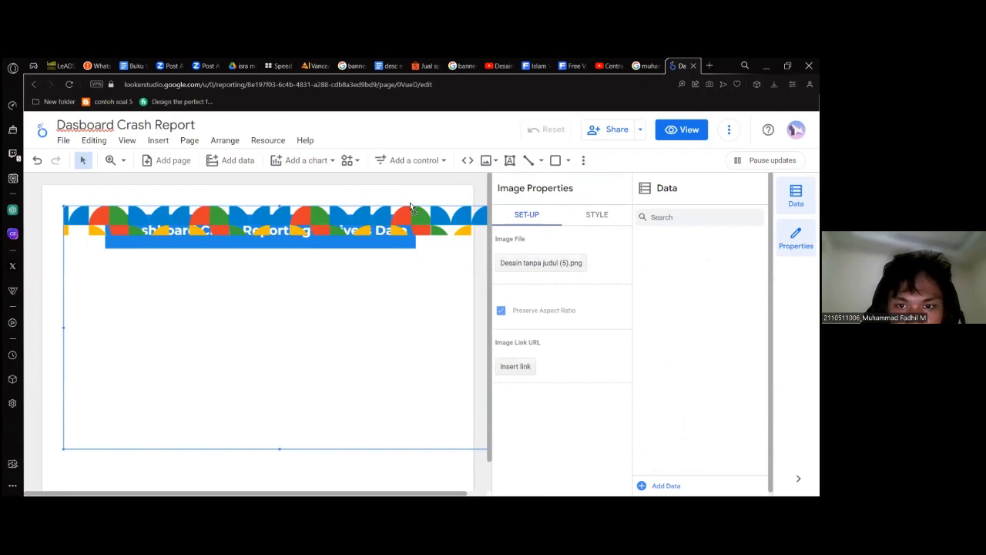
left_click_drag(464, 249, 445, 227)
left_click(480, 237)
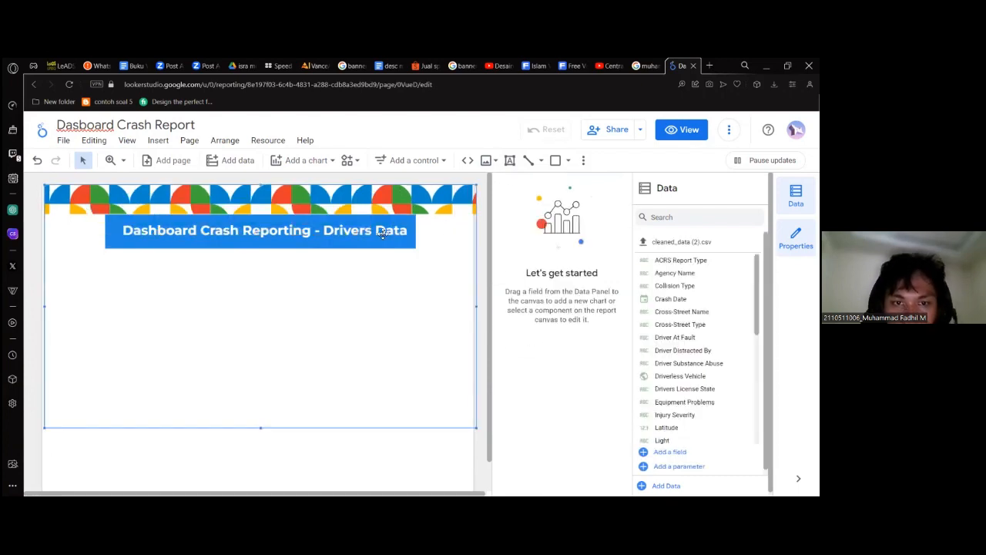
left_click(382, 234)
scroll(403, 249, "down", 1)
scroll(420, 249, "up", 1)
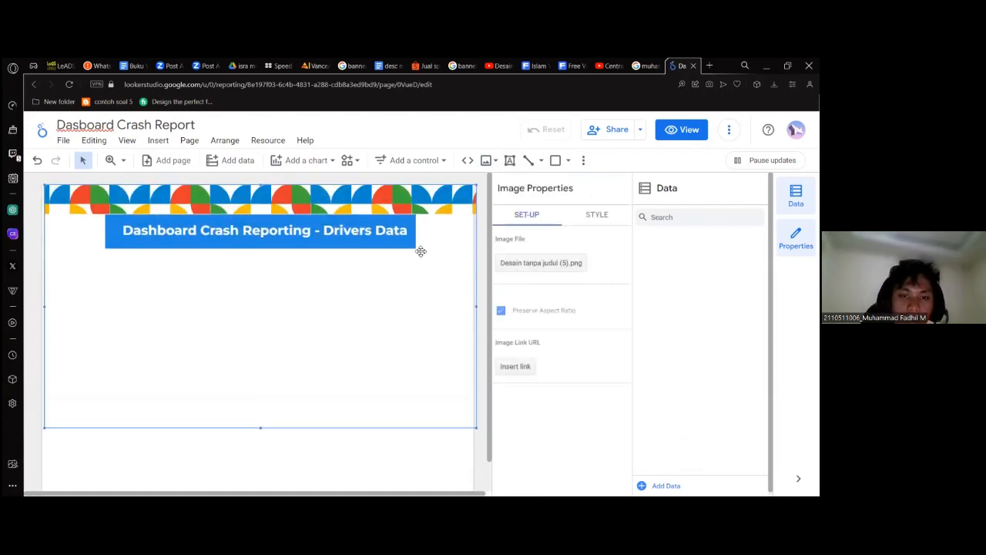
left_click(408, 183)
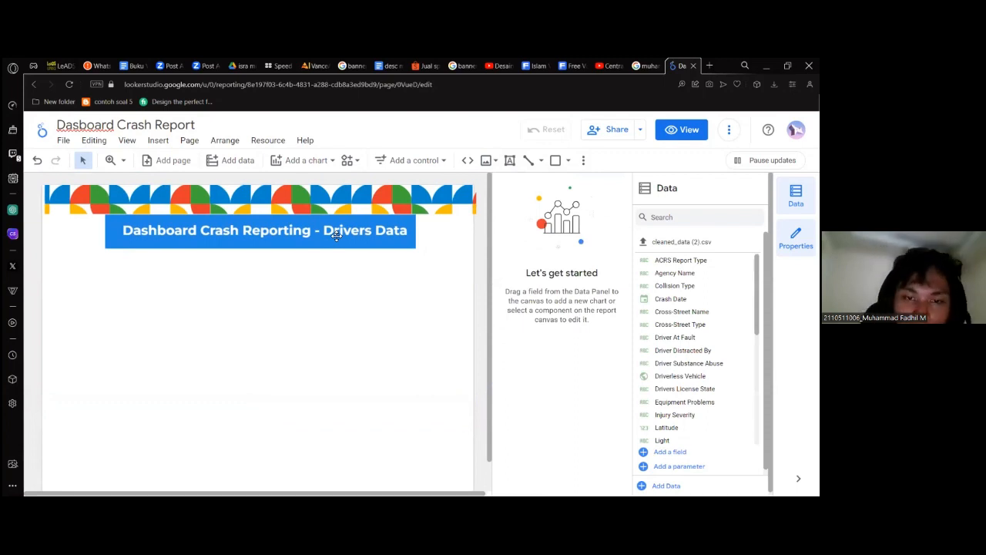
scroll(337, 239, "down", 1)
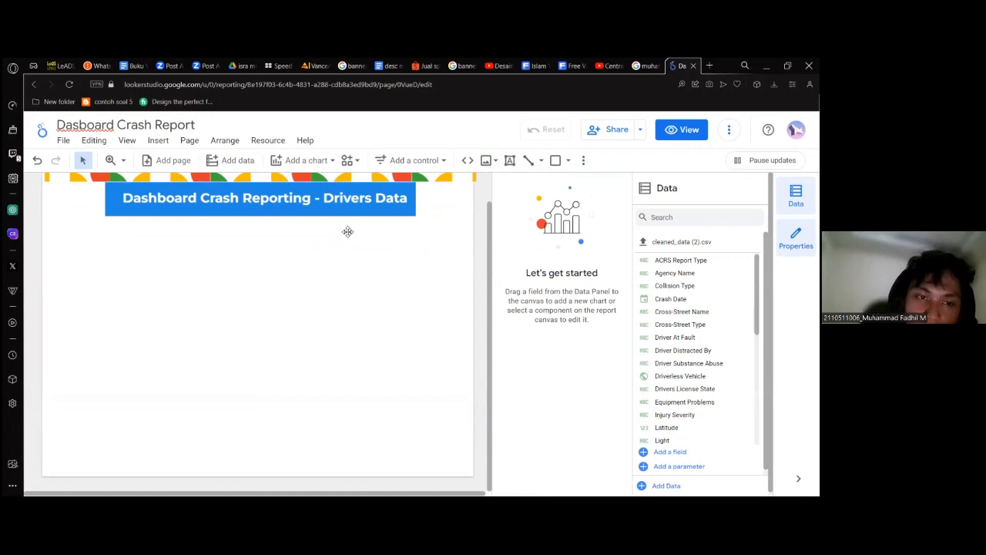
scroll(369, 303, "up", 1)
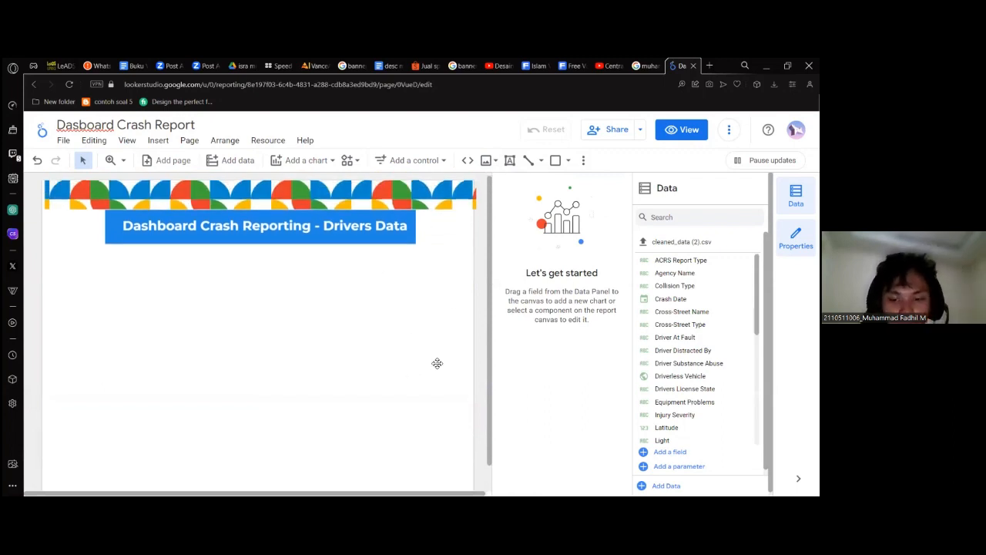
scroll(436, 363, "down", 1)
scroll(447, 364, "up", 1)
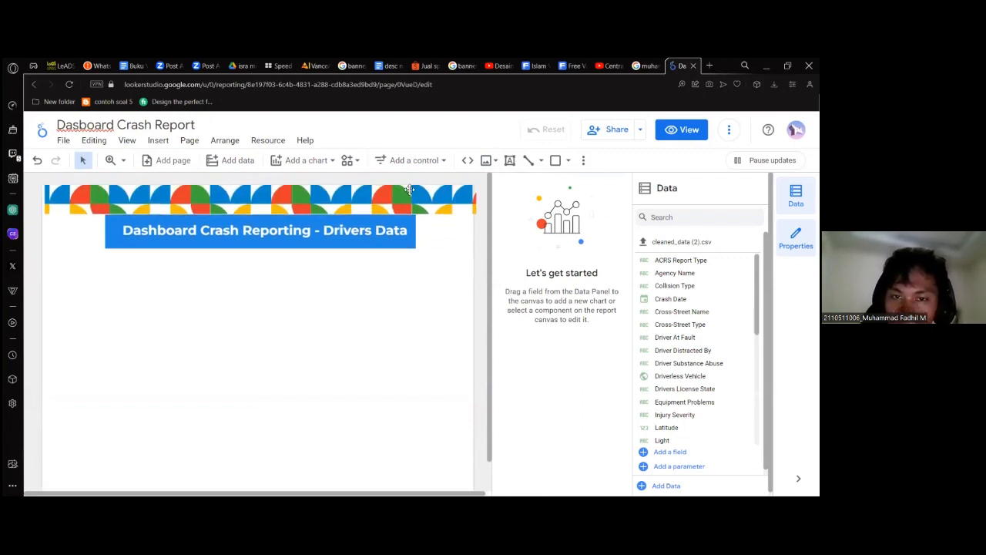
- Align the pattern image with both side edges of the report page
left_click(220, 207)
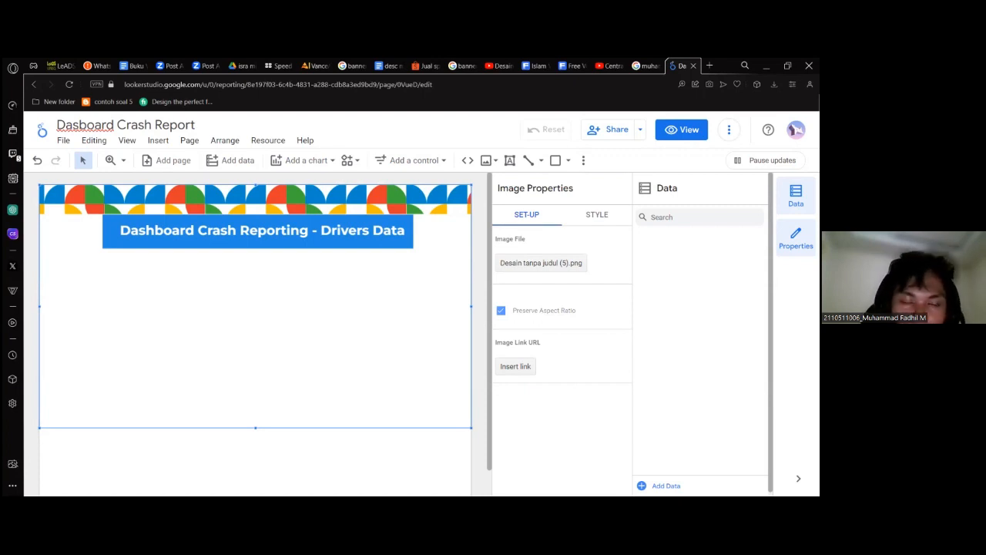
key("ctrl+minus")
left_click(509, 260)
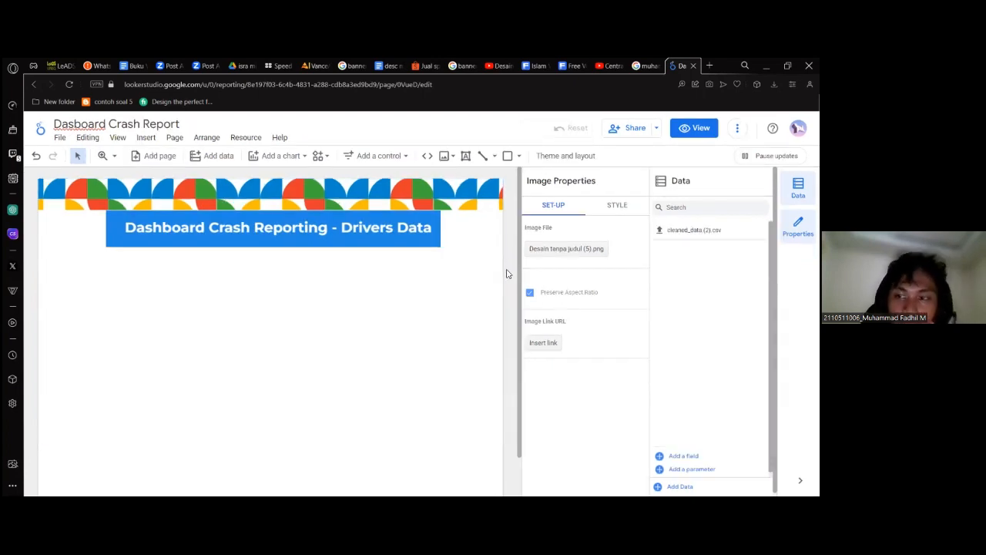
scroll(497, 304, "down", 2)
scroll(496, 304, "up", 2)
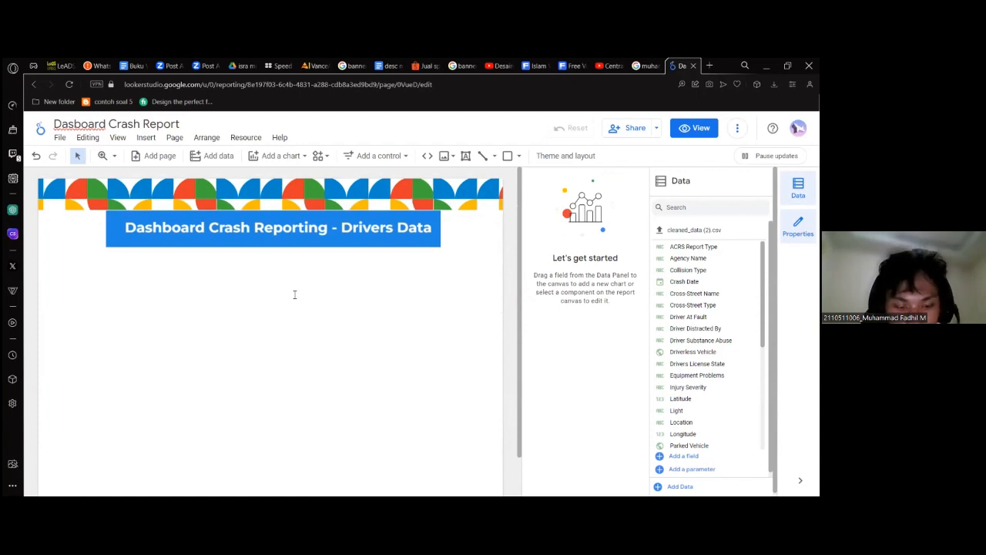
- Paste the copied "About Dataset" description paragraph and position it directly below the heading
key("ctrl+v")
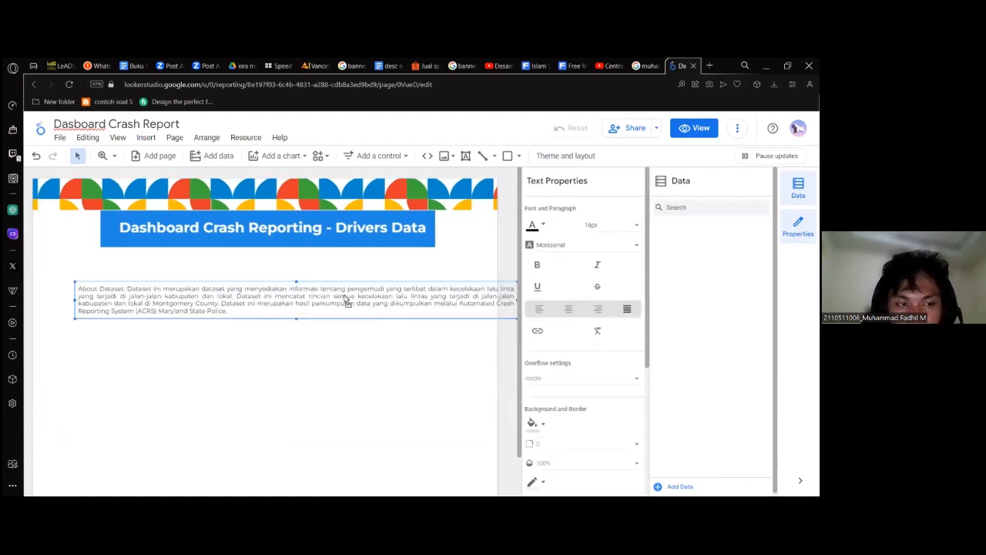
left_click_drag(375, 319, 346, 300)
left_click(370, 371)
left_click(305, 295)
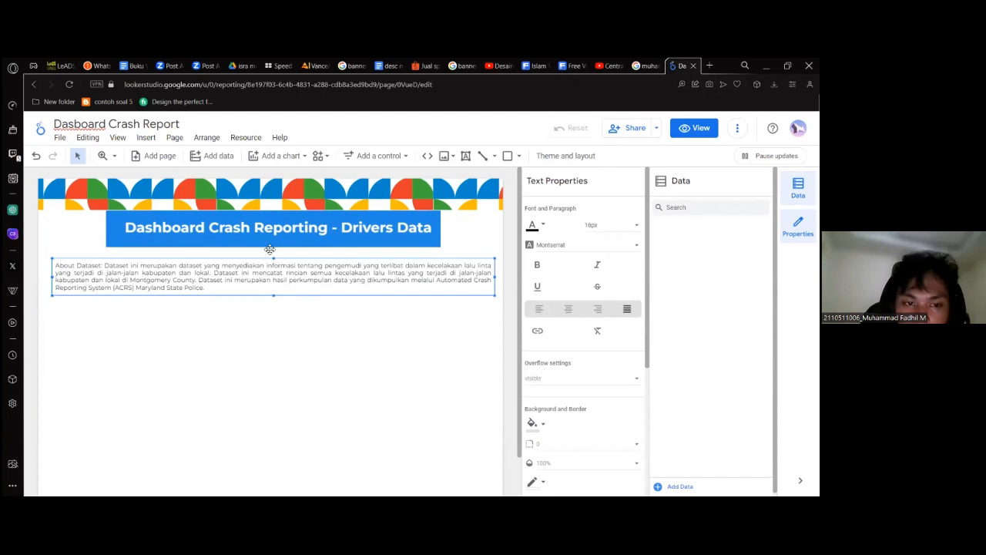
left_click(342, 341)
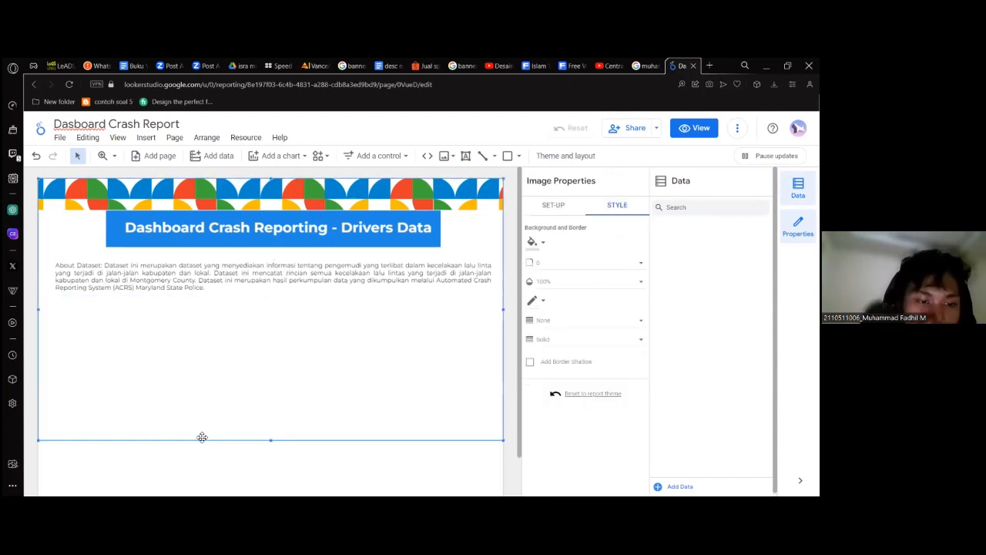
left_click(194, 463)
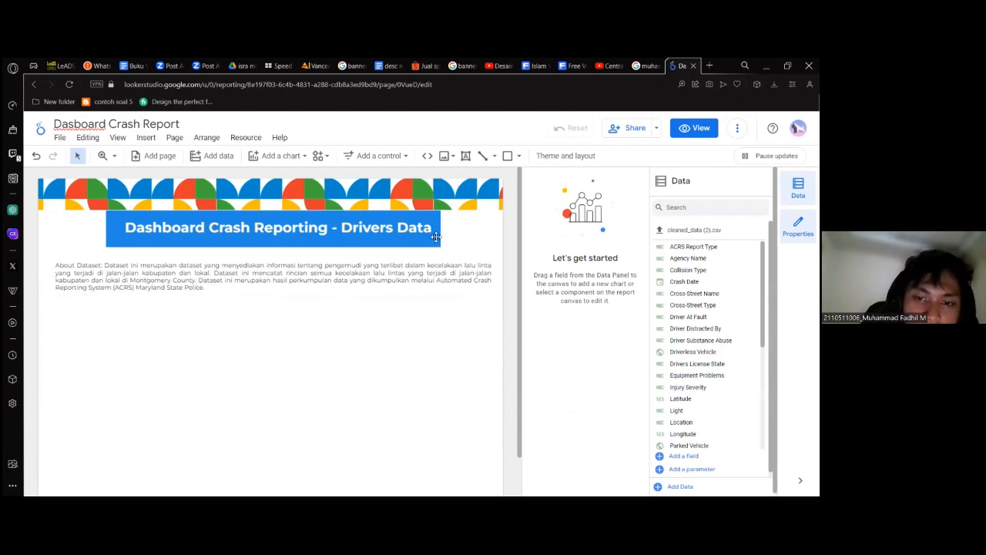
left_click(278, 283)
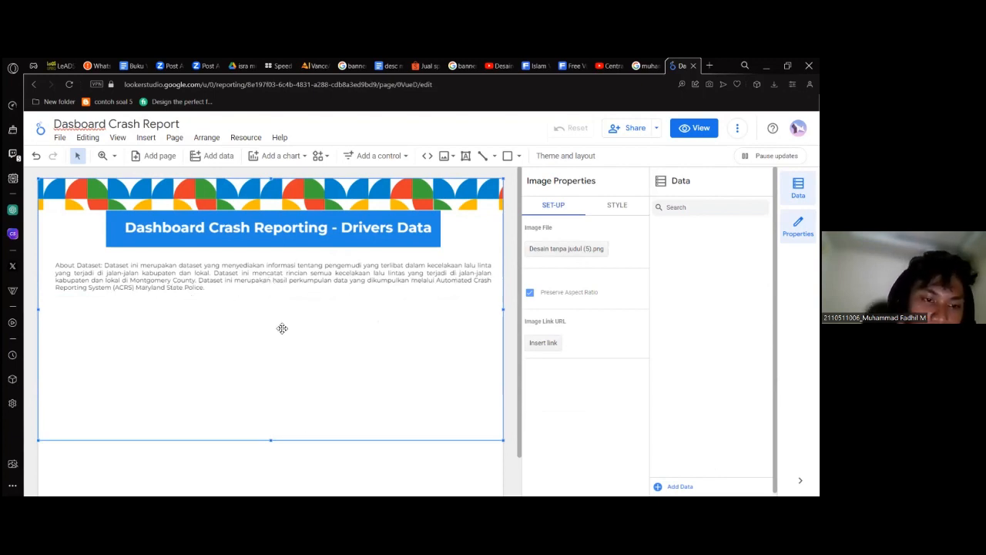
left_click(300, 462)
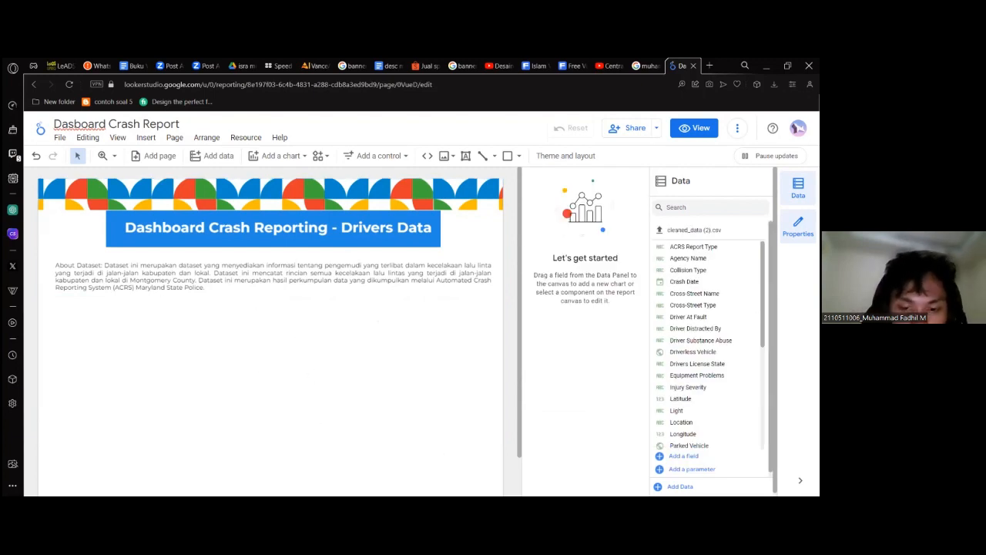
left_click(158, 287)
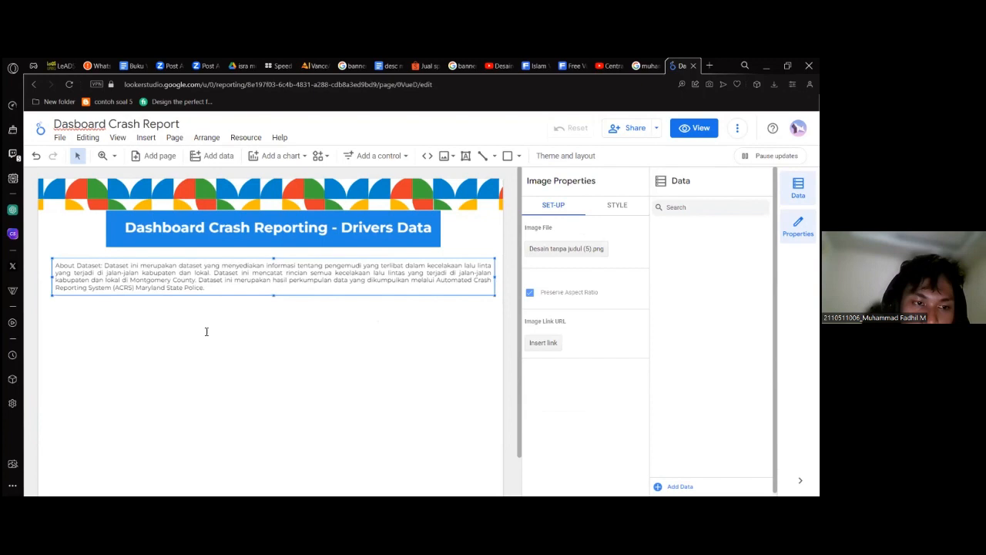
- Paste the copied blue banner with the "Tujuan: Mengetahui penyebab kecelakaan..." text and align it directly below the About Dataset paragraph
left_click(268, 455)
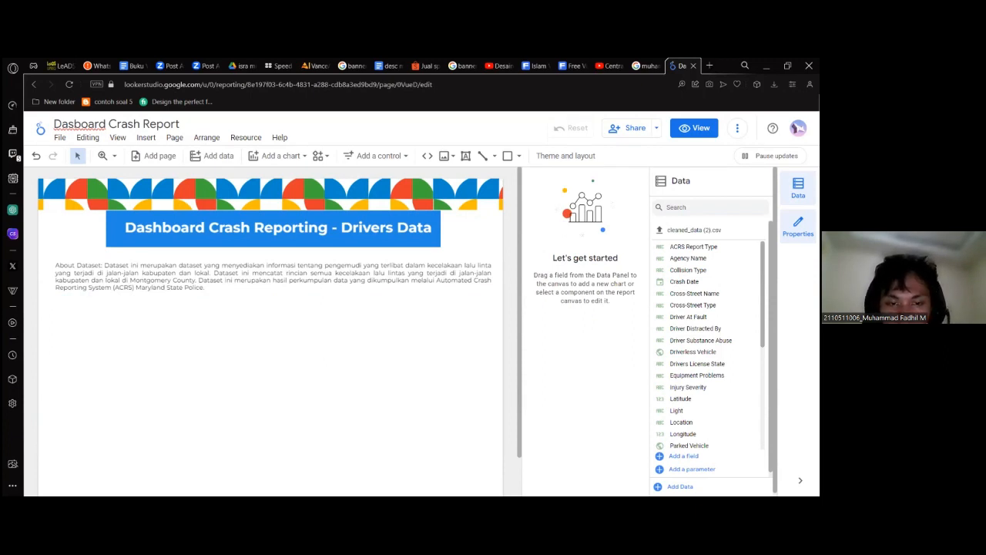
key("ctrl+v")
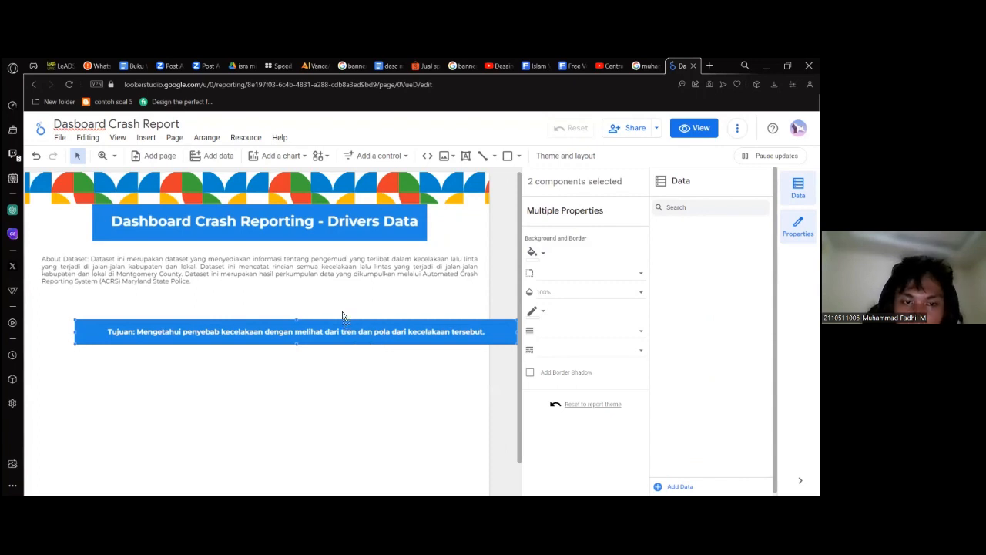
left_click_drag(344, 322, 308, 295)
scroll(357, 402, "down", 1)
left_click(357, 403)
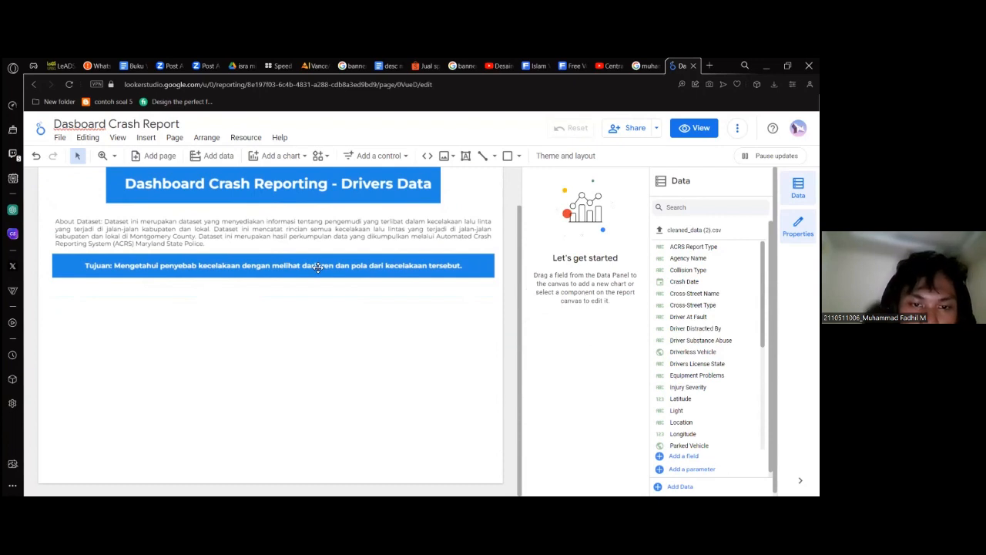
scroll(412, 367, "up", 1)
scroll(412, 366, "up", 1)
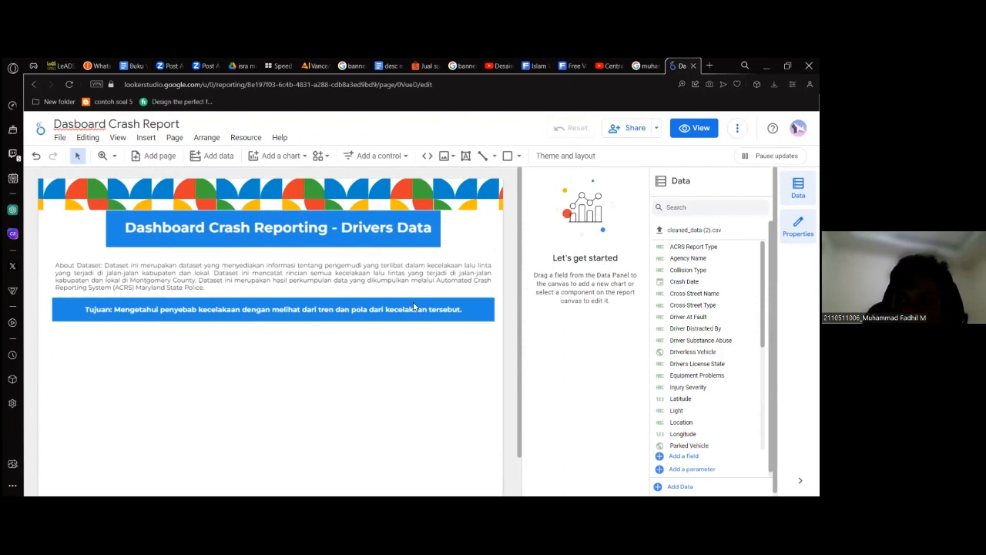
left_click(331, 293)
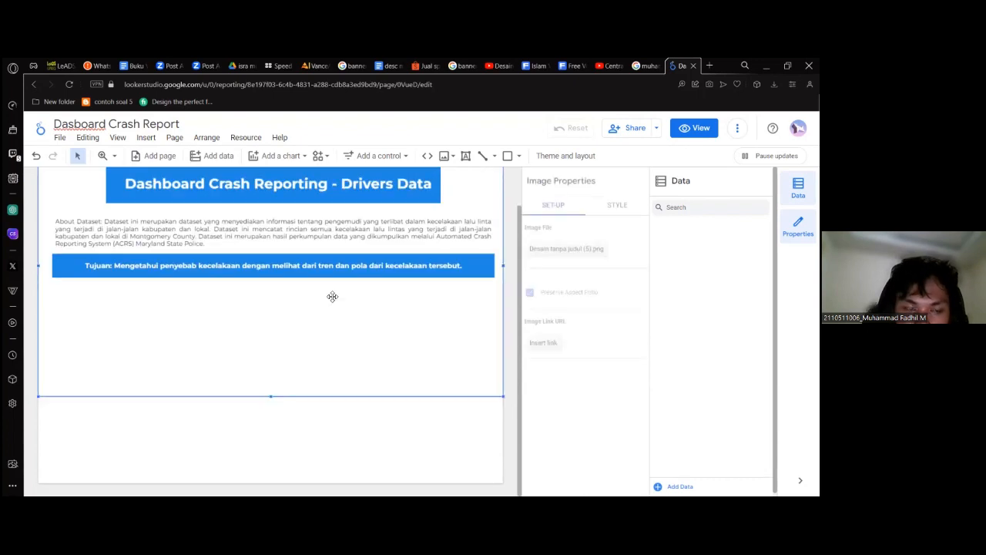
left_click(178, 312)
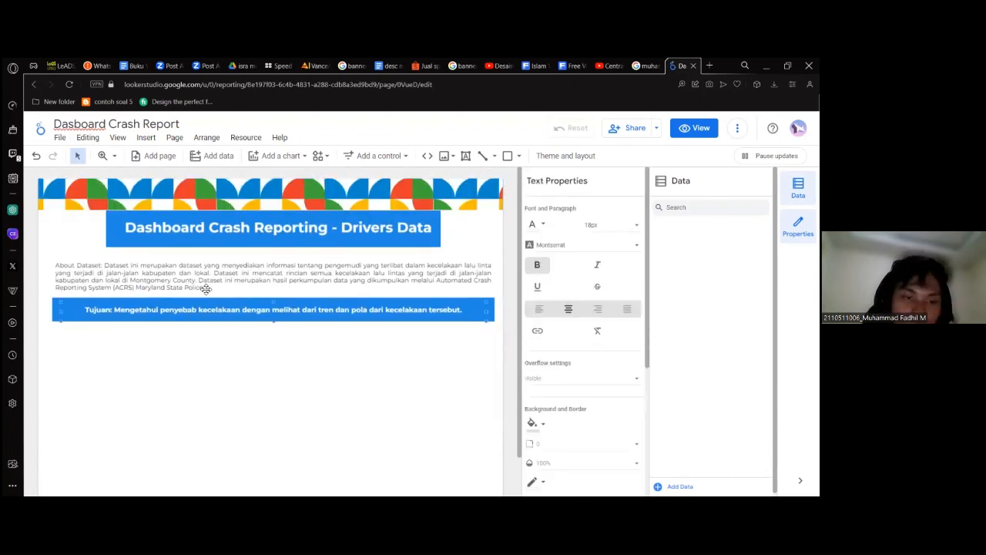
left_click(474, 244)
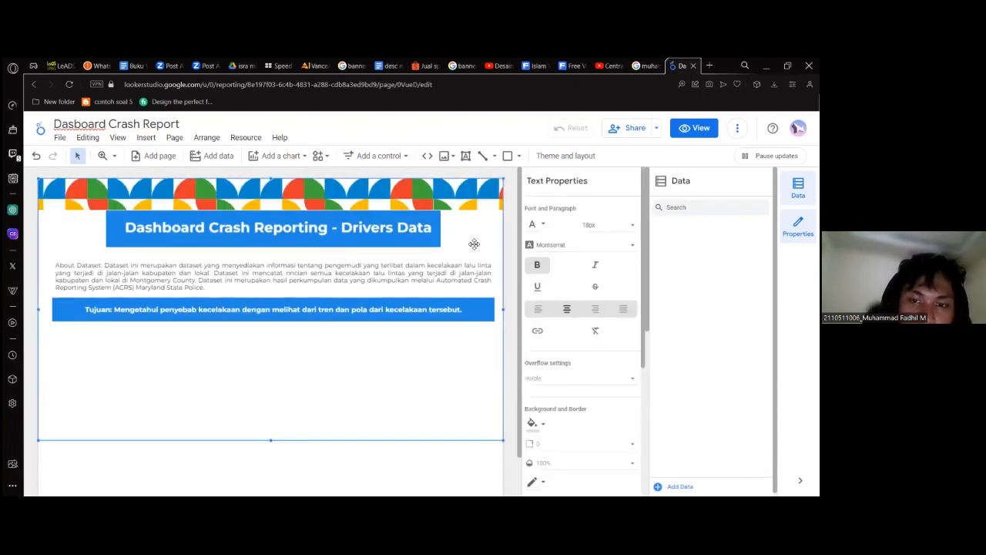
left_click(508, 267)
scroll(467, 378, "down", 1)
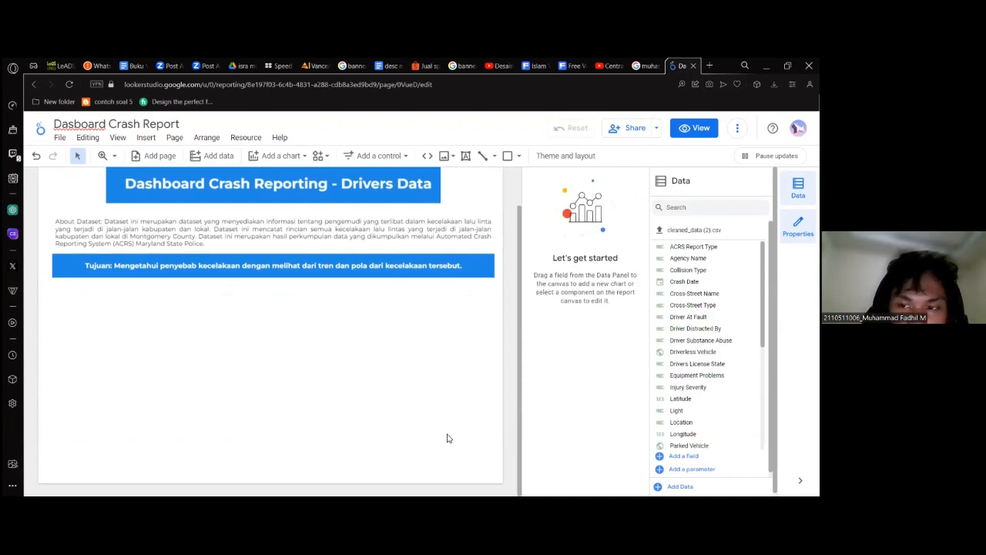
scroll(440, 375, "up", 1)
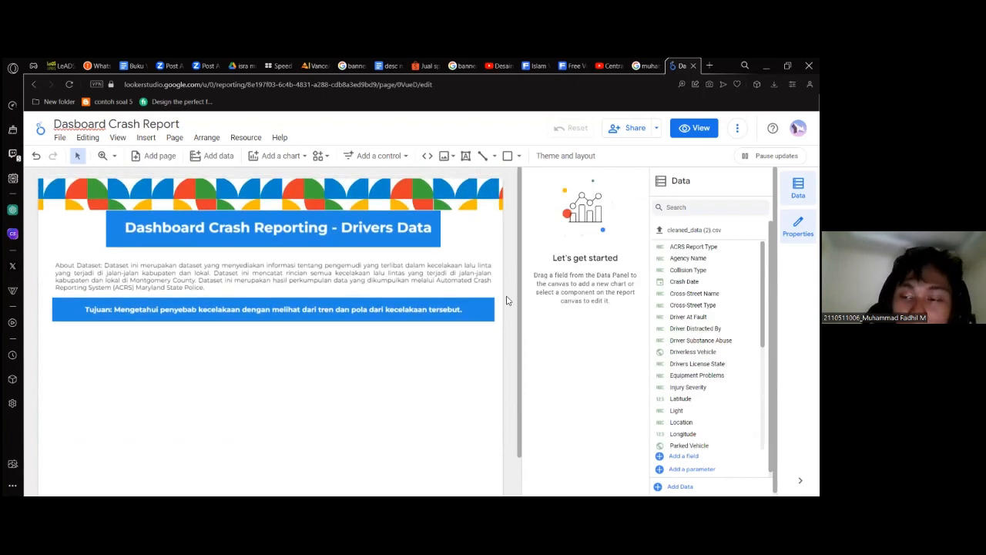
scroll(482, 477, "down", 1)
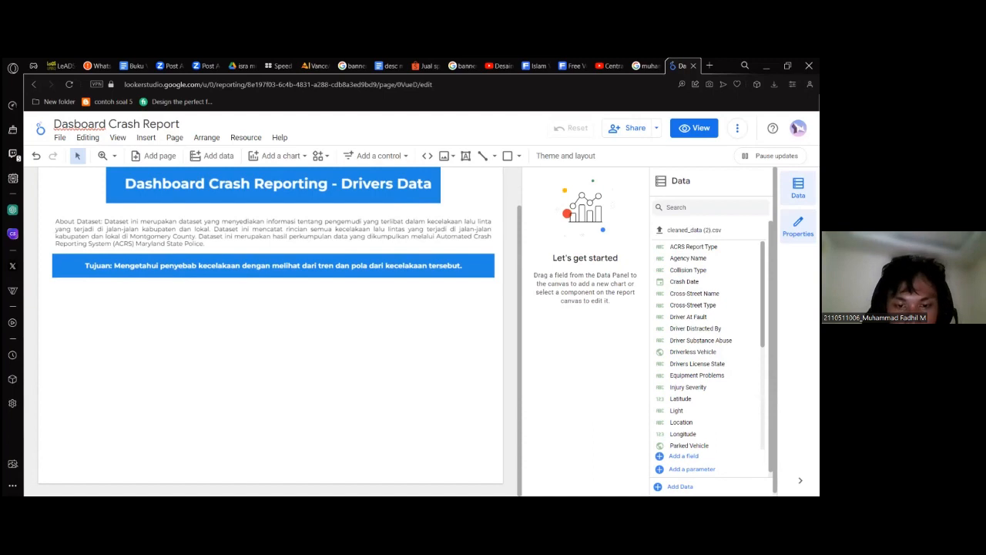
scroll(343, 398, "up", 1)
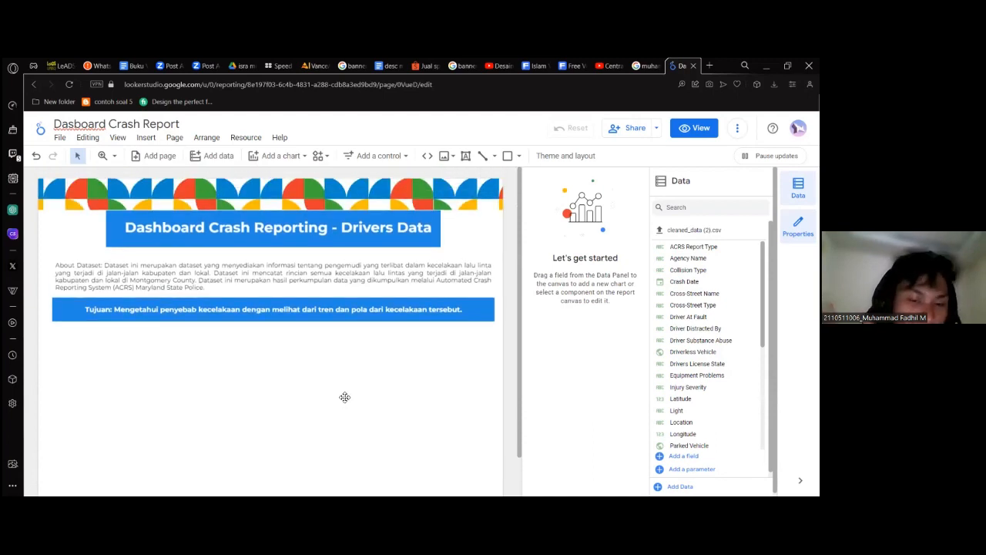
- Delete the pattern image from the page's upper edge
left_click(347, 394)
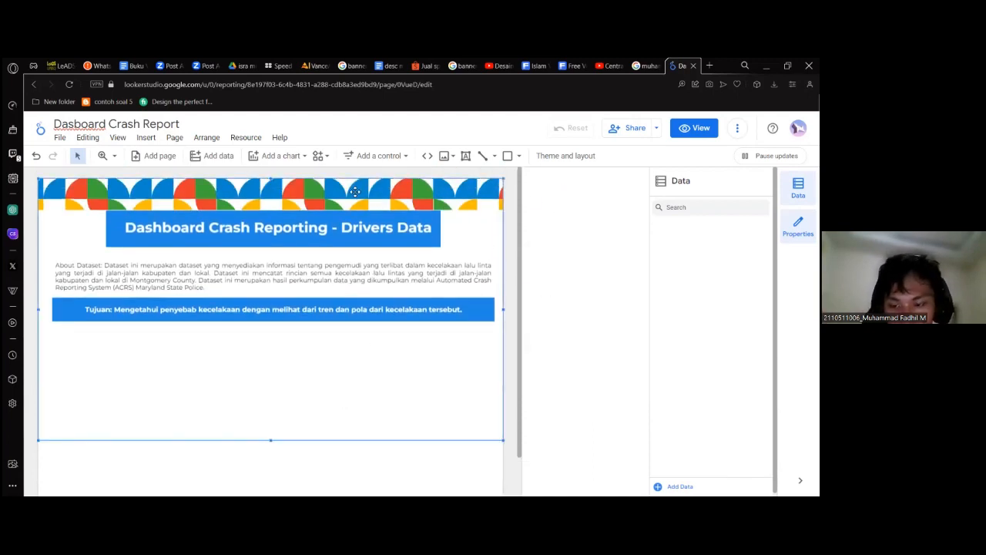
scroll(319, 381, "down", 1)
- Paste the copied field description list starting with "Agency Name (Kategorikal)" and place it below the Tujuan banner, near the page's left margin
left_click(281, 397)
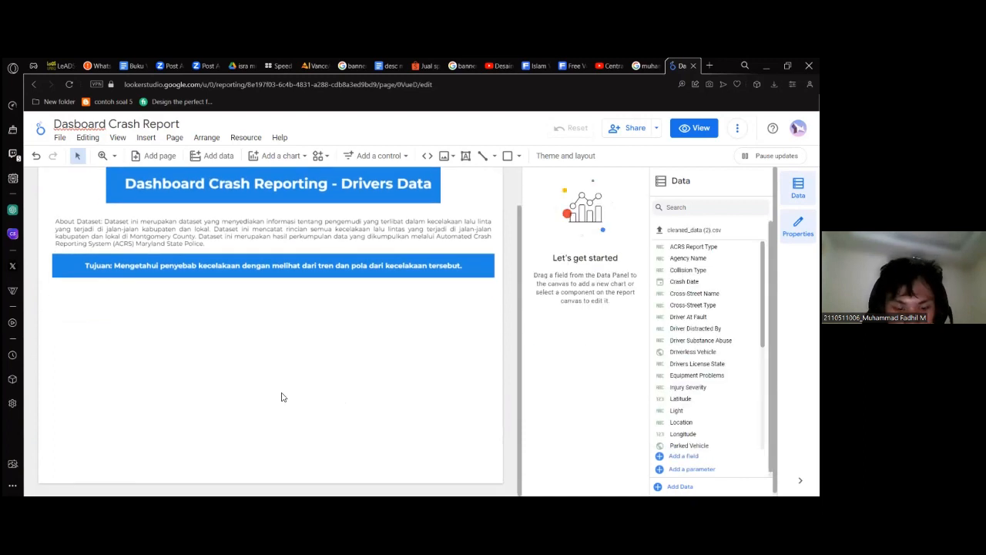
key("ctrl+v")
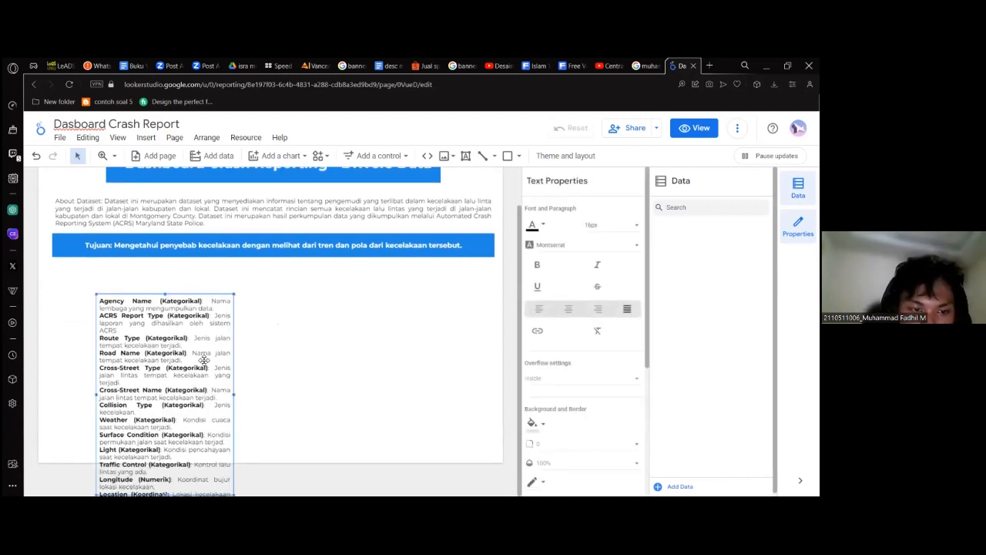
left_click(298, 403)
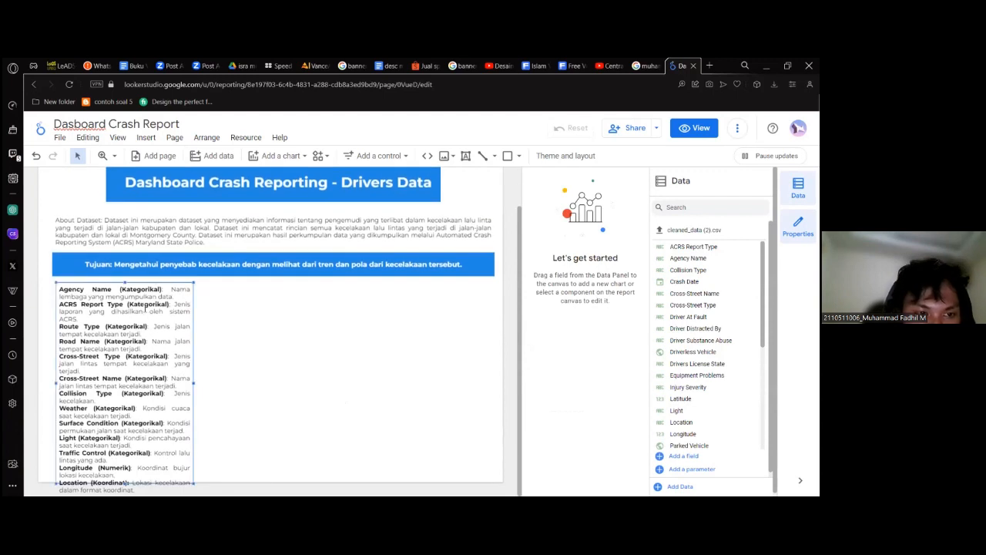
left_click(128, 328)
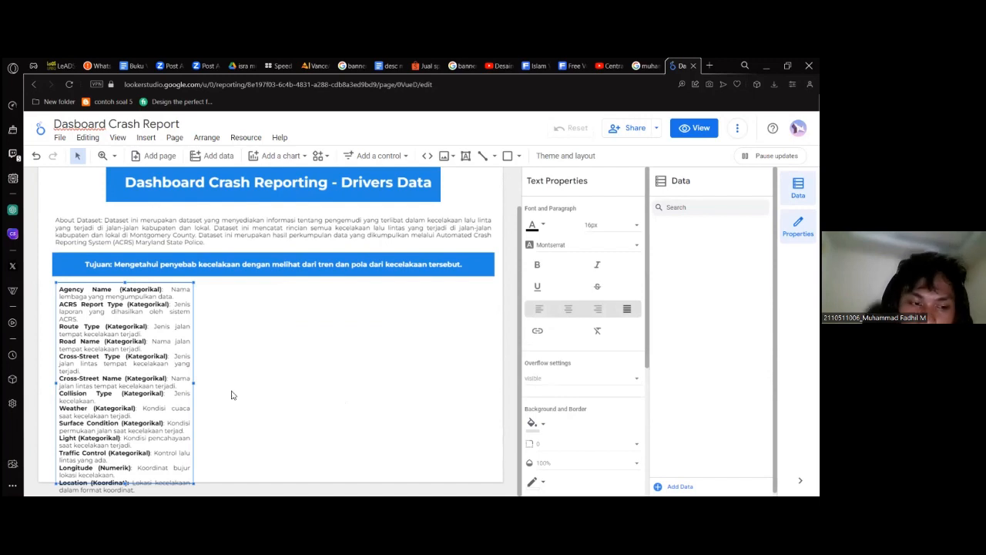
left_click(277, 403)
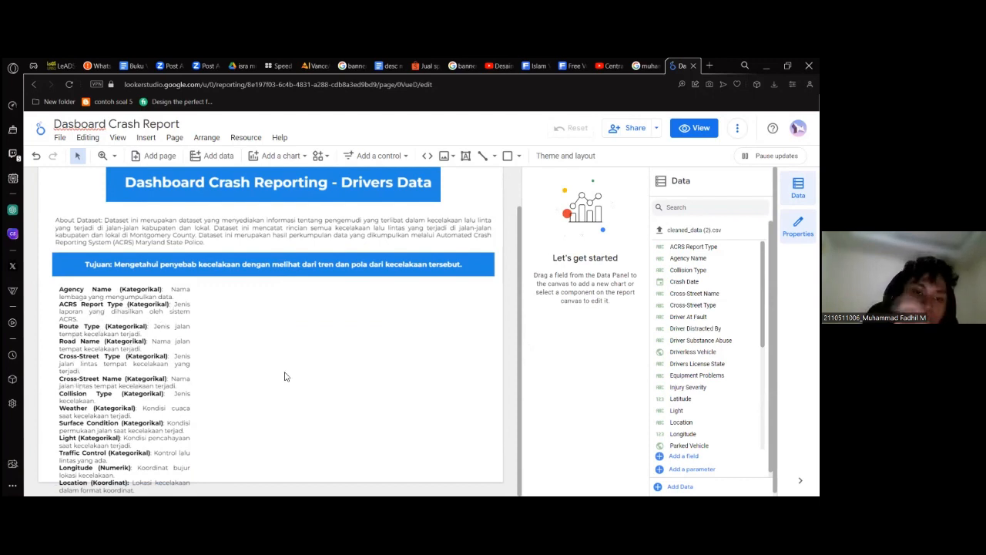
- Move the field description list slightly up so it sits closer to the Tujuan banner
scroll(287, 377, "up", 1)
left_click(192, 378)
scroll(264, 371, "down", 1)
left_click(265, 372)
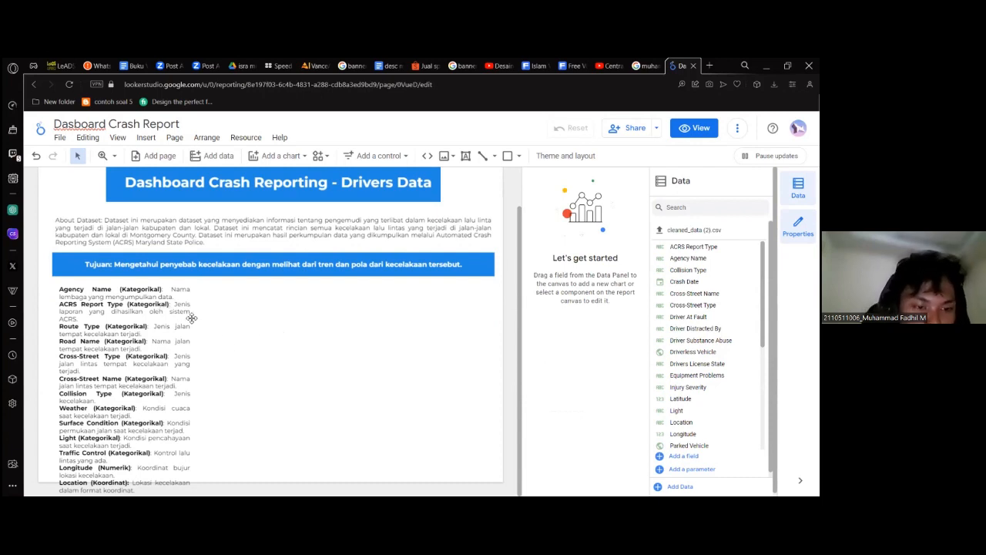
left_click(115, 423)
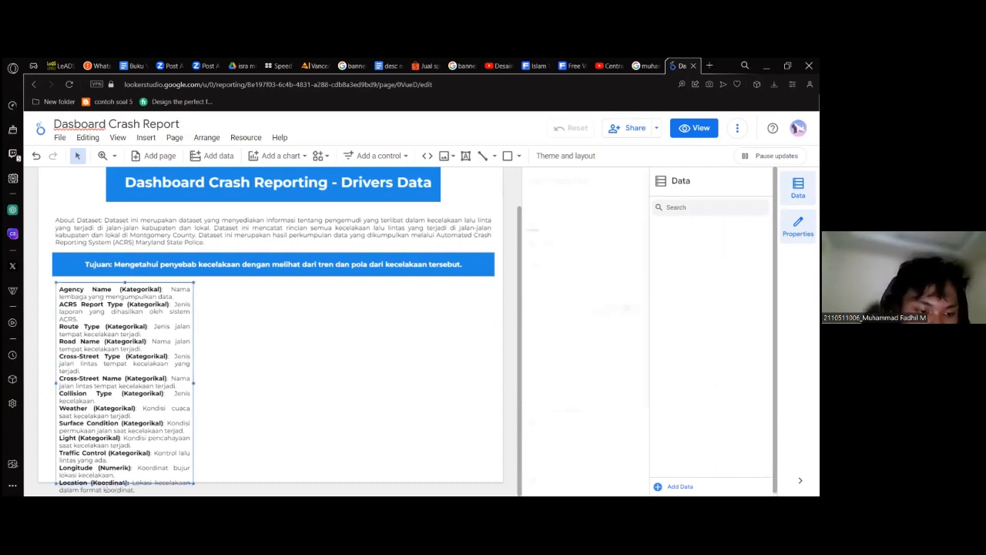
left_click(320, 342)
left_click(127, 285)
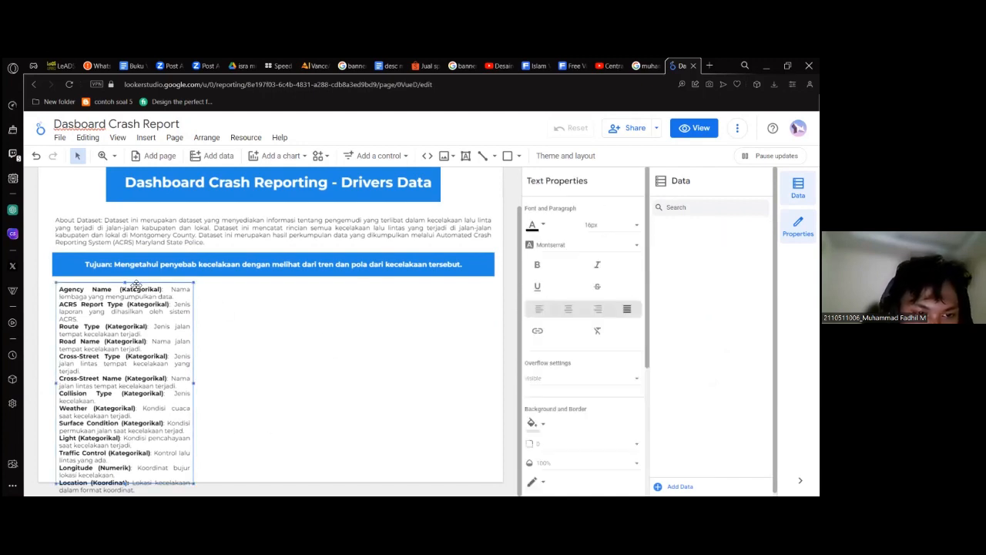
left_click(275, 344)
- Shift the About Dataset paragraph slightly up toward the heading
left_click(259, 216)
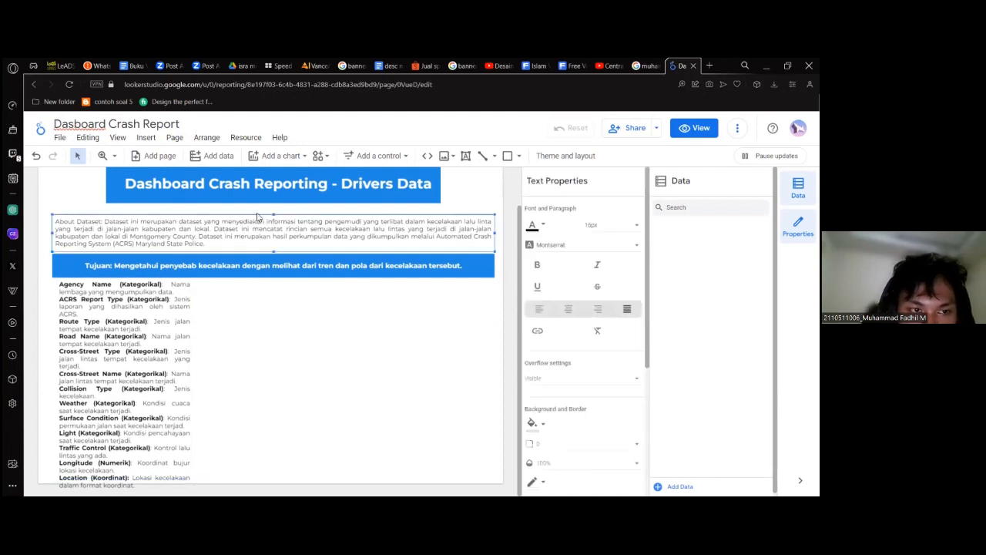
left_click(232, 262)
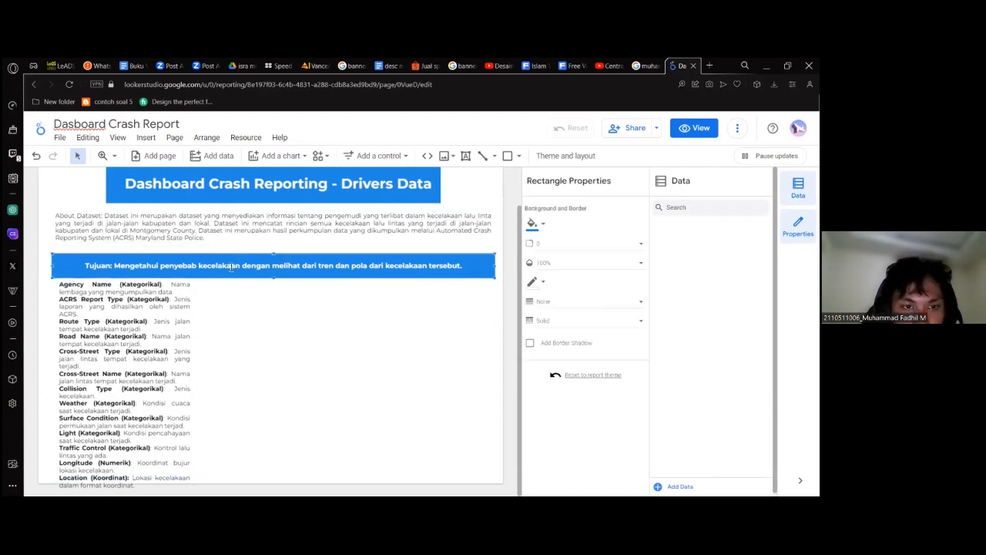
left_click(299, 330)
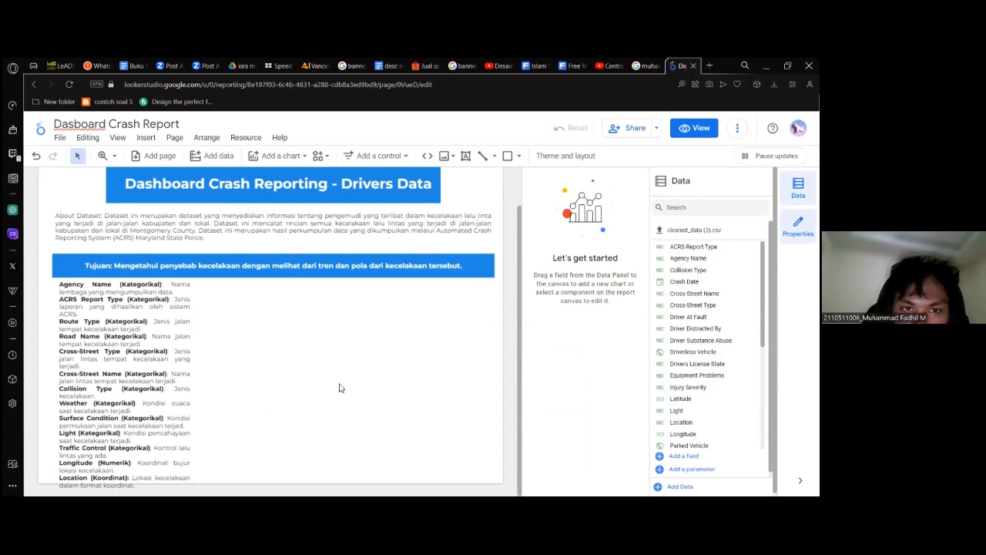
- Look through the report's view and page options and inspect the current page settings
scroll(111, 202, "up", 2)
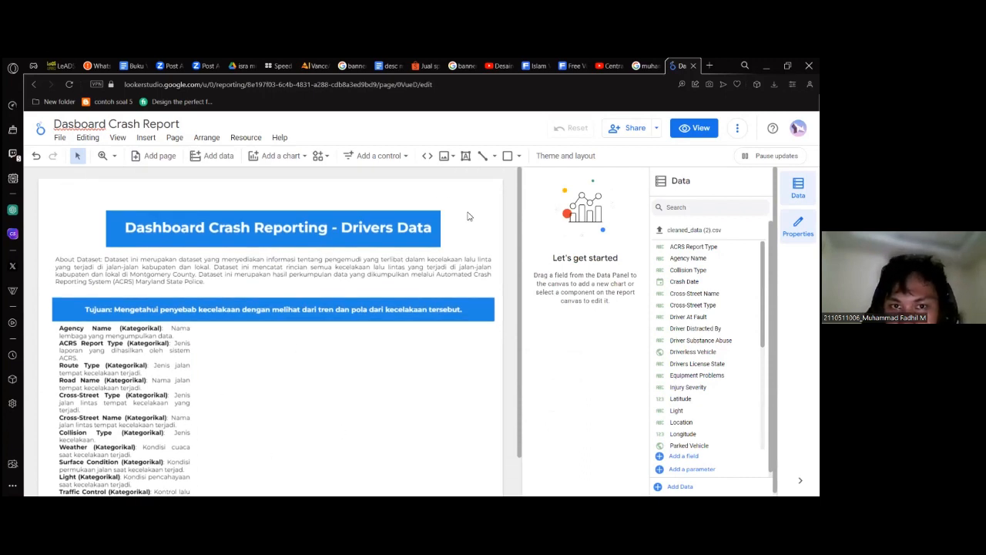
scroll(467, 215, "down", 2)
scroll(277, 197, "up", 2)
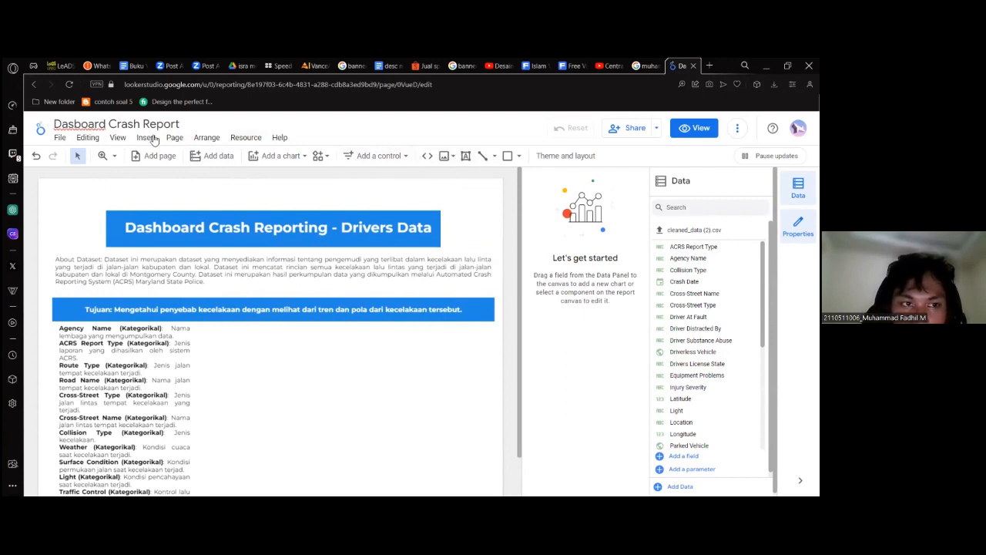
left_click(119, 138)
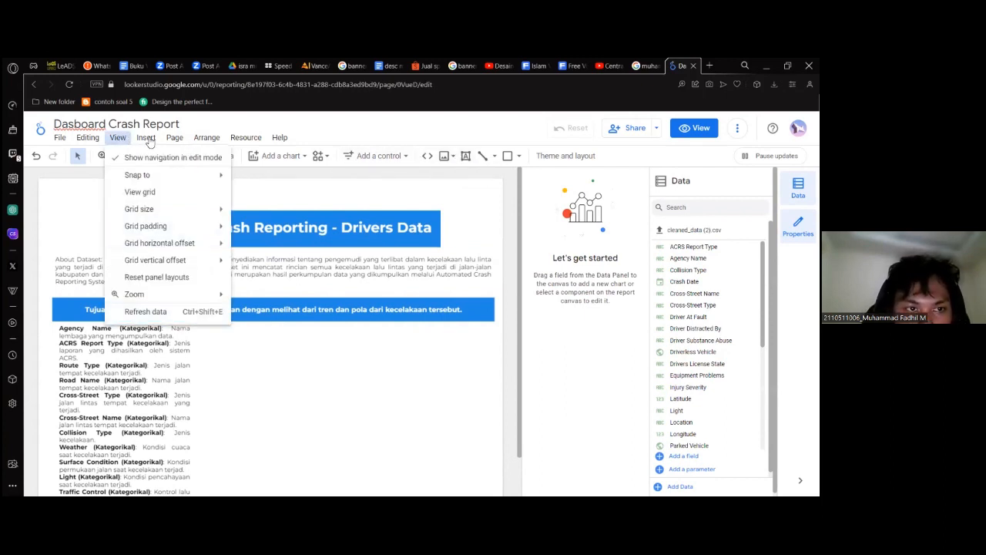
left_click(146, 138)
left_click(174, 137)
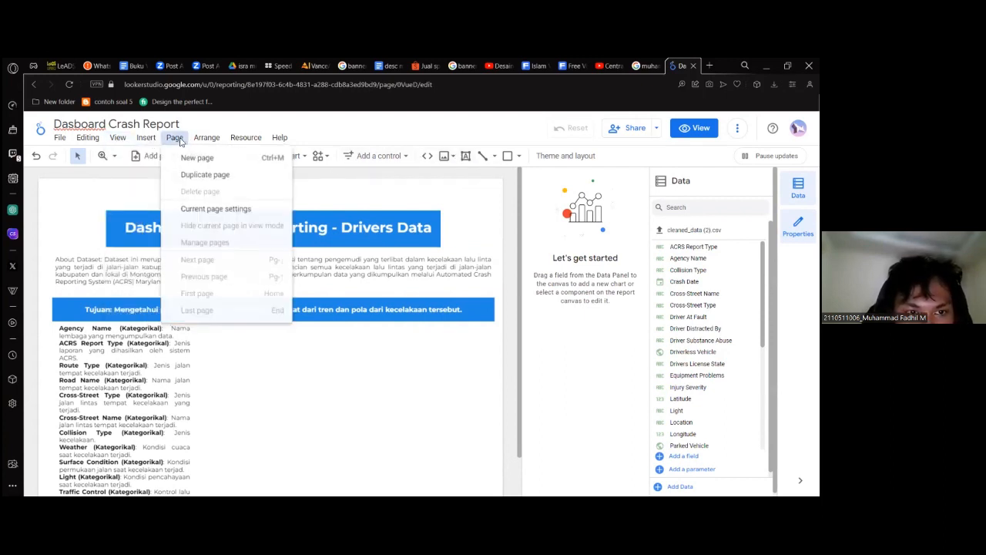
left_click(217, 209)
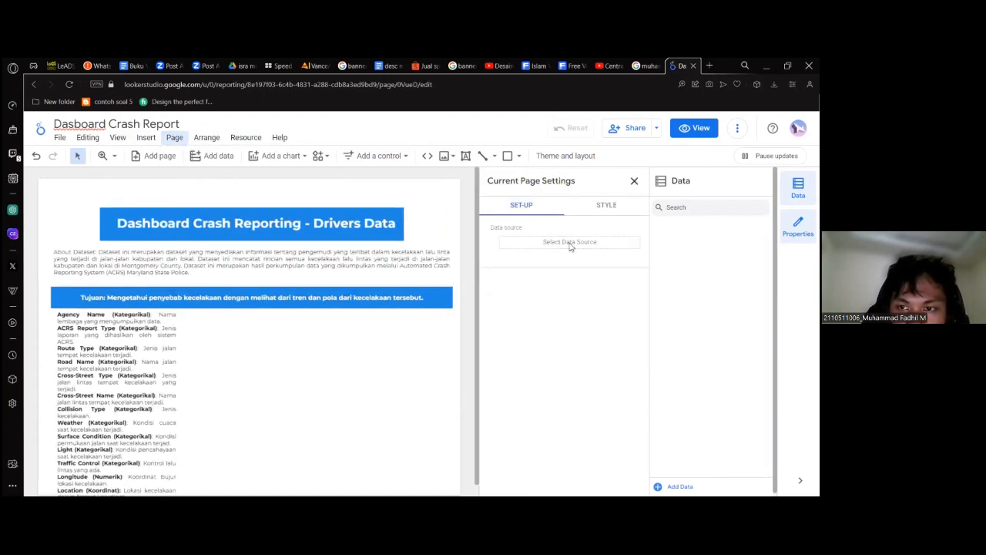
left_click(635, 182)
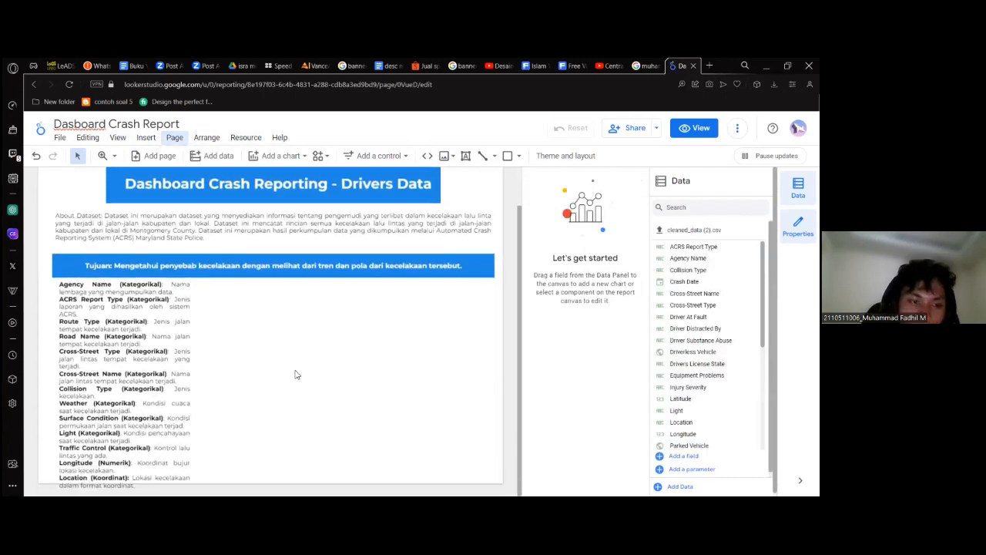
- Move the Tujuan rectangle together with its text slightly up, directly beneath the About Dataset paragraph
left_click(298, 266)
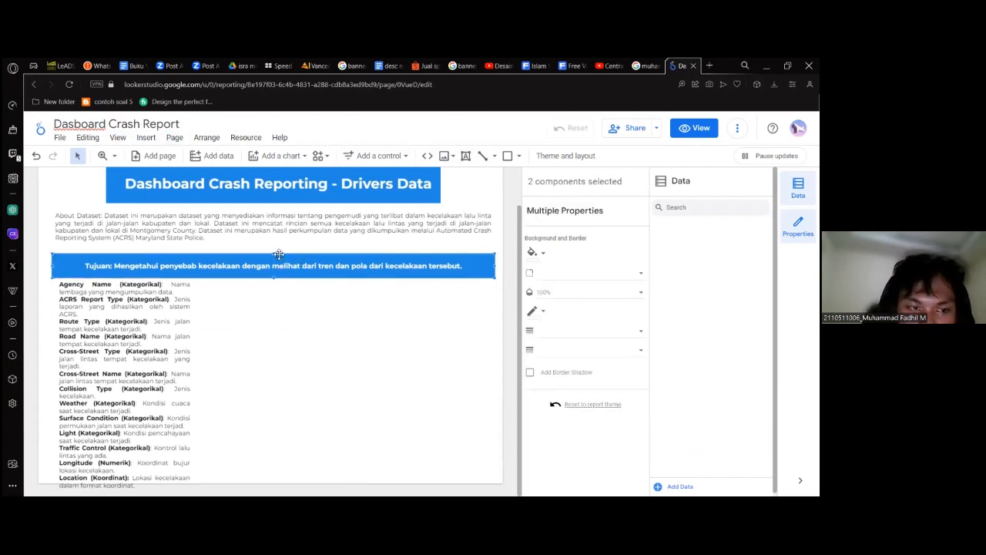
left_click_drag(279, 257, 279, 248)
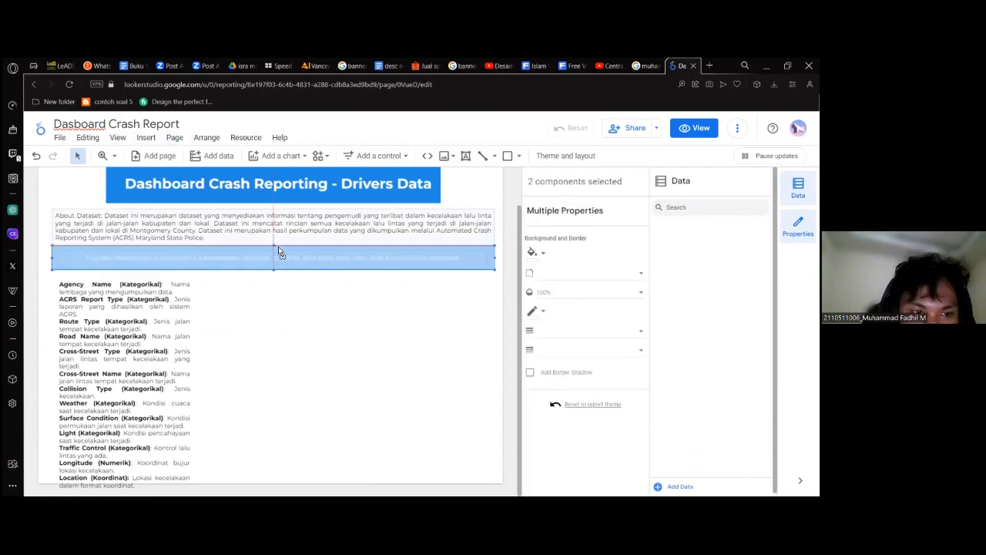
left_click(151, 317)
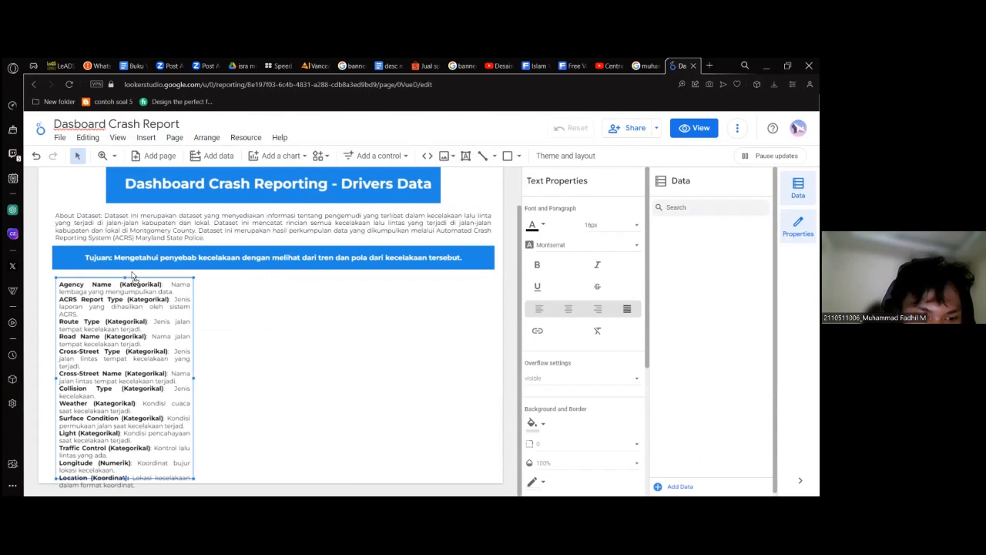
- Move the first field description column up to the Tujuan banner, paste the remaining two columns and arrange all three side by side beneath it
left_click_drag(133, 276, 132, 268)
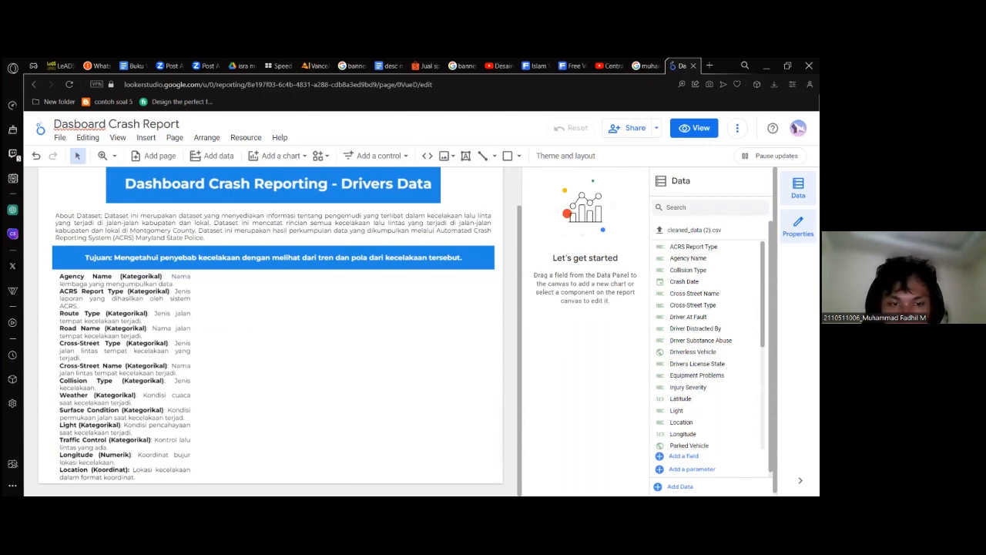
key("ctrl+v")
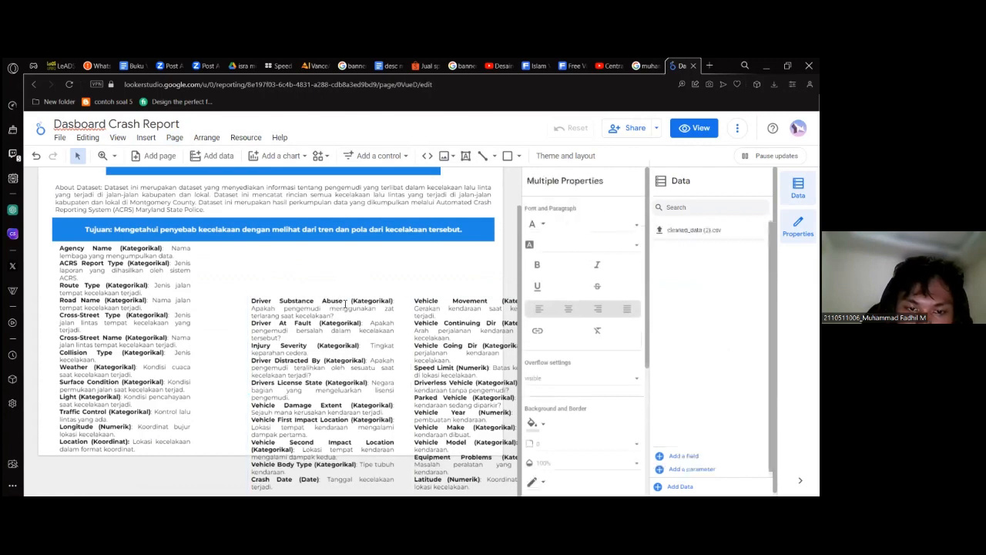
left_click(345, 295)
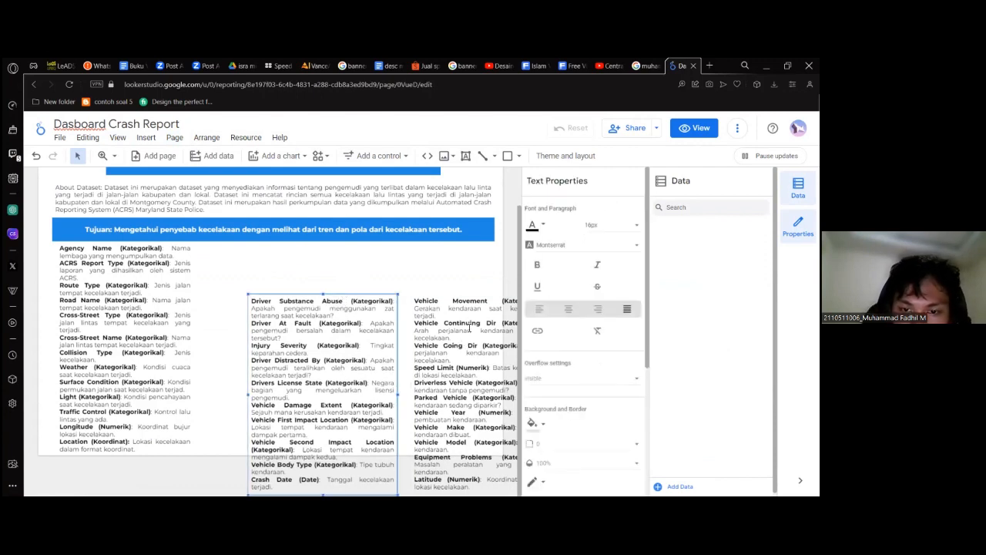
left_click_drag(463, 311, 414, 267)
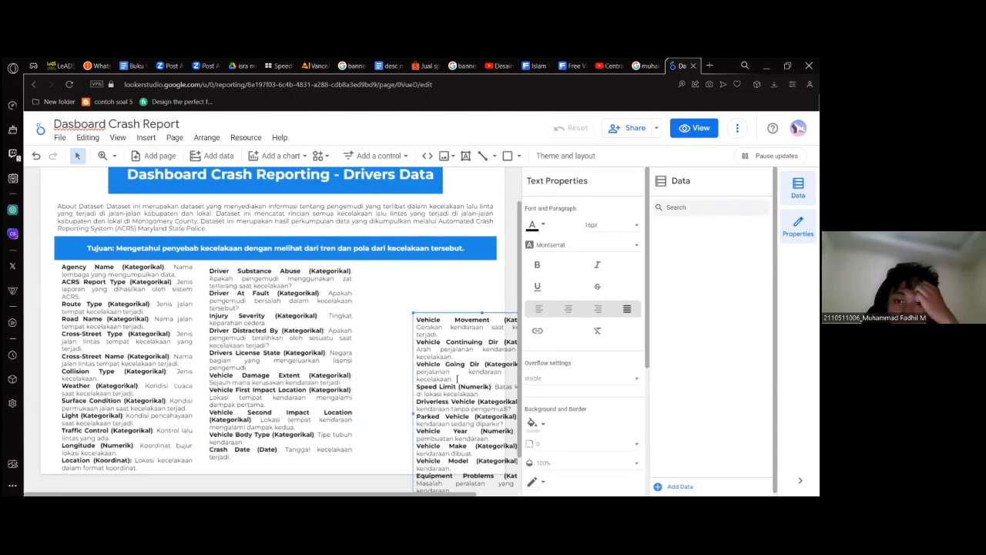
left_click(499, 307)
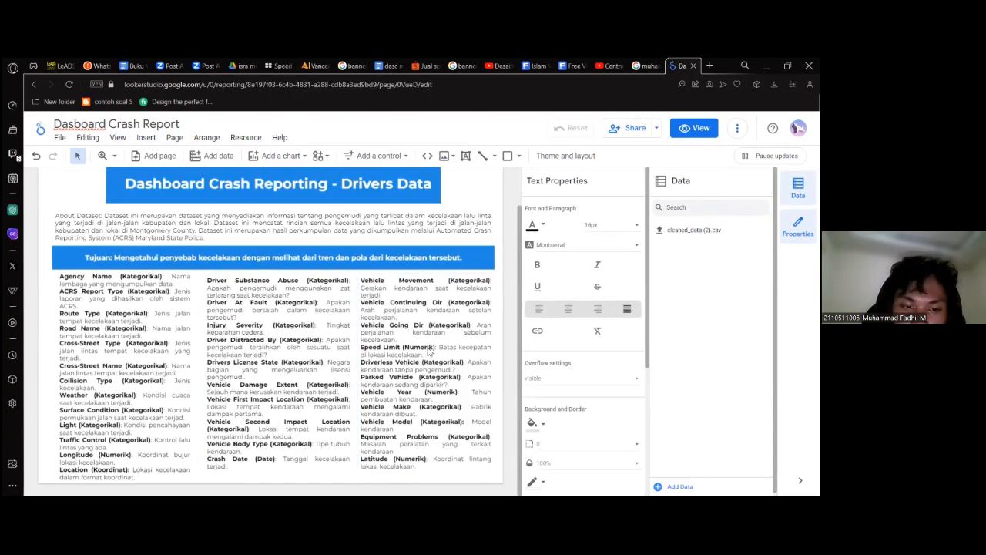
scroll(347, 286, "down", 1)
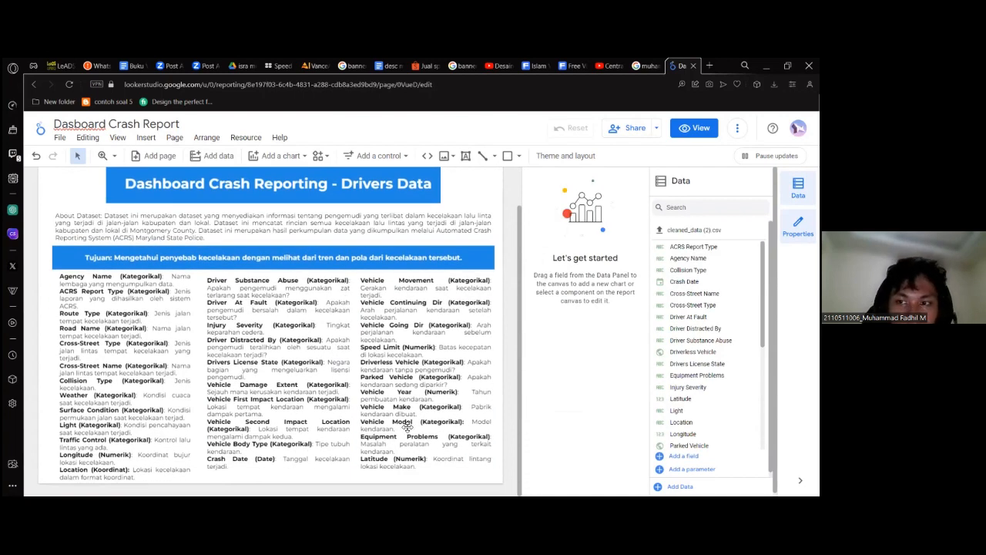
scroll(431, 424, "up", 1)
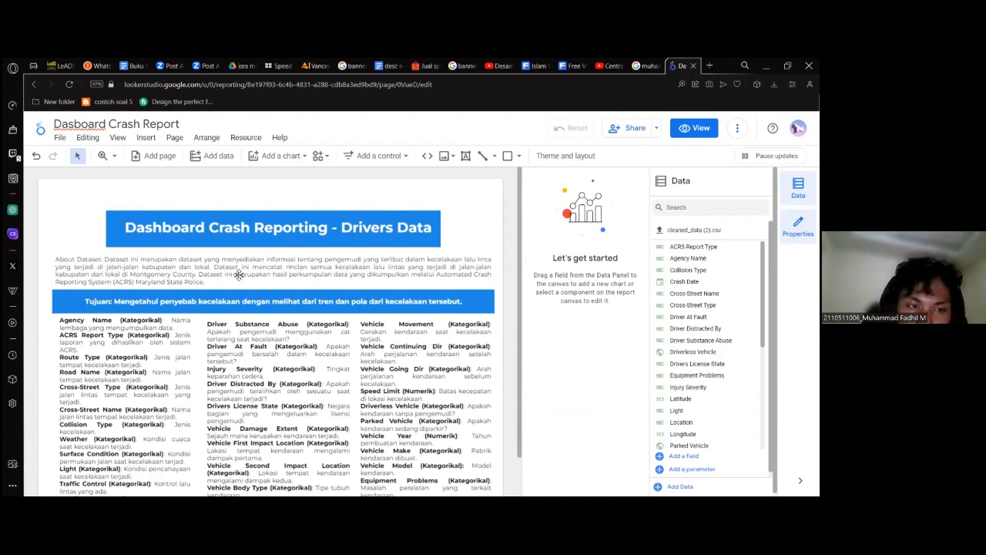
scroll(238, 275, "down", 1)
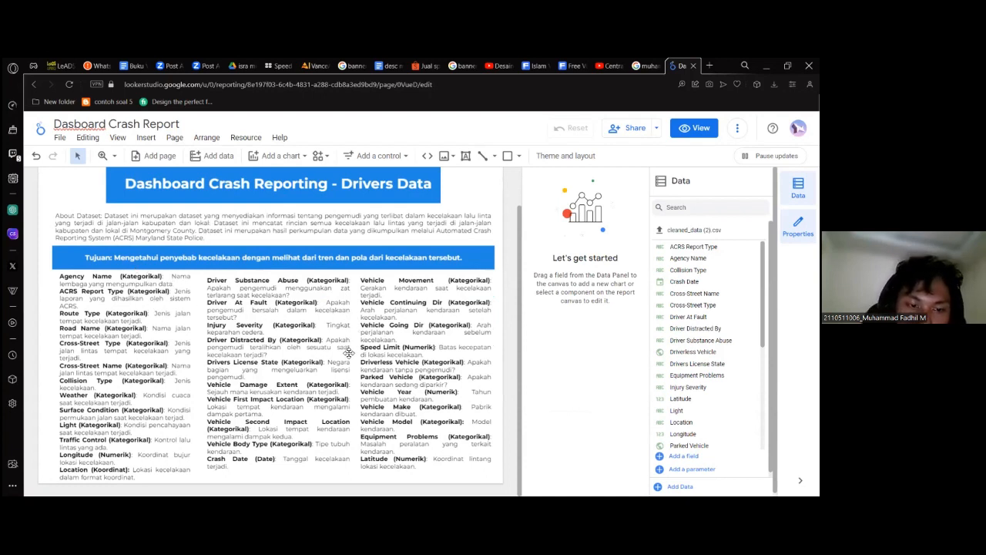
left_click(305, 408)
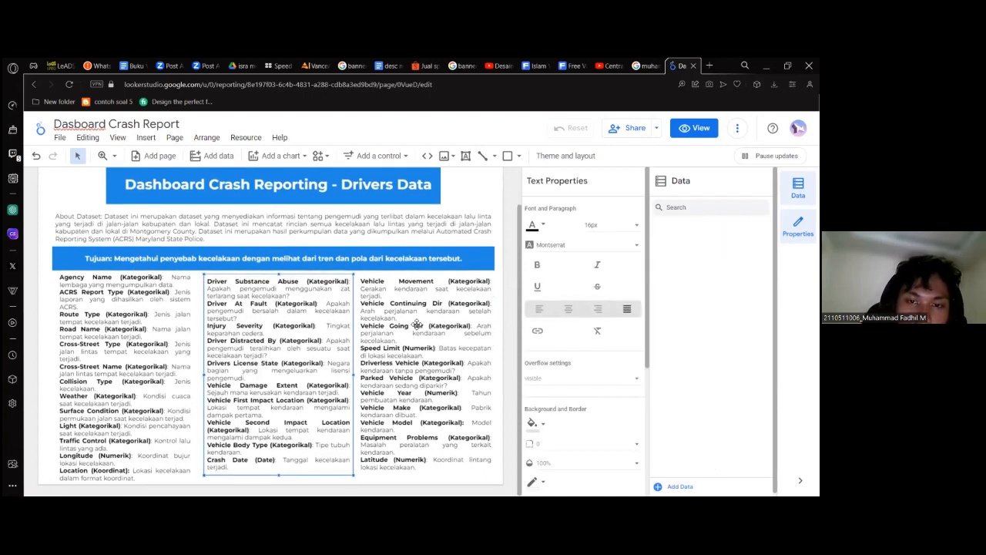
scroll(279, 475, "up", 2)
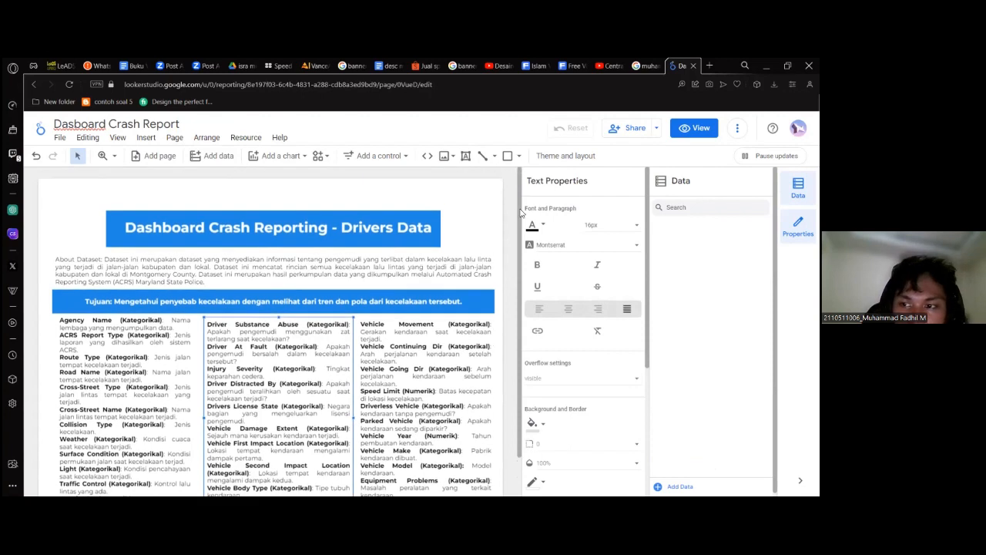
- Get the report link that includes the current report view and copy it
left_click(657, 130)
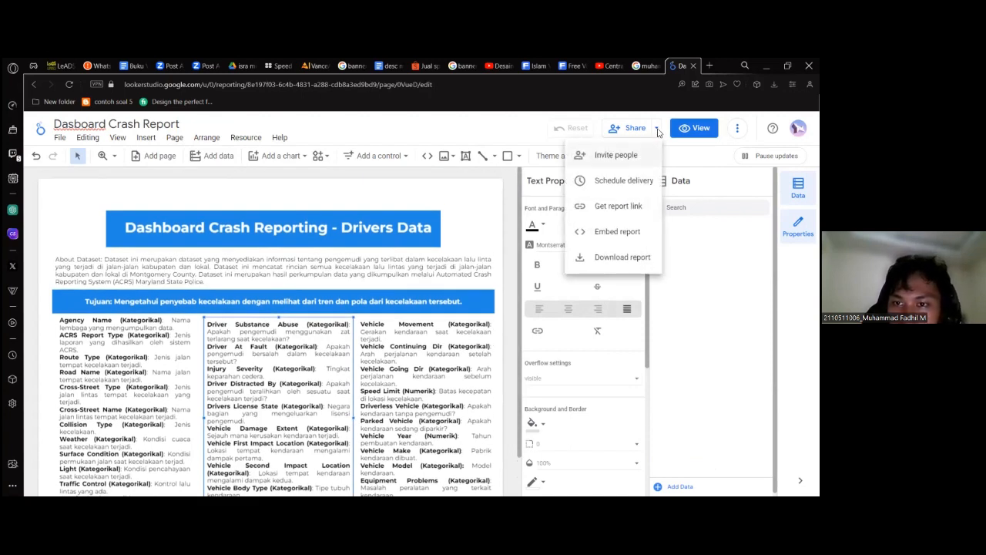
left_click(475, 221)
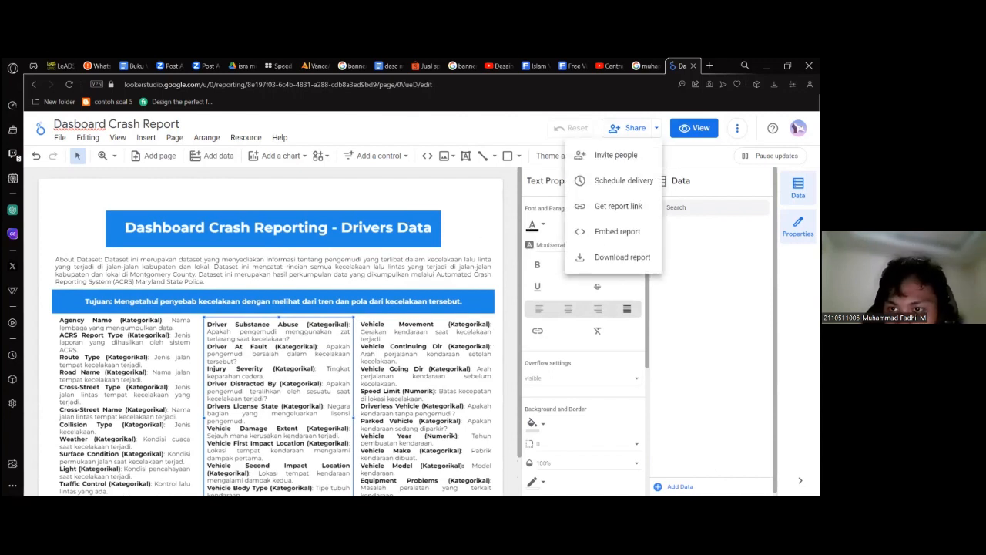
mouse_move(644, 129)
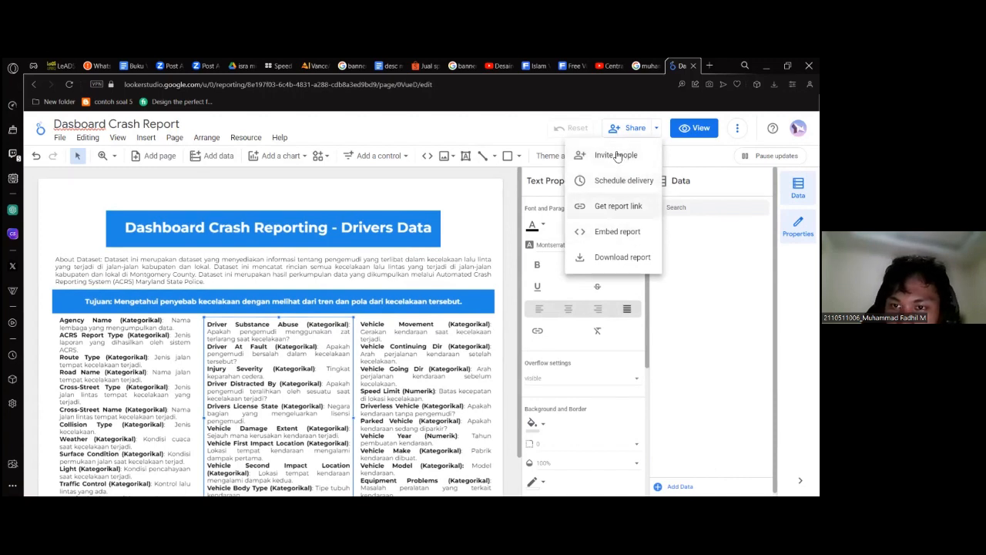
left_click(617, 206)
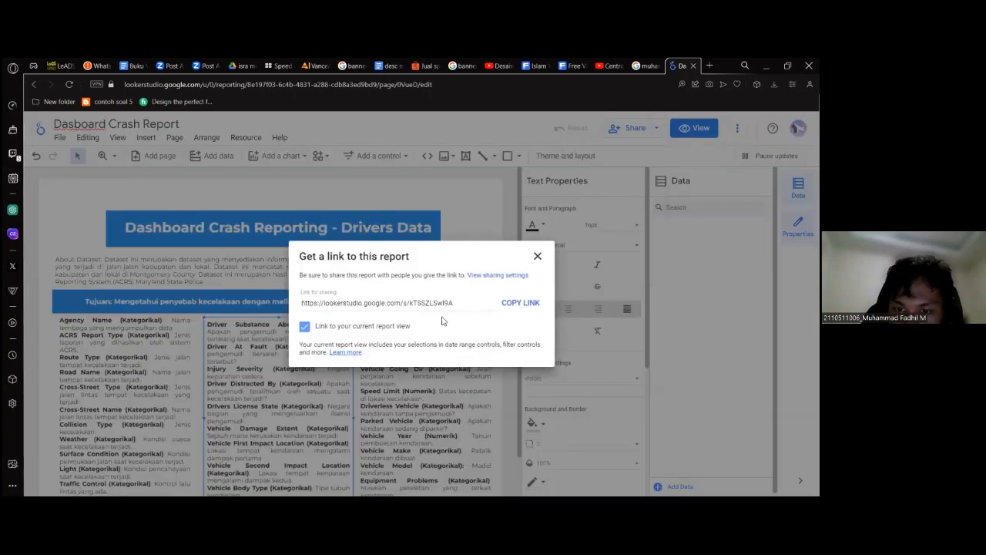
left_click(521, 304)
left_click(538, 256)
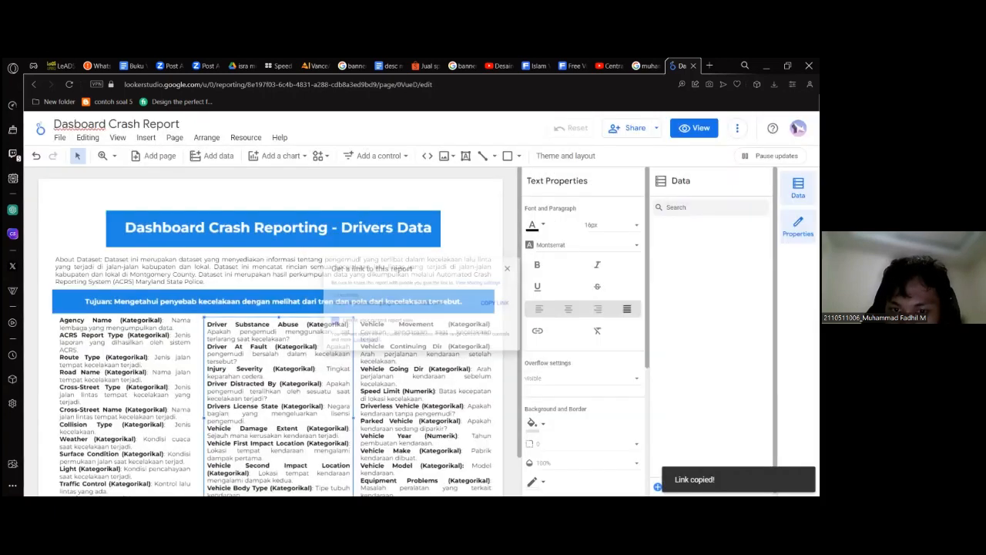
- Set the report's link sharing to Public with Editor access, copy the link and save the sharing changes
left_click(657, 130)
left_click(621, 155)
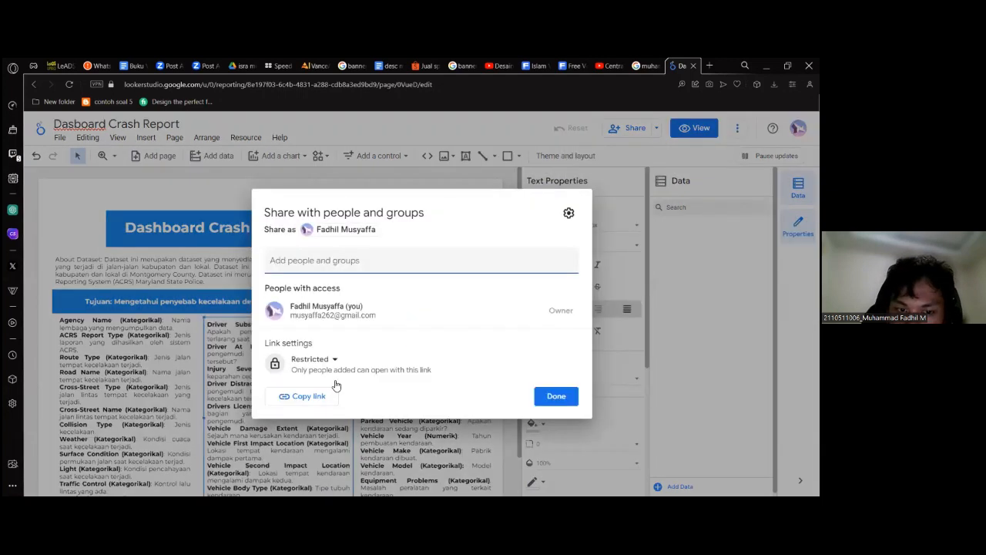
left_click(310, 359)
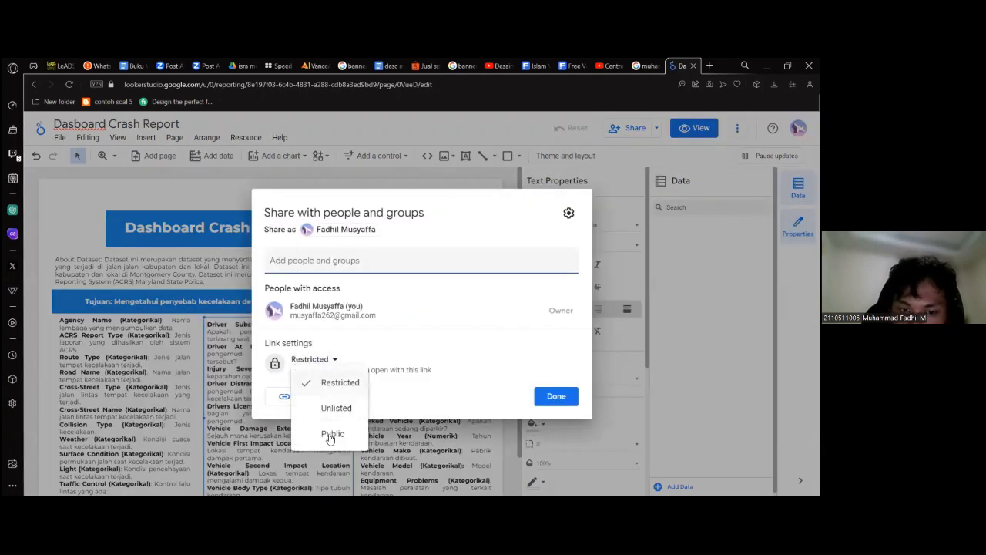
left_click(334, 434)
left_click(558, 363)
left_click(551, 388)
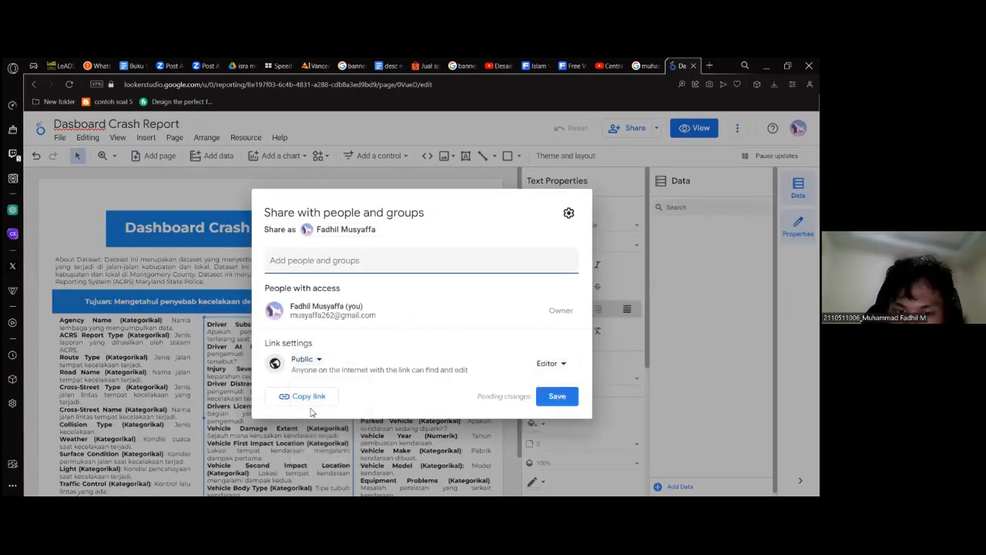
left_click(281, 397)
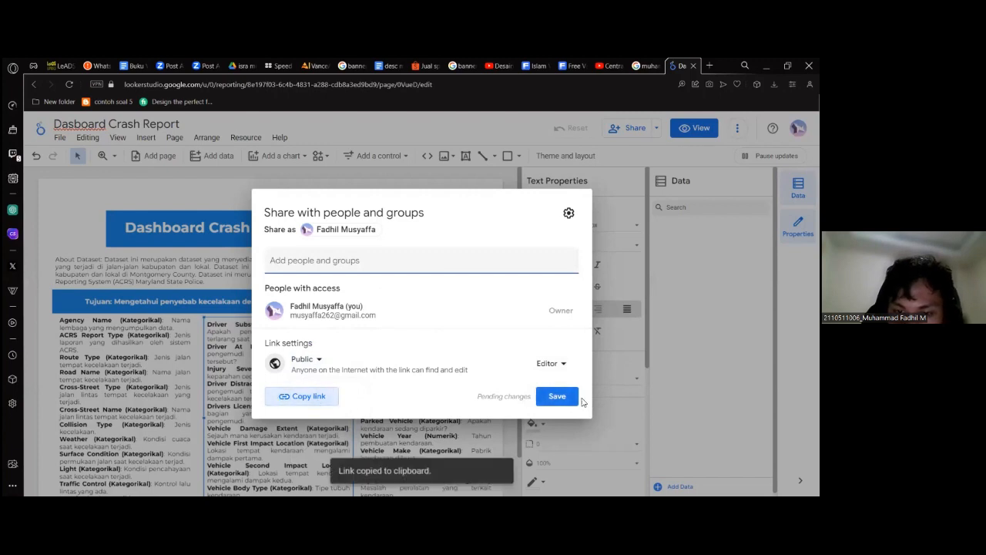
left_click(558, 396)
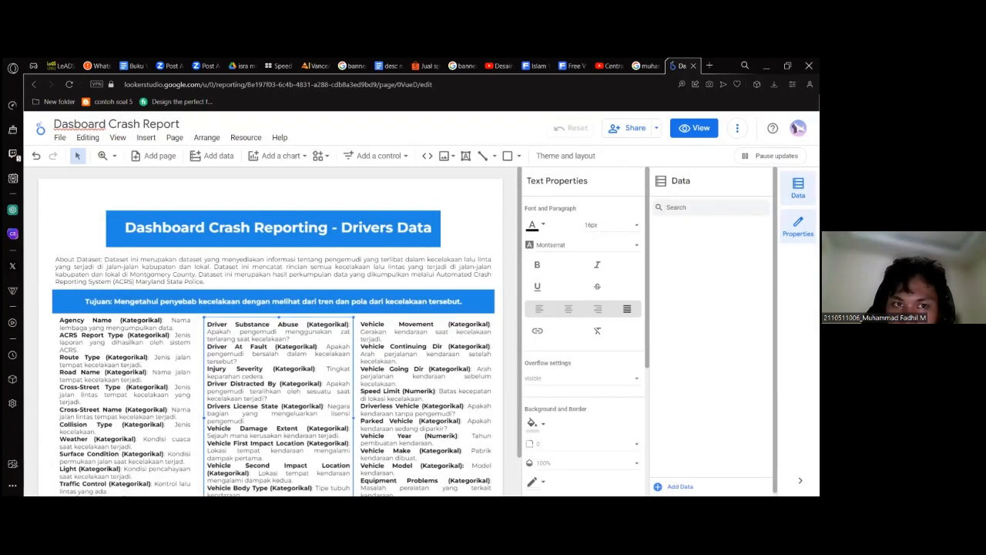
left_click(327, 82)
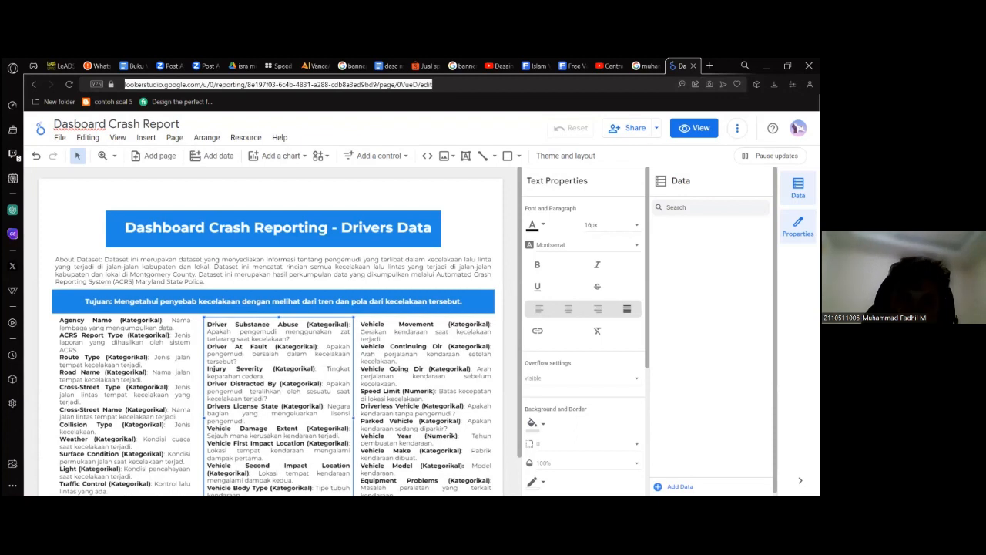
key("alt+Tab")
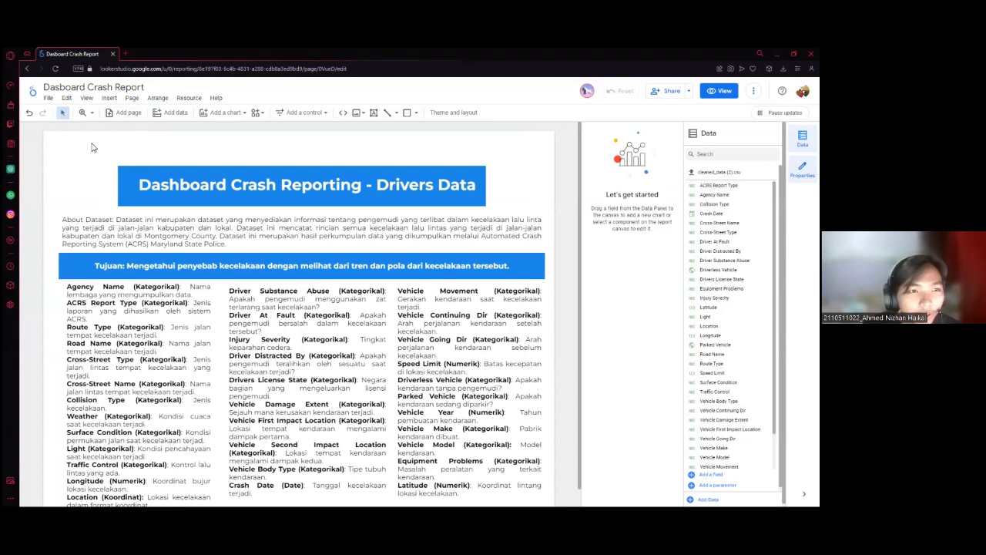
- Add a second, blank page to the report and leave the page list
scroll(69, 159, "down", 1)
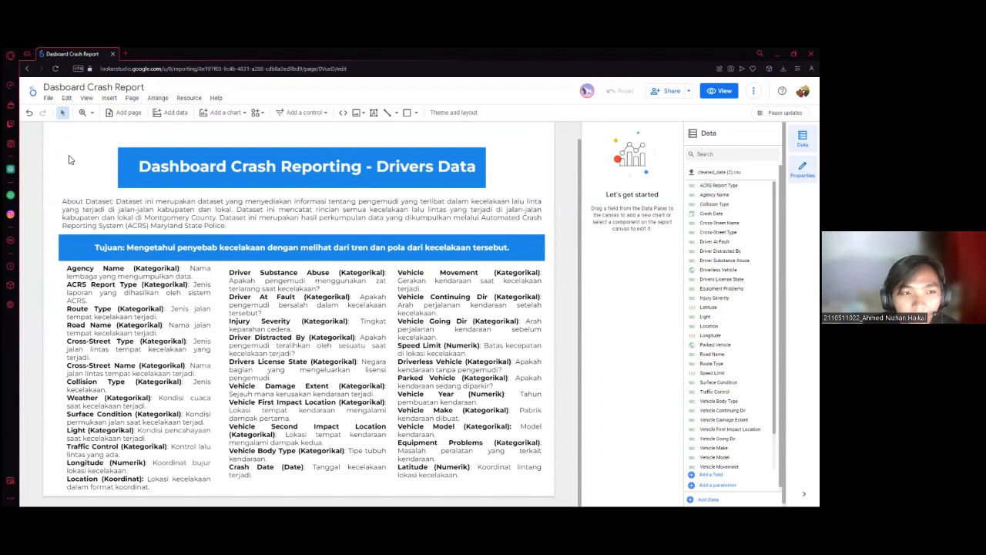
left_click(129, 114)
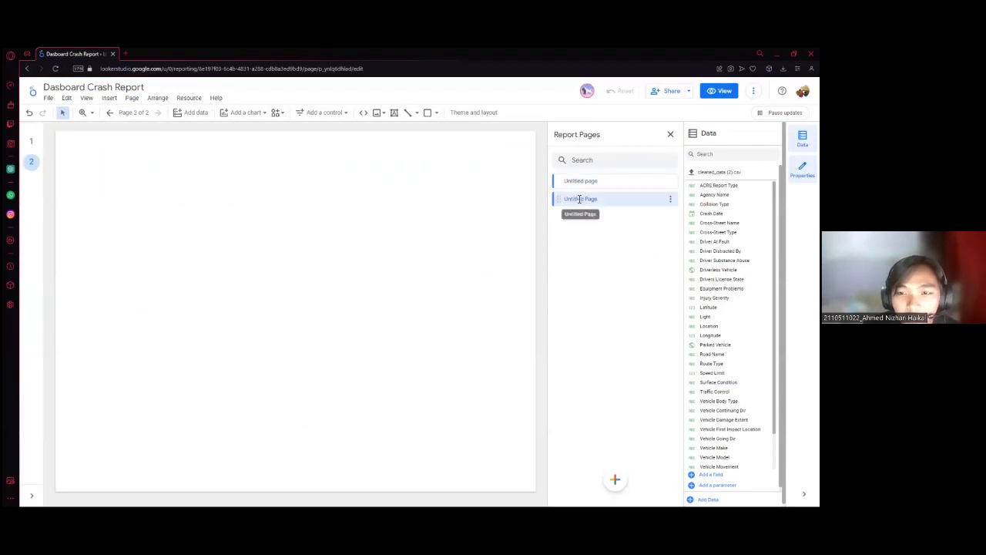
left_click(356, 200)
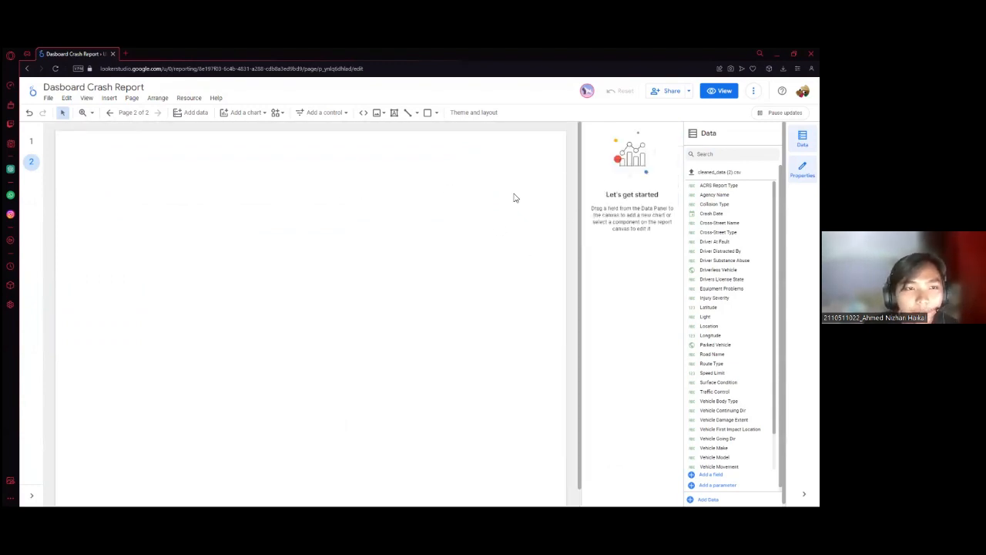
- Review the heading, dataset description and field columns on page 1 against page 2, and return to page 2
left_click(35, 142)
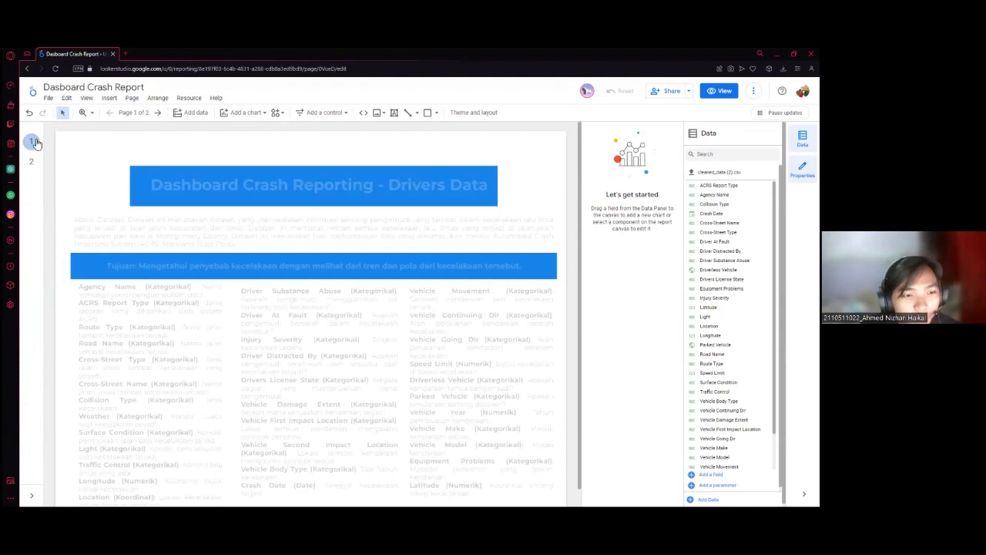
scroll(241, 243, "down", 1)
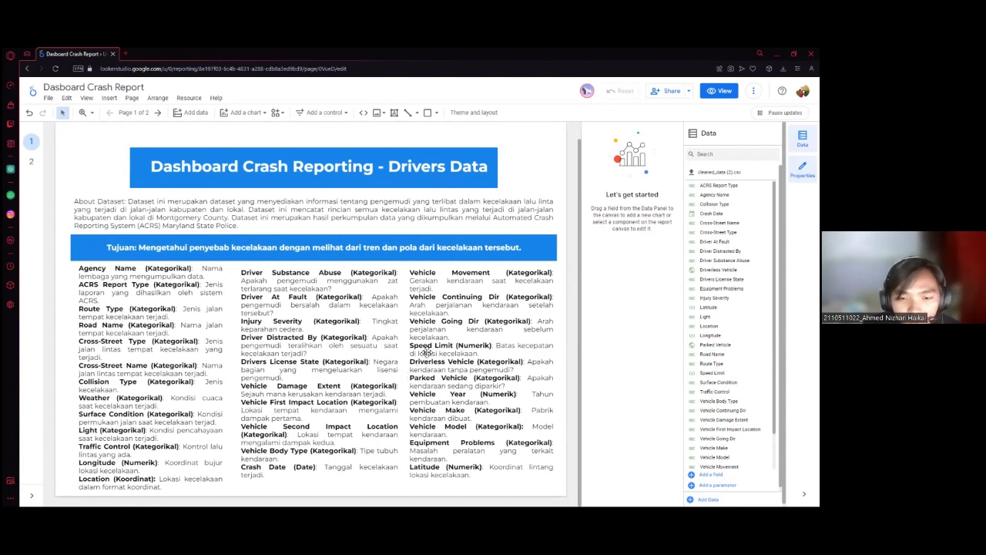
scroll(422, 298, "up", 1)
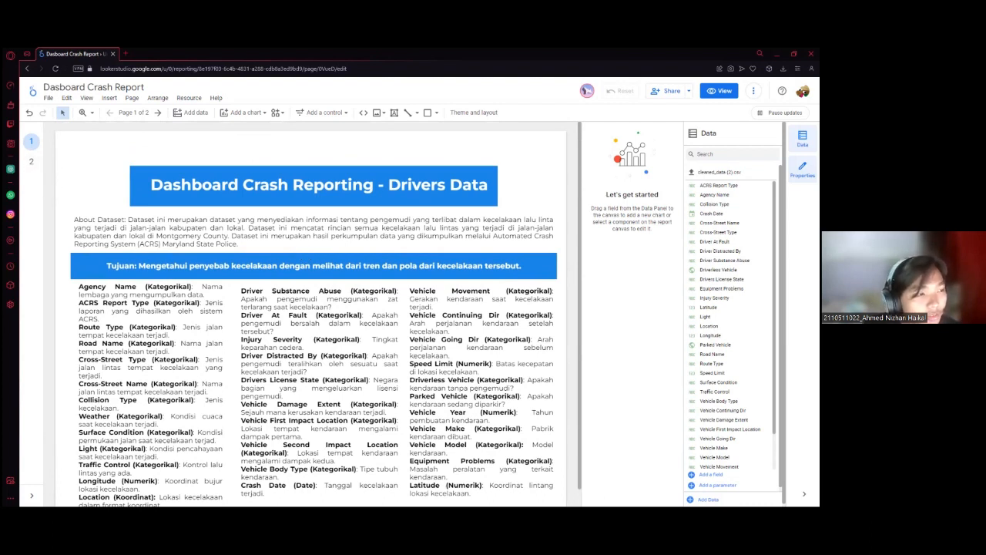
left_click(31, 162)
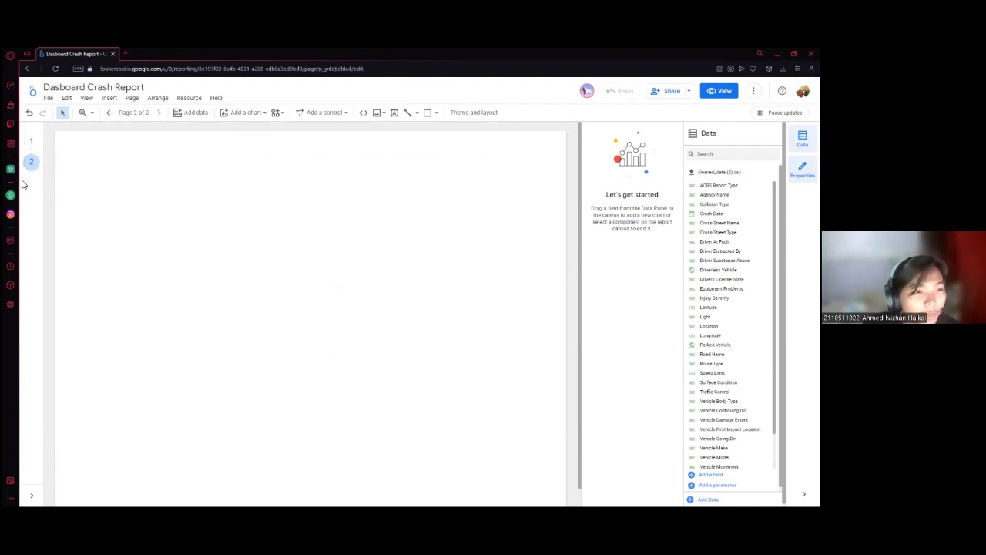
left_click(32, 141)
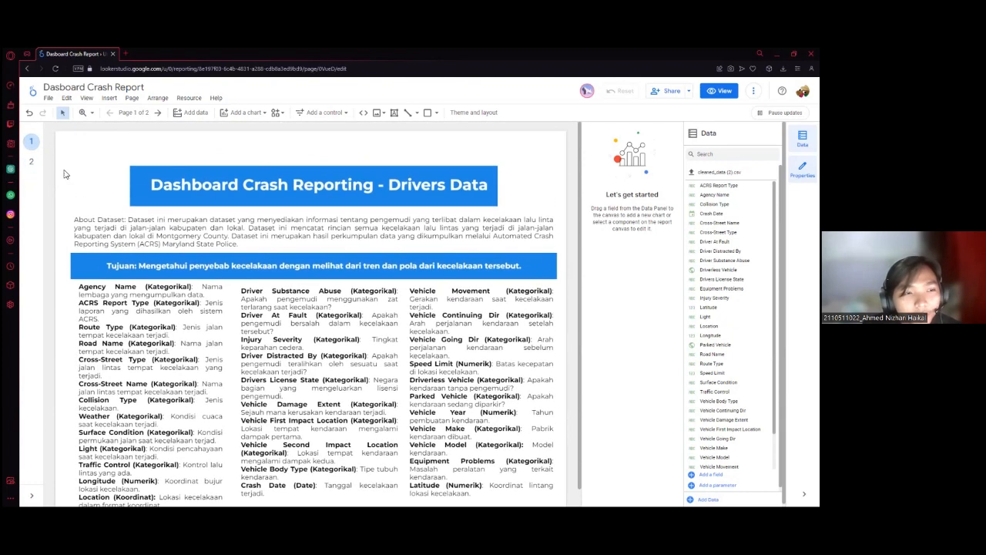
left_click(33, 164)
left_click(31, 142)
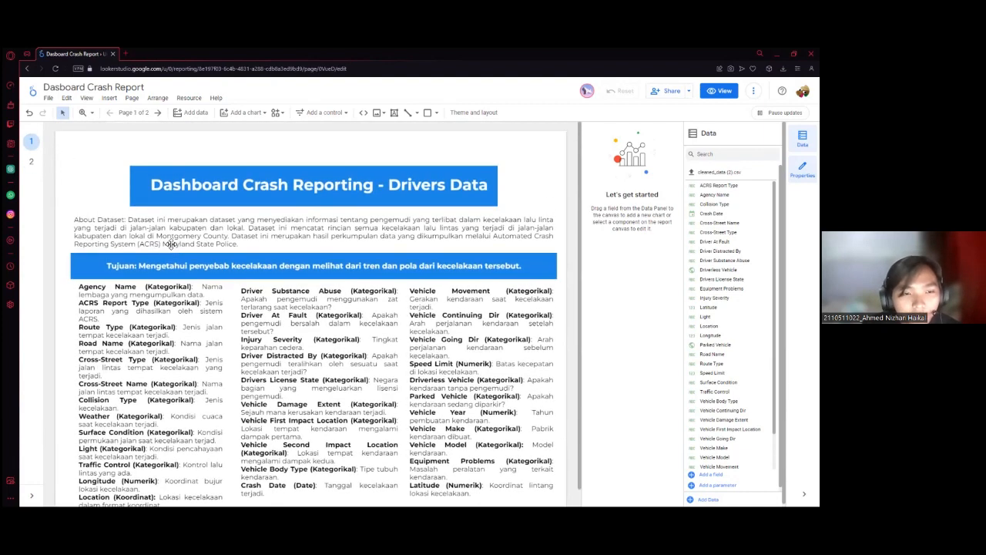
left_click(33, 163)
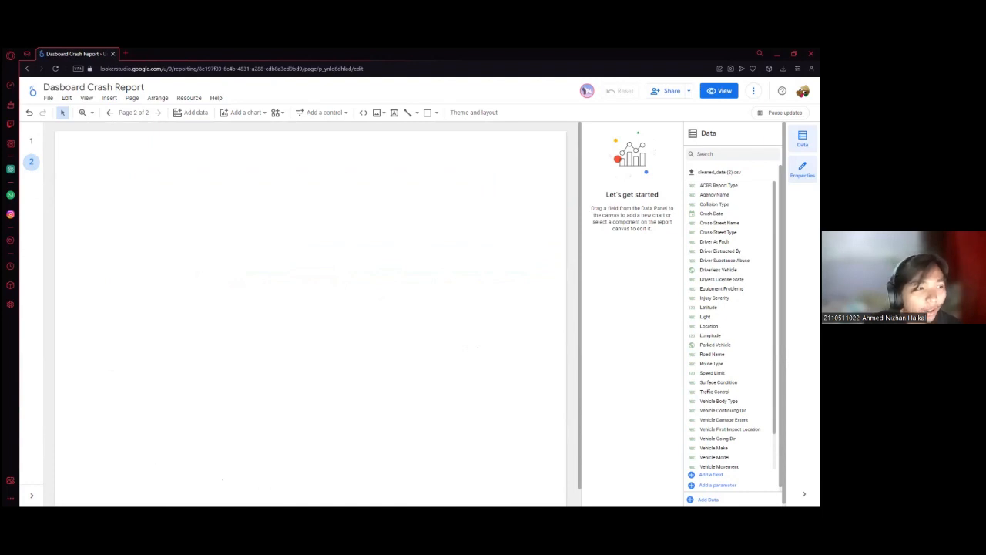
- Look through the data connectors and the available chart types, from tables to waterfall charts
left_click(195, 114)
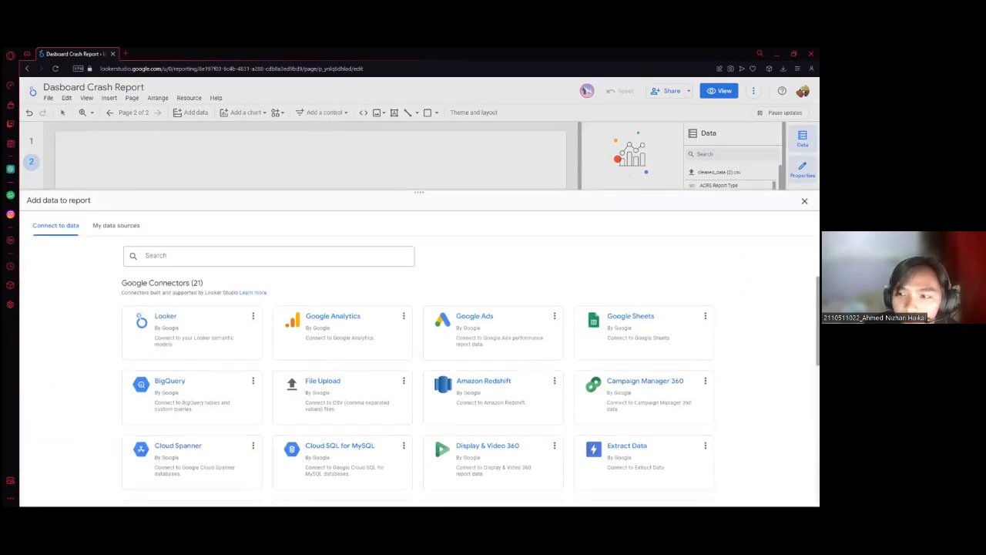
left_click(266, 124)
left_click(254, 113)
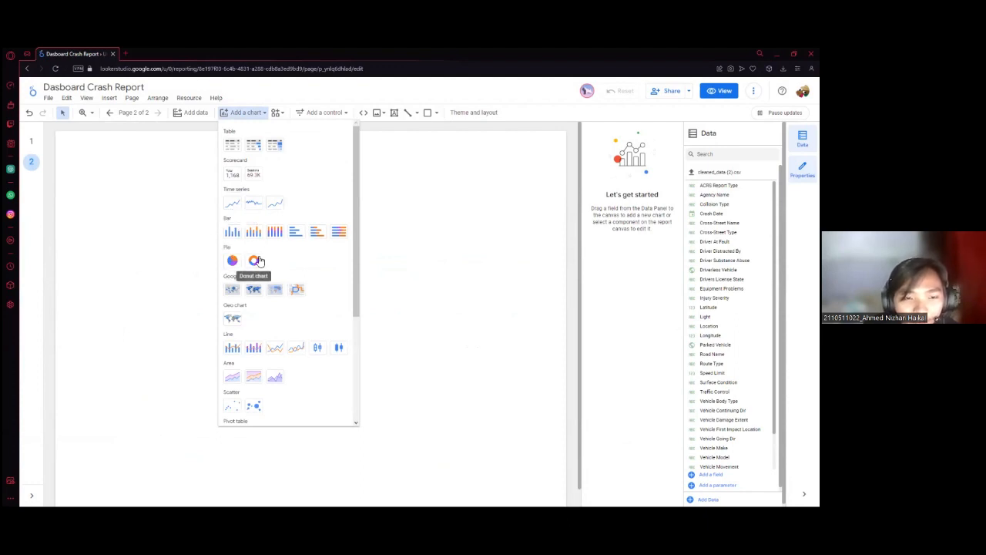
scroll(308, 253, "down", 3)
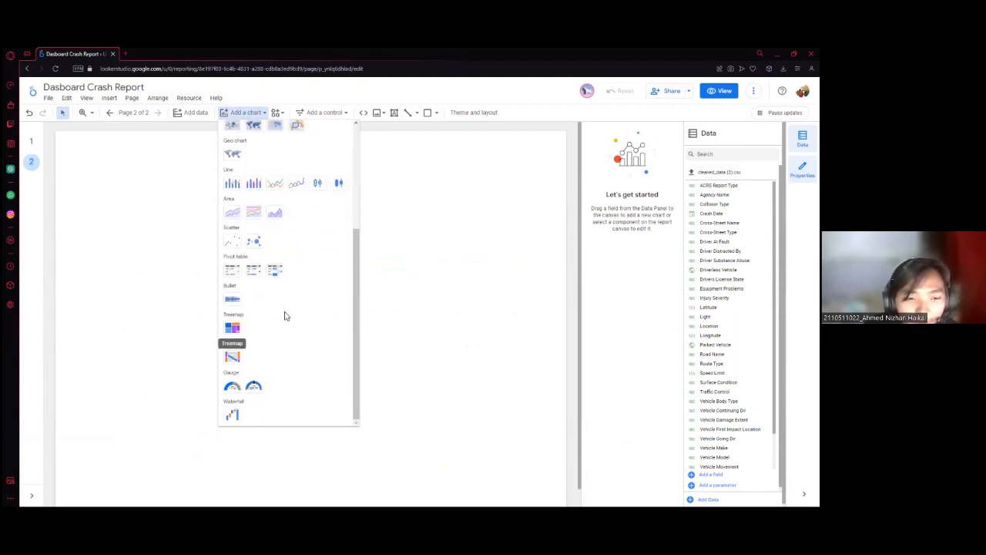
scroll(308, 302, "up", 3)
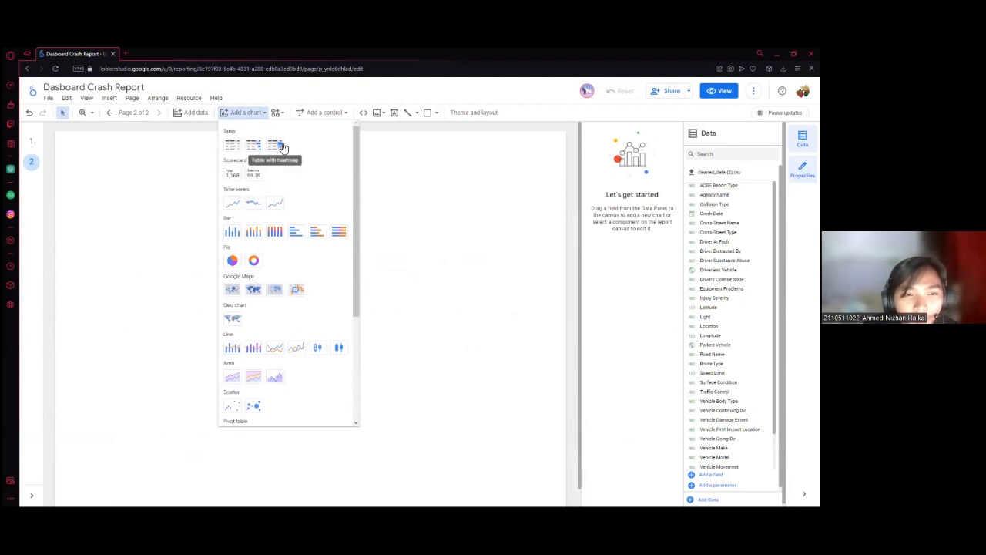
scroll(312, 175, "down", 2)
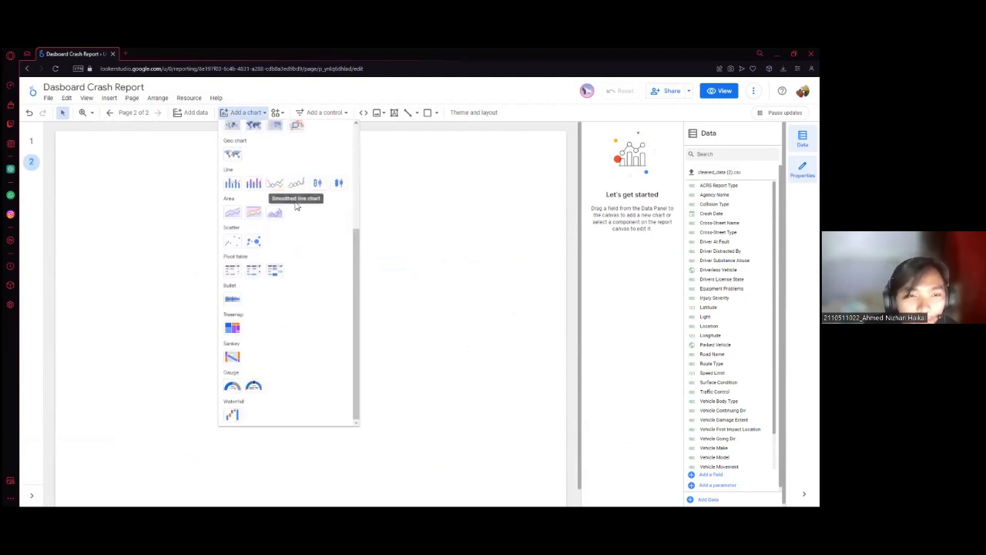
scroll(319, 185, "up", 2)
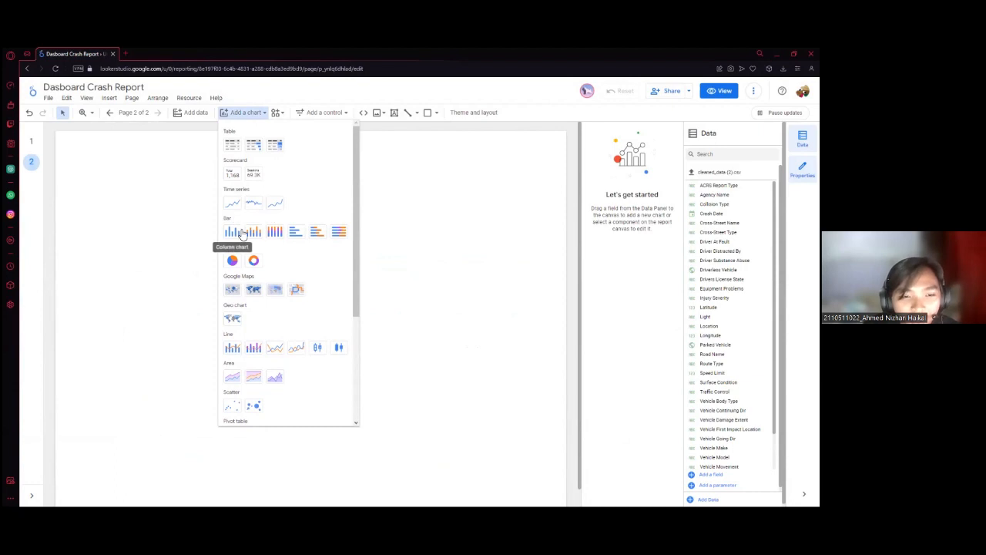
left_click(257, 113)
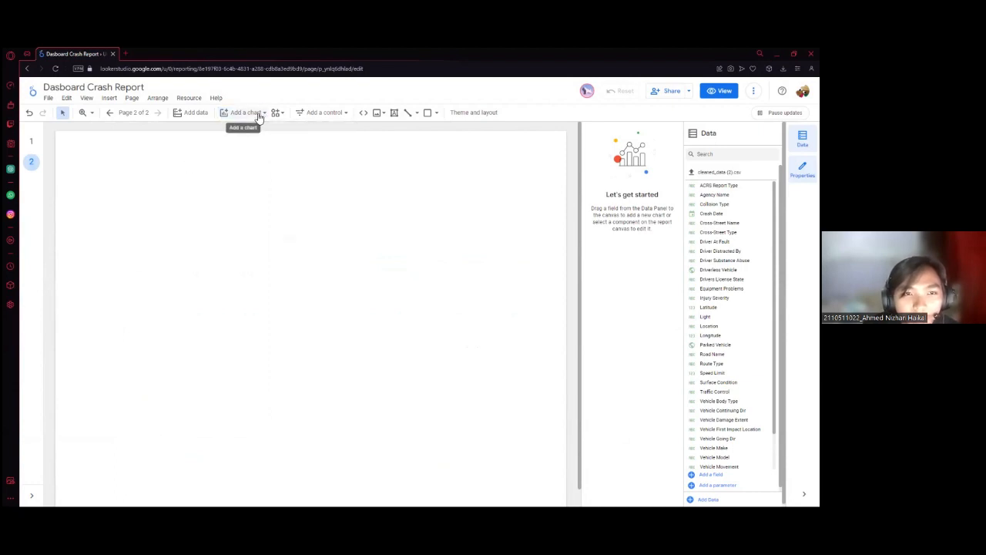
- Insert a column chart in the upper-left area of page 2
left_click(257, 113)
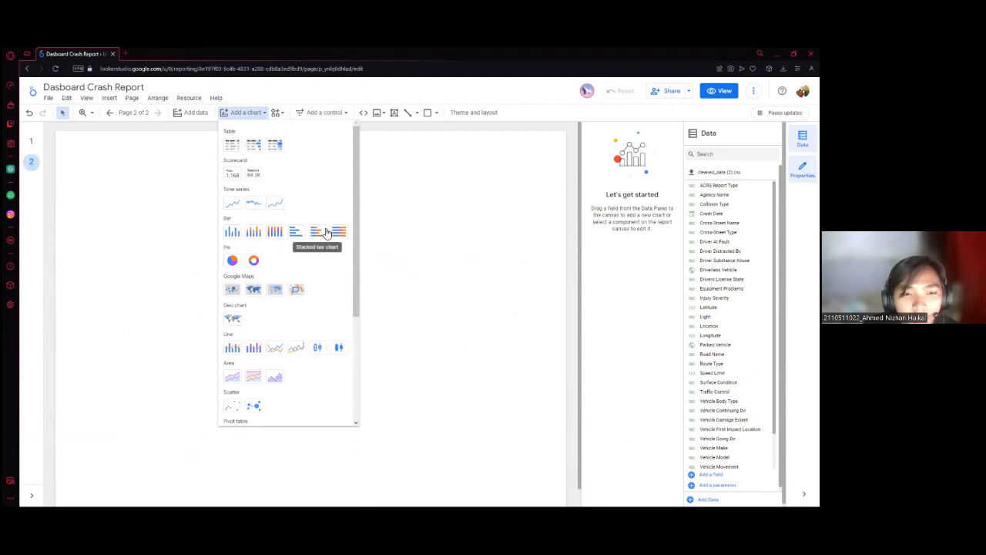
left_click(231, 232)
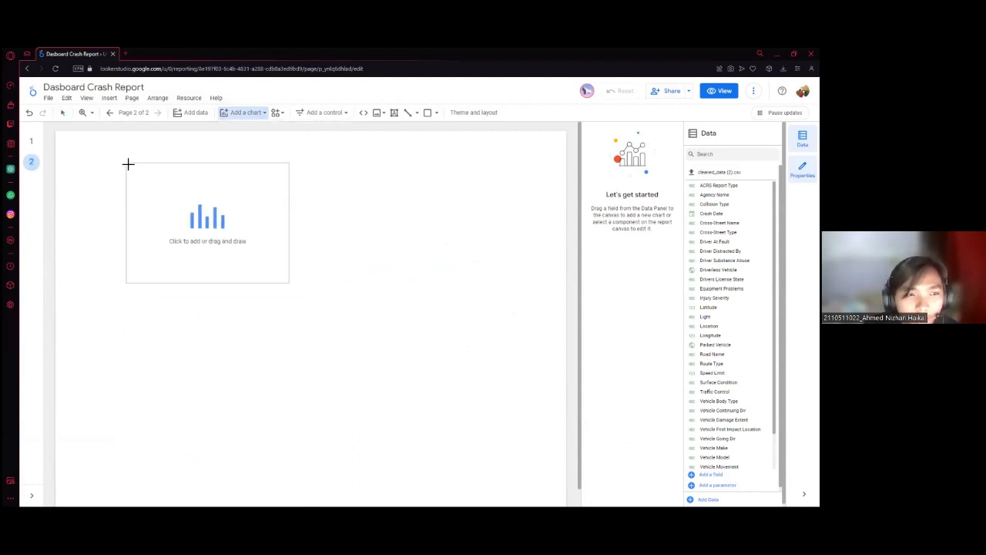
left_click(77, 180)
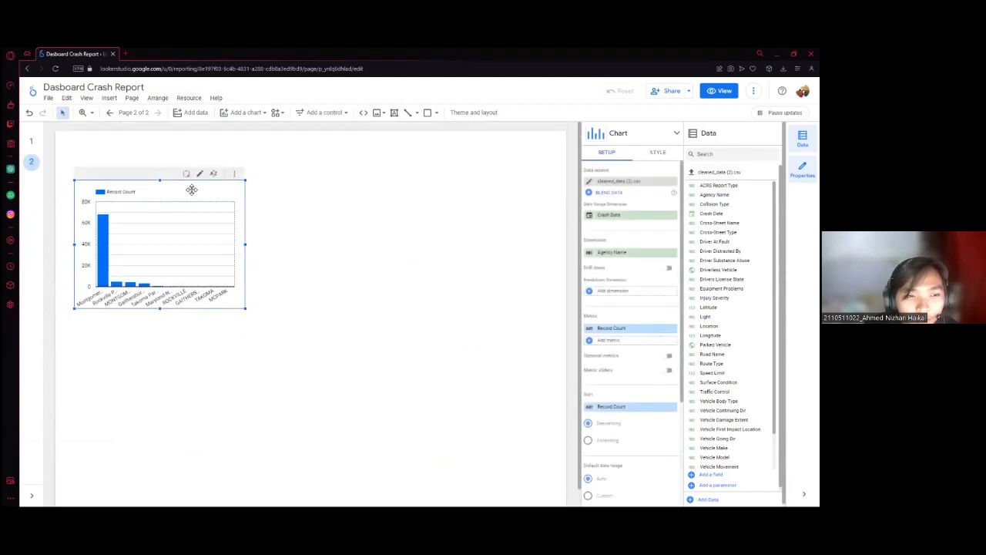
- Review the column chart's style options and its data setup
left_click(330, 216)
left_click(185, 195)
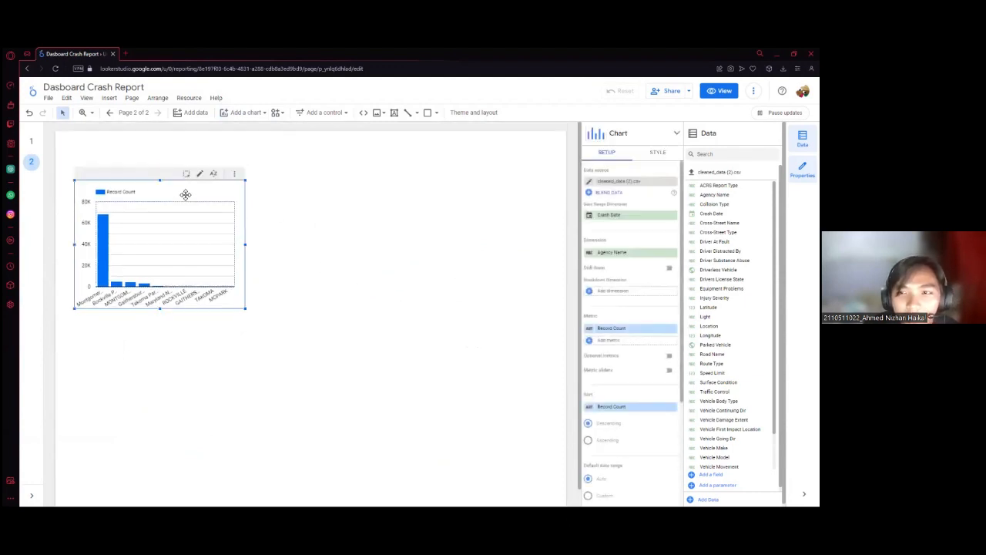
left_click(651, 157)
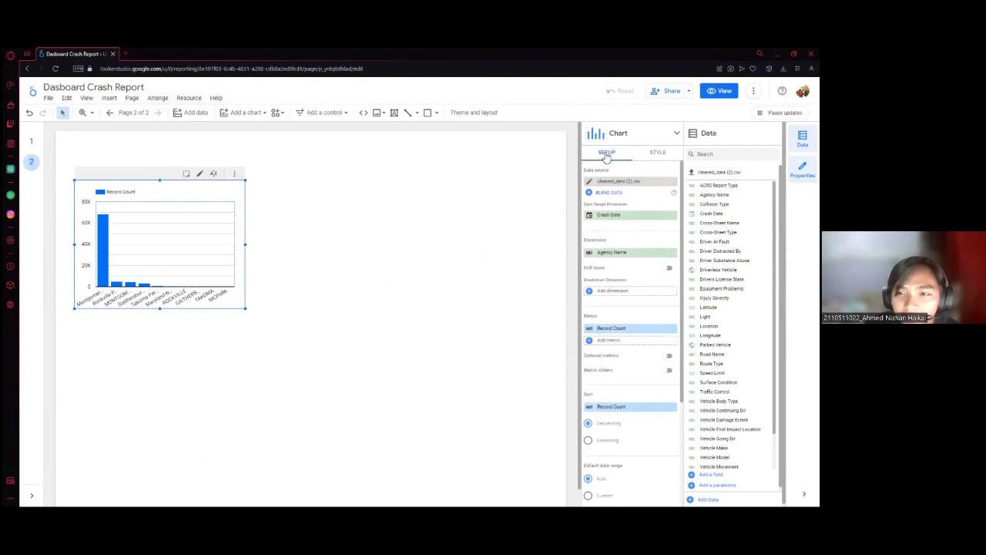
scroll(600, 278, "down", 5)
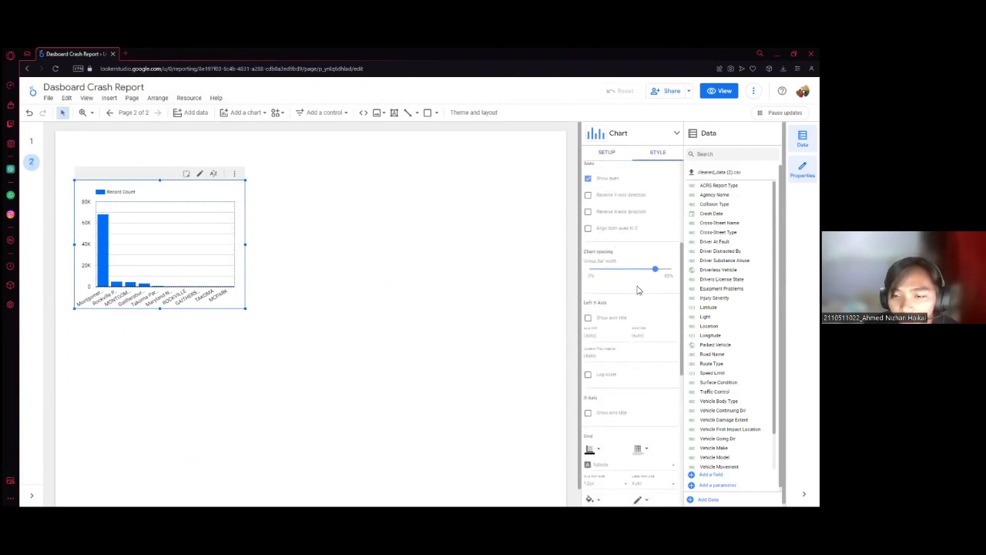
scroll(638, 290, "down", 3)
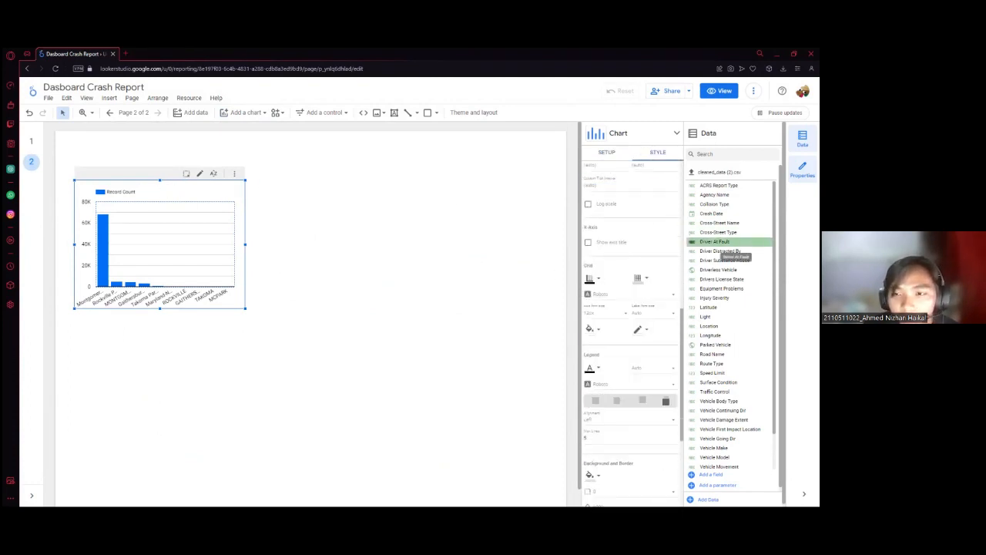
scroll(647, 254, "up", 10)
left_click(607, 153)
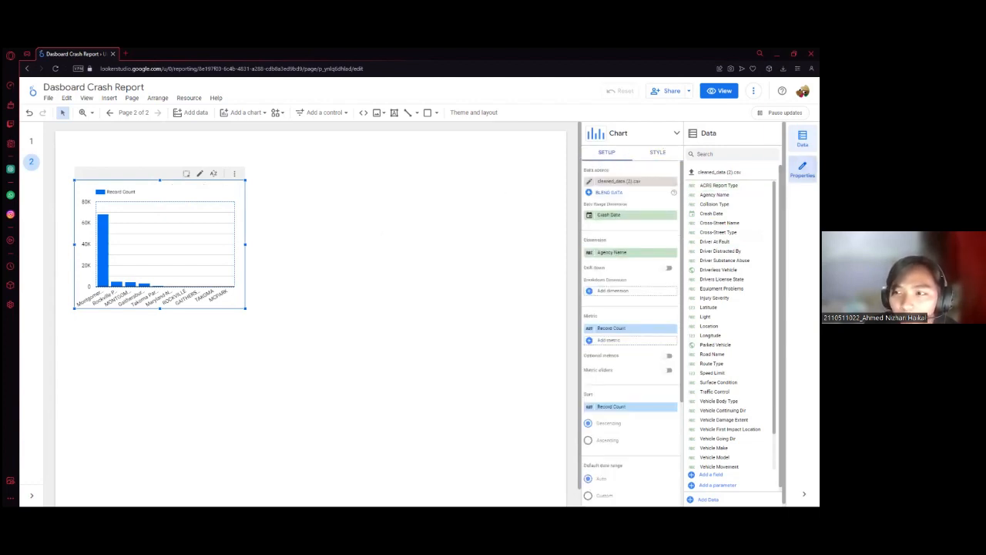
left_click(803, 169)
left_click(803, 169)
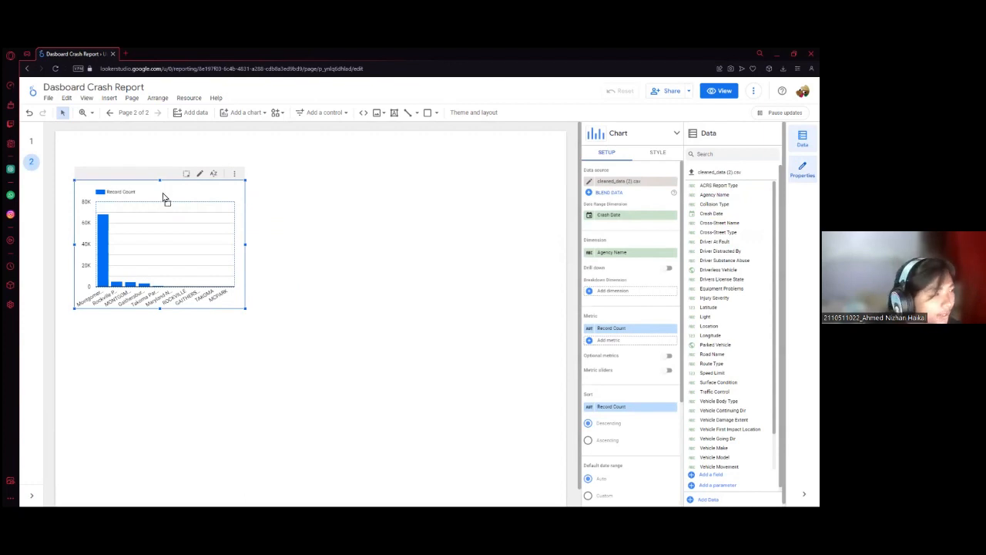
- Move the column chart slightly closer to the page's left edge and deselect it
mouse_move(163, 198)
left_mouse_down()
mouse_move(179, 188)
mouse_move(152, 200)
left_mouse_up()
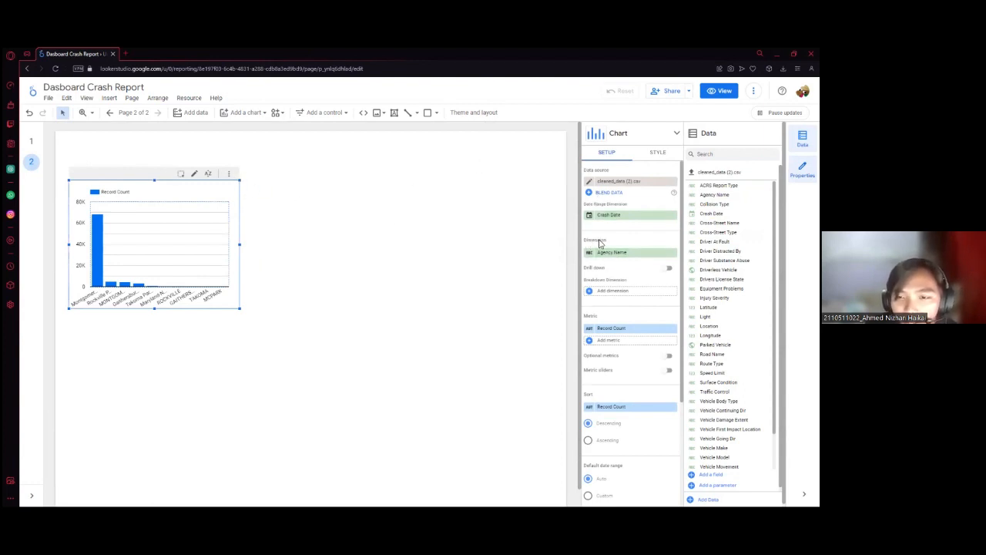
left_click(574, 237)
scroll(576, 237, "down", 1)
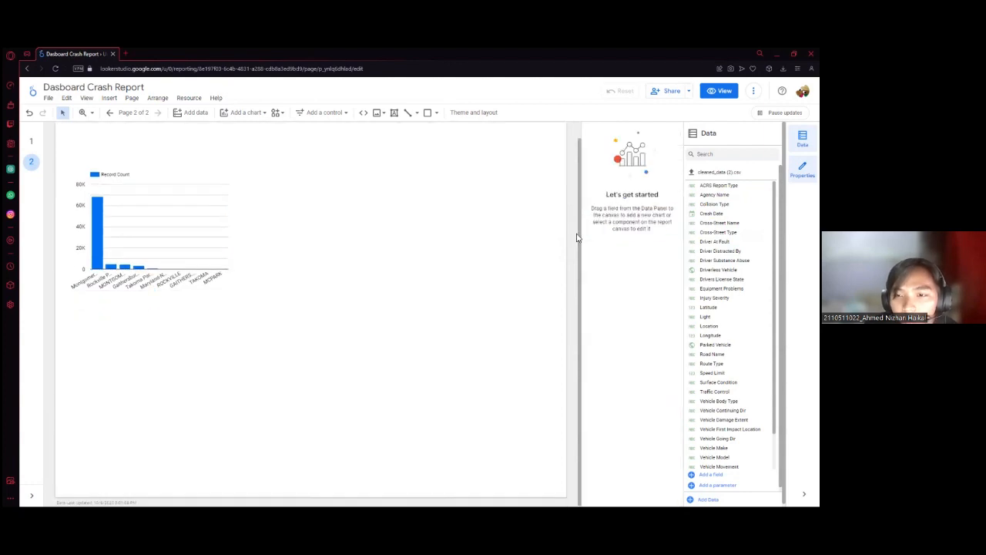
- Set the column chart's dimension to Weather
left_click(197, 177)
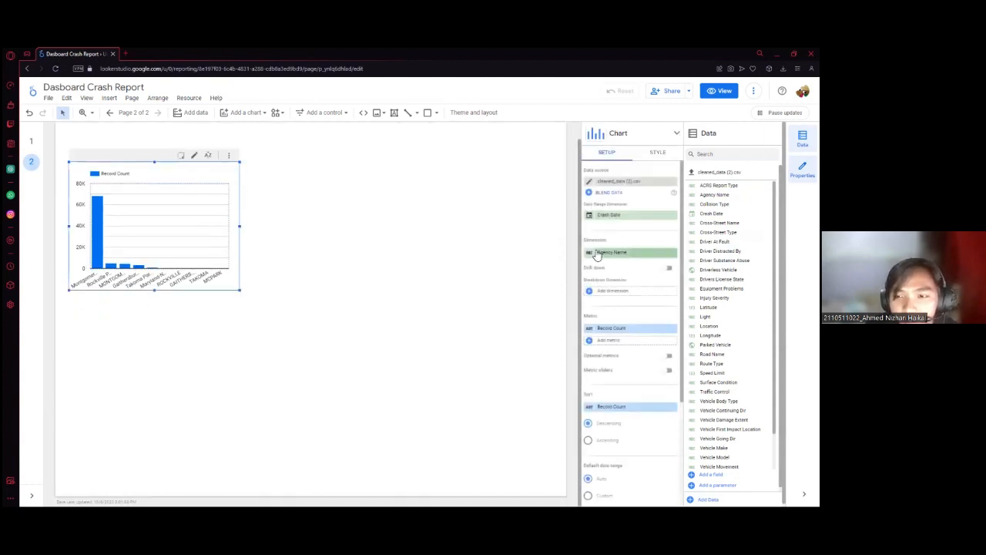
left_click(606, 253)
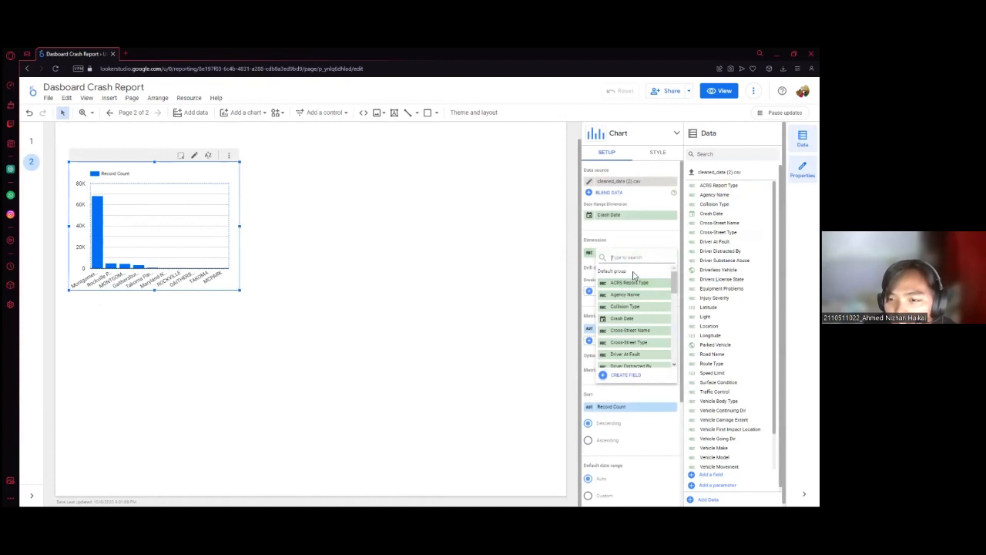
scroll(639, 297, "down", 5)
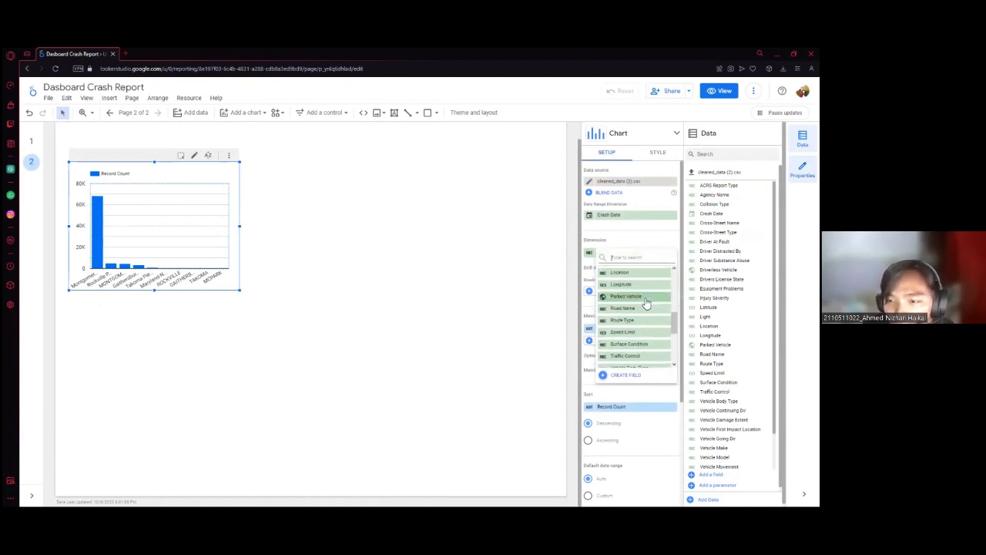
scroll(644, 293, "down", 2)
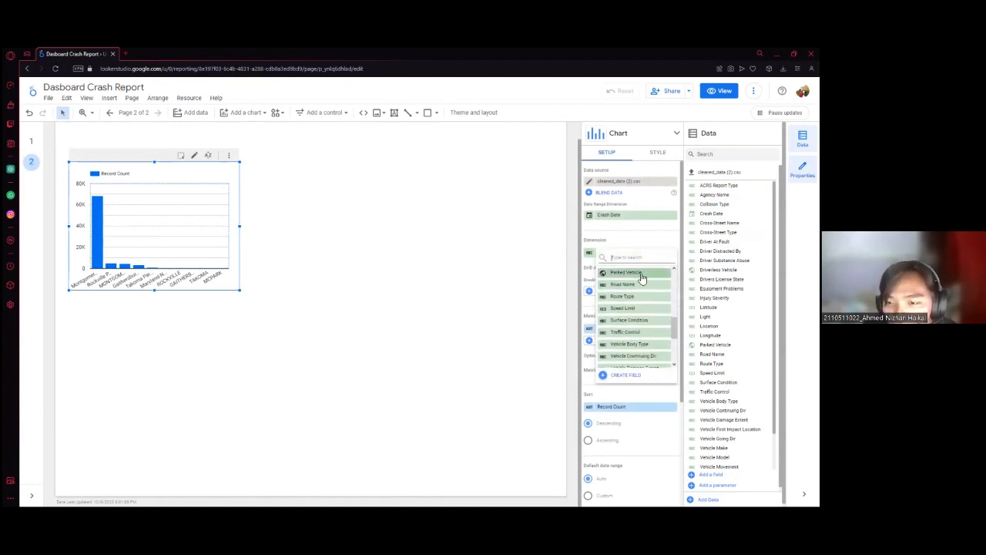
scroll(641, 278, "up", 4)
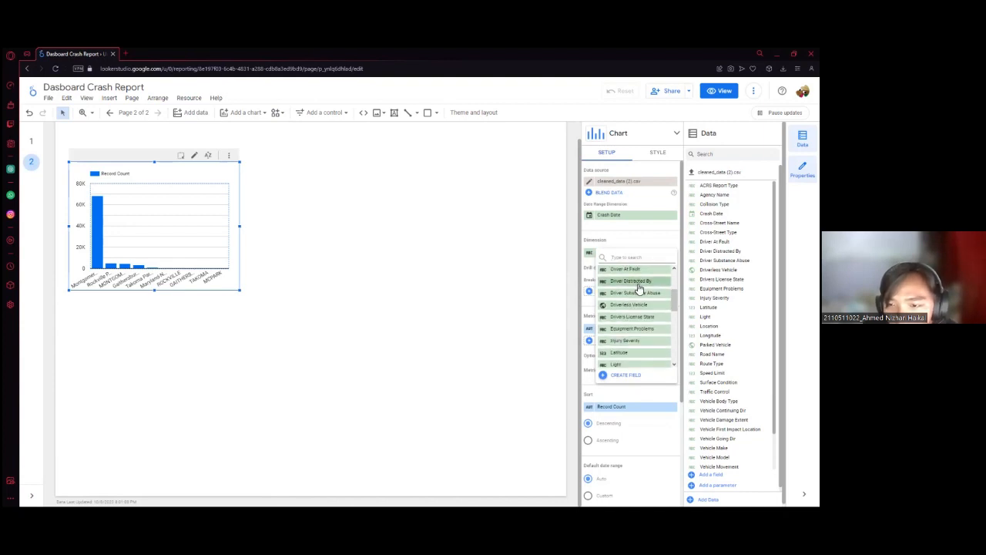
scroll(640, 285, "down", 9)
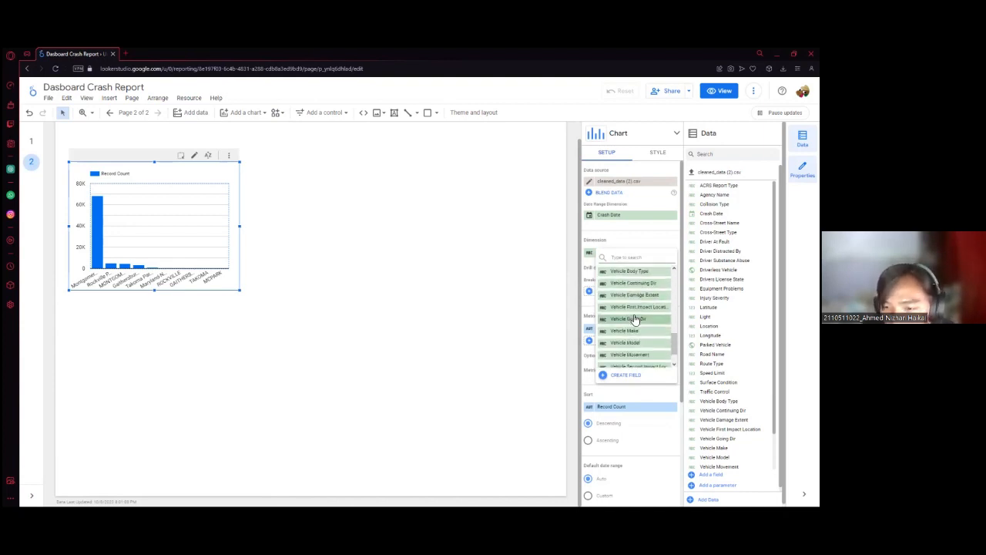
left_click(636, 361)
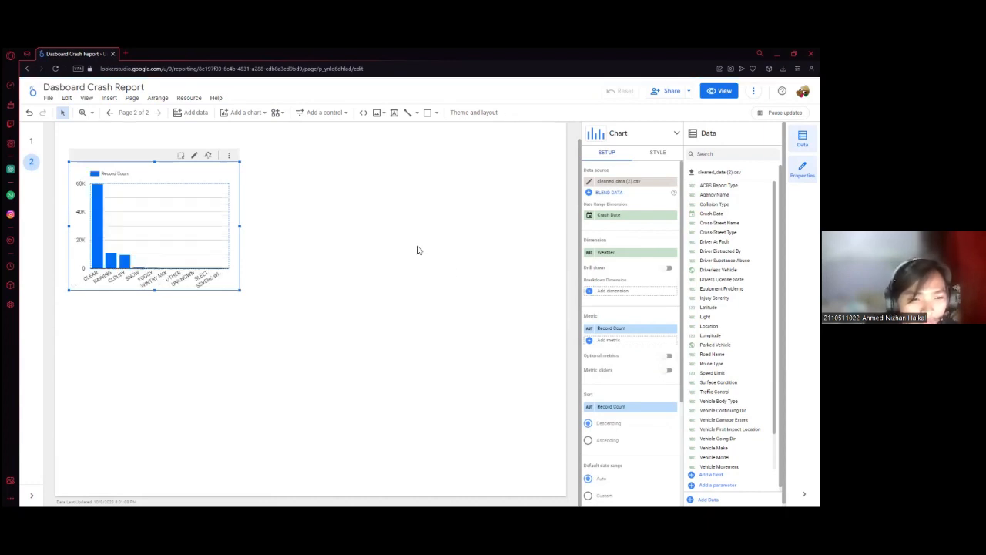
- Check the record counts of the weather columns and shift the chart slightly down and to the left on the page
scroll(389, 261, "up", 1)
mouse_move(97, 234)
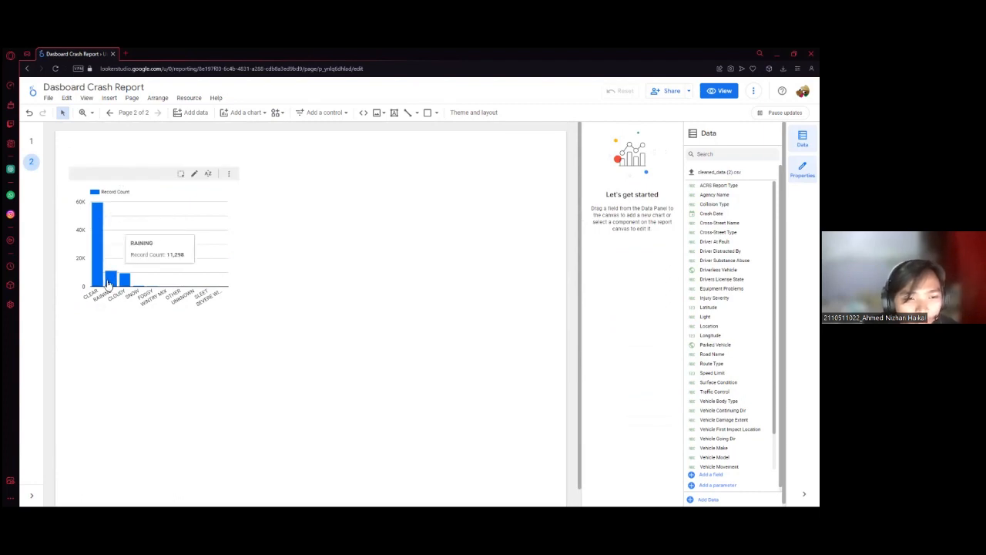
left_click(157, 190)
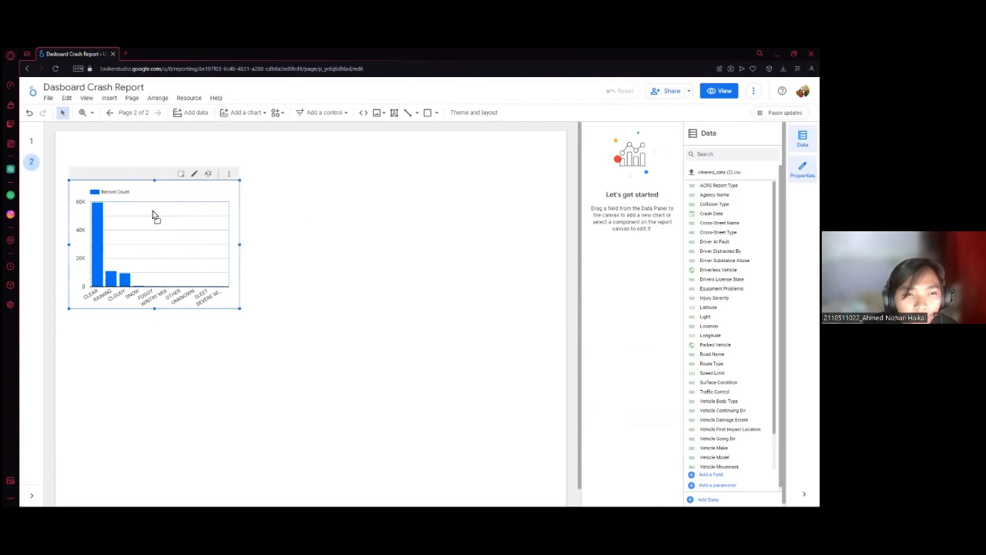
left_click(291, 180)
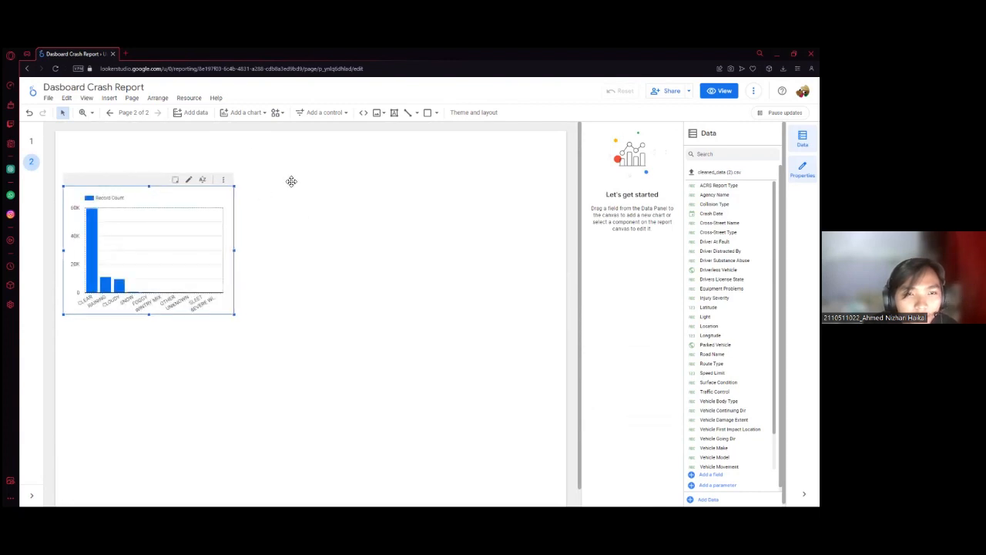
- Insert a pie chart beside the column chart, with its upper edge aligned to it
left_click(247, 113)
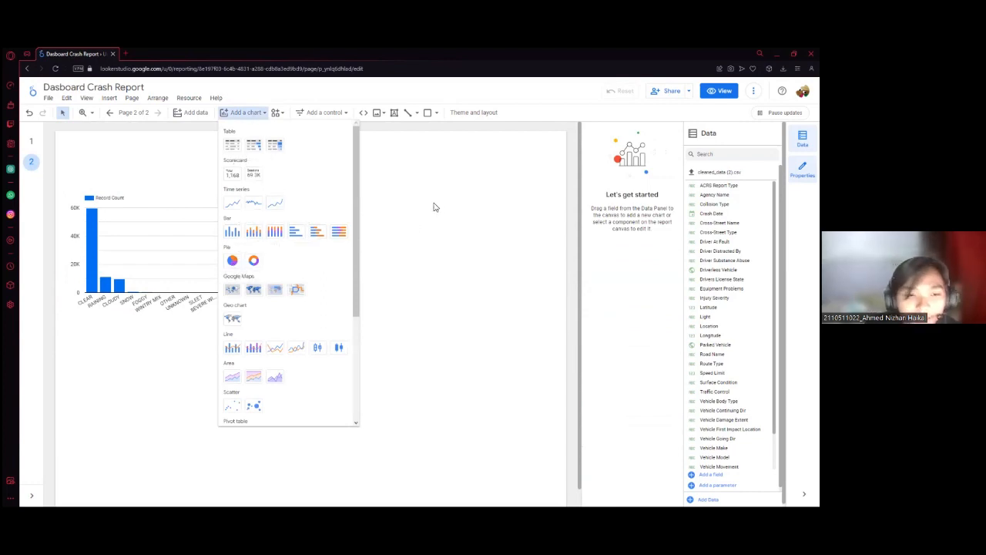
left_click(234, 258)
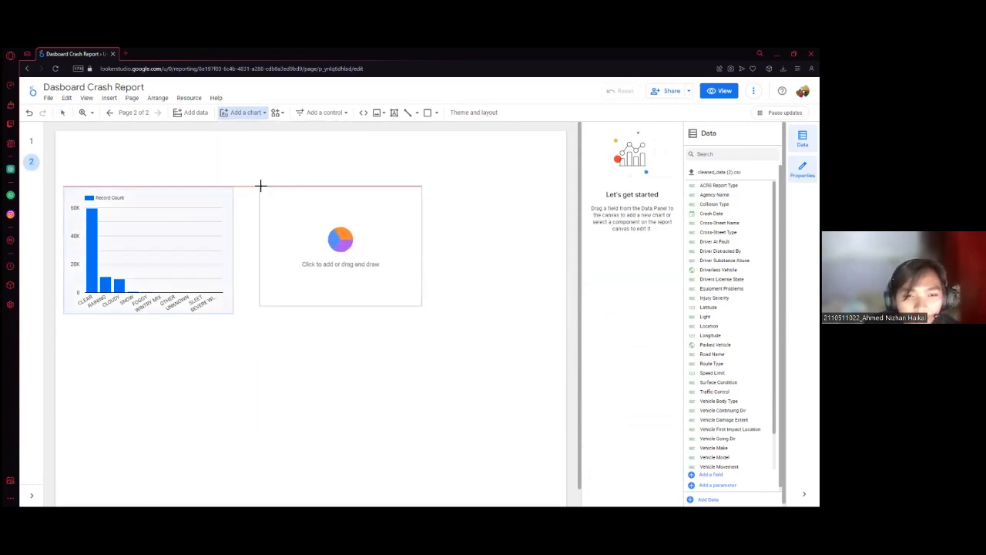
left_click(260, 186)
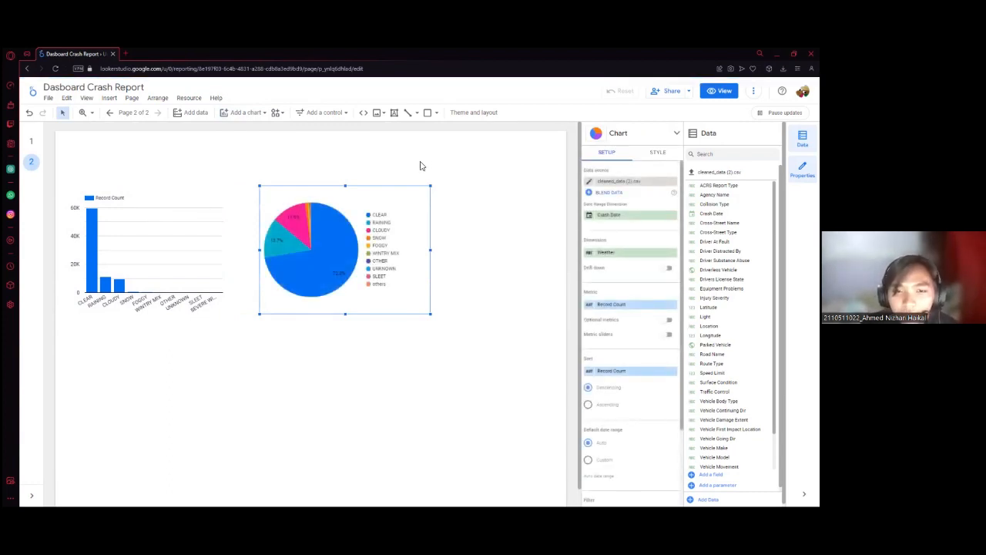
- Review the pie chart's dimension and metric, and select the column chart for comparison
left_click(330, 154)
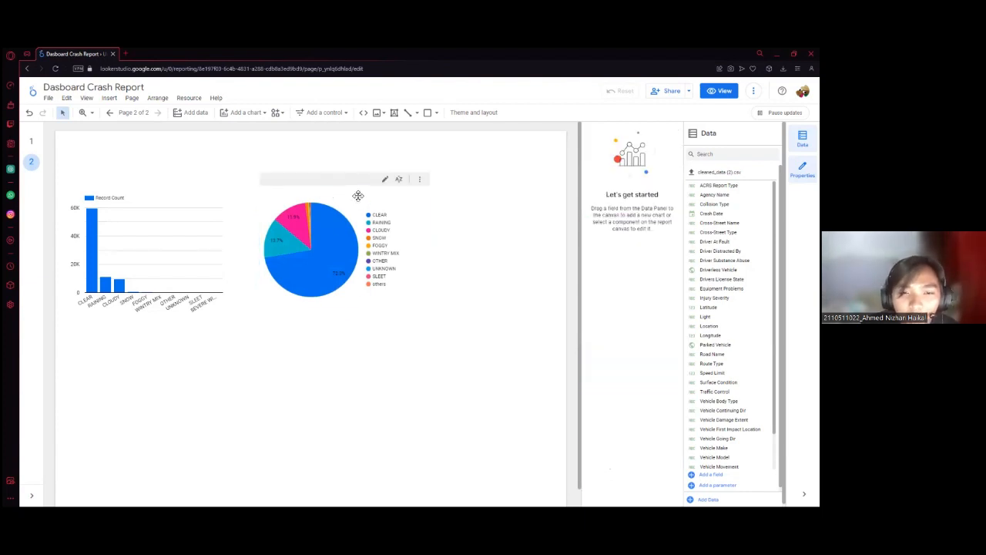
left_click(354, 188)
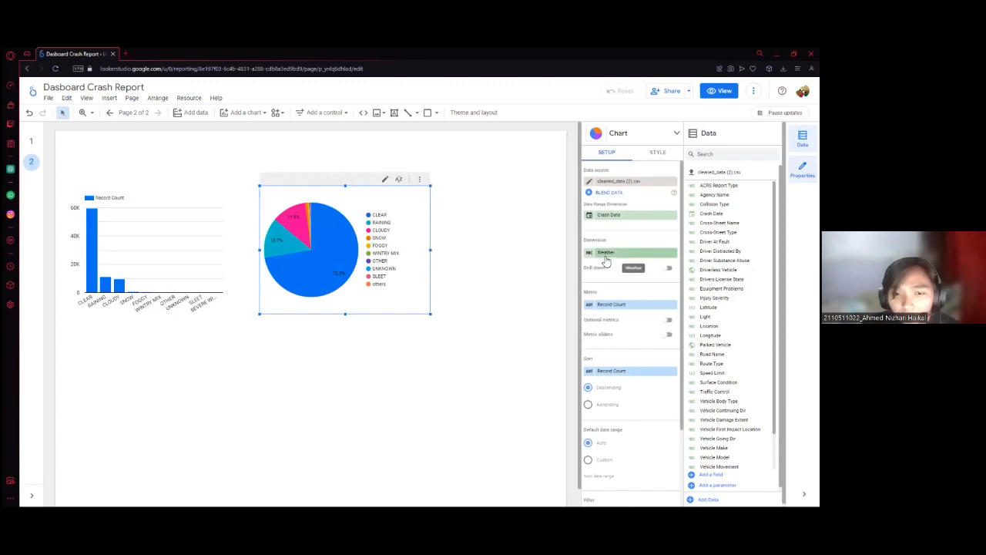
left_click(308, 150)
left_click(353, 200)
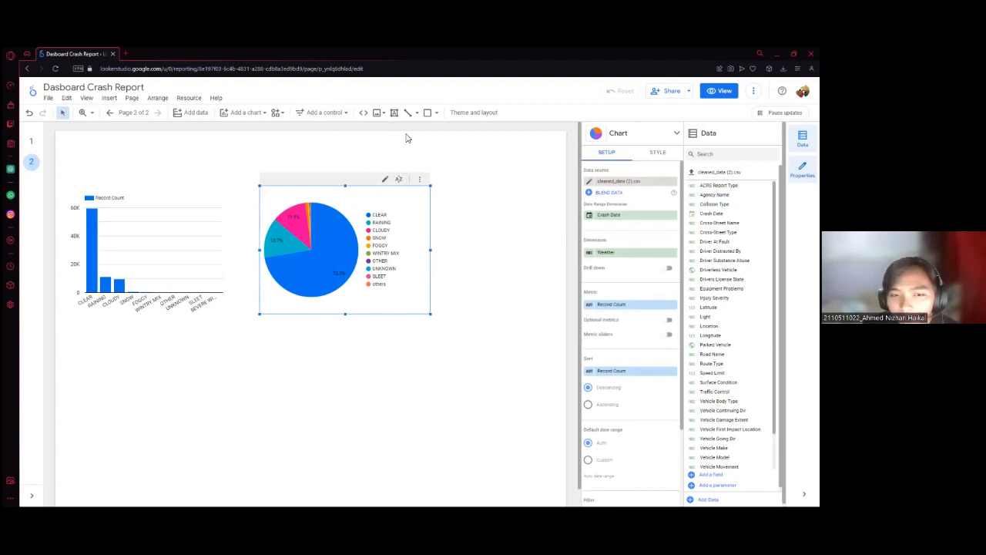
left_click(157, 198)
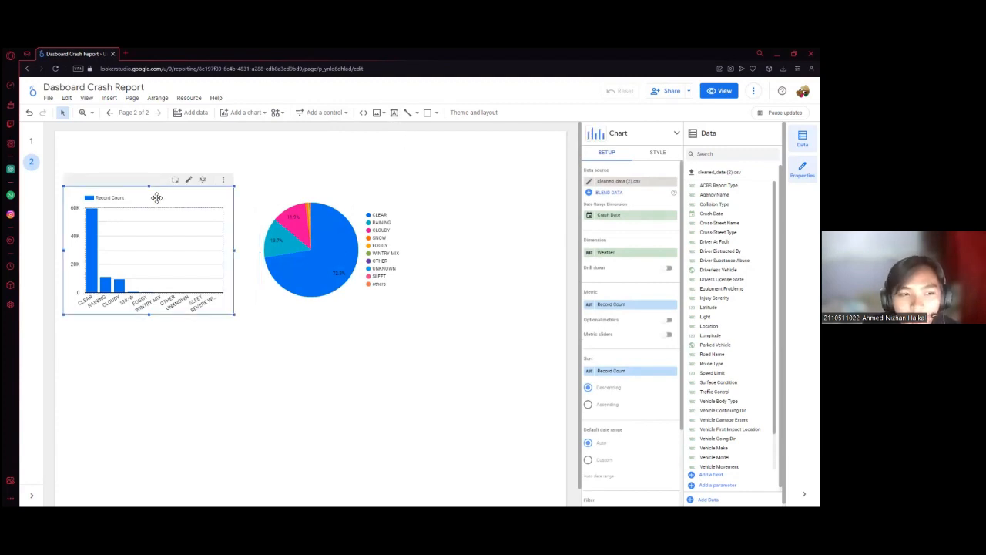
- Set the pie chart's dimension to Driver At Fault
left_click(344, 203)
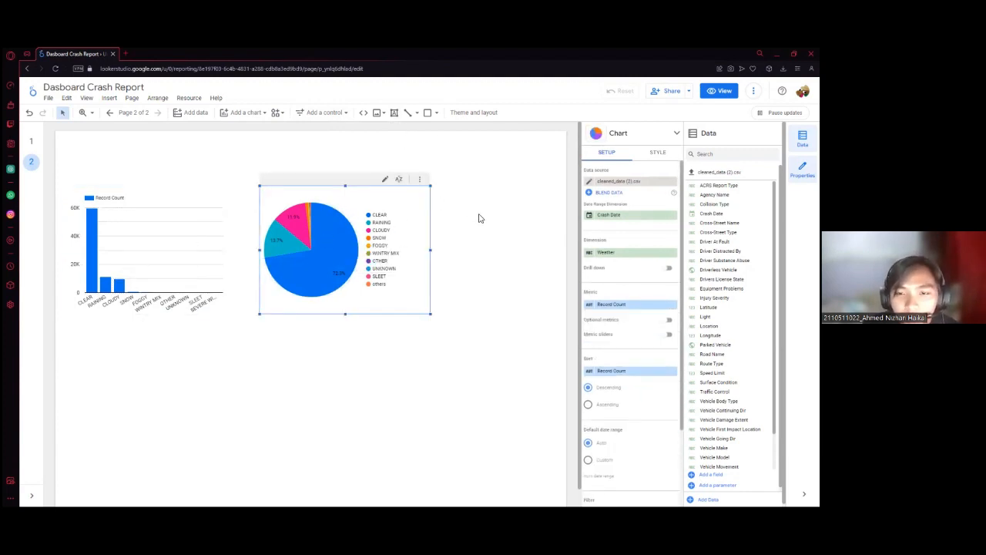
mouse_move(321, 217)
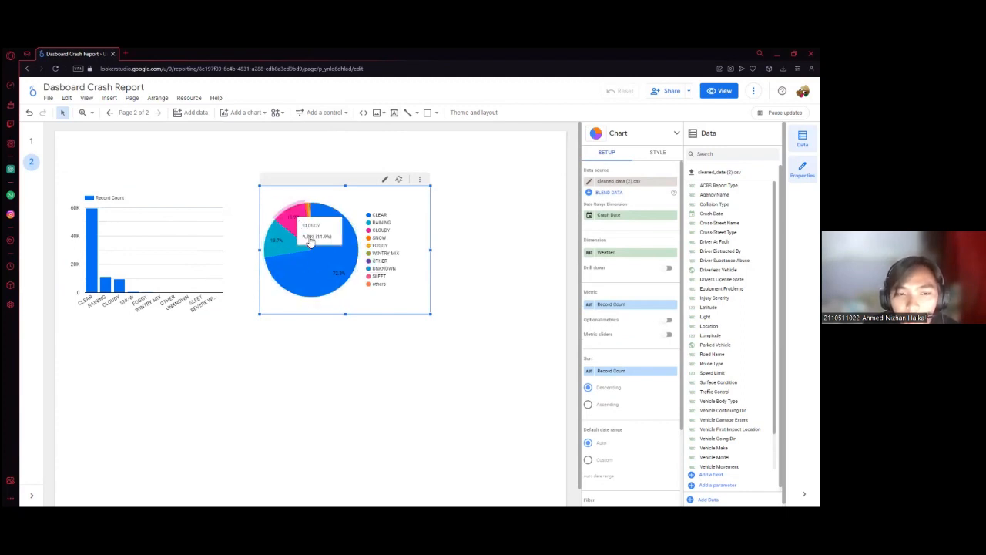
left_click(615, 254)
scroll(633, 312, "down", 3)
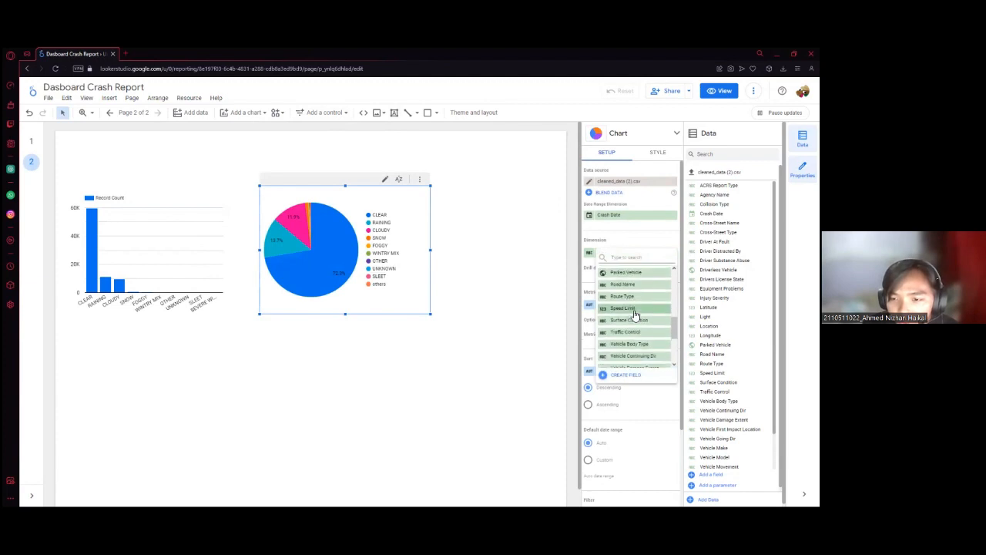
scroll(634, 314, "down", 3)
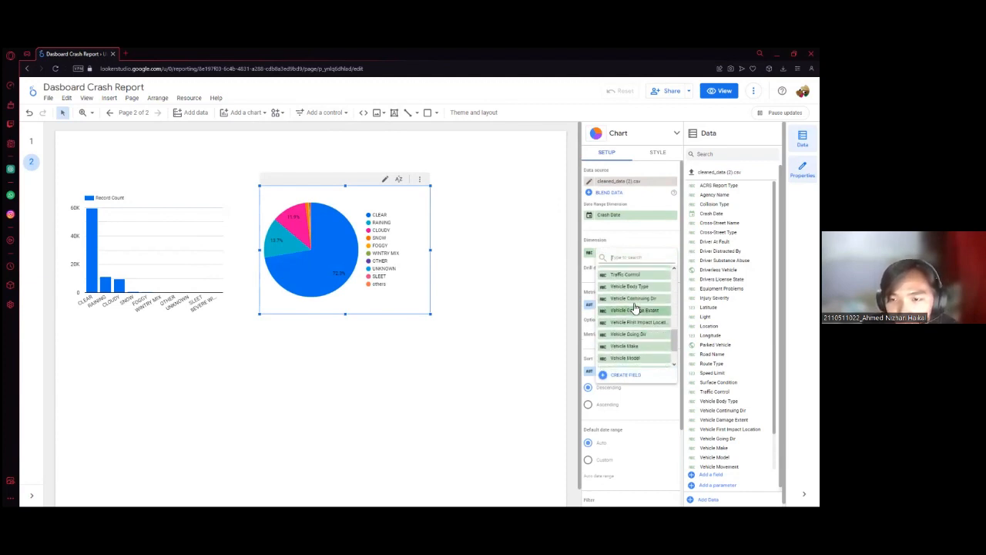
left_click(250, 162)
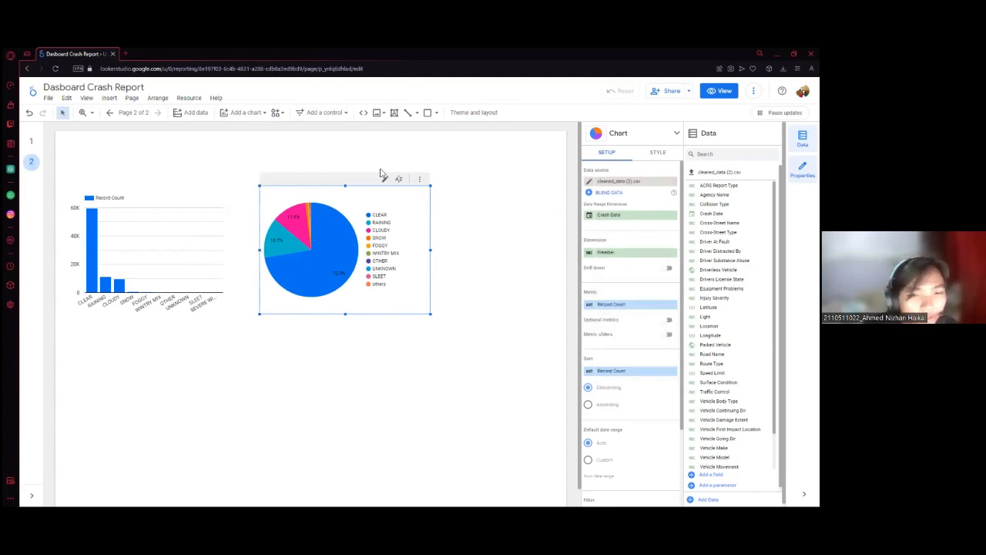
left_click(617, 253)
scroll(640, 297, "down", 3)
scroll(644, 300, "up", 2)
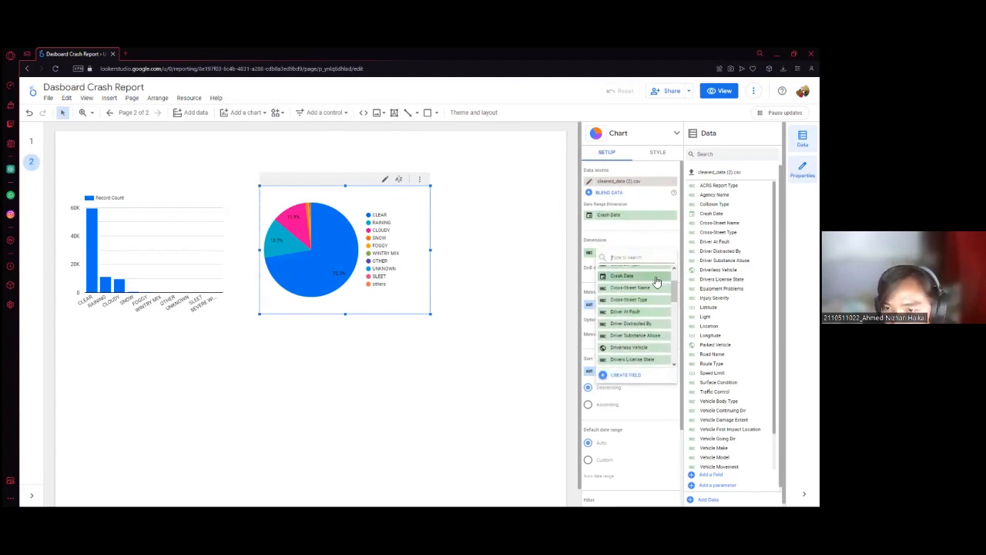
left_click(648, 313)
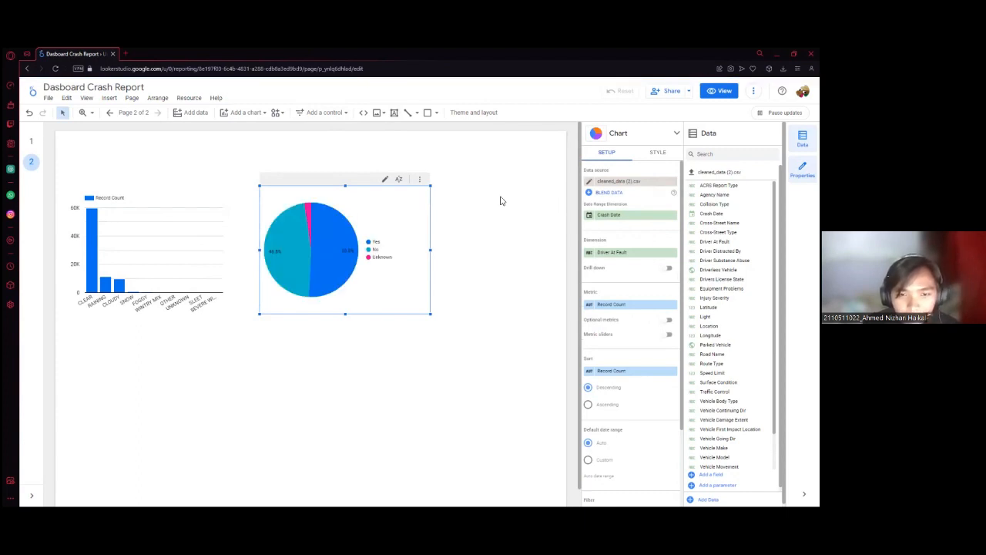
- Move the pie chart slightly closer to the column chart and check the record counts of its Yes and No slices
left_click(315, 149)
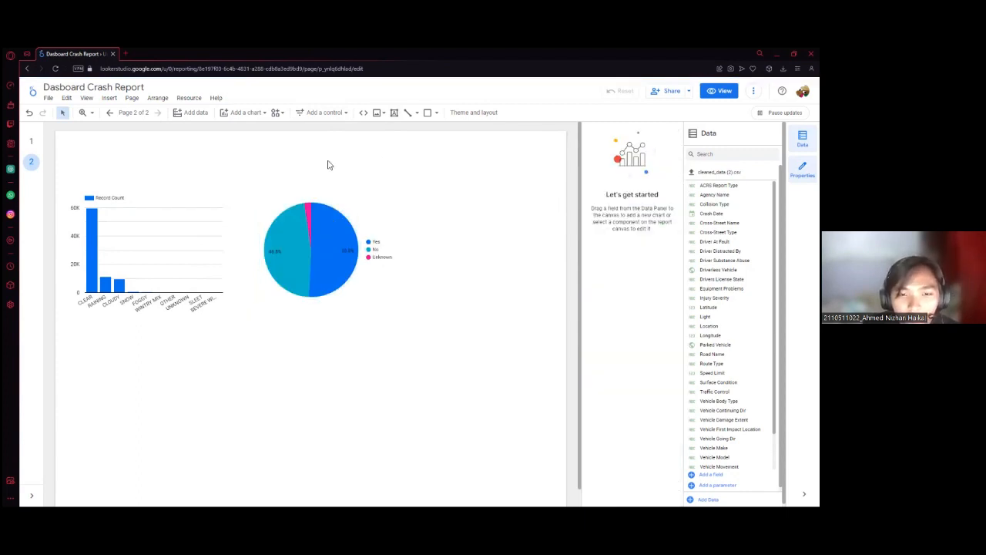
mouse_move(348, 239)
left_click(358, 202)
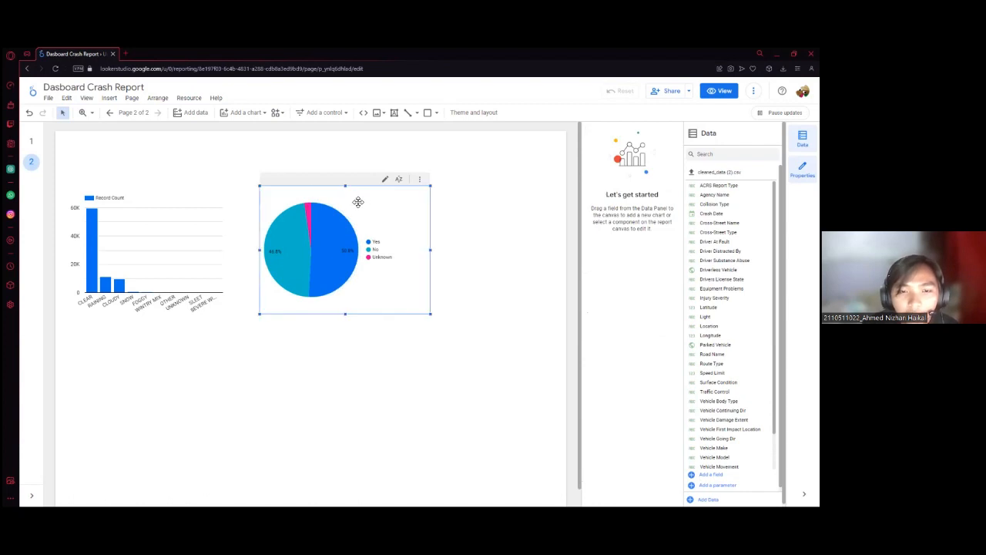
left_click_drag(345, 209, 332, 210)
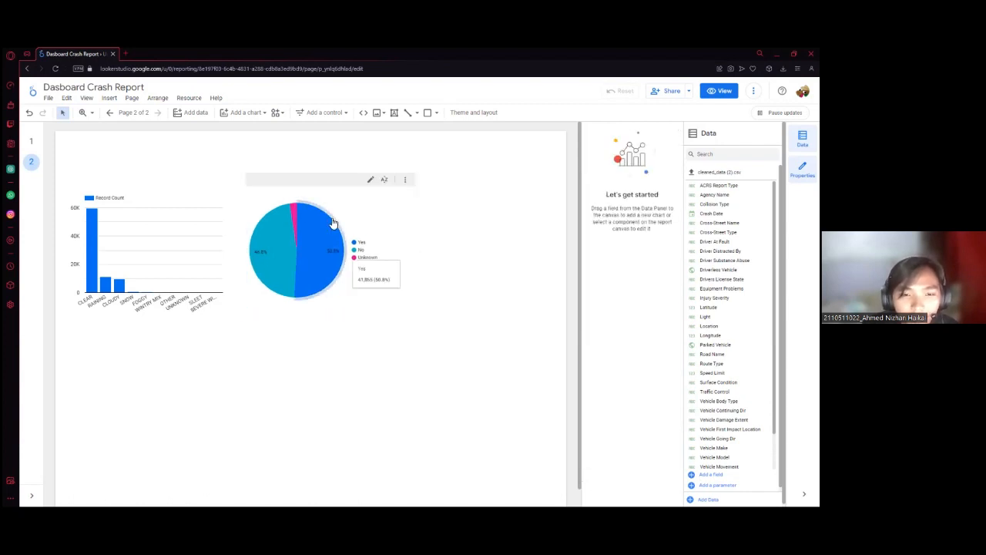
mouse_move(294, 223)
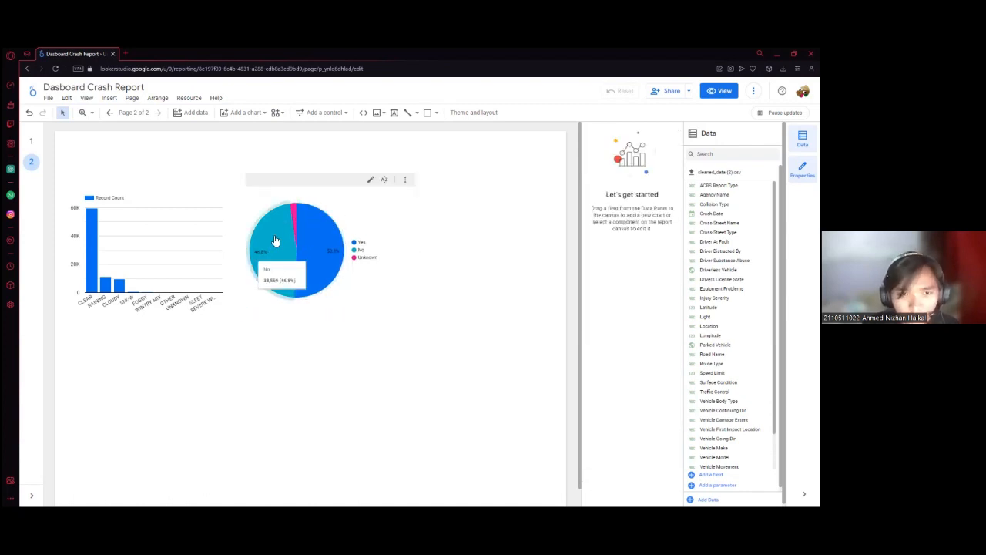
left_click(340, 208)
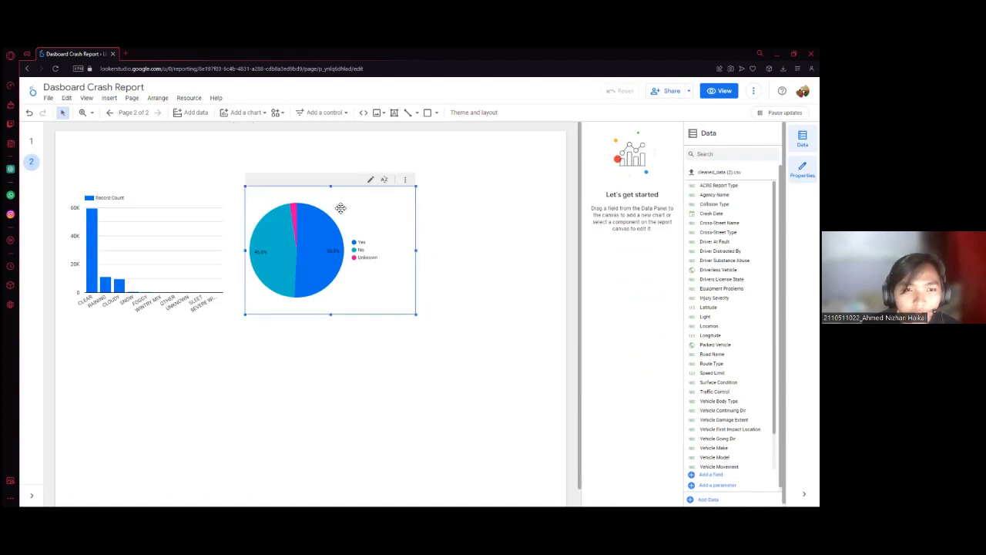
- Insert a time series chart below the column chart on page 2
left_click(248, 113)
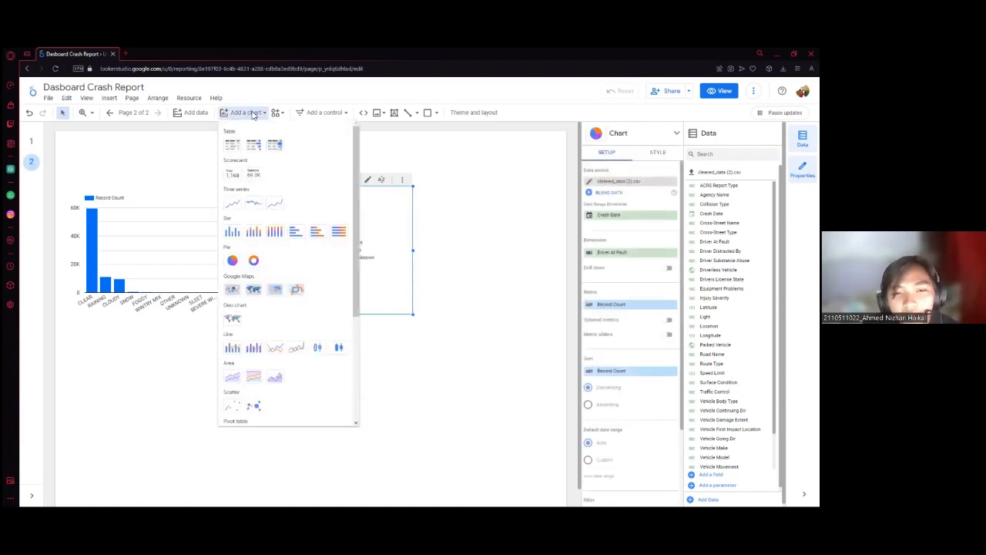
scroll(312, 183, "down", 2)
scroll(318, 185, "up", 2)
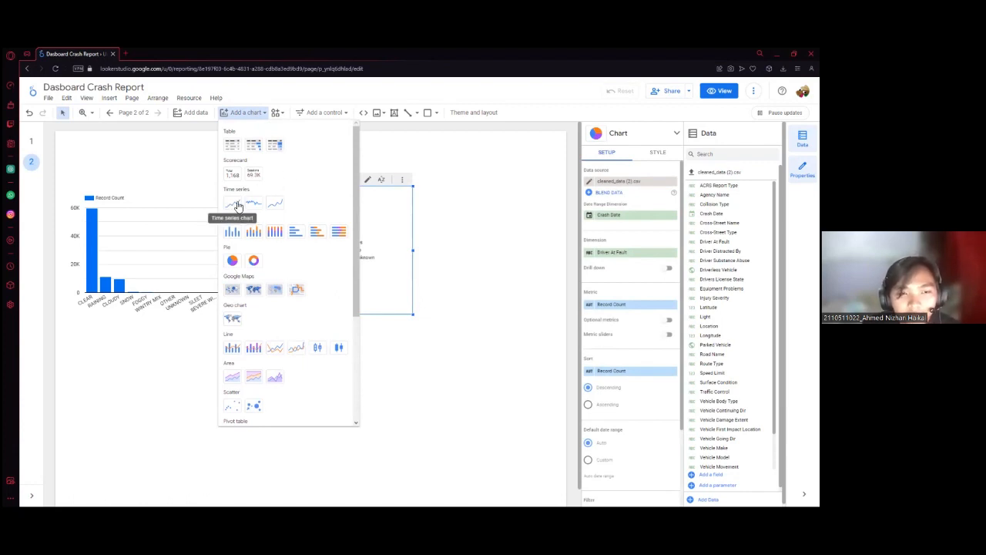
left_click(235, 204)
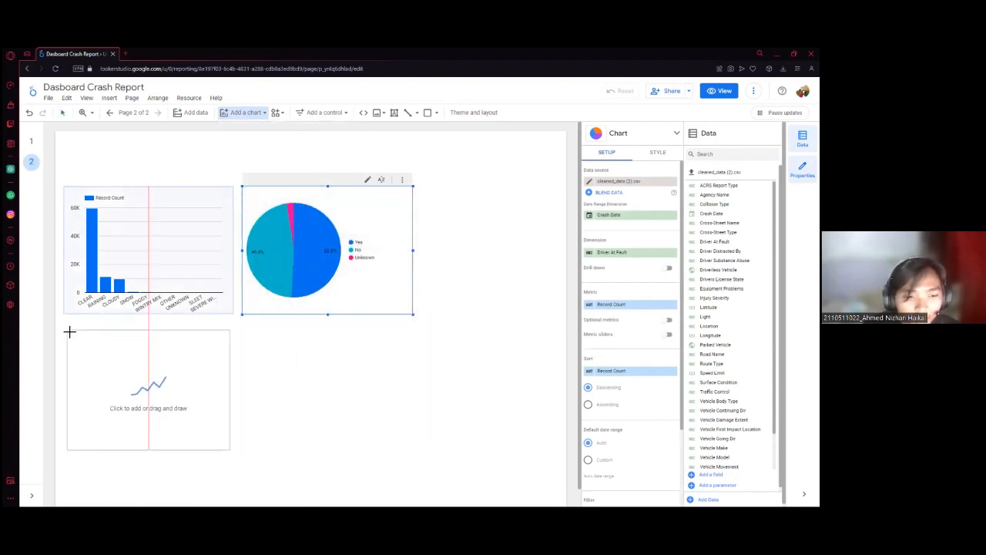
left_click(69, 331)
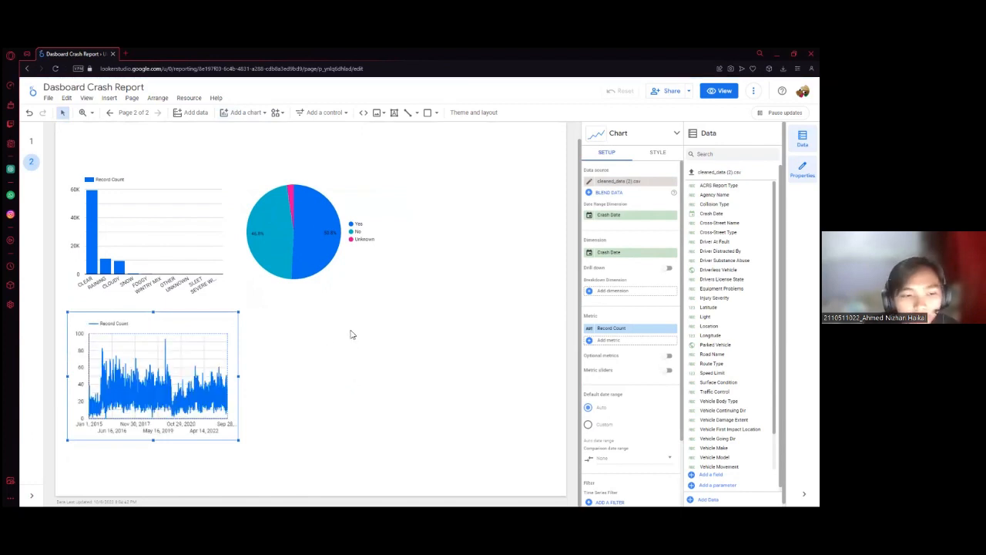
left_click(590, 254)
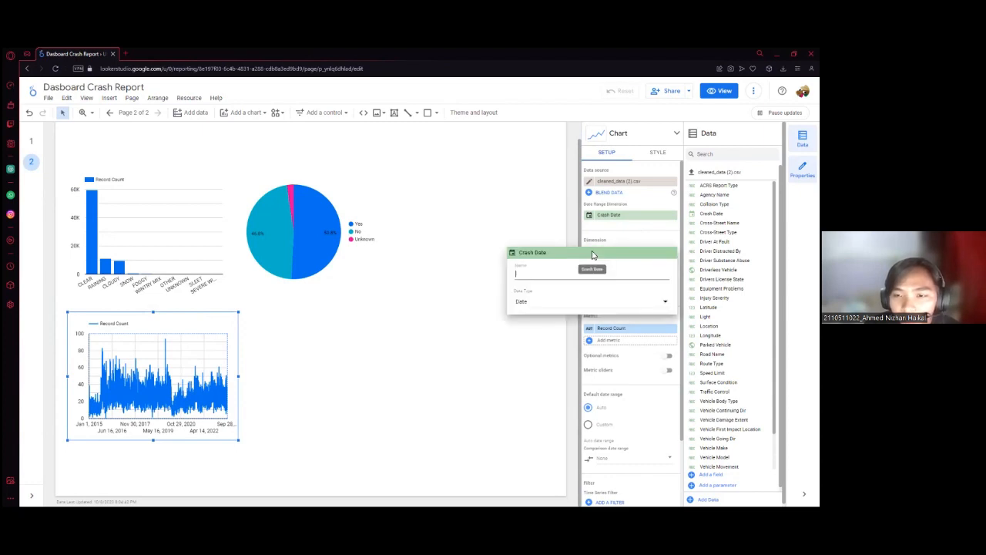
left_click(624, 244)
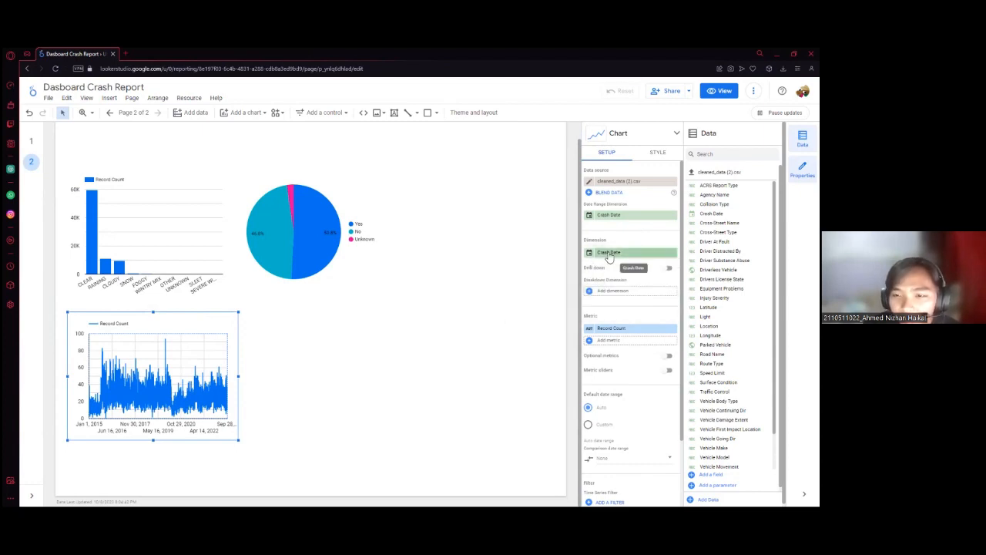
left_click(609, 253)
left_click(605, 284)
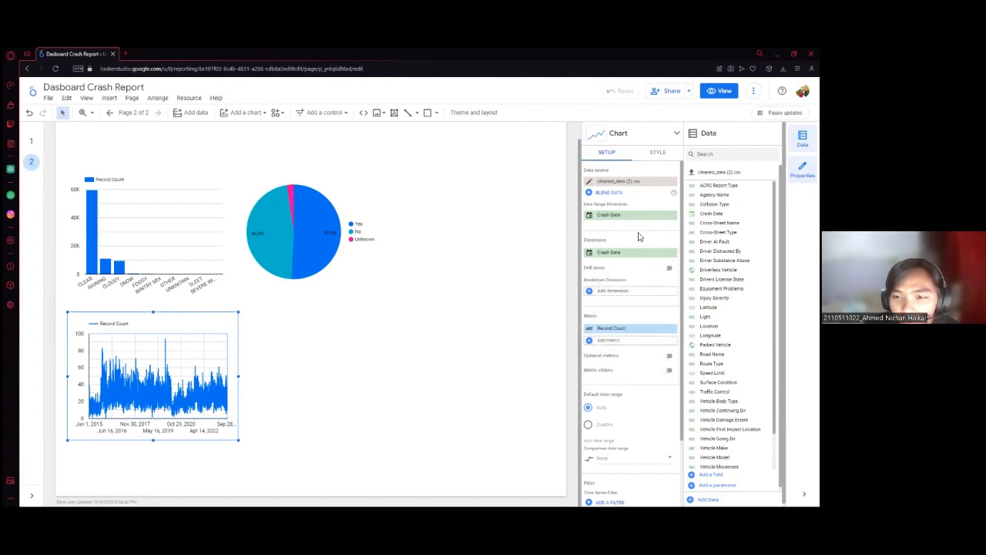
- Change the data type of the time series chart's Crash Date dimension to Month
left_click(589, 255)
left_click(545, 302)
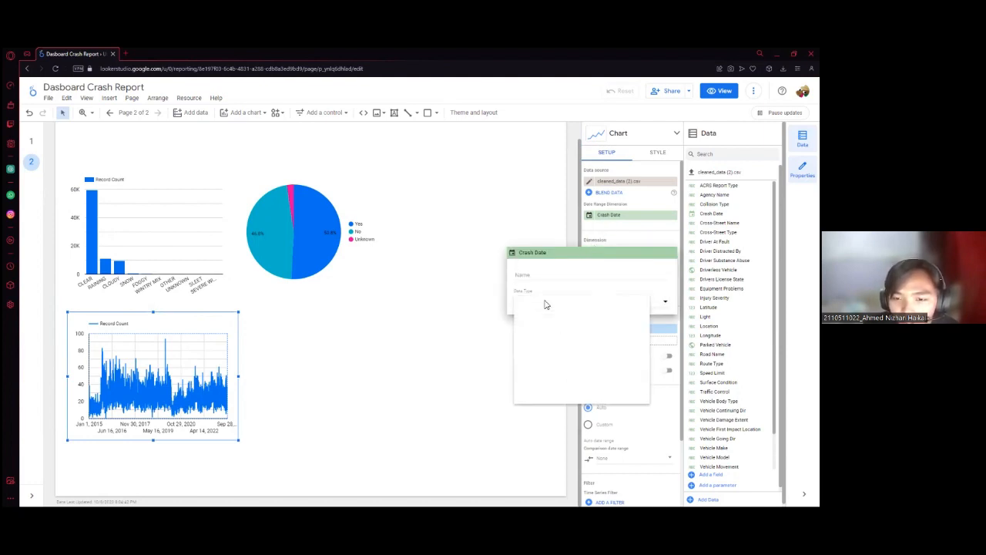
left_click(522, 301)
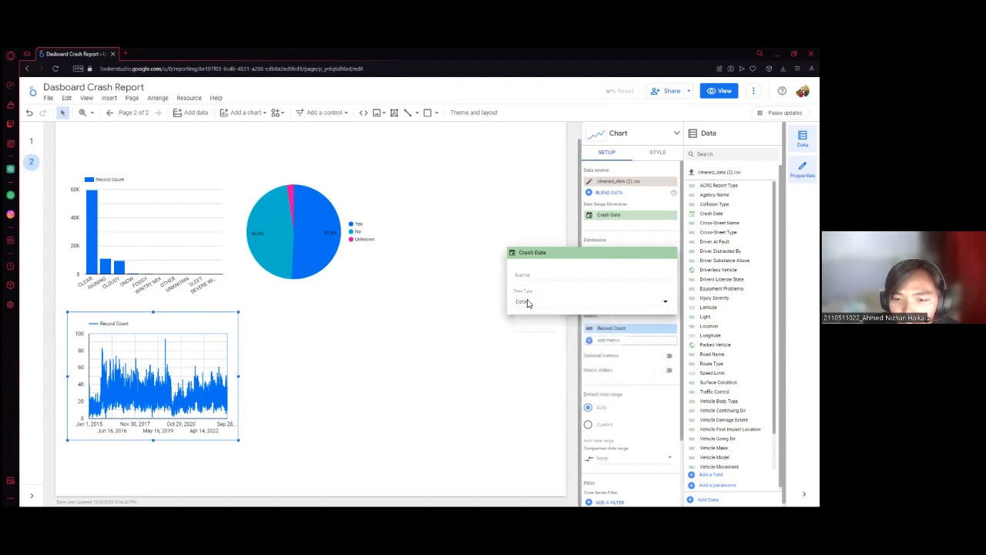
left_click(529, 301)
mouse_move(547, 339)
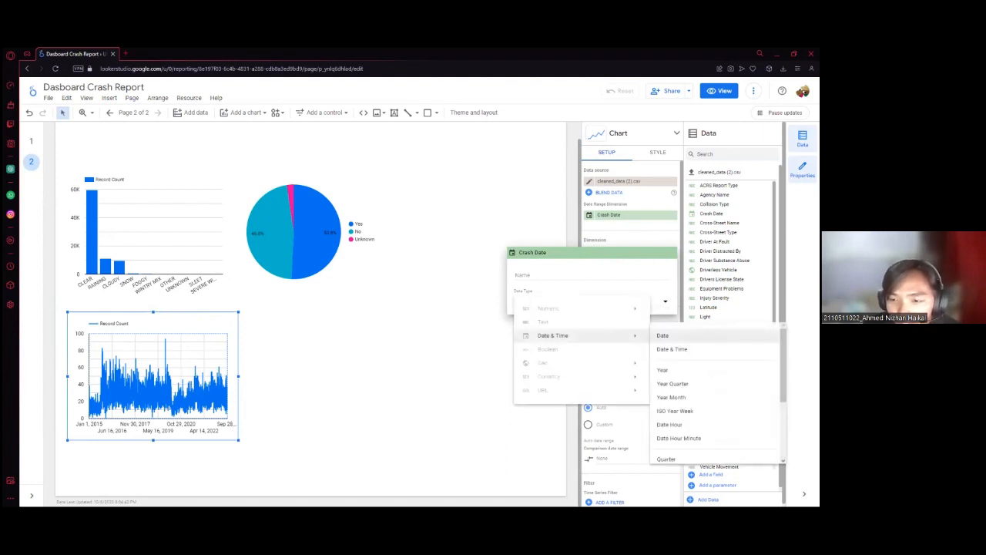
scroll(716, 389, "down", 3)
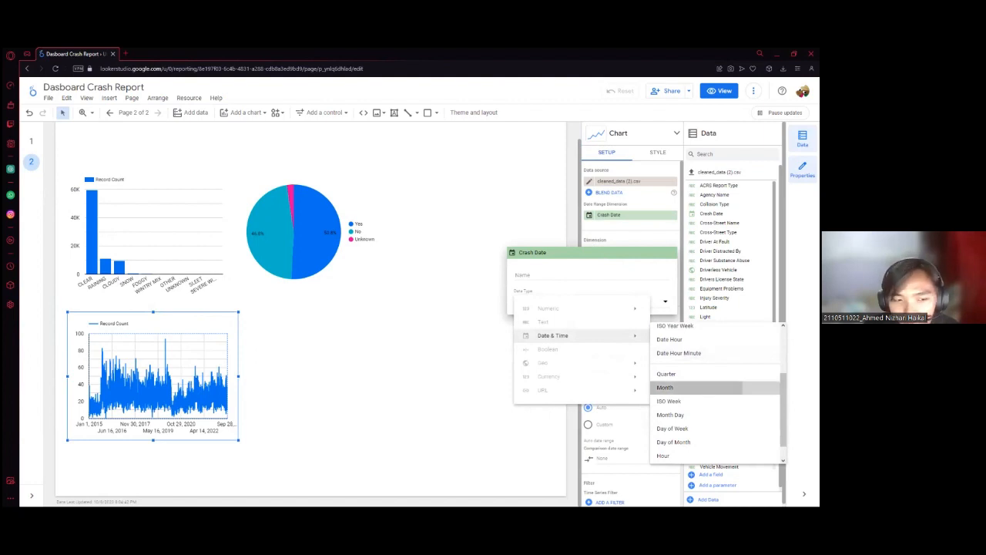
left_click(693, 386)
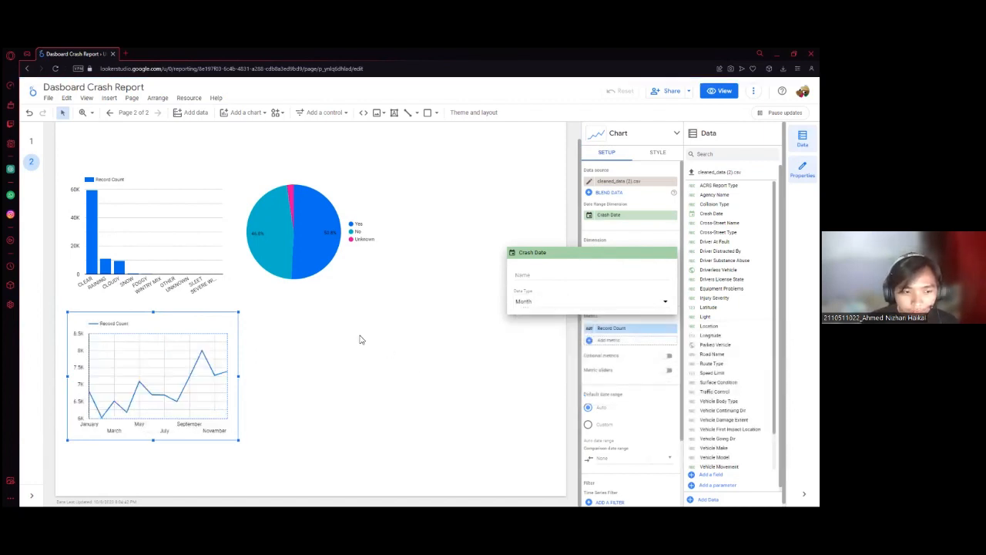
left_click(394, 267)
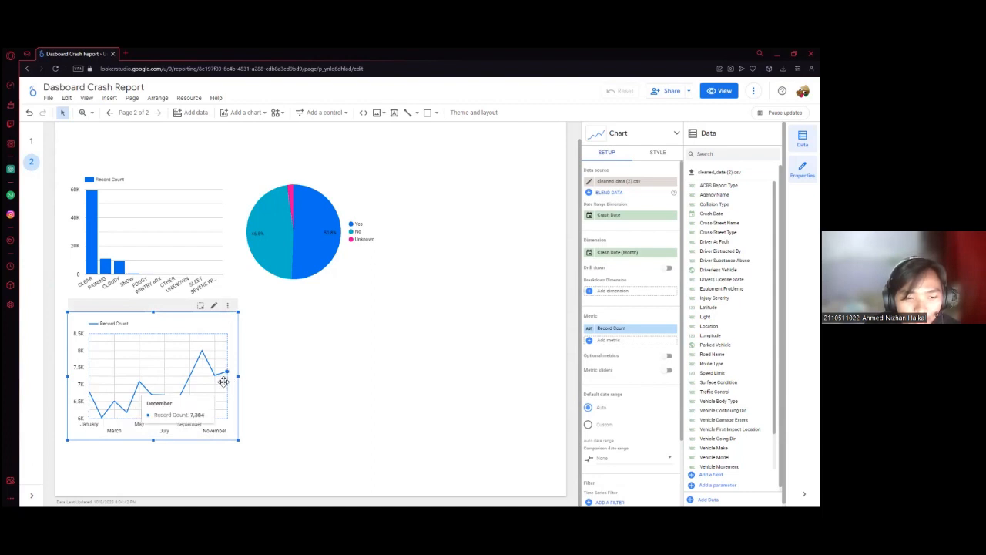
- Insert a donut chart below the pie chart, aligned with its outer edge and beside the time series chart
left_click(310, 362)
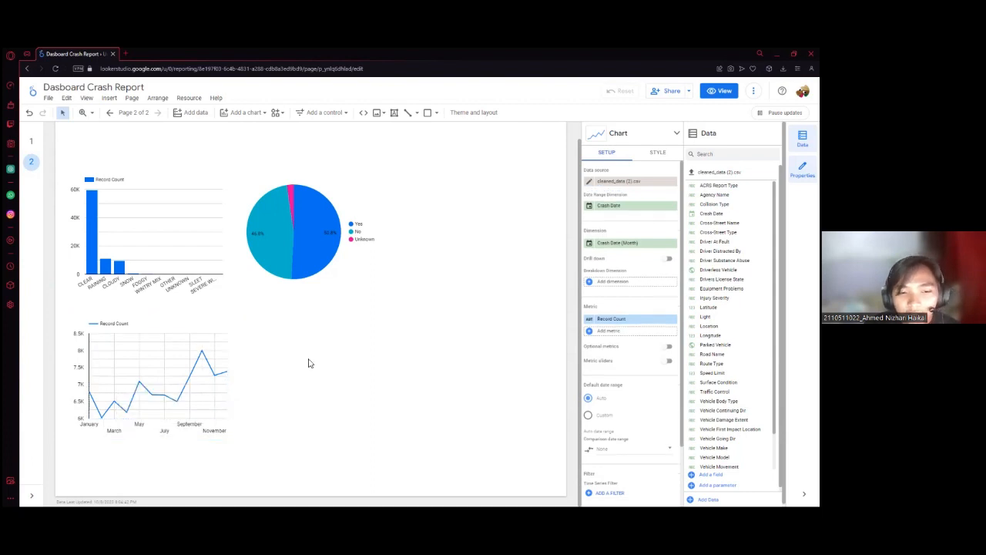
left_click(409, 283)
left_click(386, 363)
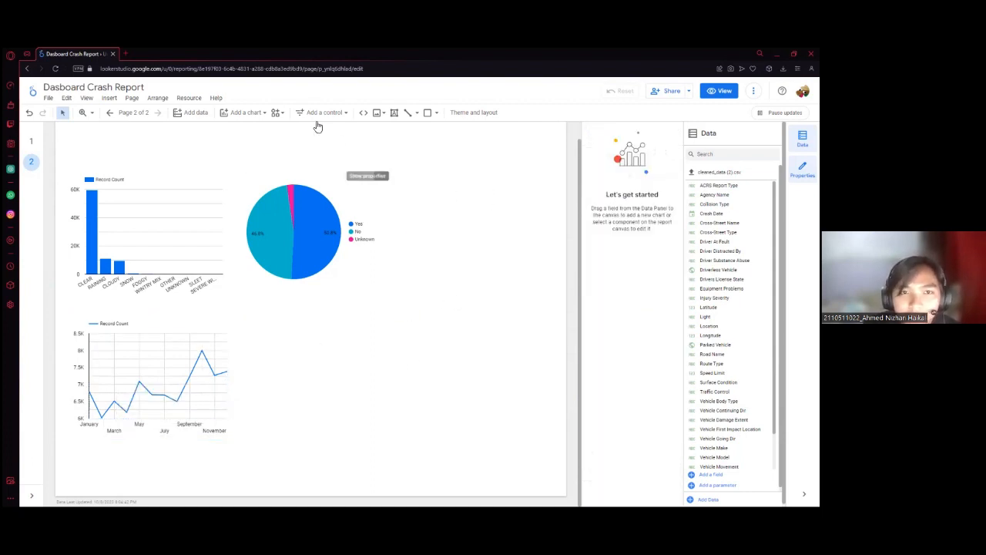
left_click(250, 117)
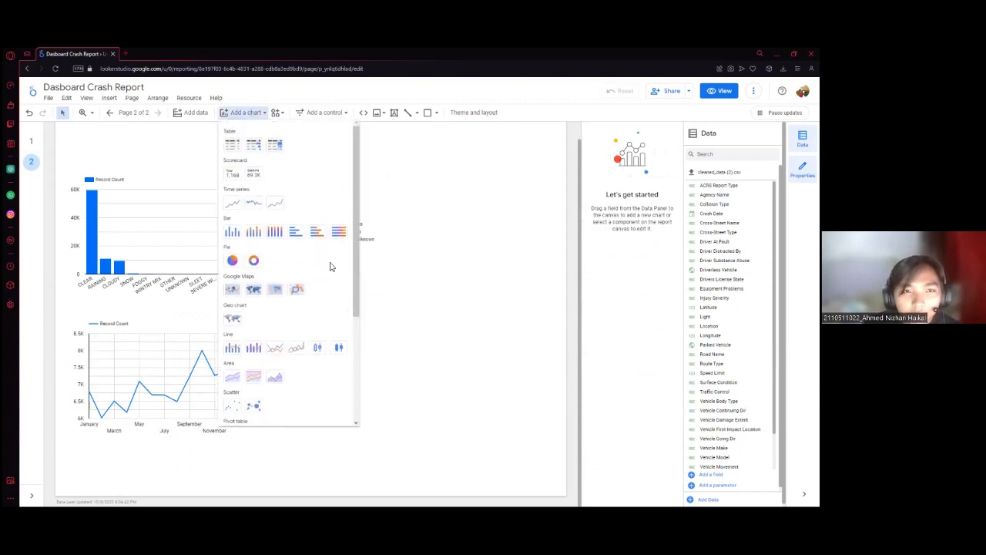
left_click(253, 262)
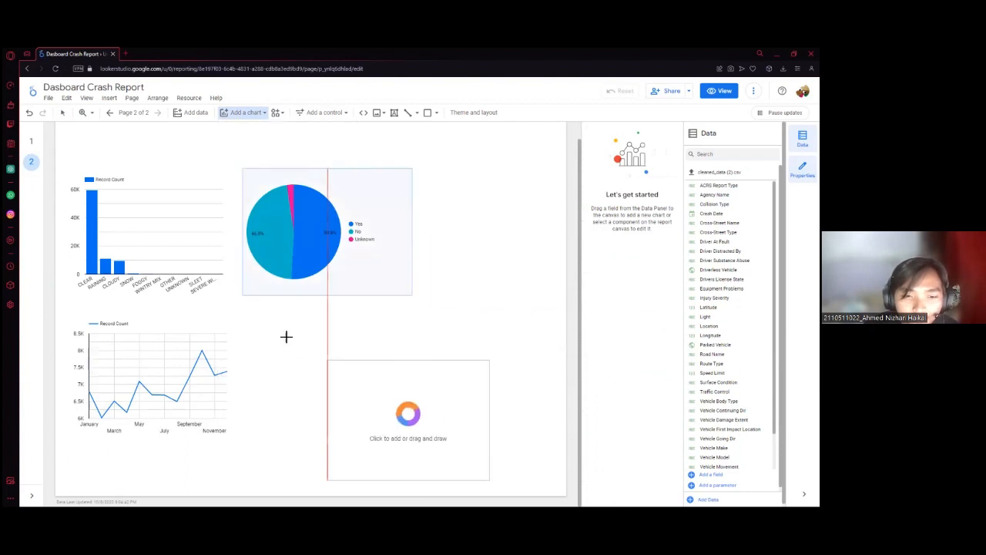
left_click(242, 311)
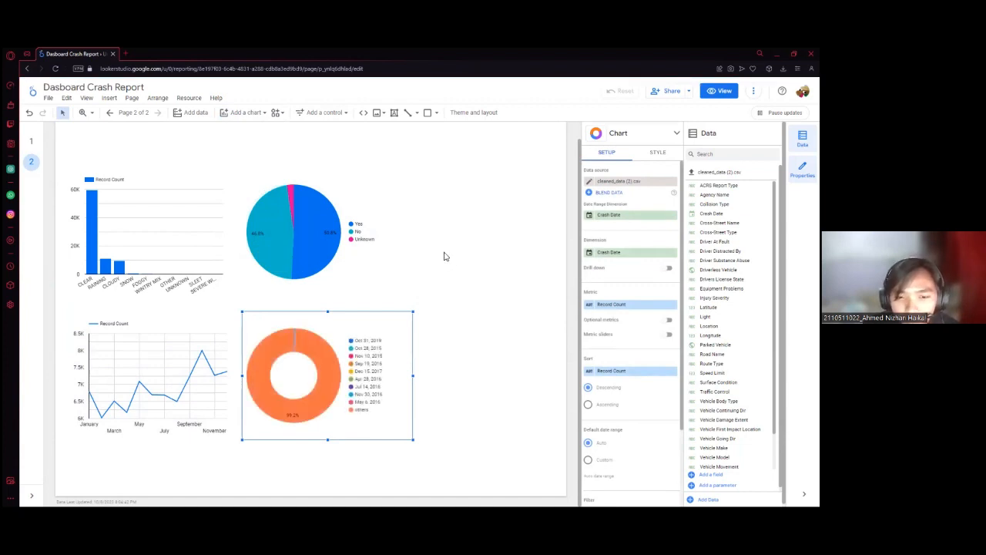
- Set the donut chart's dimension to Speed Limit and check the record count of its slices
left_click(614, 253)
scroll(630, 307, "down", 3)
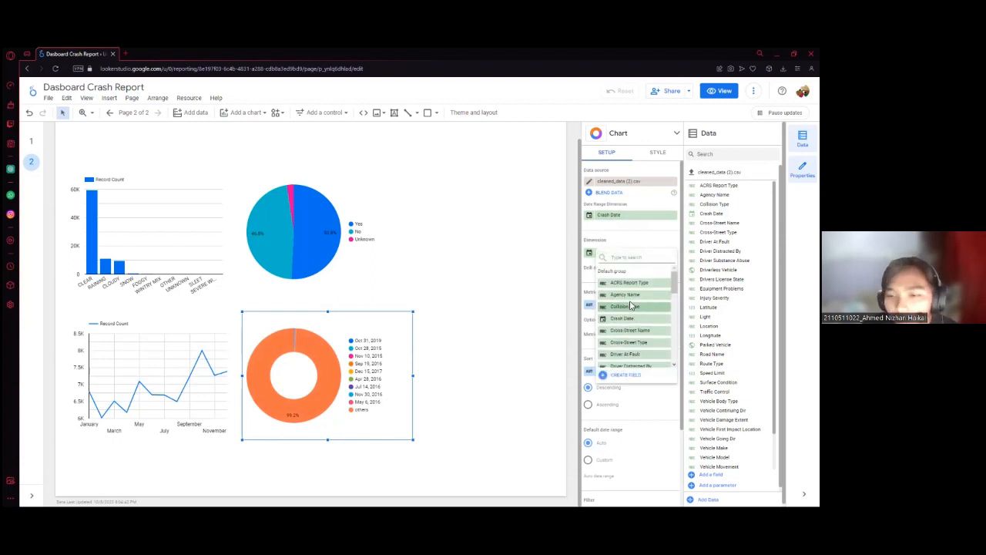
scroll(636, 305, "up", 2)
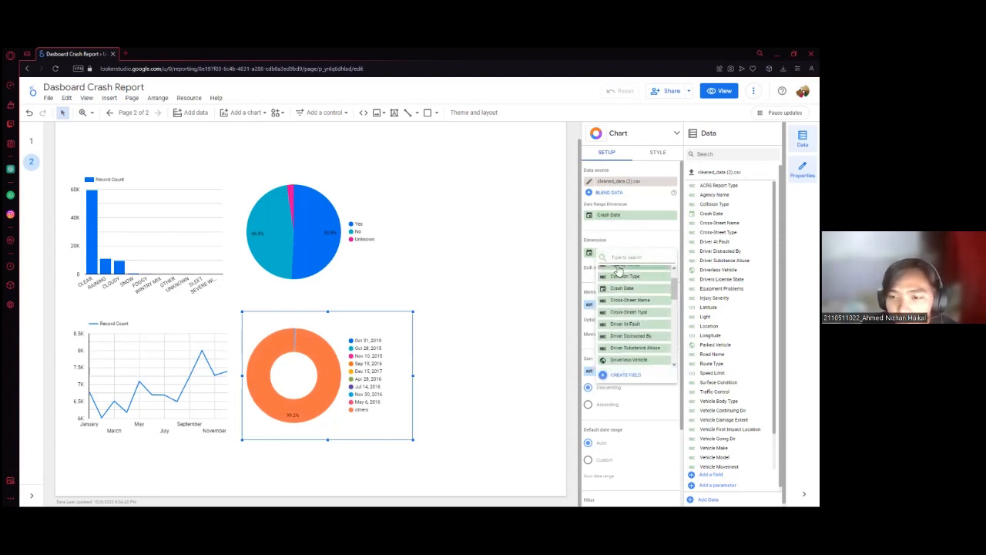
scroll(636, 299, "down", 6)
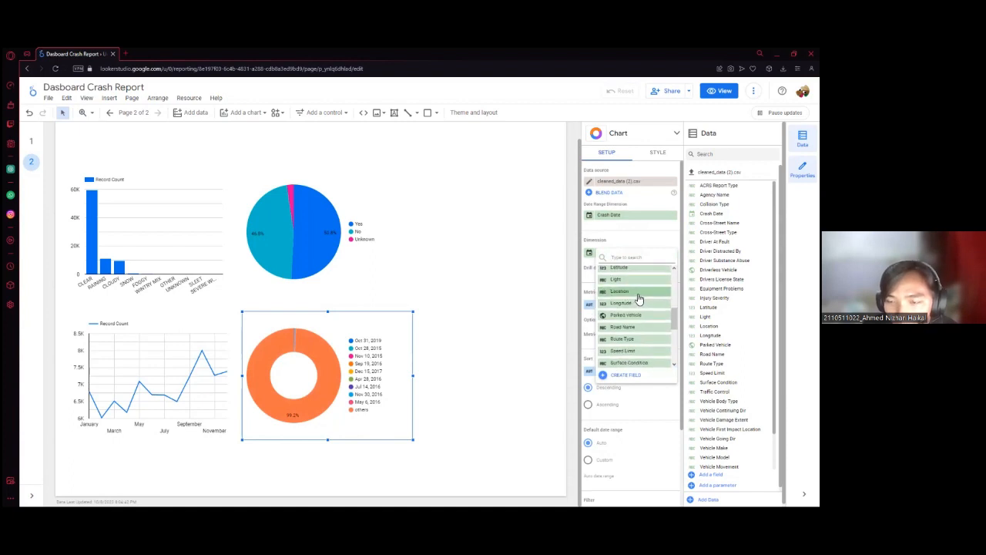
scroll(636, 311, "up", 2)
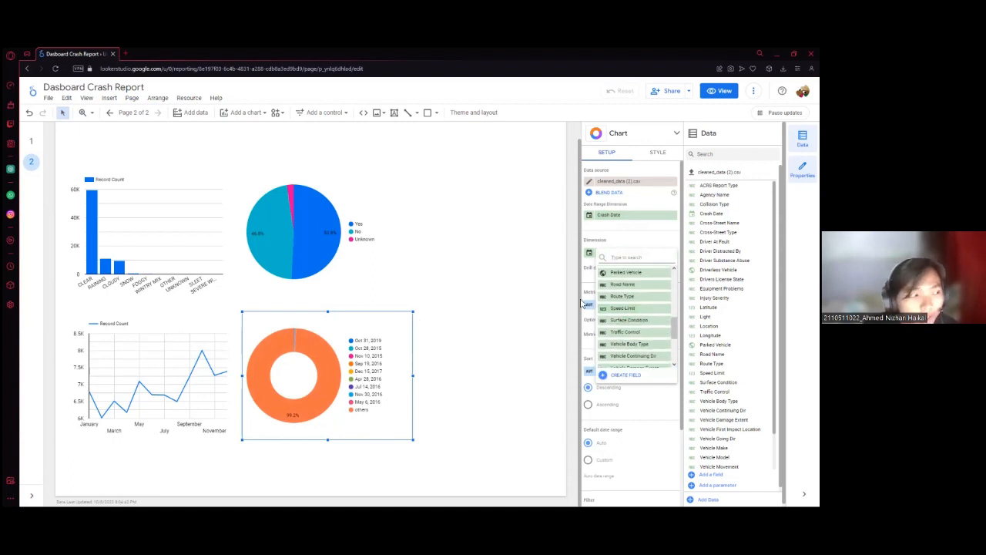
scroll(638, 305, "up", 2)
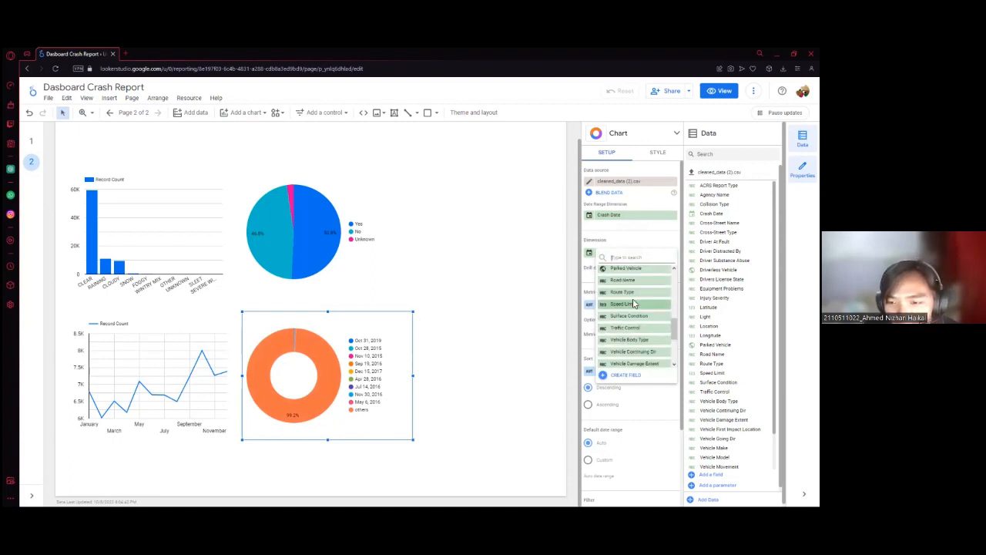
scroll(637, 300, "down", 2)
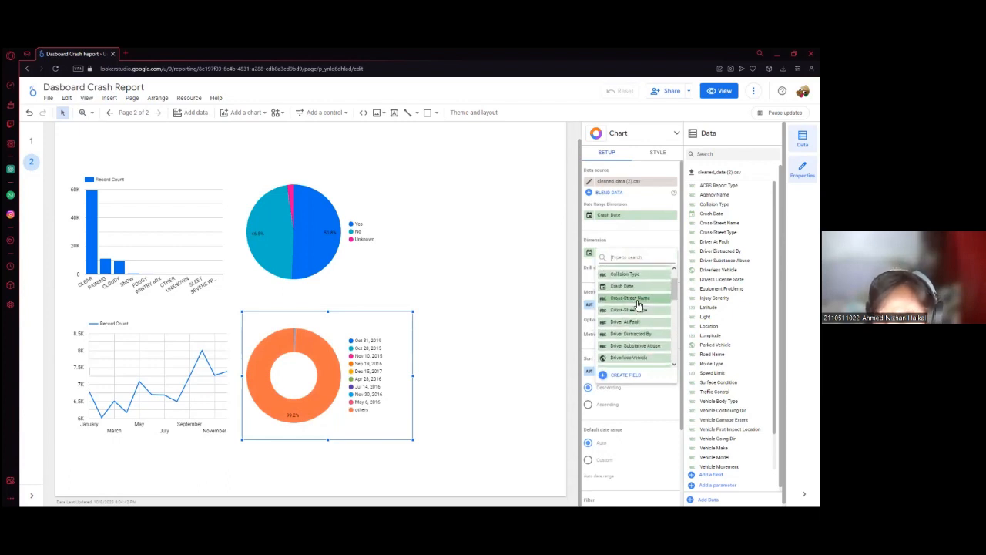
scroll(637, 298, "down", 2)
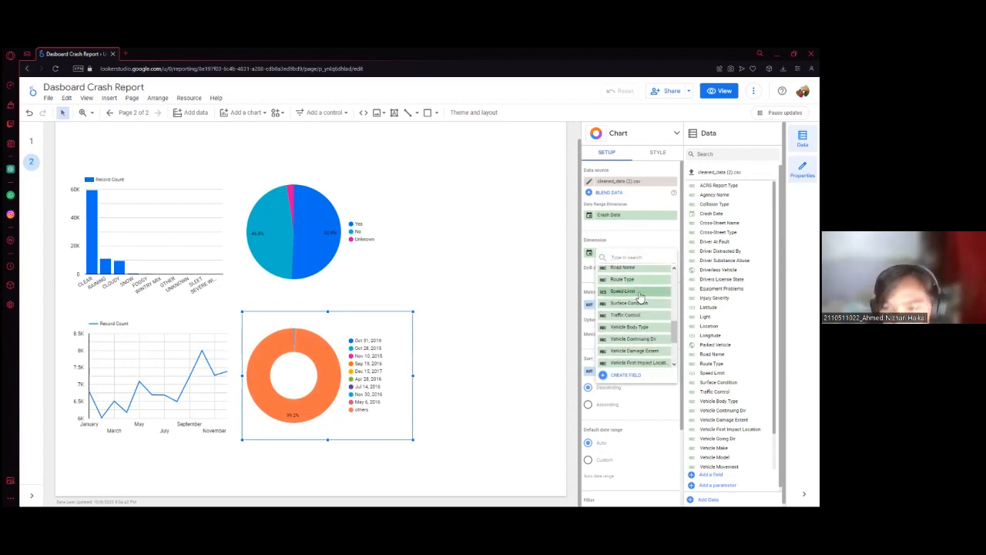
left_click(637, 298)
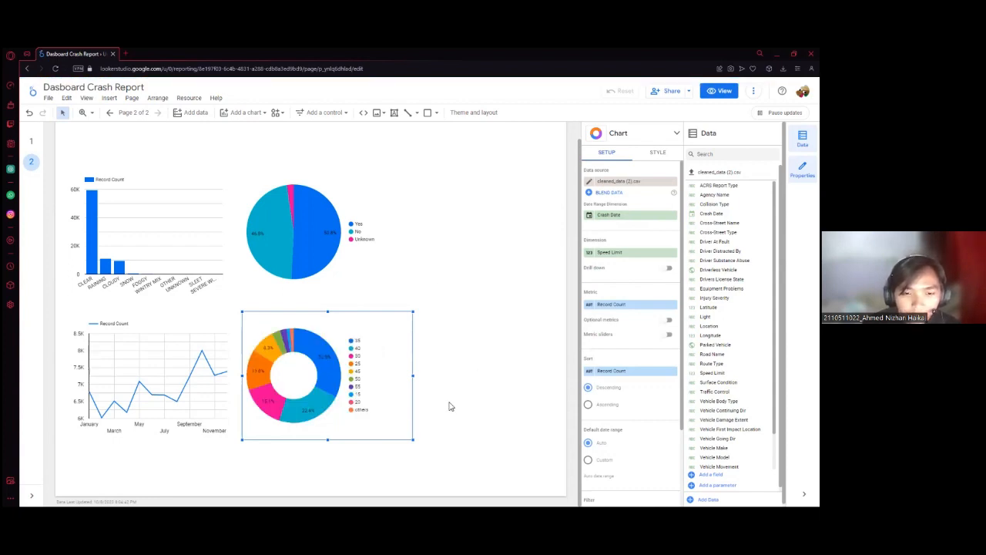
left_click(438, 372)
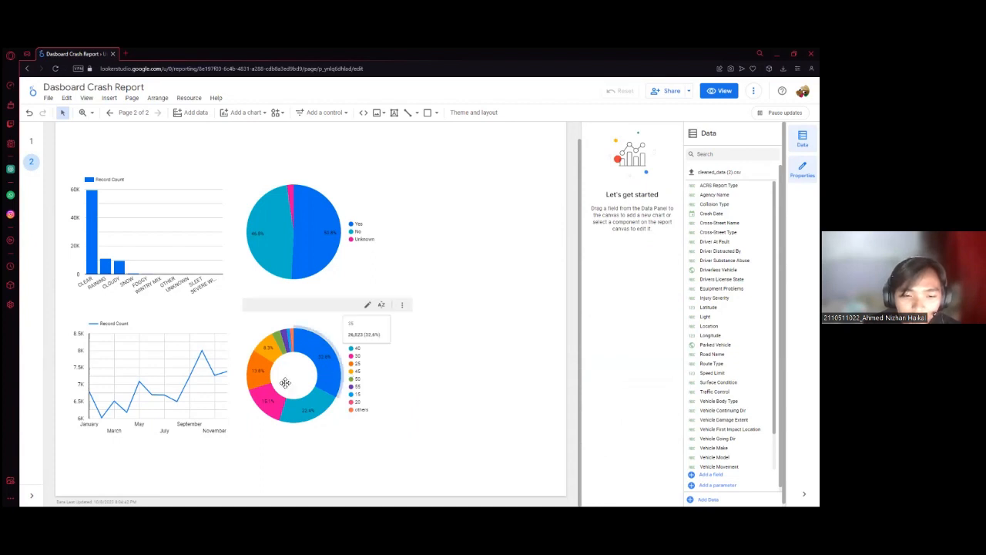
left_click(325, 354)
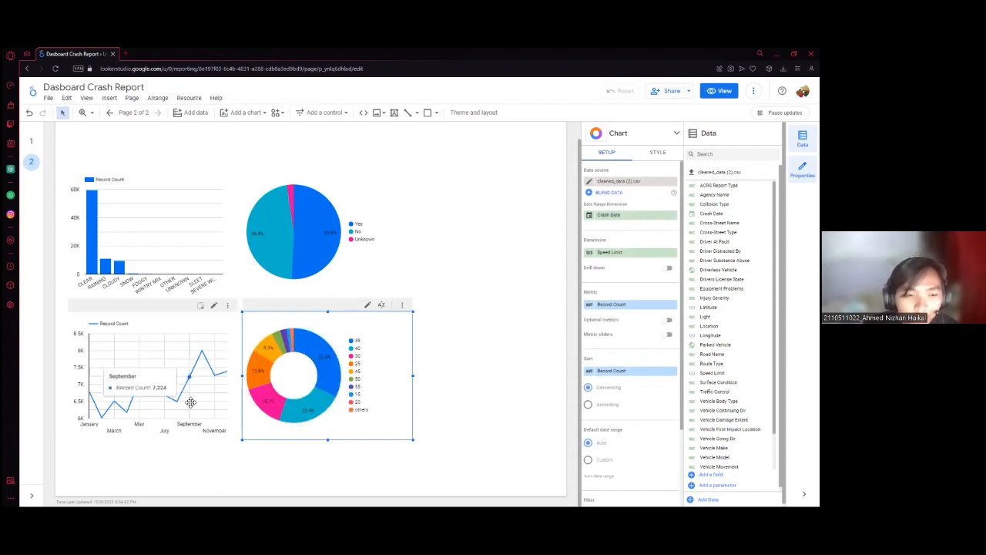
- Insert a treemap beside the donut chart on page 2, level with the donut chart
left_click(511, 299)
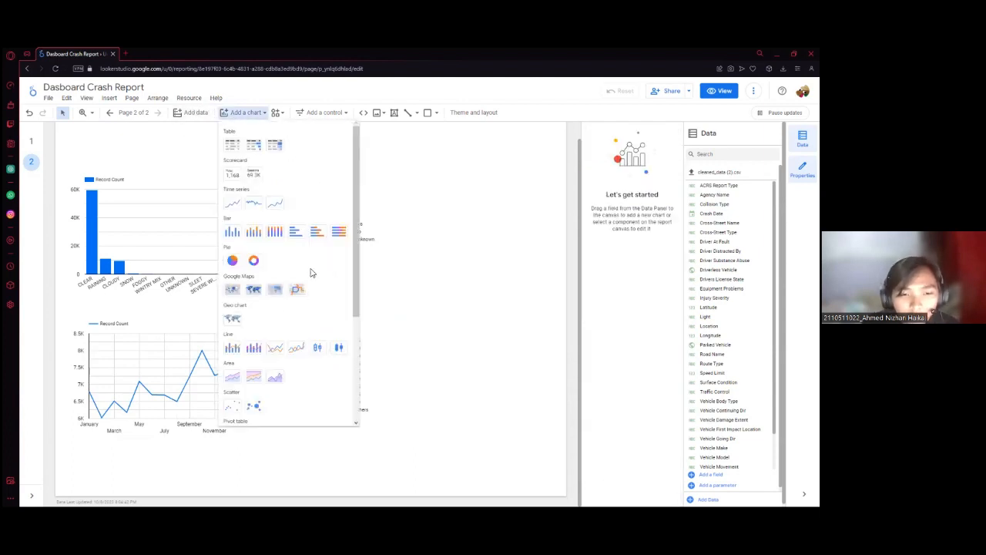
scroll(310, 268, "down", 5)
scroll(312, 262, "up", 5)
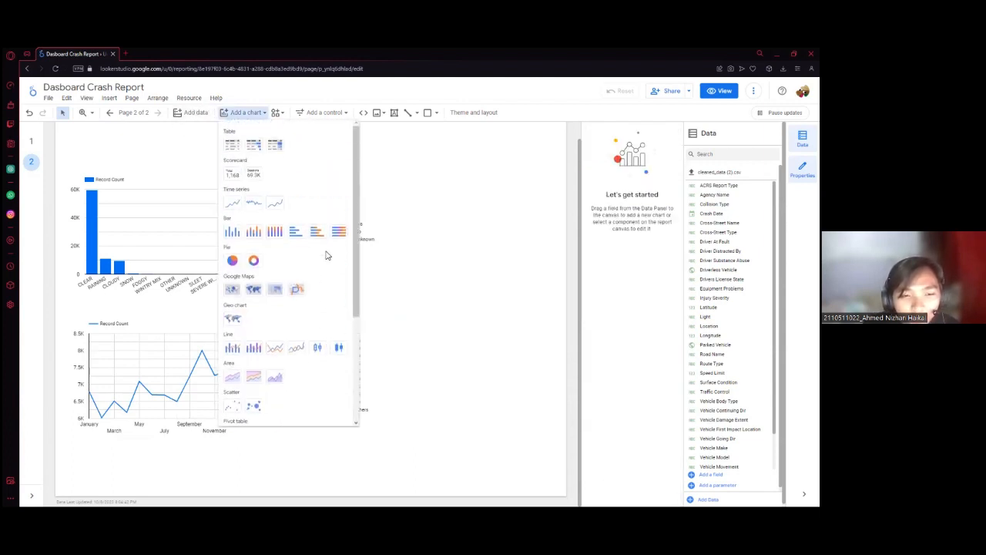
scroll(273, 198, "down", 5)
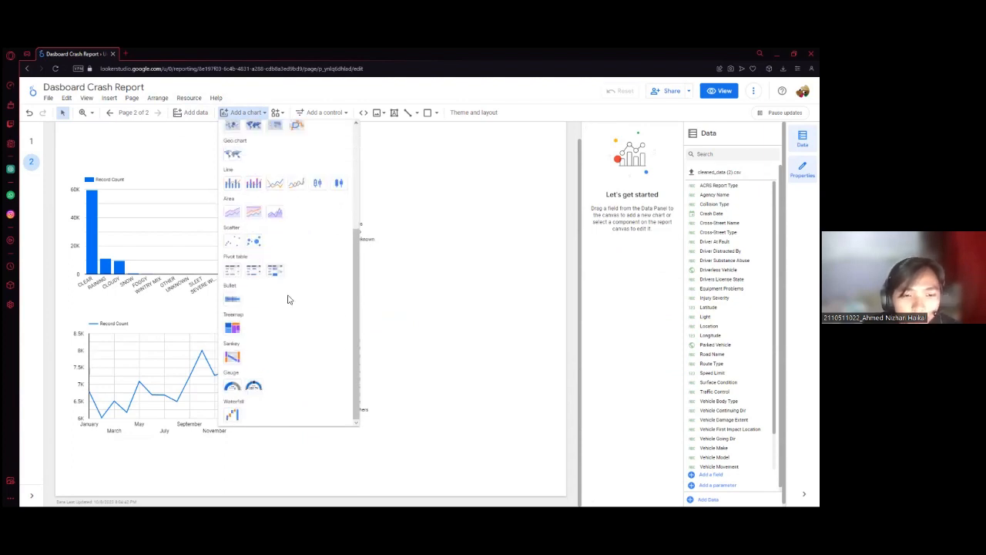
left_click(233, 327)
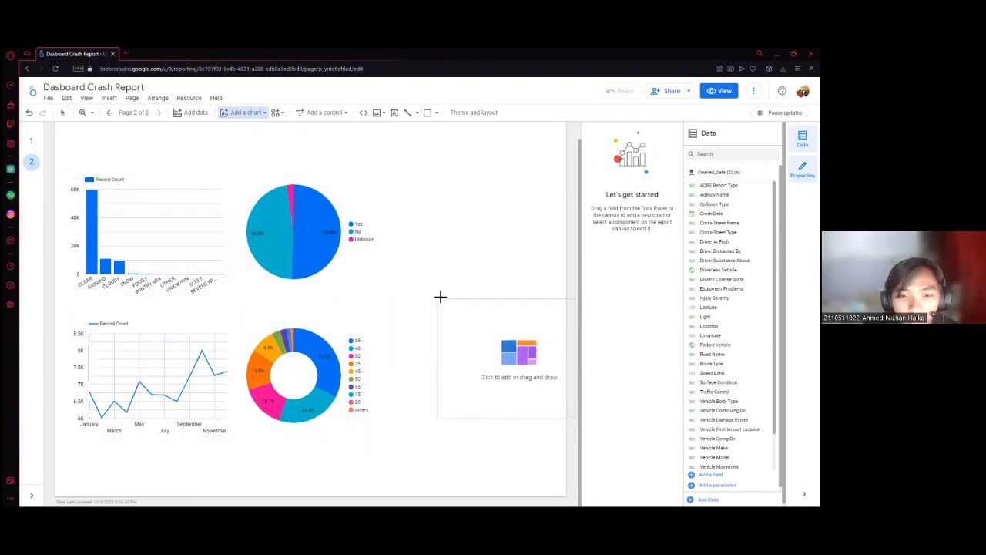
key("Escape")
left_click(247, 112)
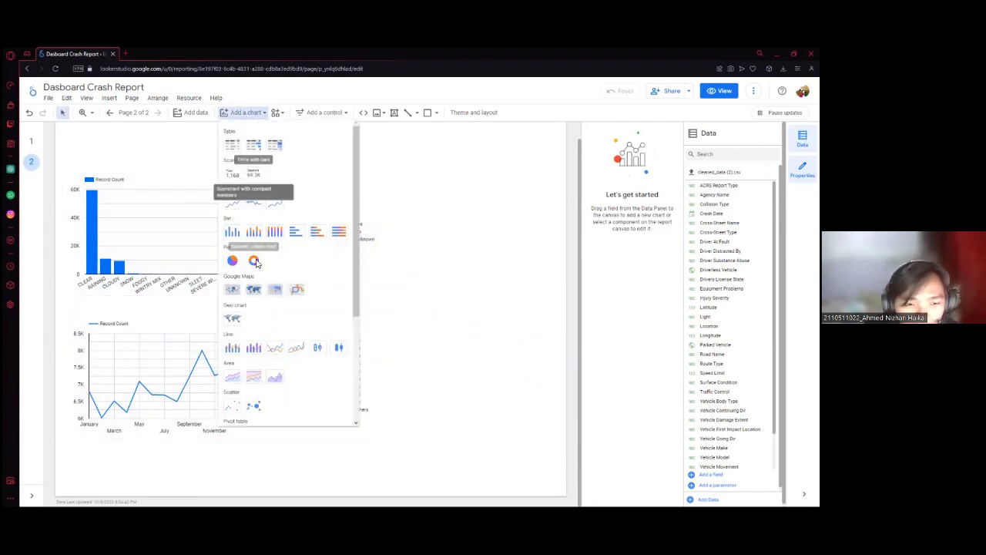
scroll(239, 201, "down", 5)
left_click(237, 330)
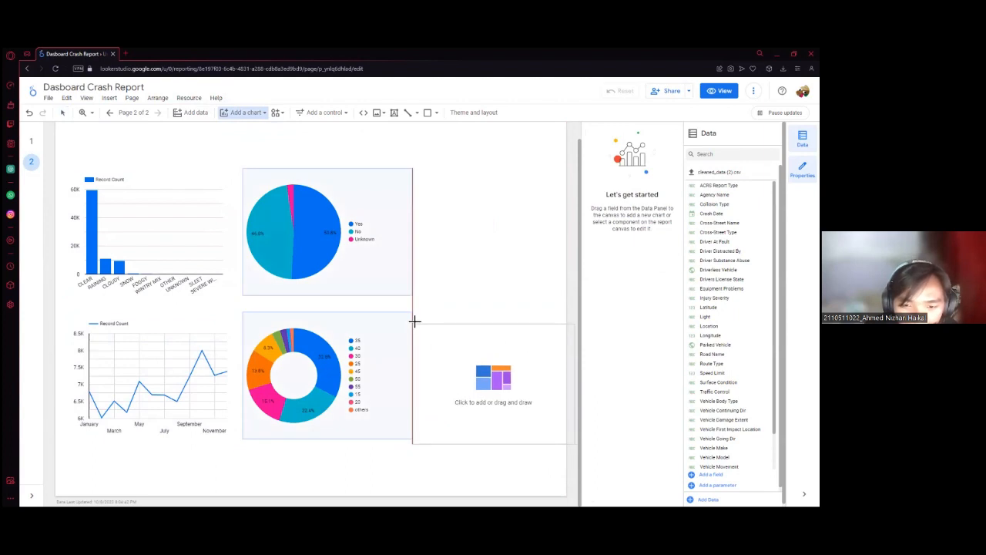
left_click(413, 317)
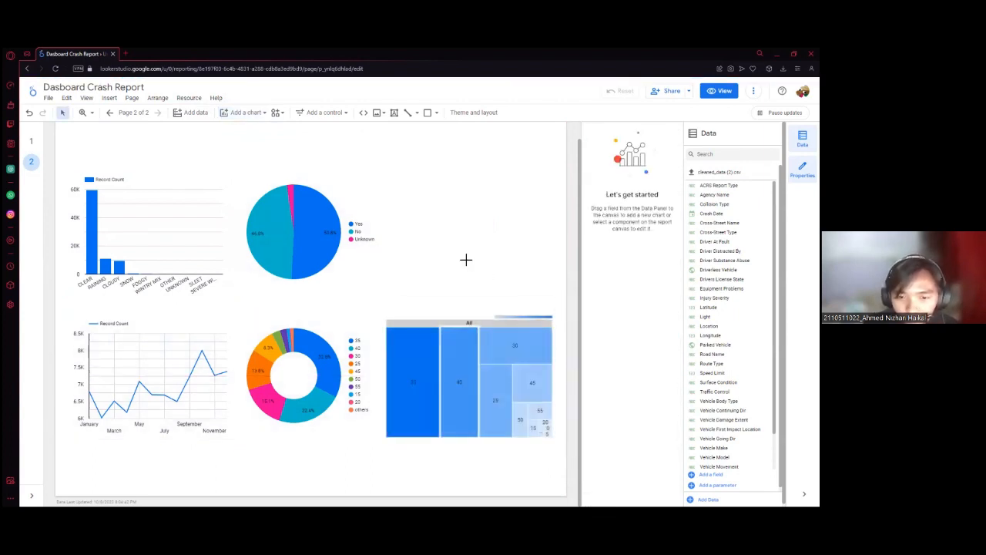
left_click(443, 317)
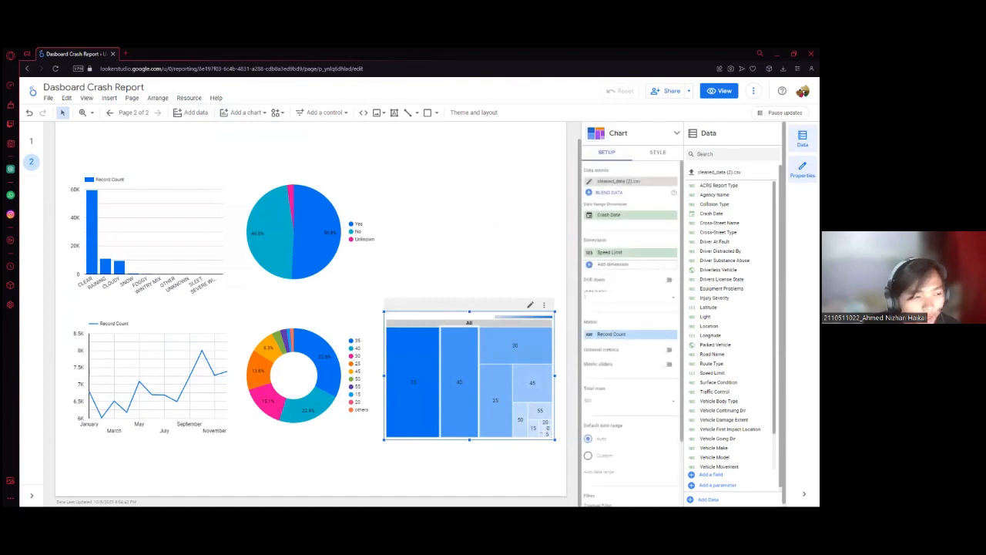
- Set the treemap's dimension to Route Type and shift the chart slightly down toward the donut chart
left_click(618, 253)
scroll(635, 293, "down", 4)
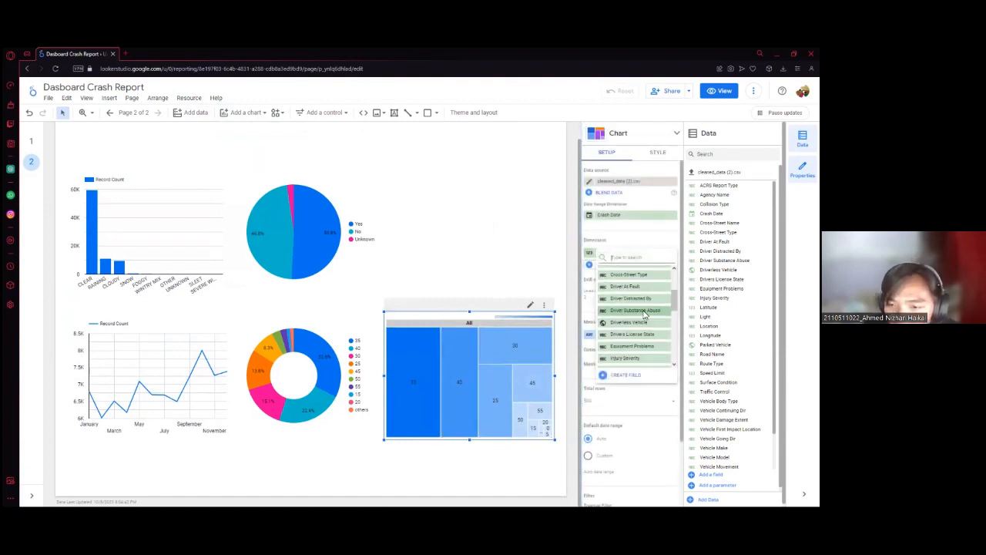
scroll(643, 316, "down", 4)
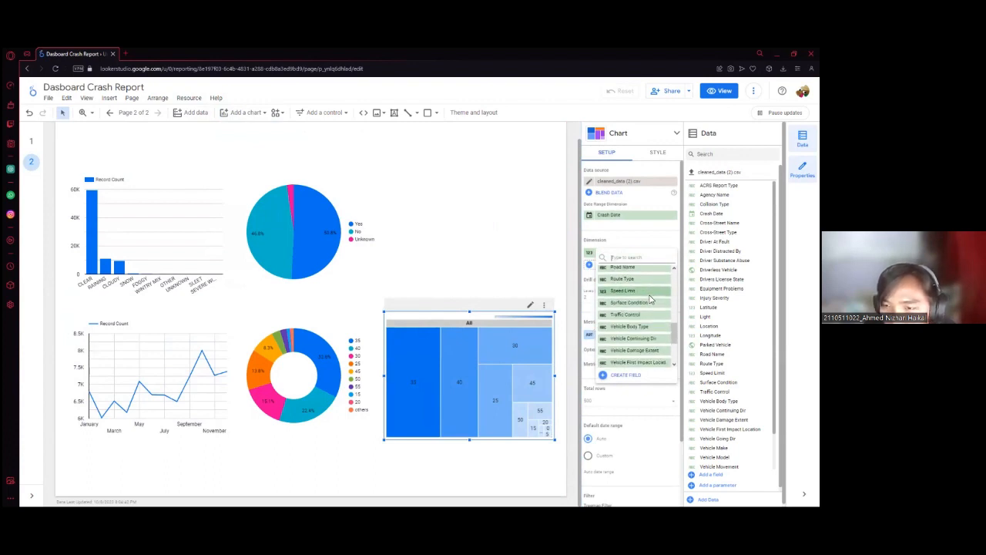
left_click(633, 320)
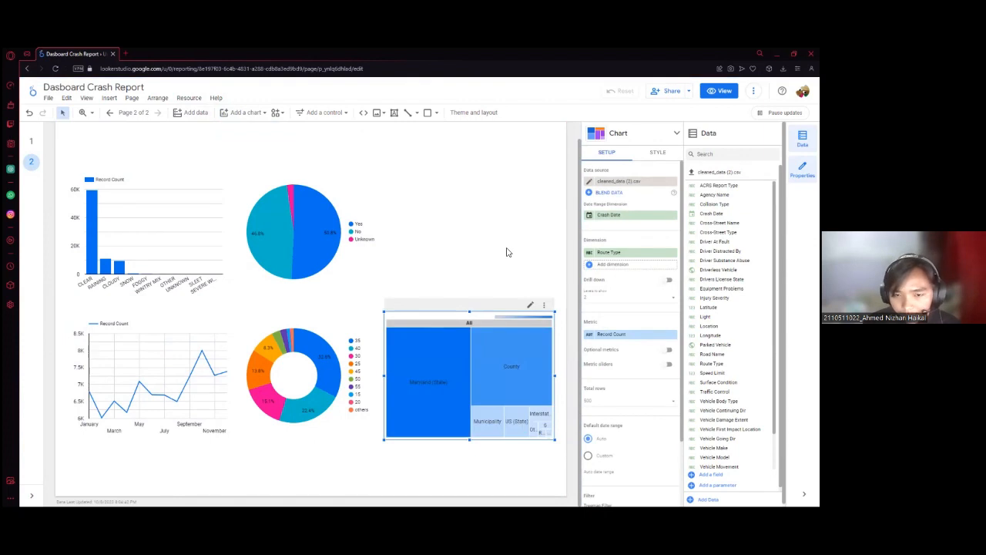
left_click(479, 243)
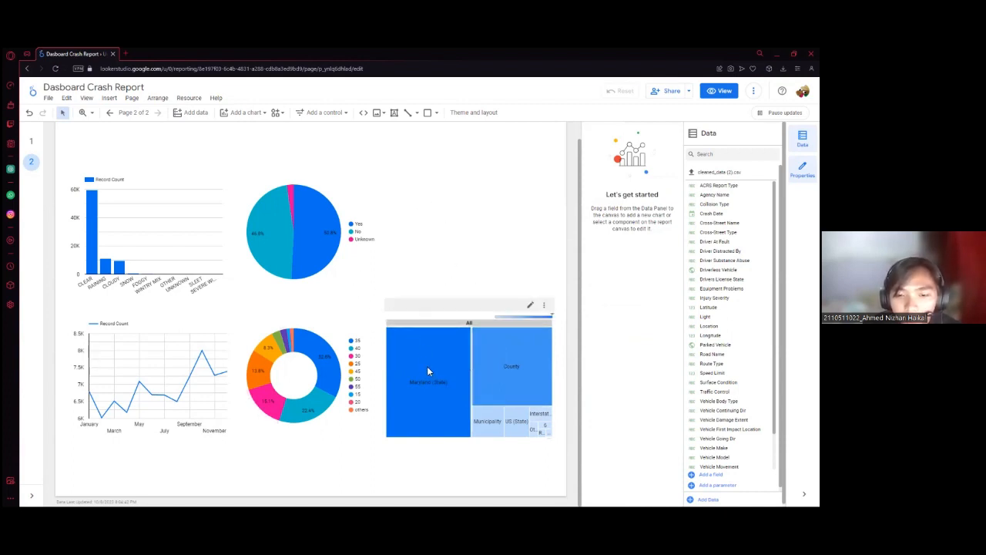
mouse_move(495, 349)
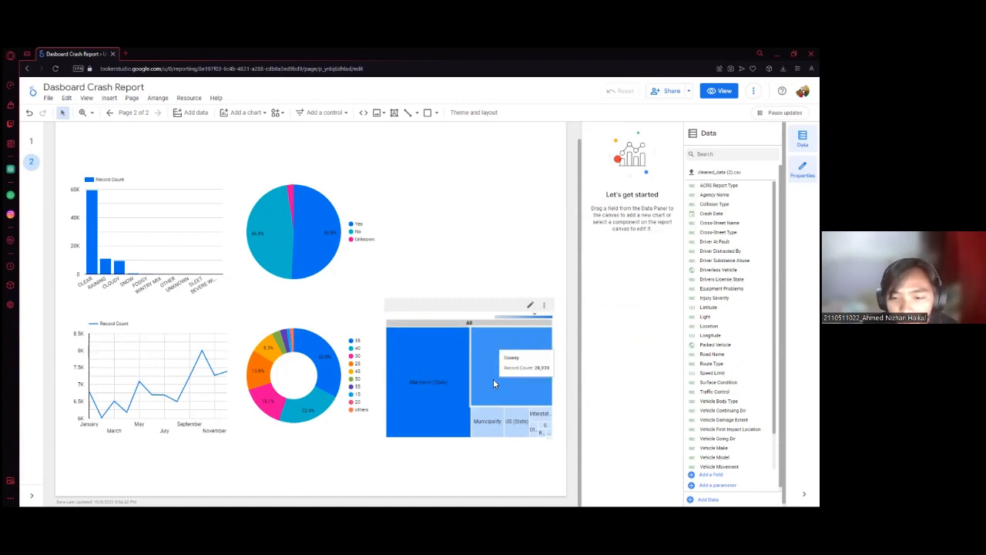
left_click(441, 330)
left_click_drag(440, 324, 436, 335)
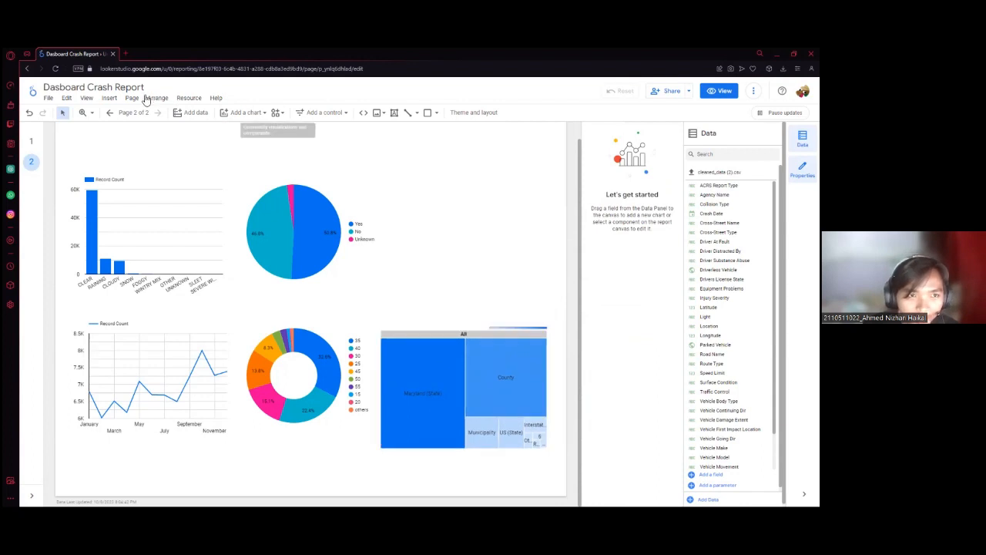
- Set the canvas height of page 2 to 3000 px in the current page settings
left_click(132, 98)
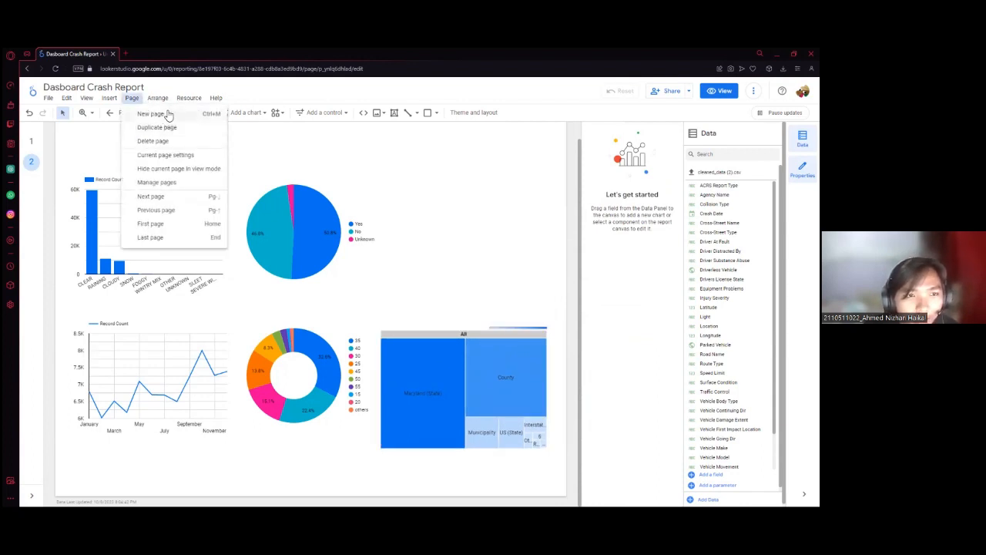
left_click(135, 100)
left_click(135, 99)
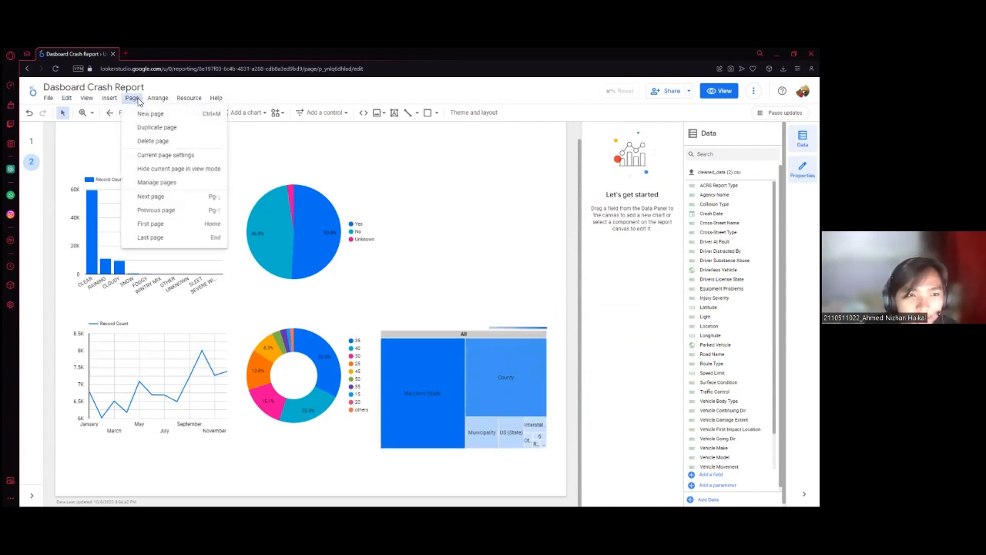
left_click(154, 156)
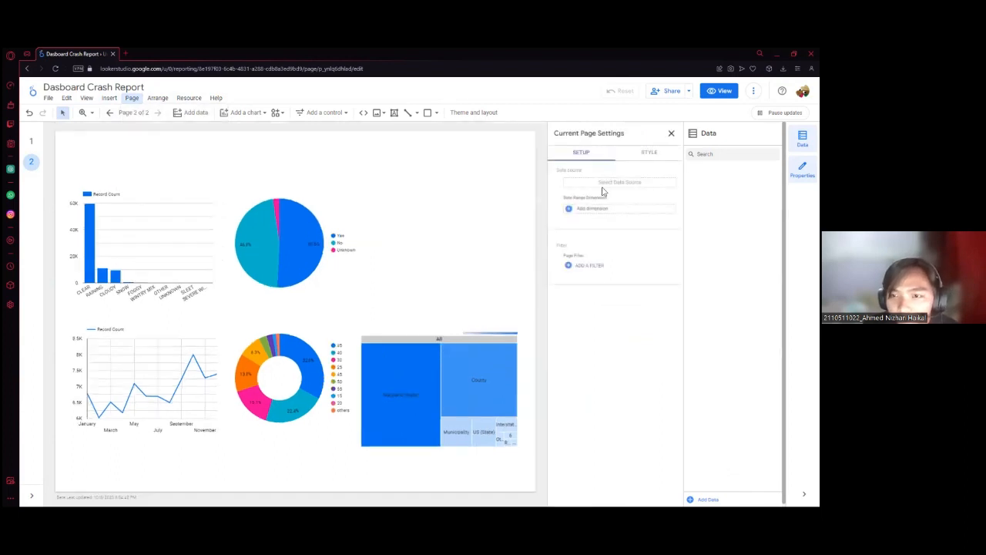
left_click(645, 154)
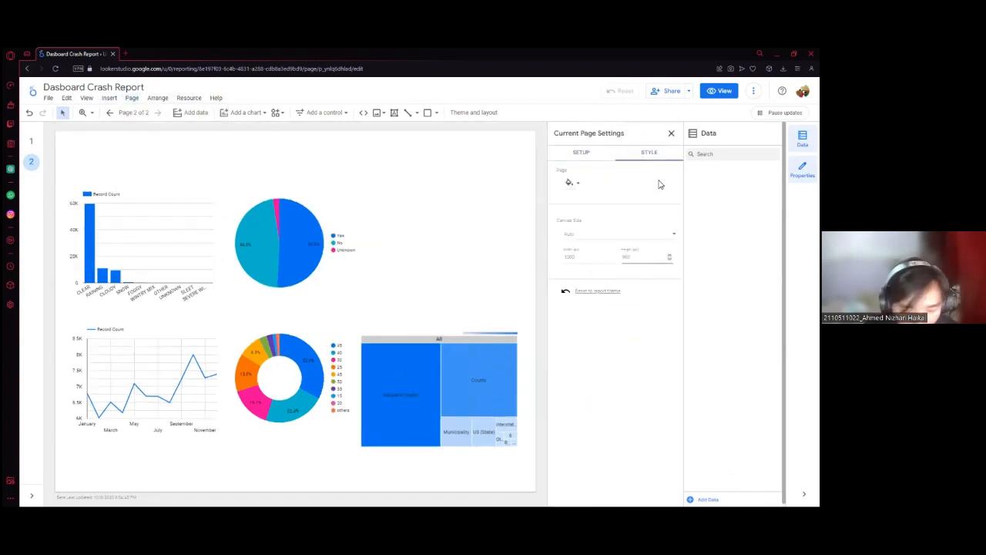
type("000")
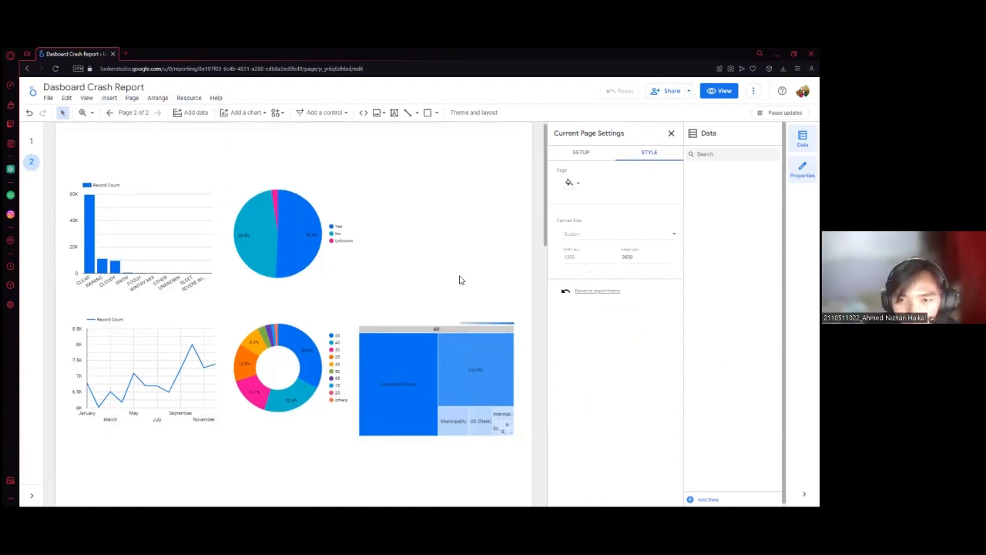
scroll(474, 270, "down", 5)
scroll(481, 308, "up", 5)
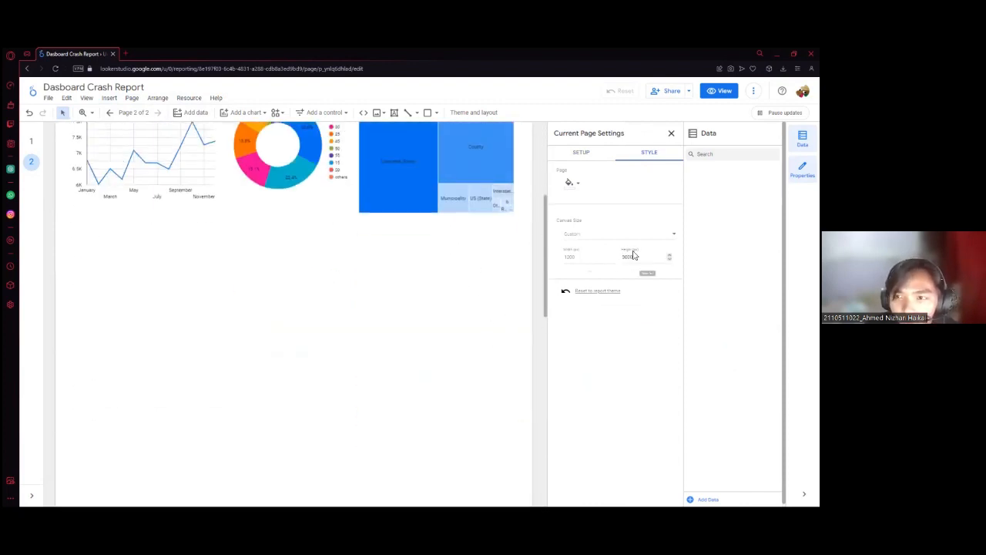
left_click(524, 292)
scroll(555, 287, "up", 3)
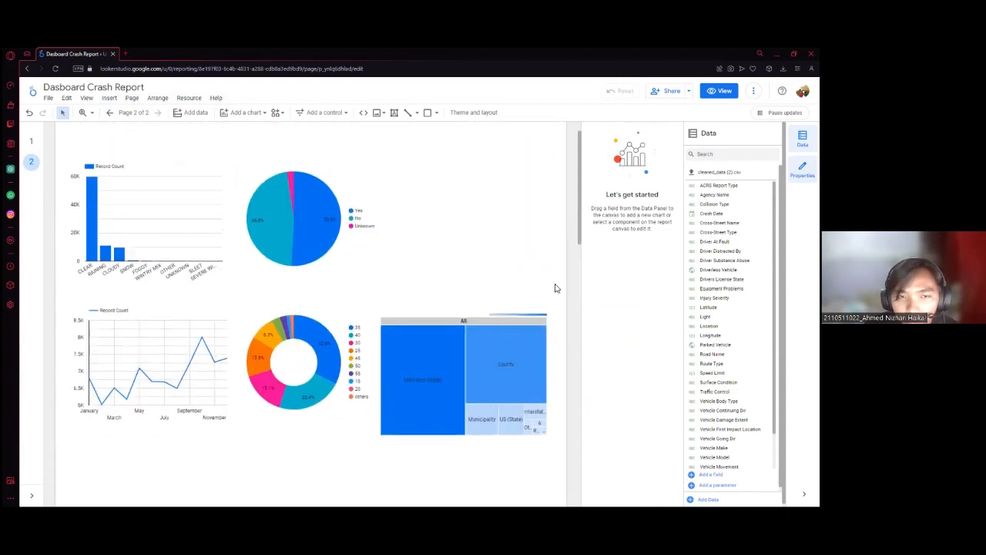
- Move the treemap below the donut chart, aligned with the donut chart's left edge
scroll(381, 347, "down", 2)
scroll(375, 336, "up", 2)
scroll(367, 327, "down", 3)
scroll(400, 312, "up", 2)
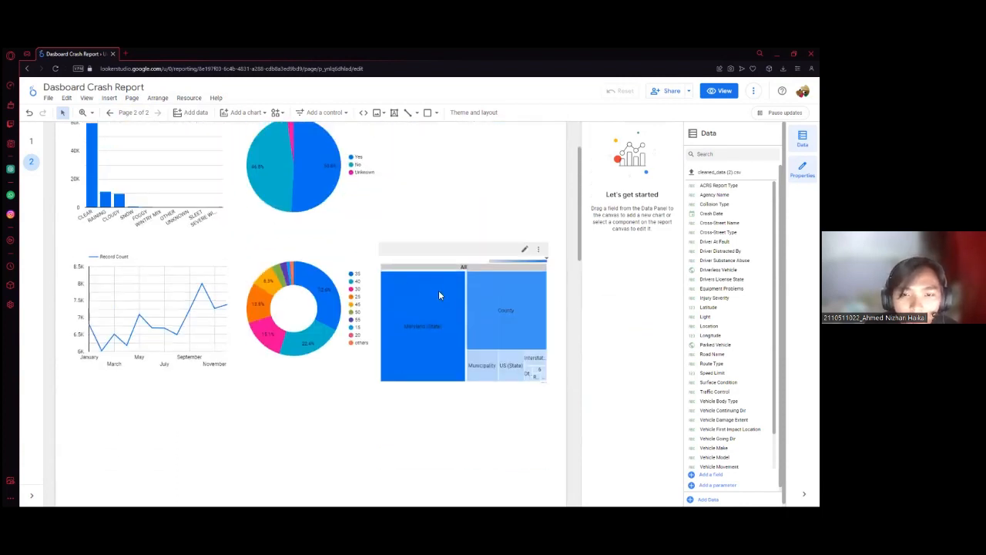
left_click(424, 260)
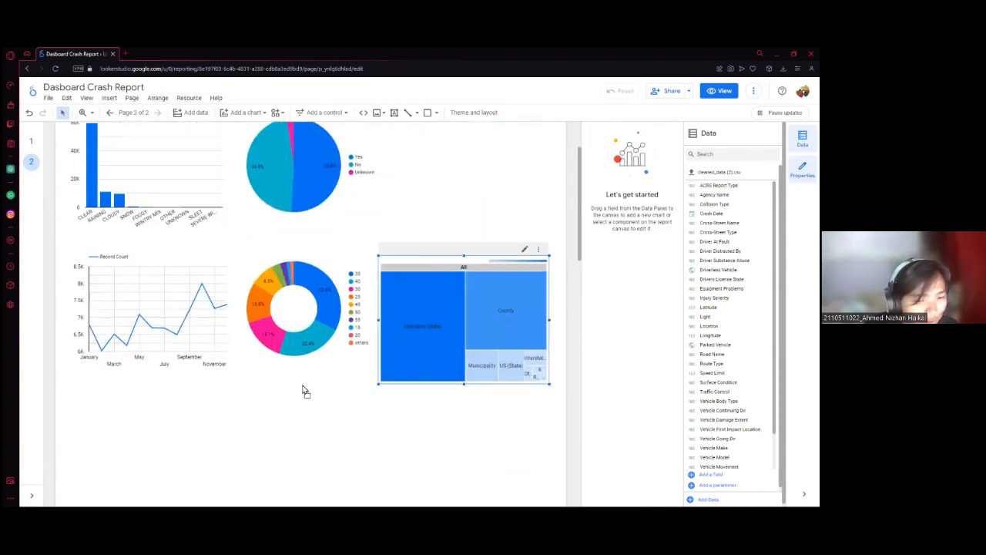
left_click_drag(424, 260, 288, 467)
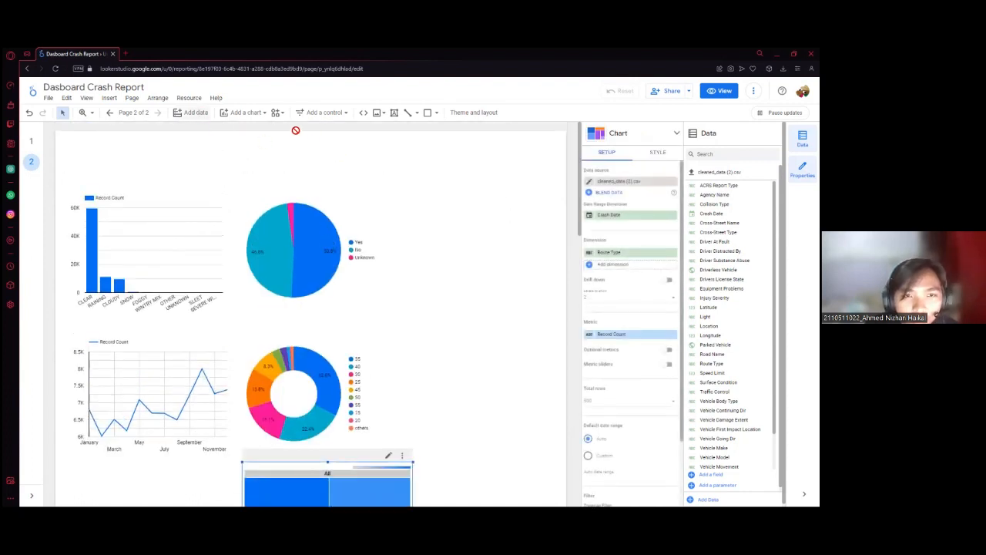
- Insert a column chart beside the Yes/No/Unknown pie chart on page 2, level with the other charts in that row
left_click(194, 112)
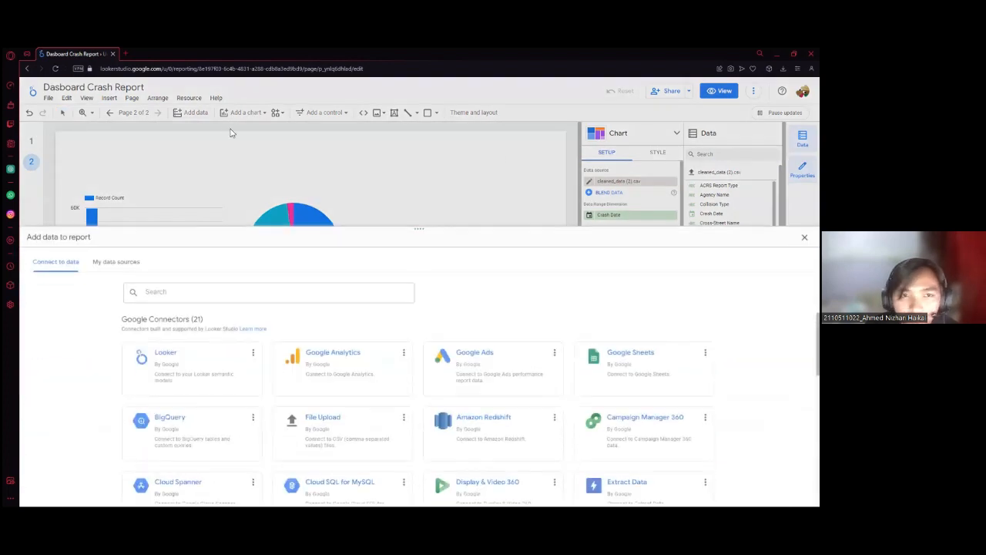
left_click(249, 114)
left_click(245, 112)
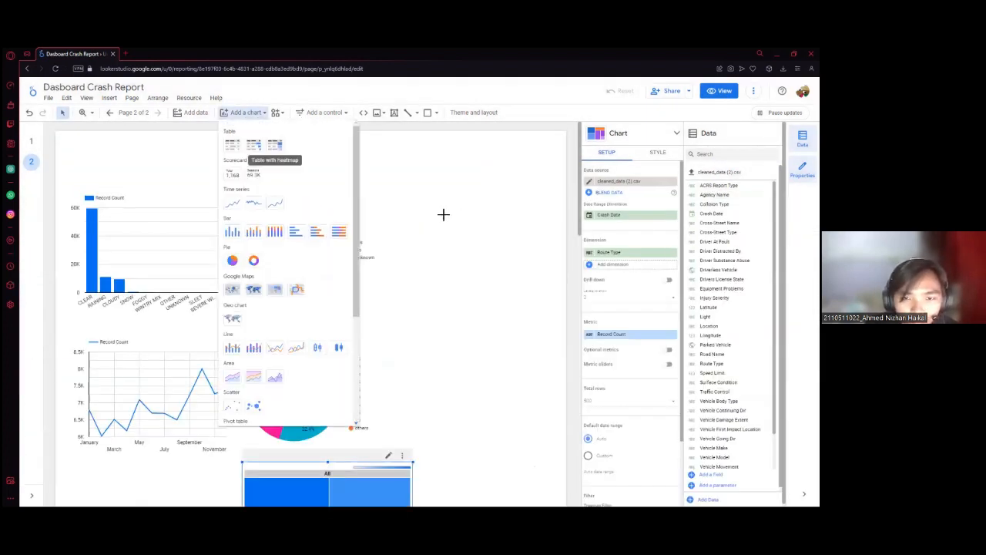
left_click(408, 189)
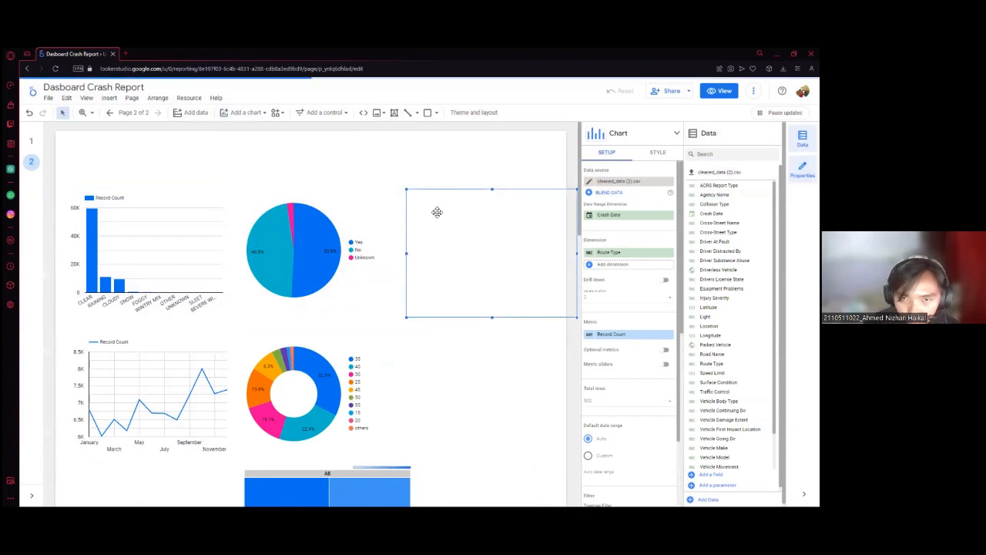
left_click(429, 154)
left_click(477, 209)
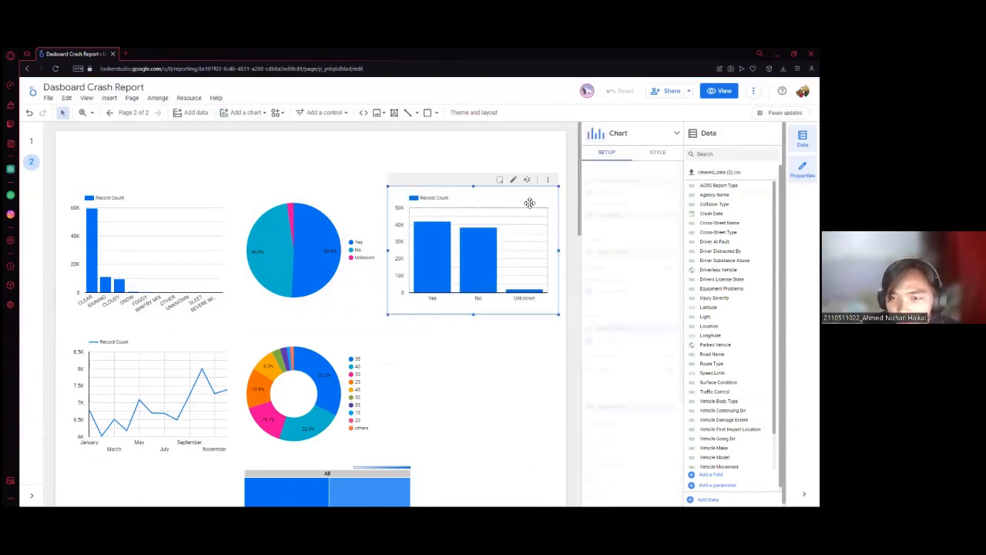
- Set the new column chart's dimension to Light
left_click(617, 254)
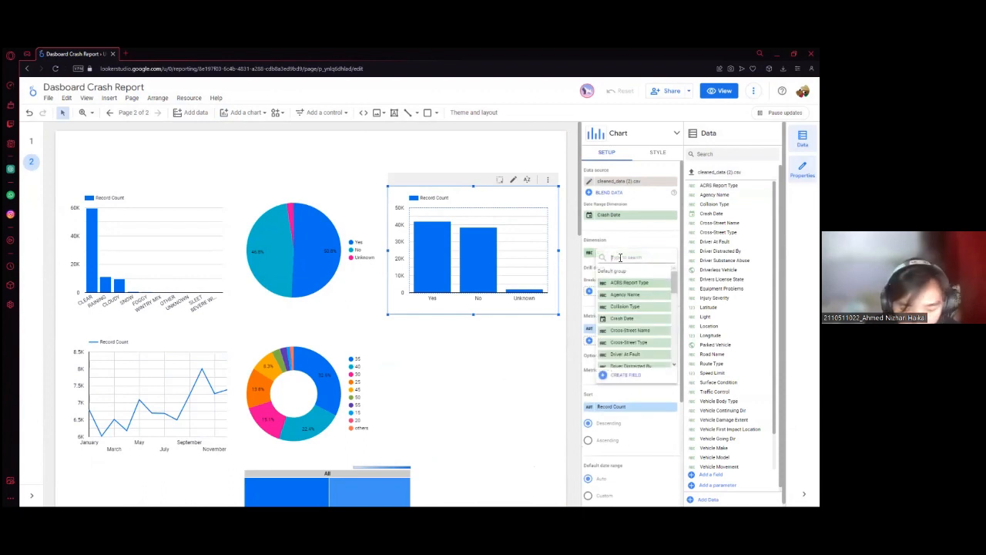
type("light")
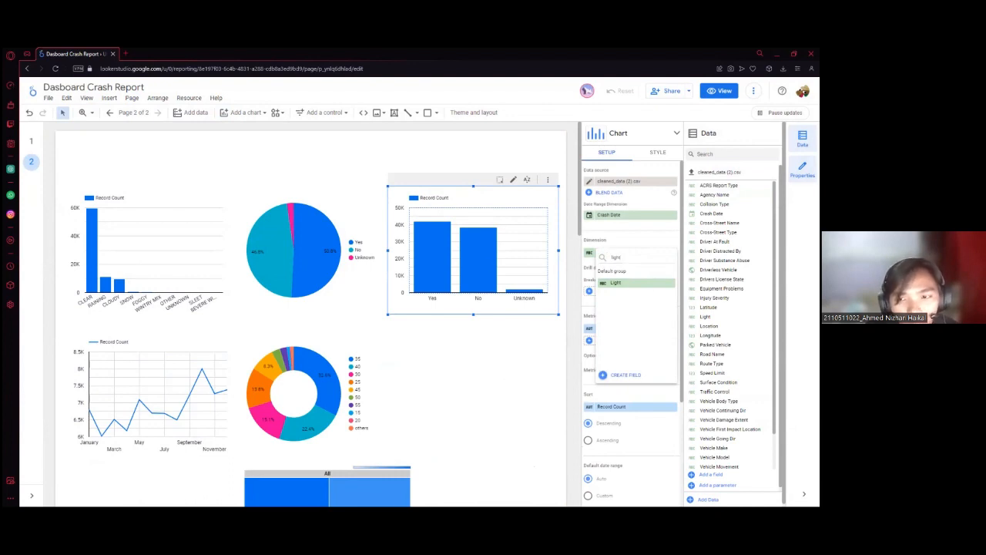
key("Return")
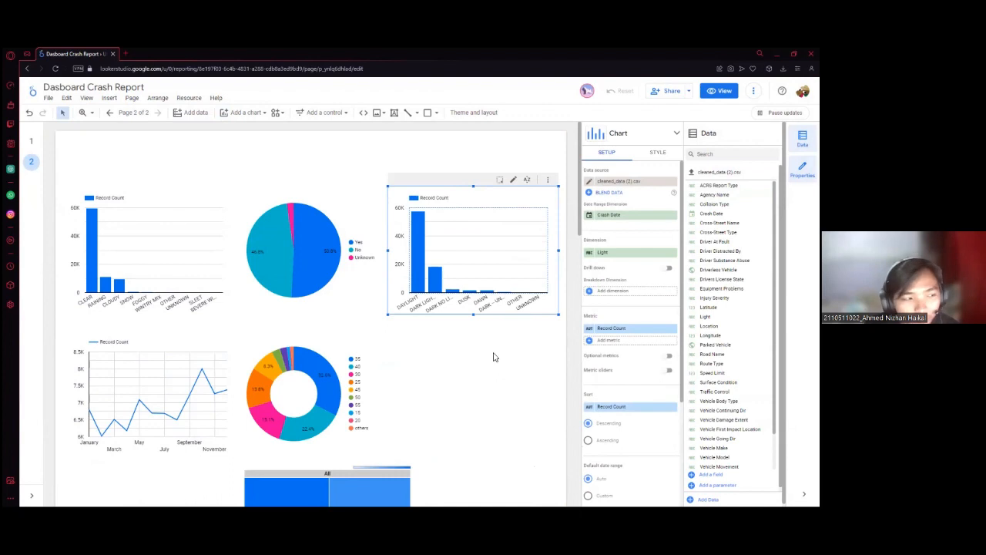
scroll(447, 369, "down", 3)
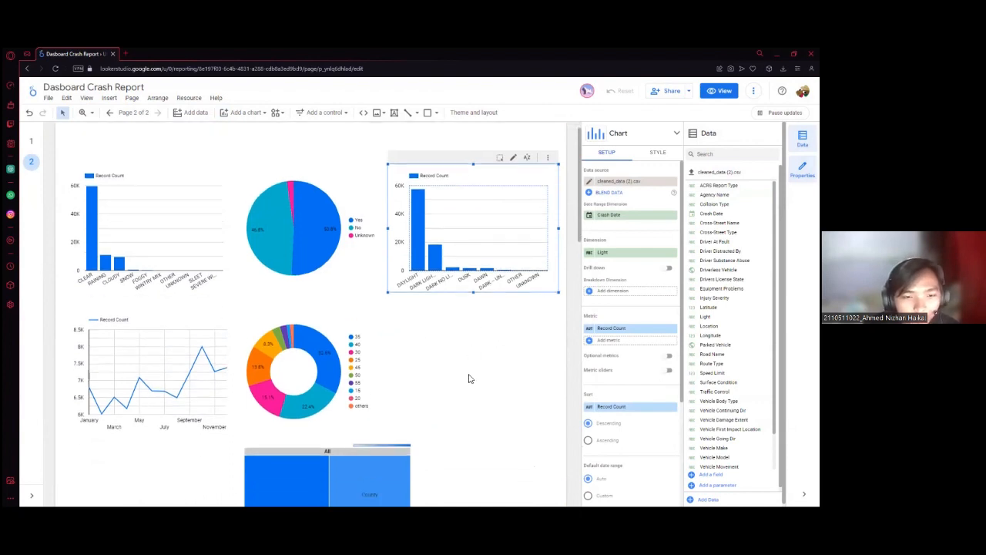
scroll(516, 256, "up", 3)
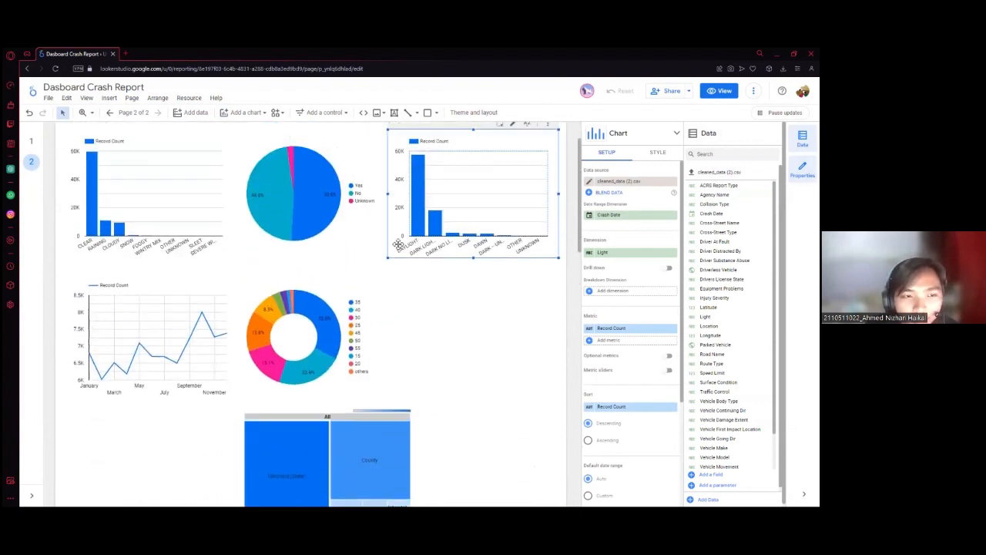
left_click(245, 112)
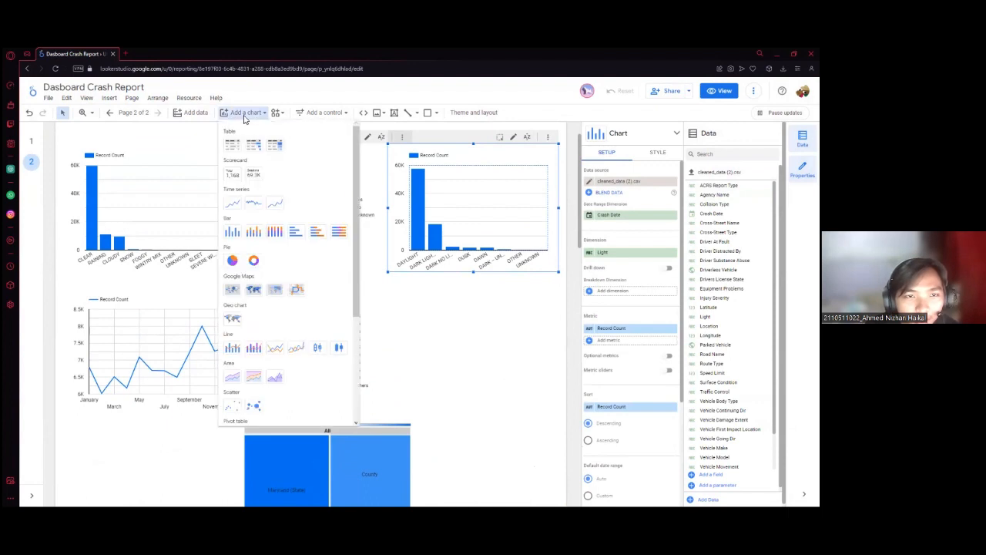
left_click(231, 206)
left_click(391, 289)
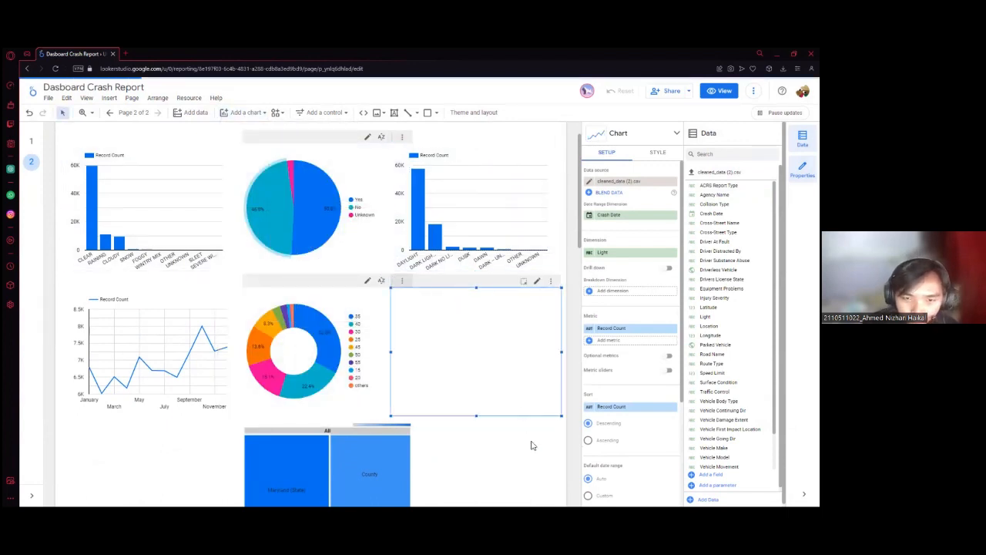
key("Delete")
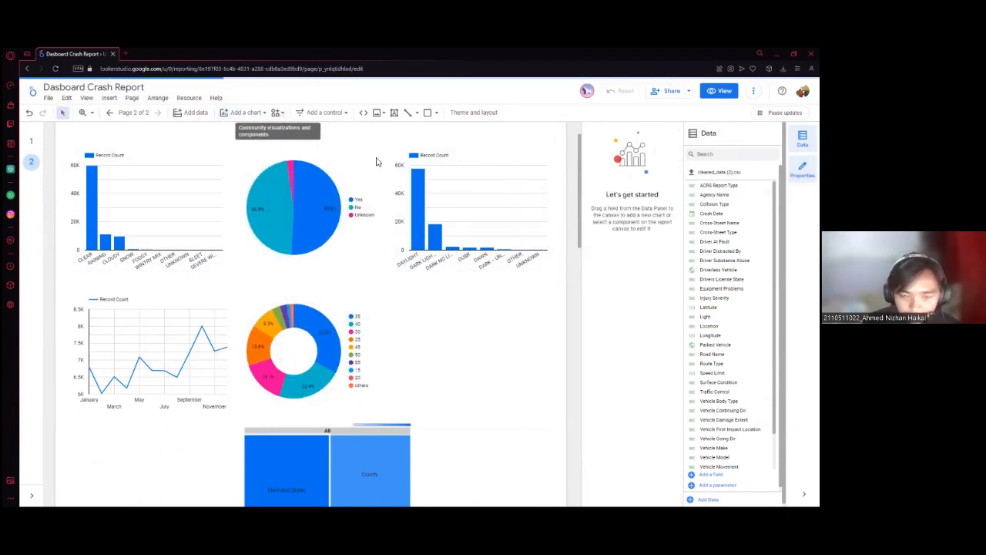
key("ctrl+z")
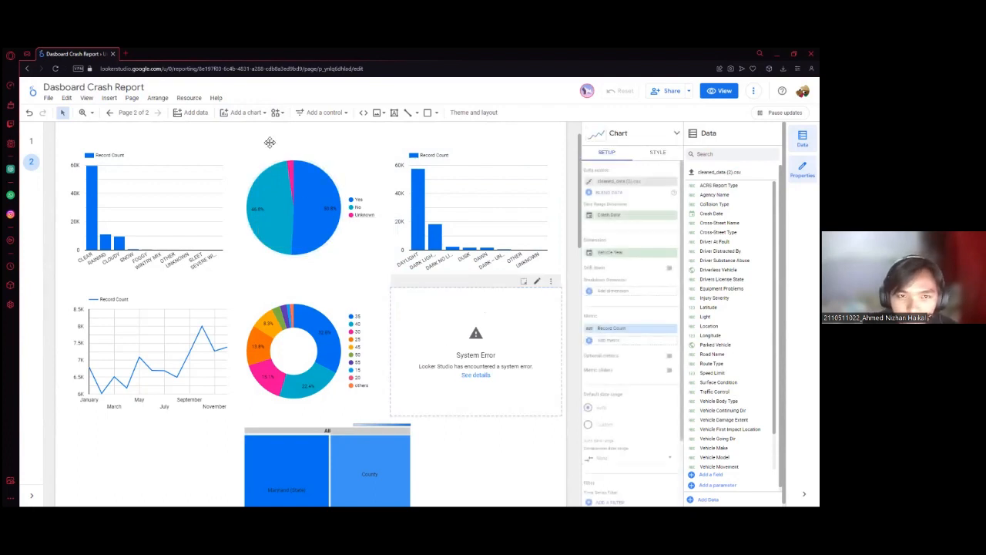
key("Delete")
- Insert a time series chart beside the donut chart, below the Light column chart
left_click(244, 112)
left_click(231, 206)
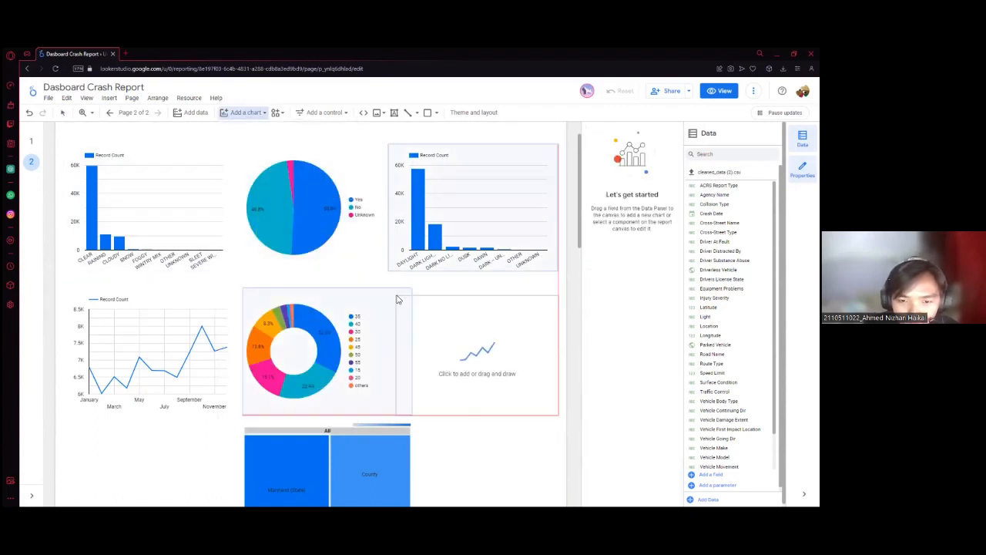
left_click(397, 296)
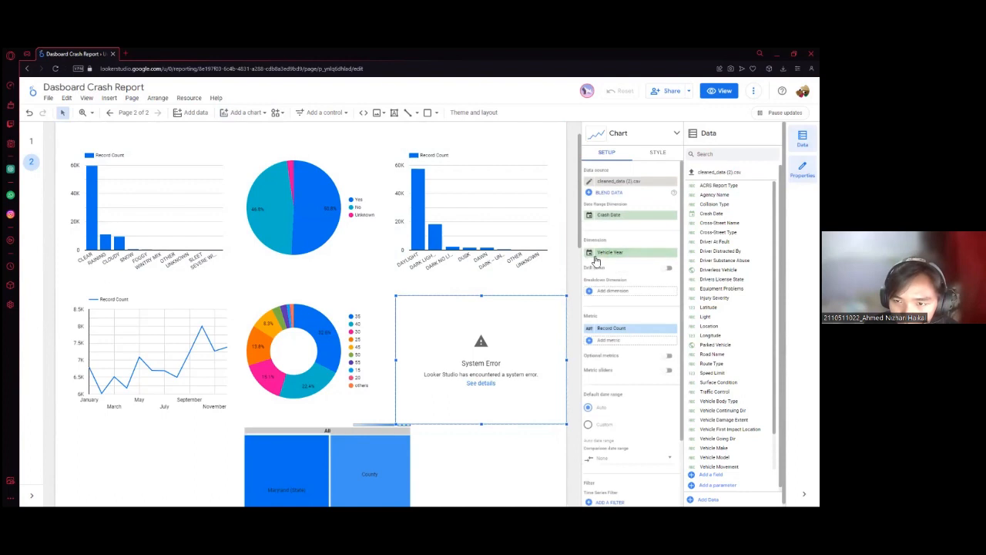
- Set the time series chart's dimension to Crash Date and its data type to Year
left_click(607, 253)
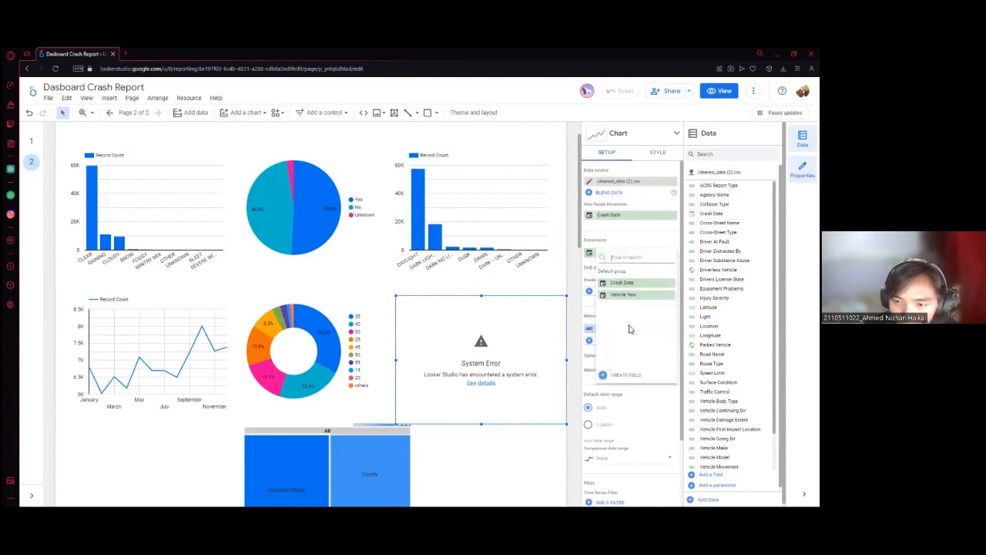
left_click(625, 284)
left_click(589, 254)
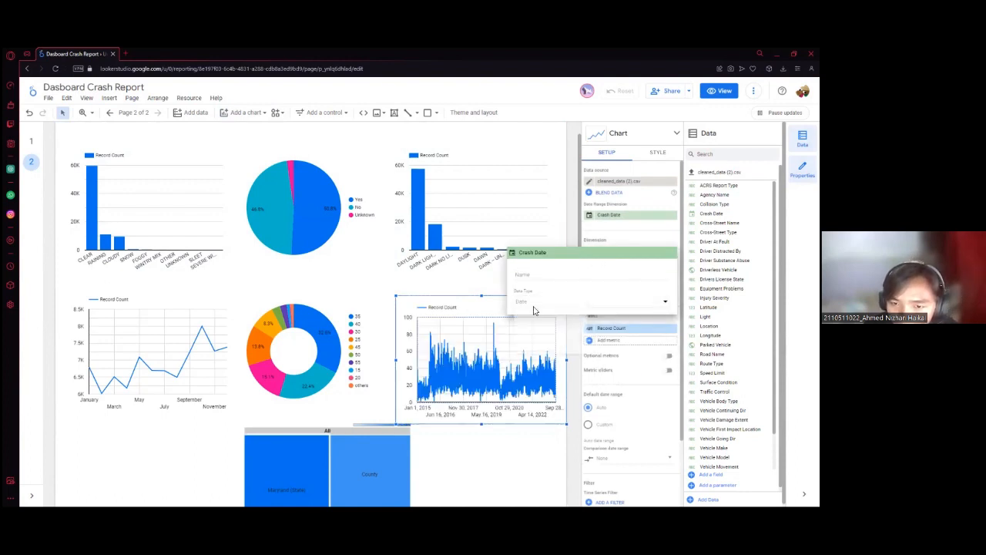
left_click(534, 307)
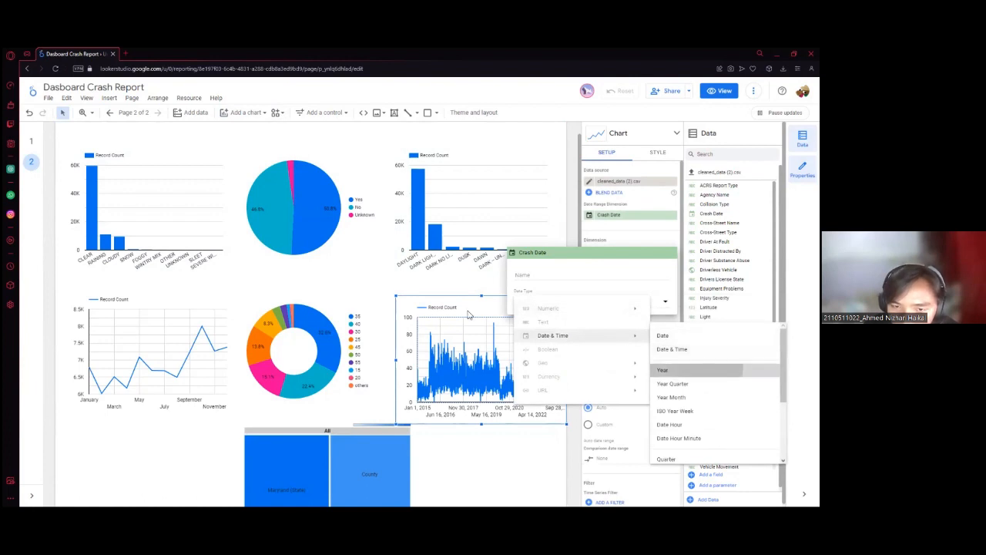
left_click(578, 444)
- Shift the yearly time series chart slightly left toward the donut chart, and move the treemap slightly left as well
scroll(485, 453, "down", 1)
left_click(486, 396)
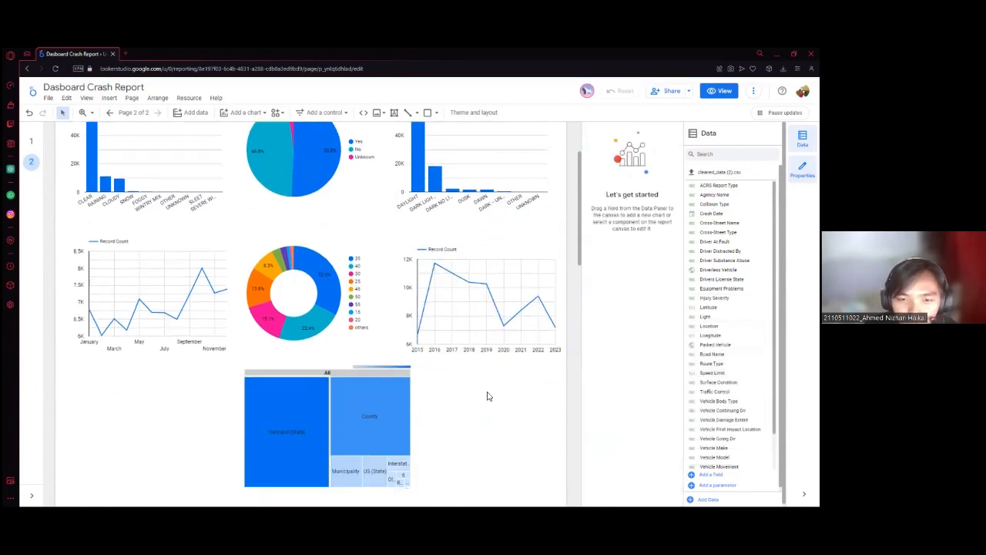
scroll(471, 273, "down", 2)
scroll(471, 223, "up", 2)
left_click(471, 224)
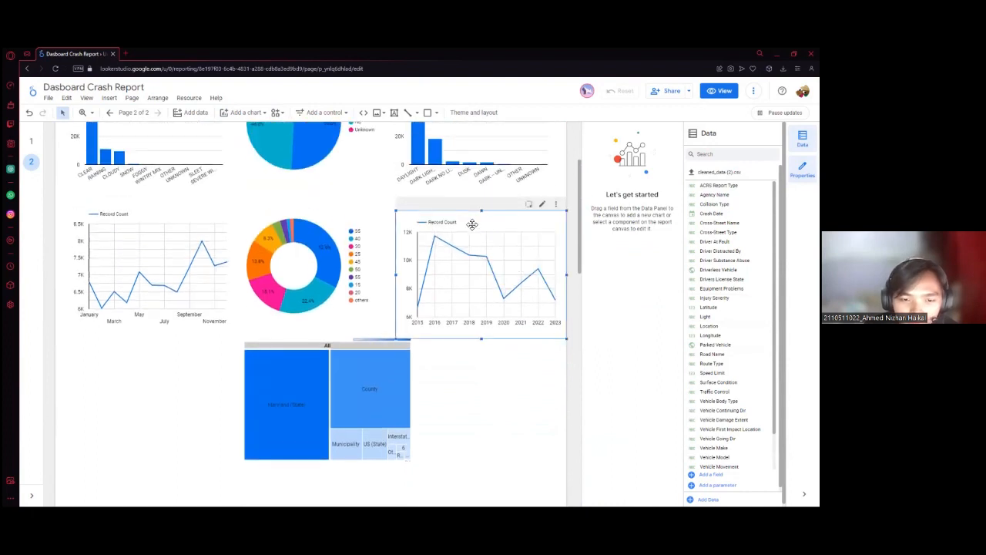
left_click(339, 337)
scroll(473, 393, "down", 1)
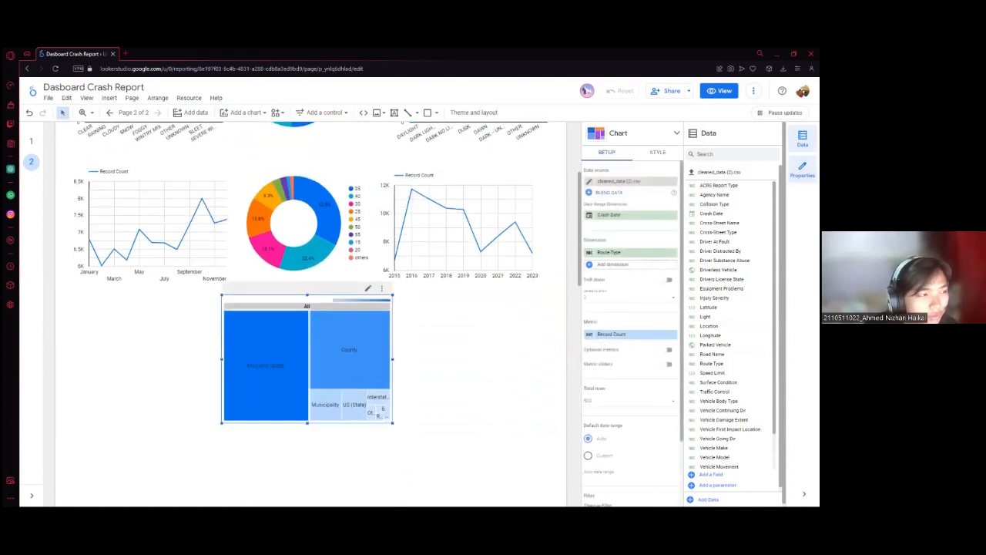
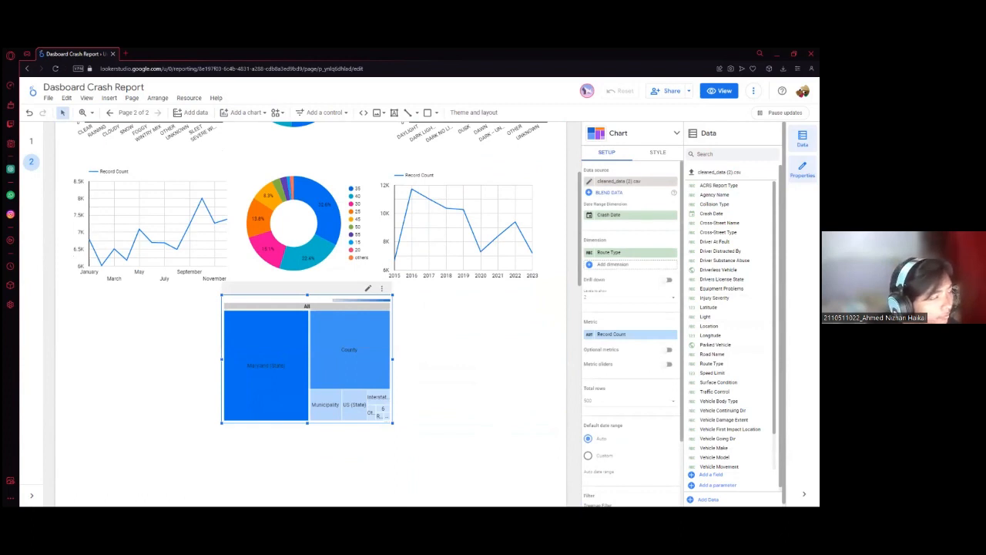
- Add a column chart below the monthly line chart and move the treemap right to make room for it
left_click(254, 112)
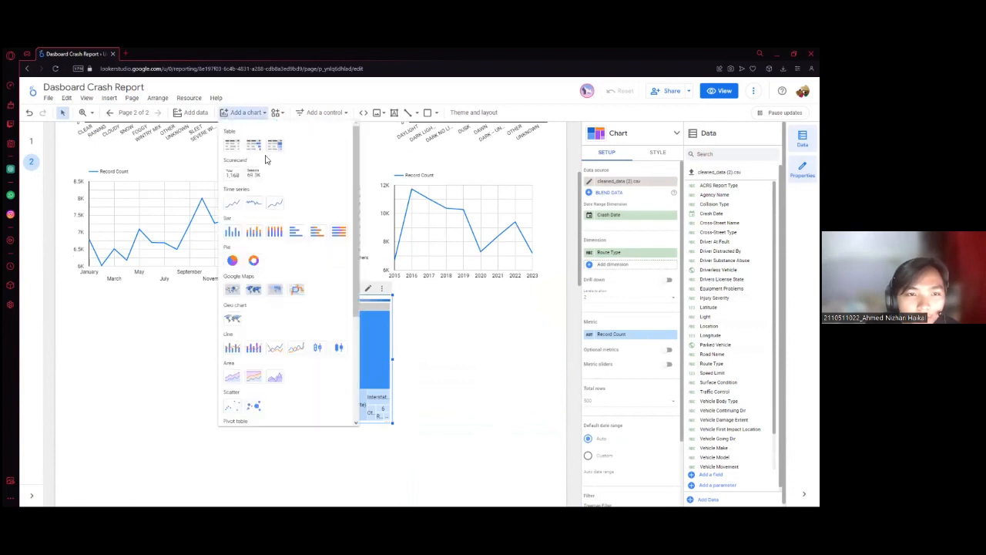
left_click(238, 231)
left_click(70, 295)
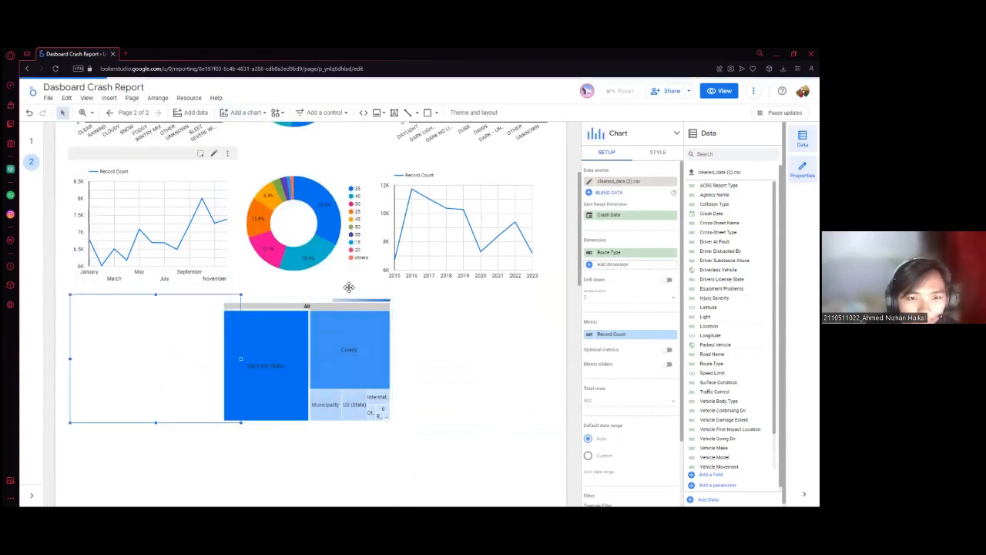
left_click(300, 302)
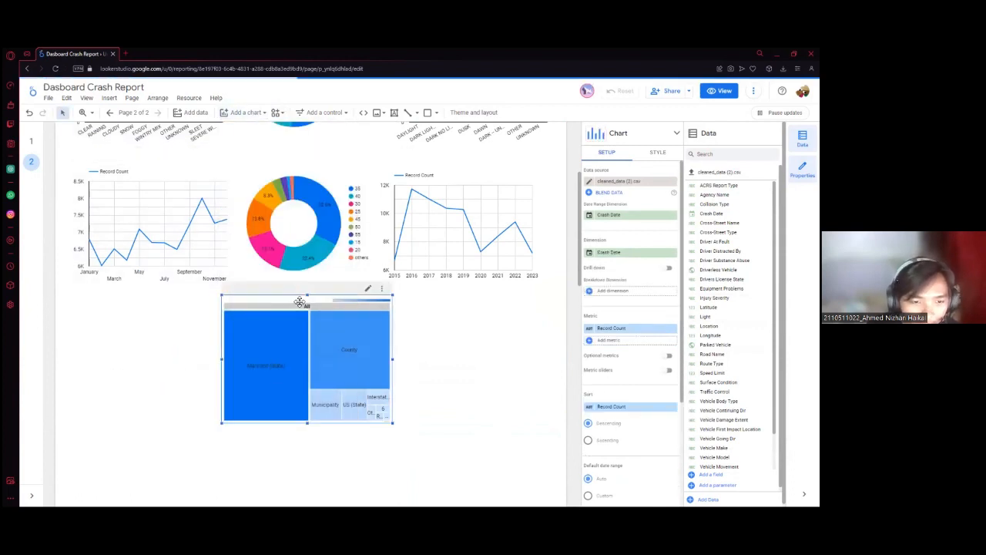
left_click(133, 302)
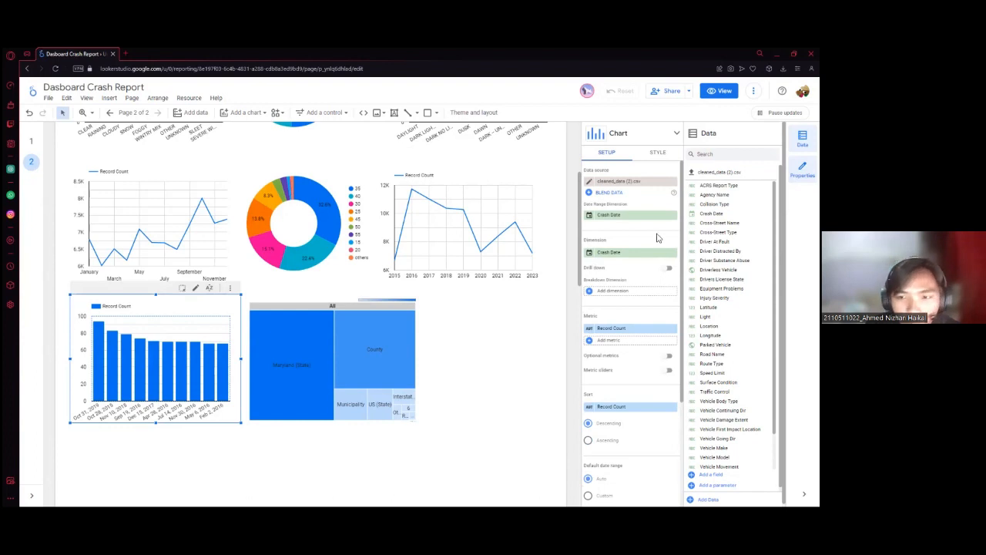
- Set the new column chart's dimension to Surface Condition
left_click(623, 254)
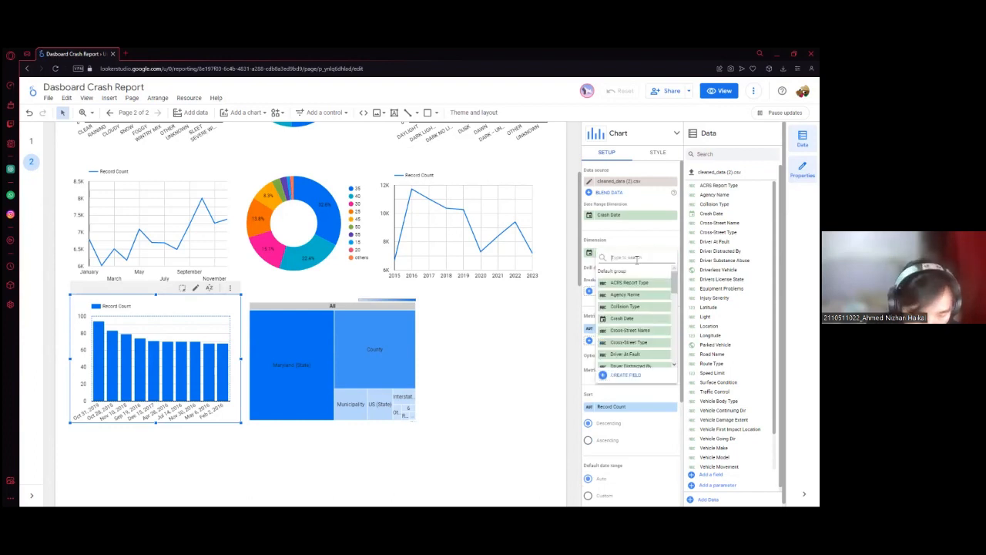
type("surfa")
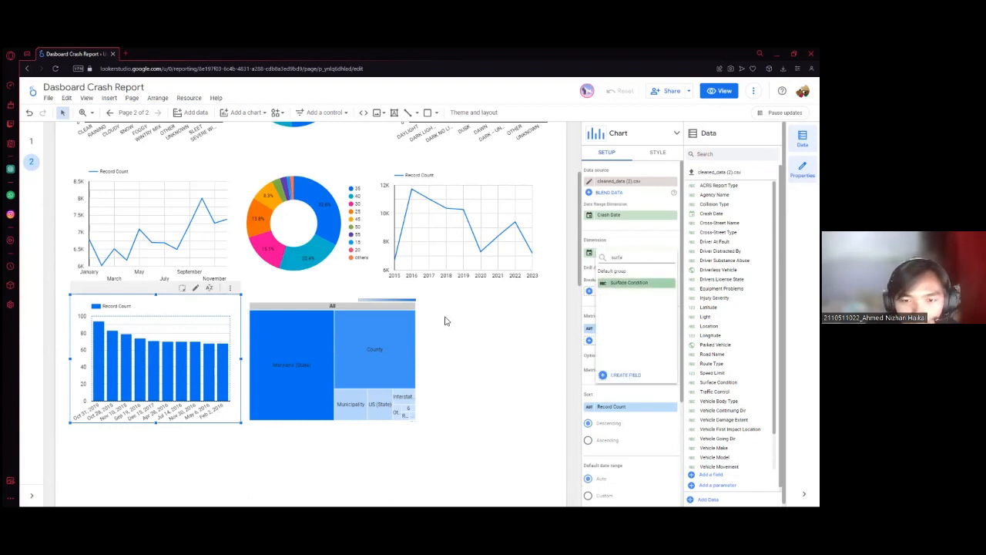
left_click(629, 283)
left_click(503, 327)
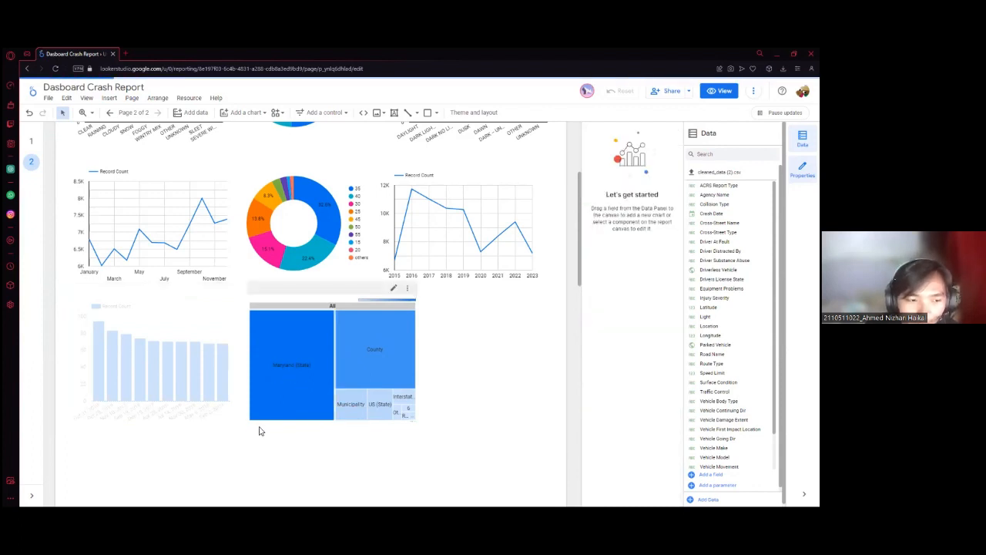
- Move the treemap down to free the space beside the surface condition chart
scroll(269, 443, "down", 2)
scroll(231, 216, "up", 2)
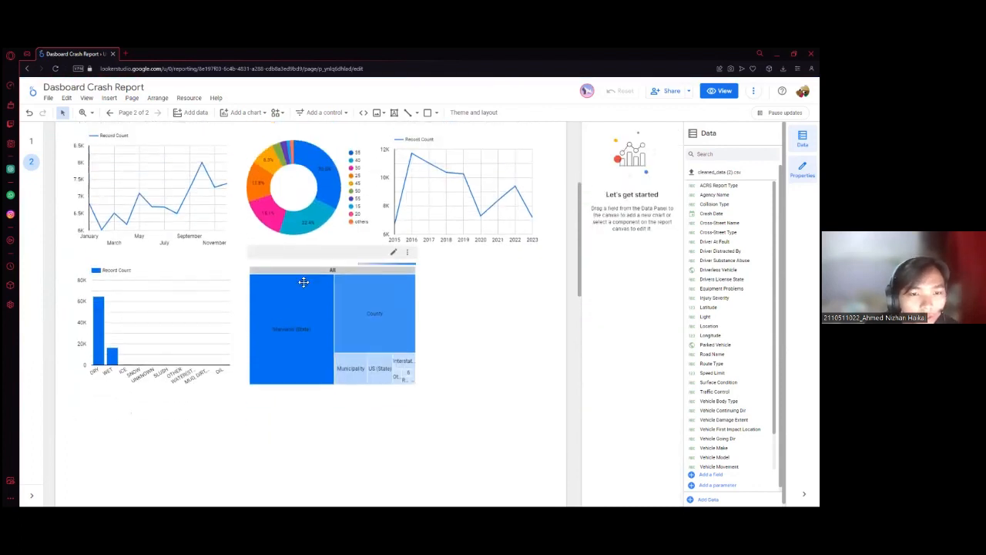
left_click(315, 345)
scroll(458, 332, "down", 1)
scroll(453, 311, "down", 3)
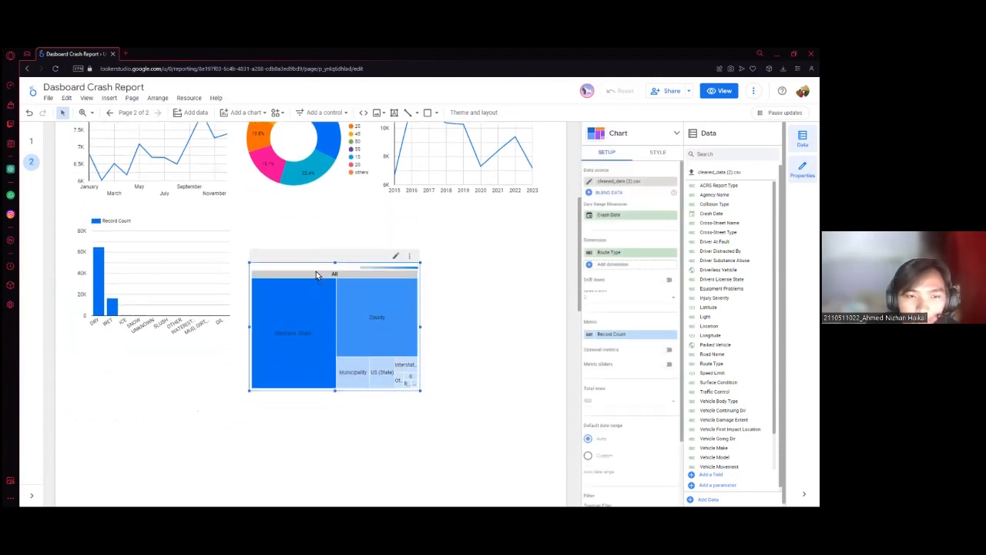
left_click(297, 224)
- Insert a column chart beside the surface condition chart, under the donut chart
left_click(247, 113)
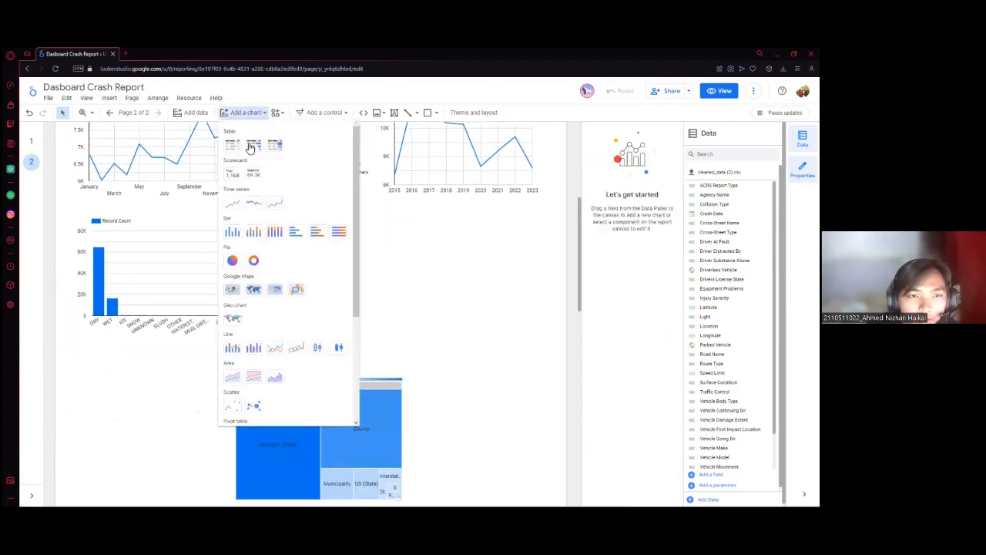
left_click(233, 236)
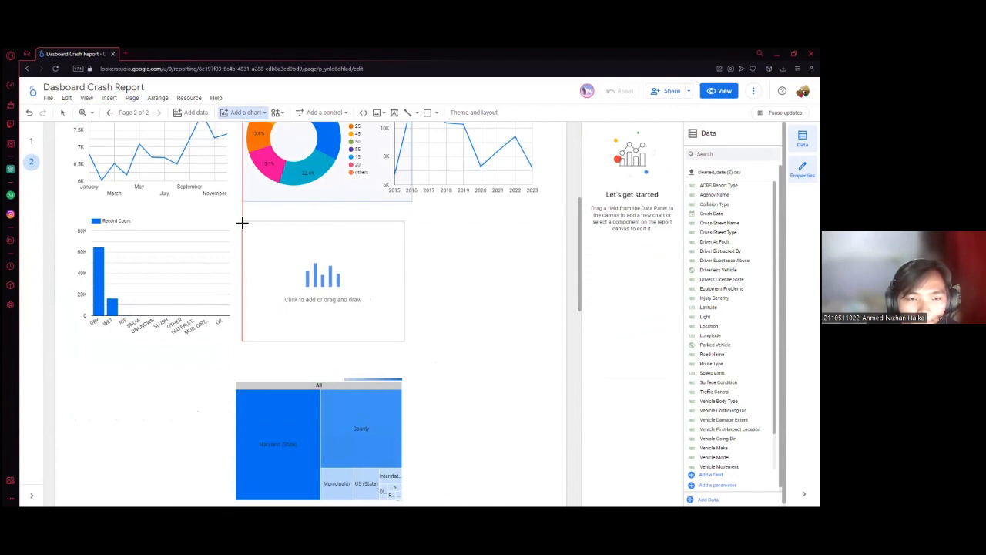
left_click(243, 222)
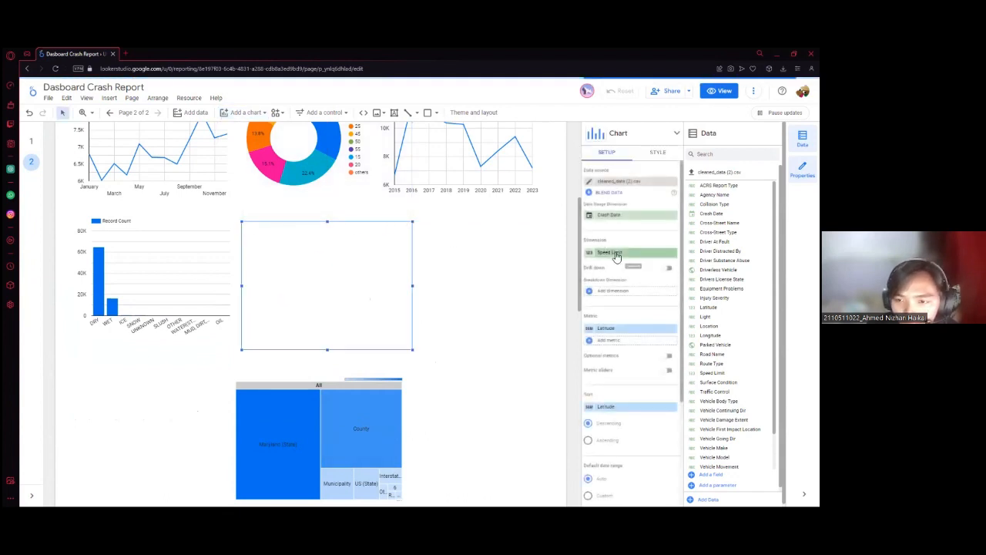
- Set the dimension of the column chart under the donut to Driver Substance Abuse
left_click(617, 253)
type("subst")
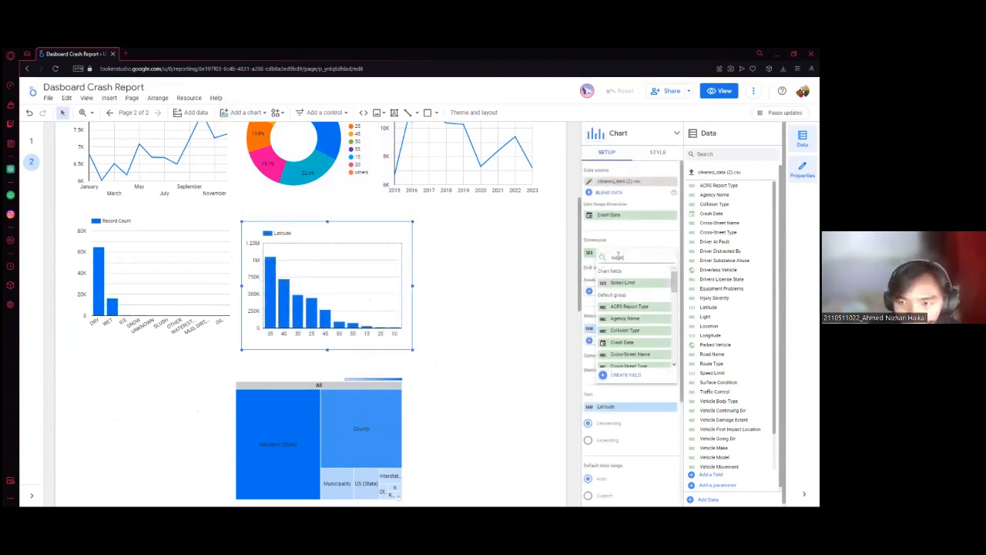
type("ance")
left_click(636, 282)
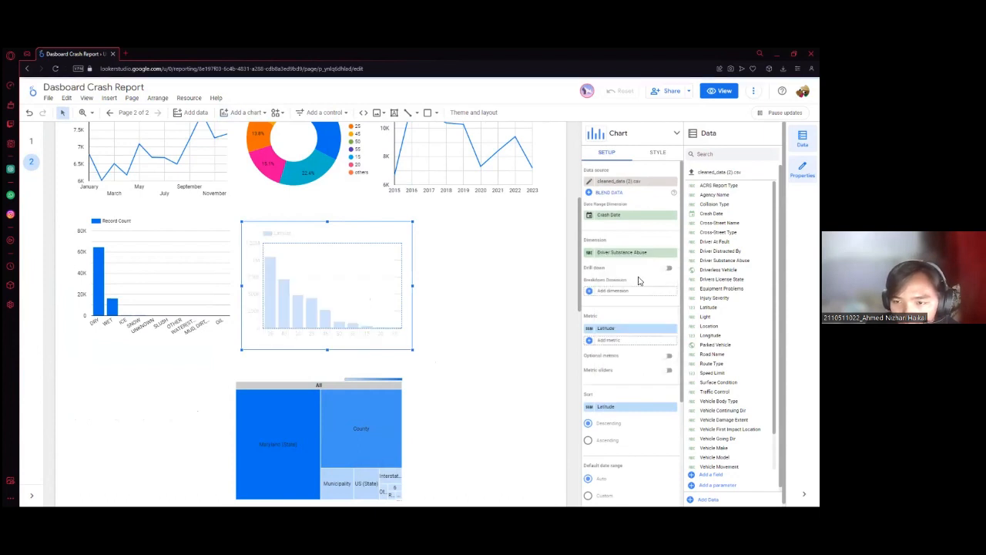
left_click(464, 262)
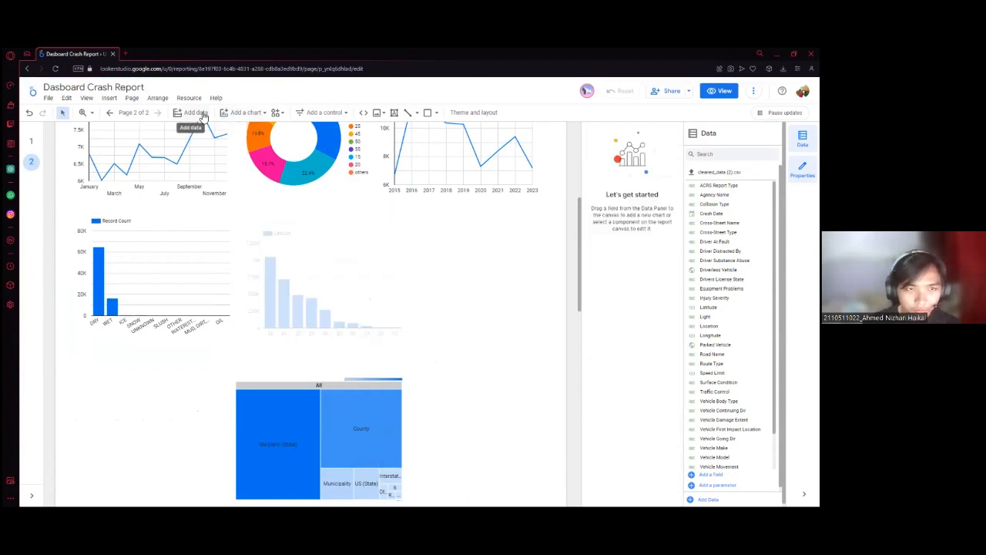
- Add a column chart under the yearly line chart, completing the row of three charts
left_click(243, 112)
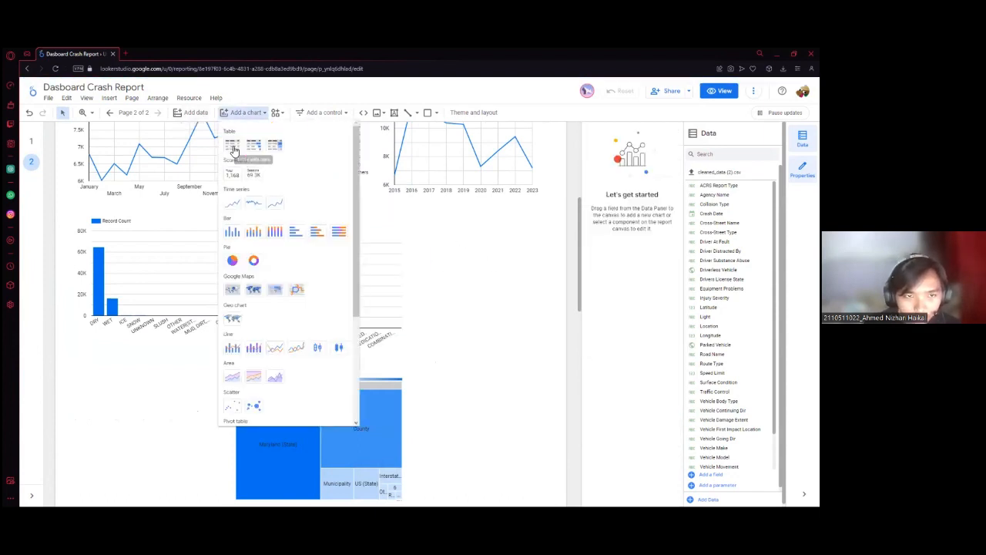
left_click(231, 199)
left_click(409, 230)
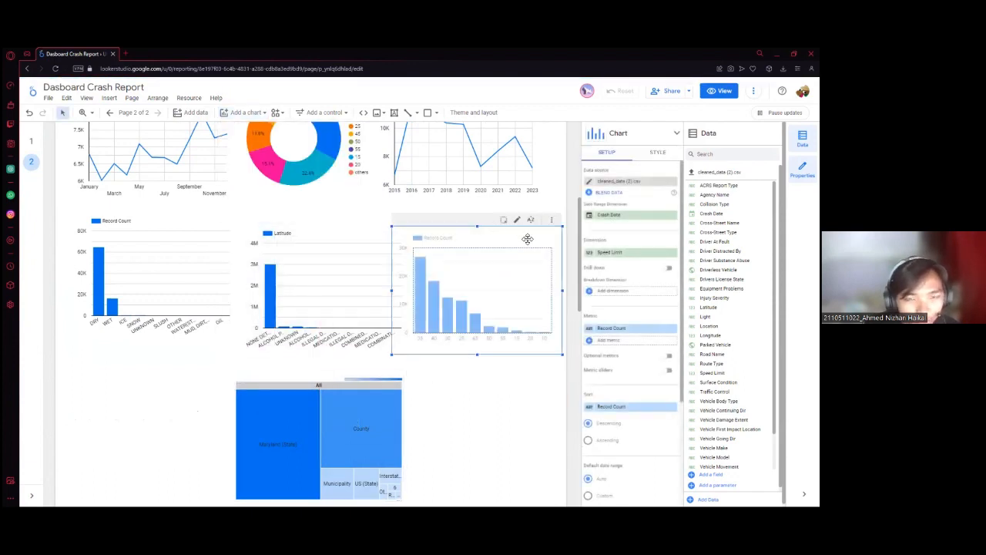
- Change the dimension of the column chart under the yearly line chart to Injury Severity
left_click(625, 254)
type("I")
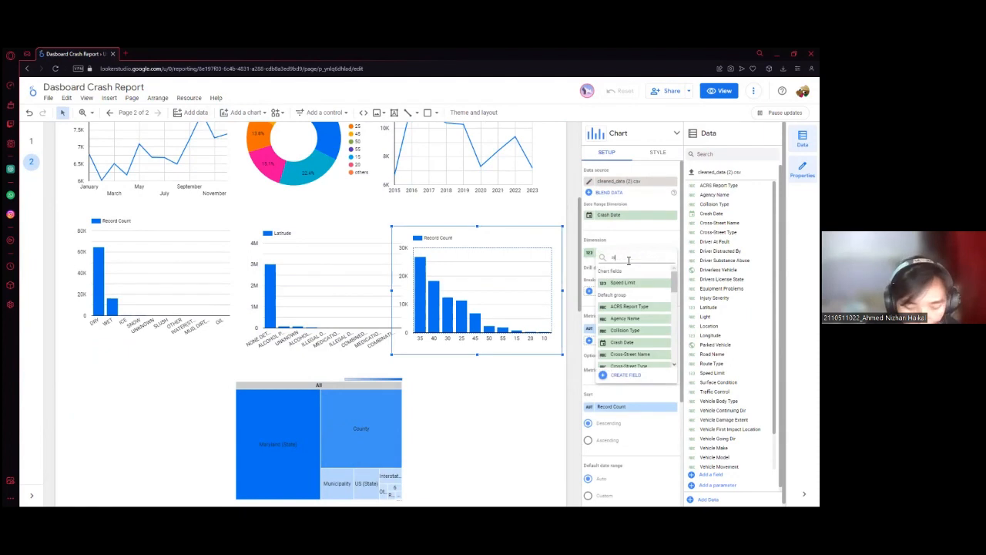
type("njury")
left_click(651, 287)
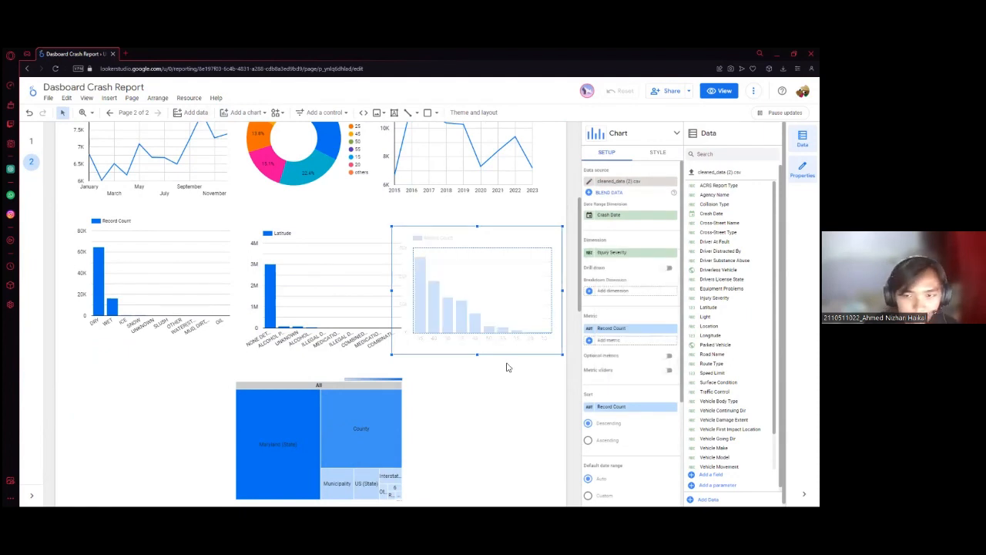
- Add a column chart below the surface condition chart and shift the treemap right so they sit side by side
scroll(505, 370, "down", 3)
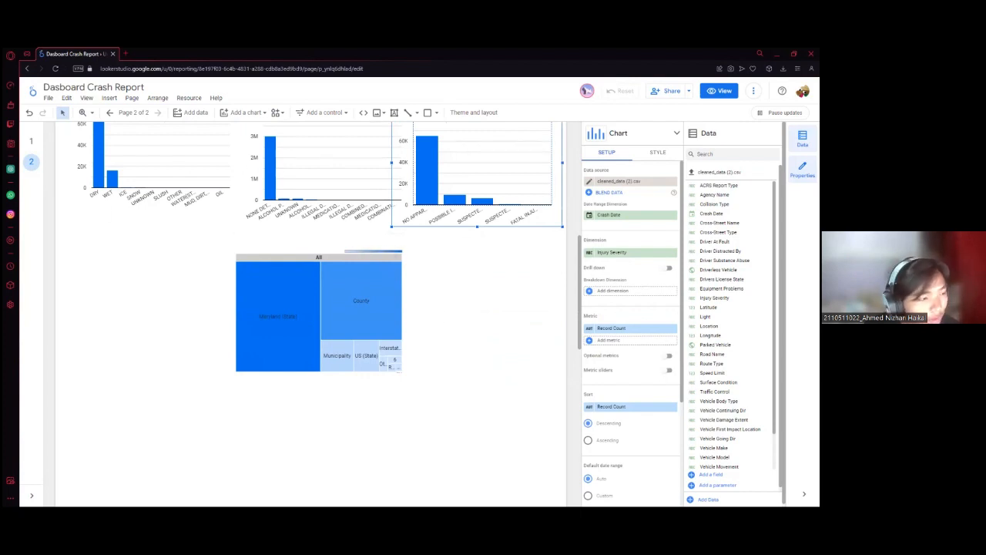
scroll(224, 205, "up", 3)
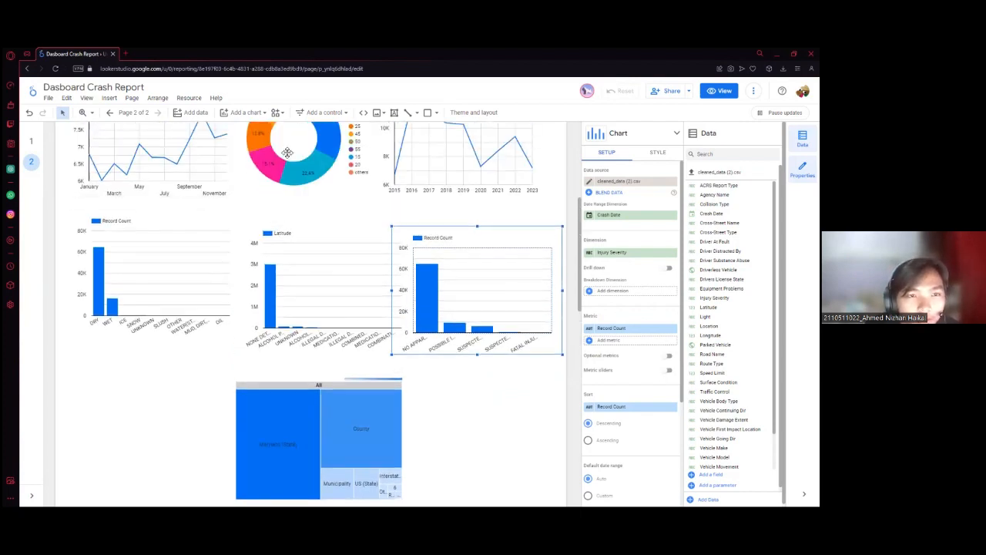
scroll(235, 177, "down", 3)
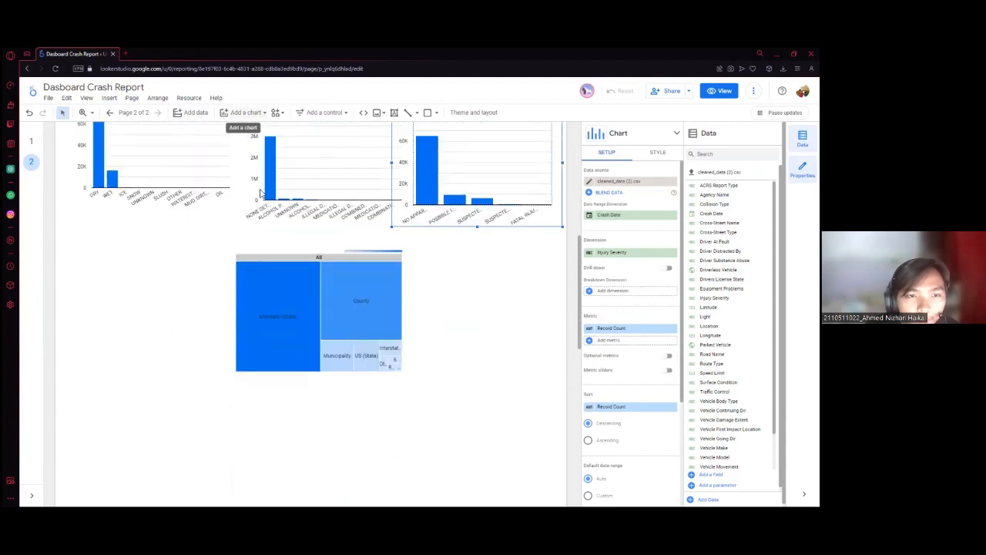
left_click(245, 113)
left_click_drag(73, 244, 234, 372)
left_click(288, 250)
left_click_drag(301, 258, 319, 258)
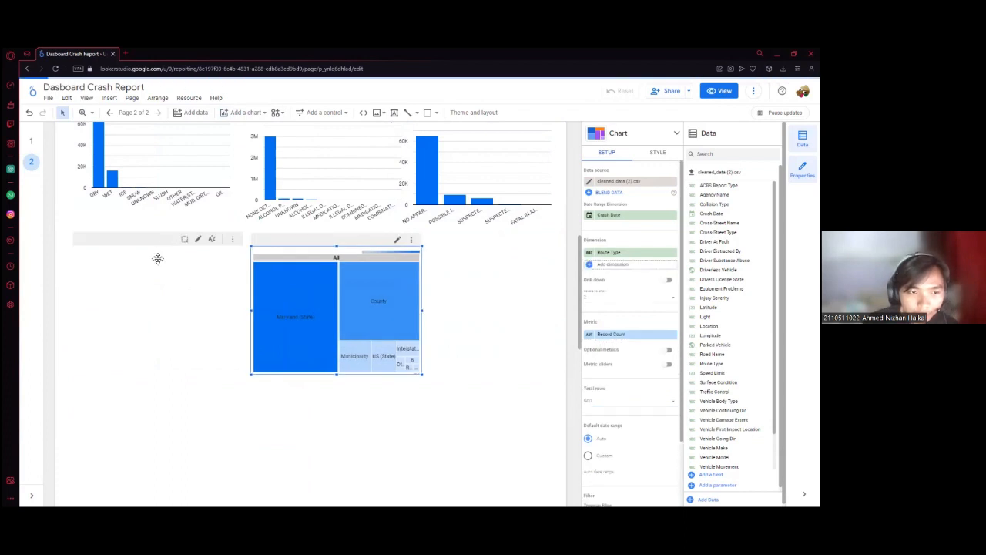
- Set the dimension of the column chart beside the treemap to Cross-Street Type
left_click(176, 252)
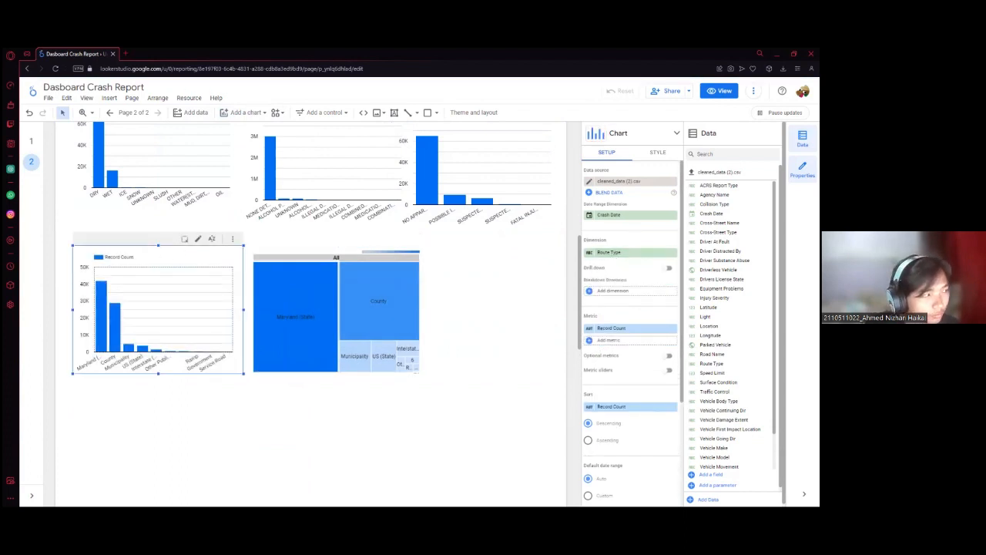
left_click(616, 253)
type("cross")
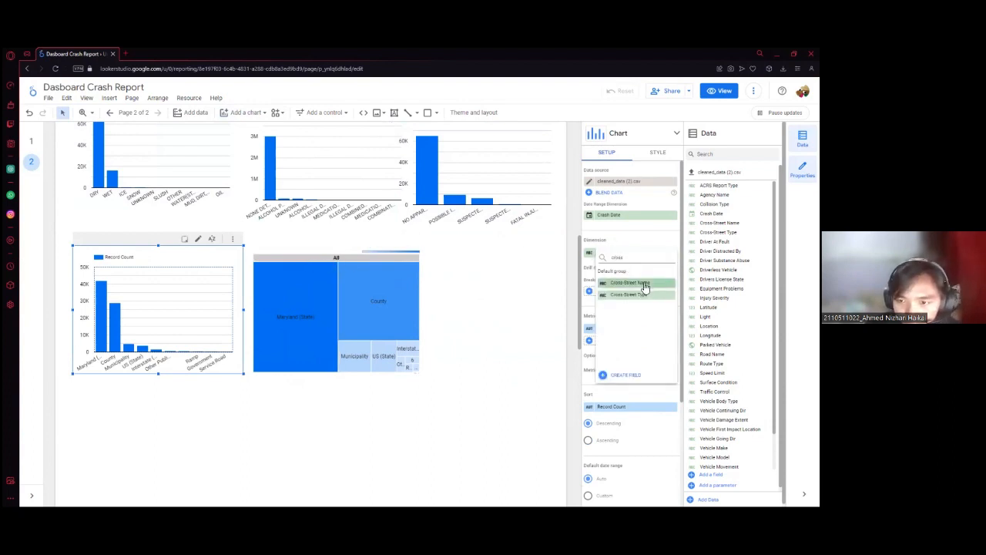
left_click(636, 296)
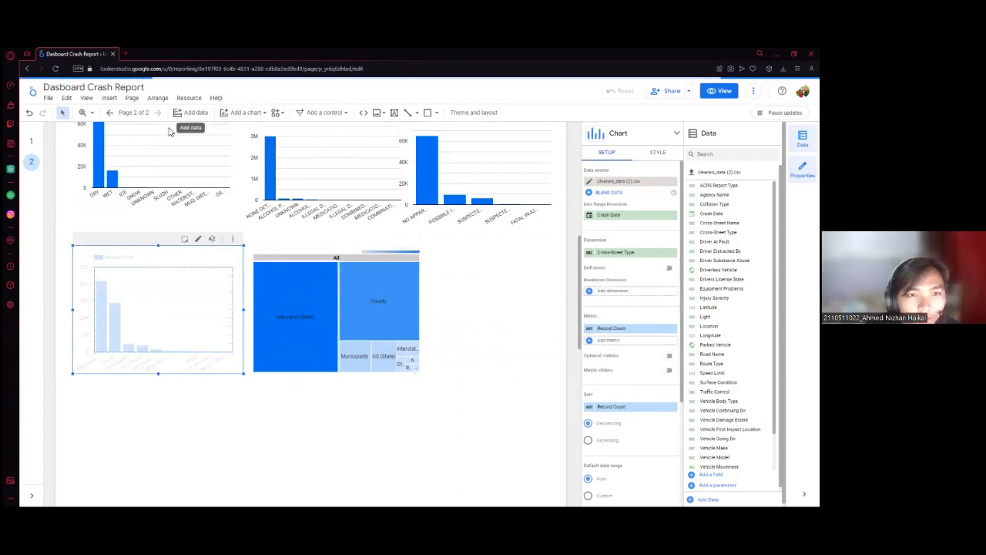
- Place another column chart on the other side of the treemap, below the injury severity chart
left_click(238, 112)
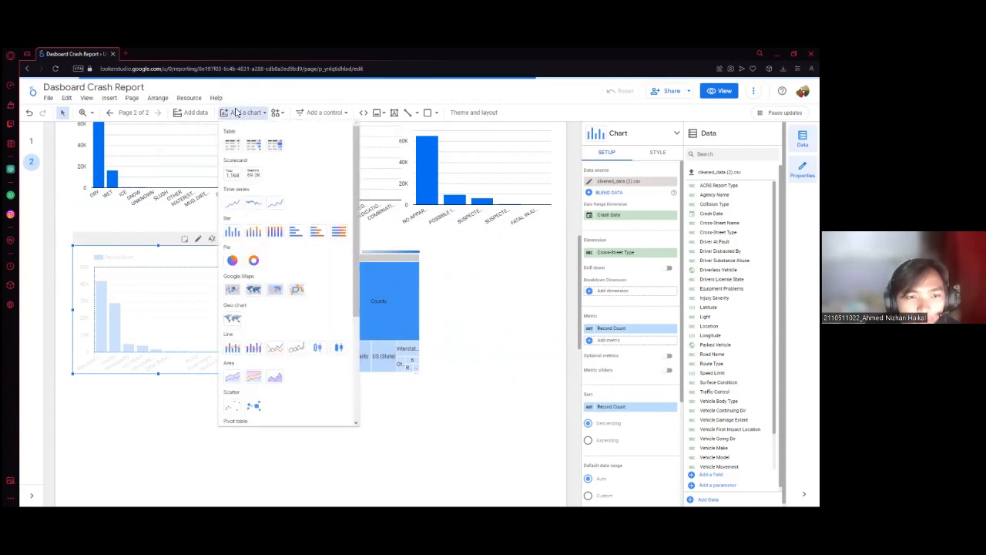
left_click(238, 113)
left_click(238, 113)
left_click(231, 231)
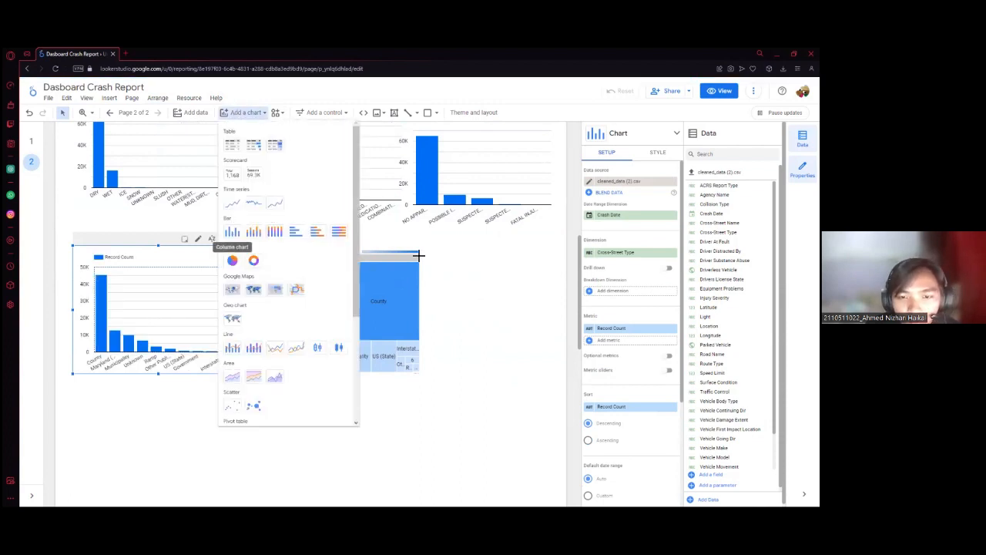
left_click(419, 252)
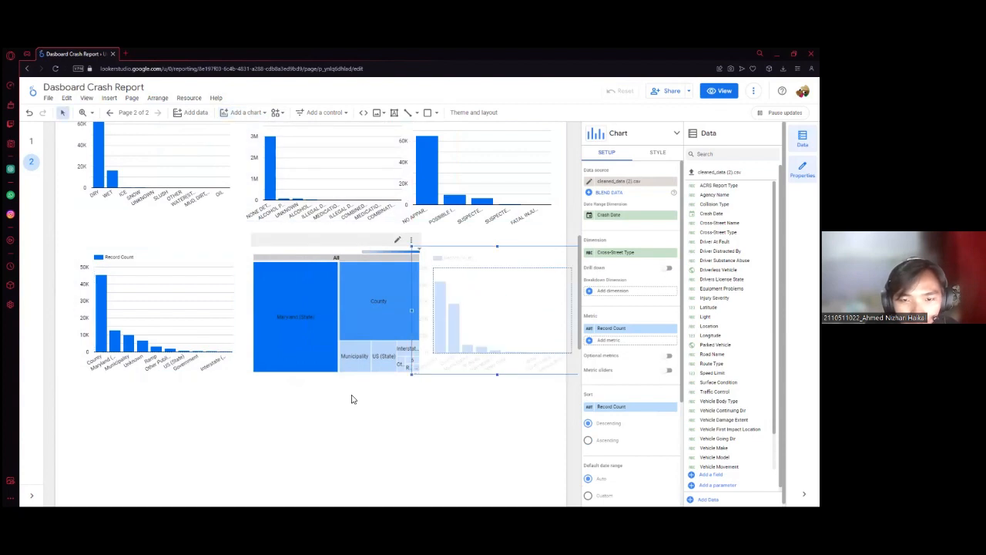
scroll(609, 257, "down", 1)
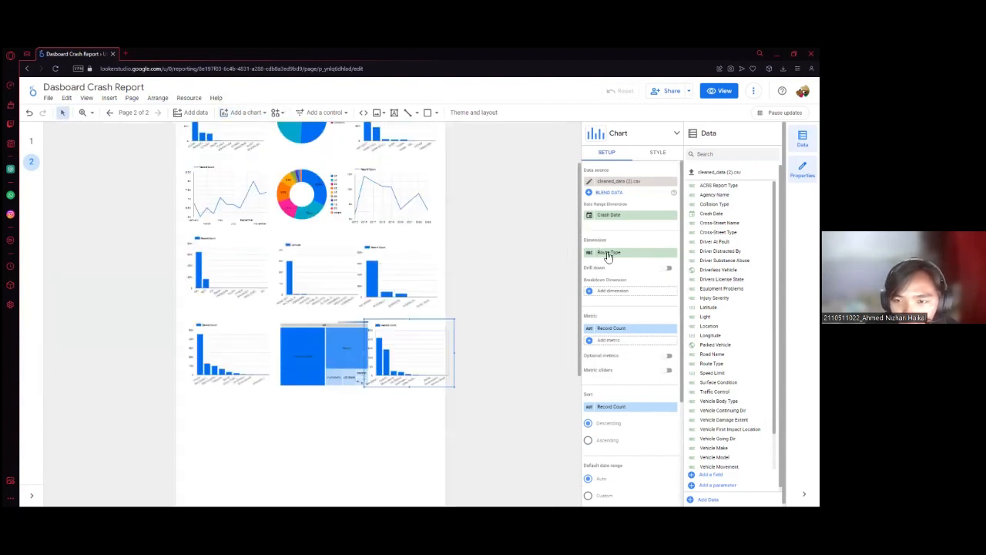
scroll(611, 258, "up", 2)
scroll(619, 270, "down", 1)
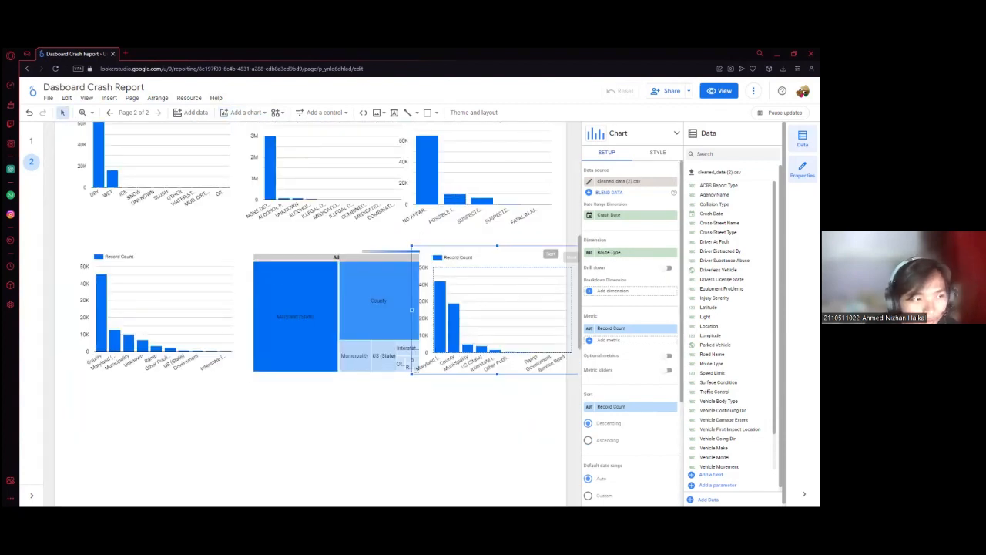
- Set the dimension of the column chart below the injury severity chart to Traffic Control
left_click(612, 253)
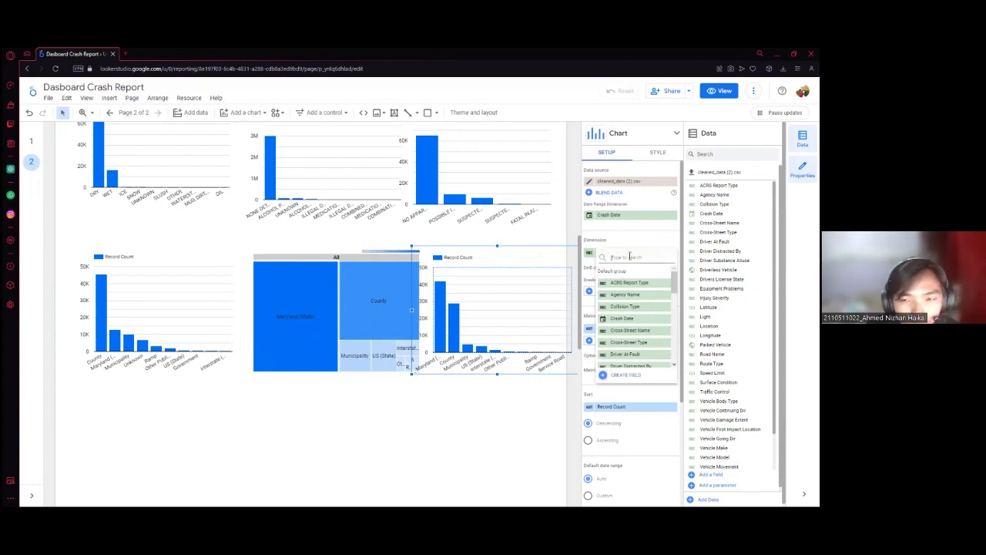
type("tra")
left_click(616, 295)
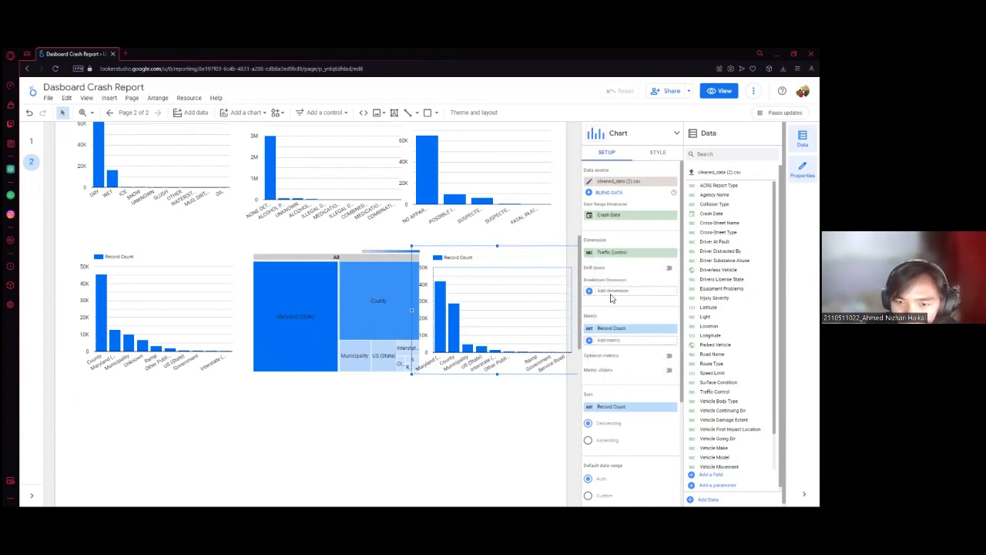
scroll(442, 436, "down", 4)
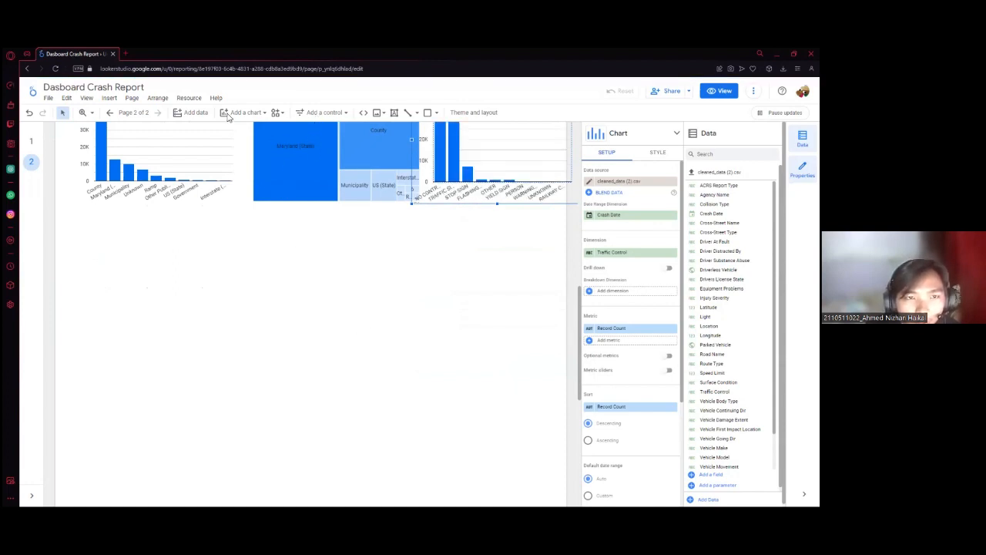
- Add a column chart with the Driver Distracted By dimension in a new row below the cross-street chart and treemap
left_click(322, 113)
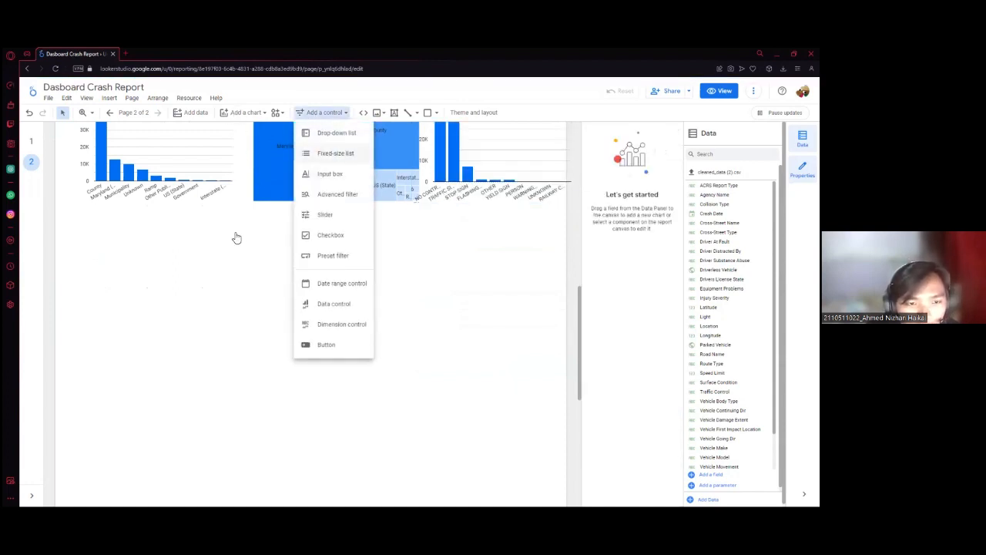
left_click(203, 323)
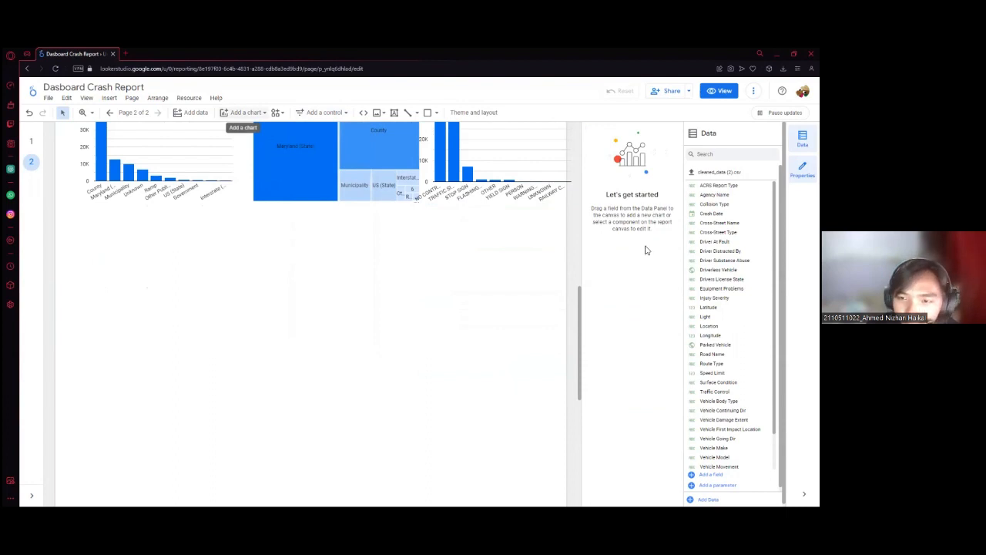
left_click(244, 112)
left_click(232, 231)
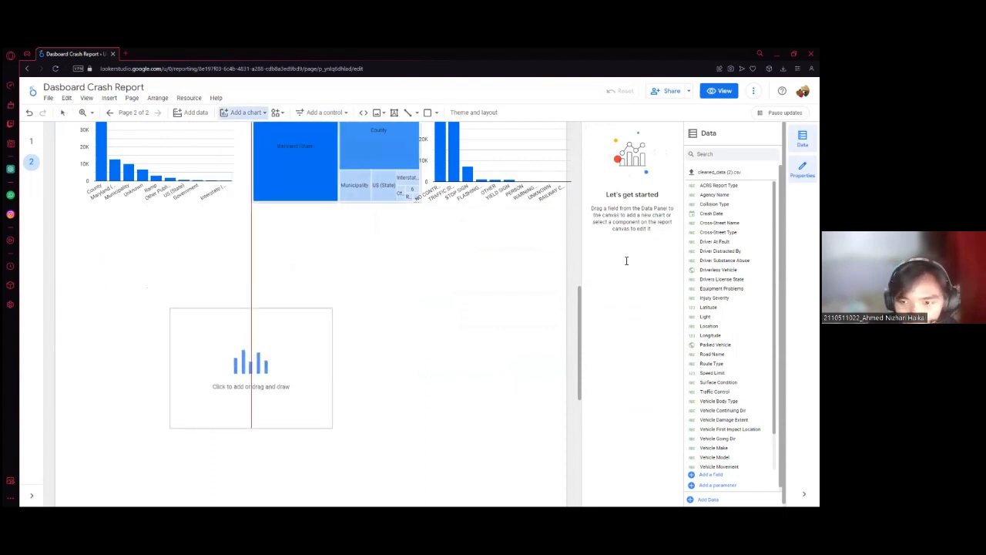
left_click(214, 329)
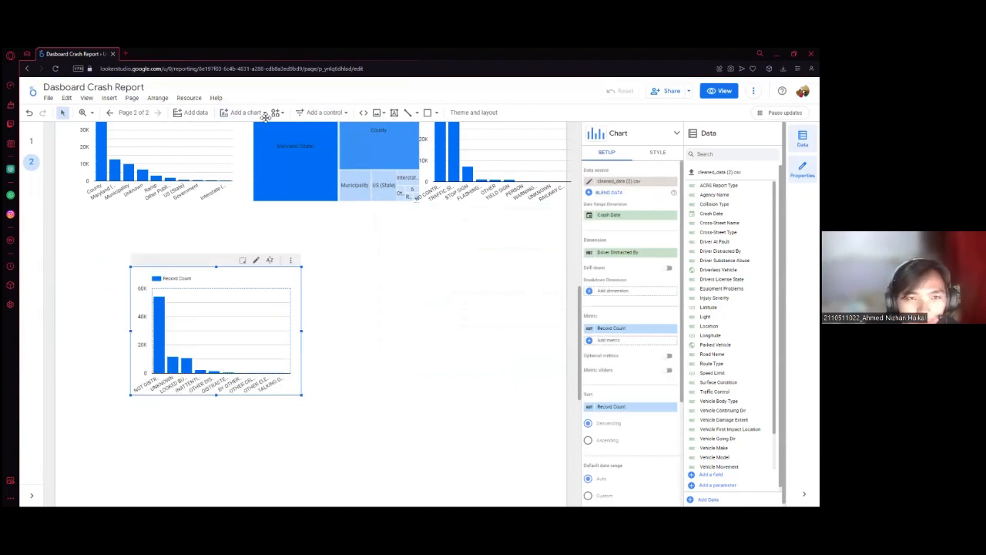
- Place another column chart level with and beside the Driver Distracted By chart, and set its dimension to Vehicle Damage Extent
left_click(235, 236)
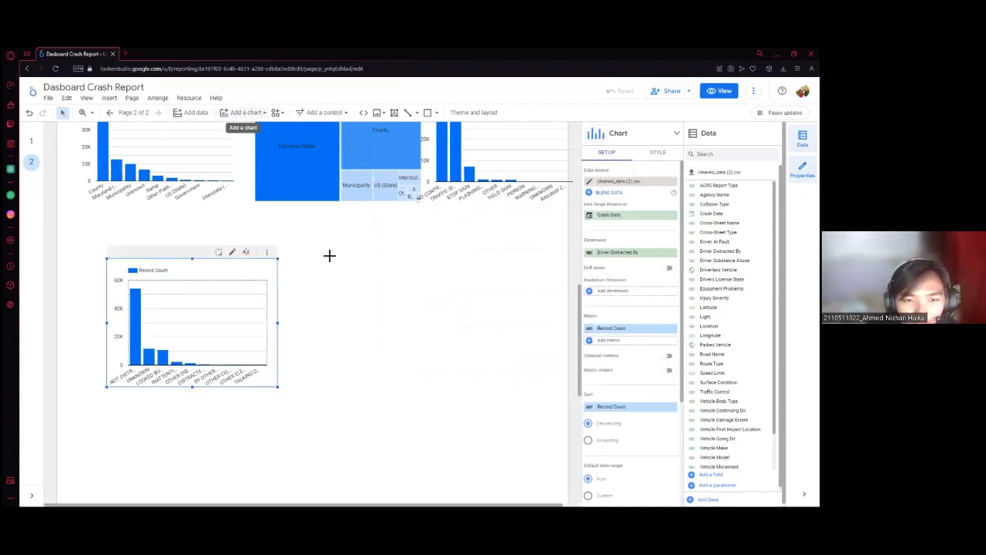
left_click(322, 259)
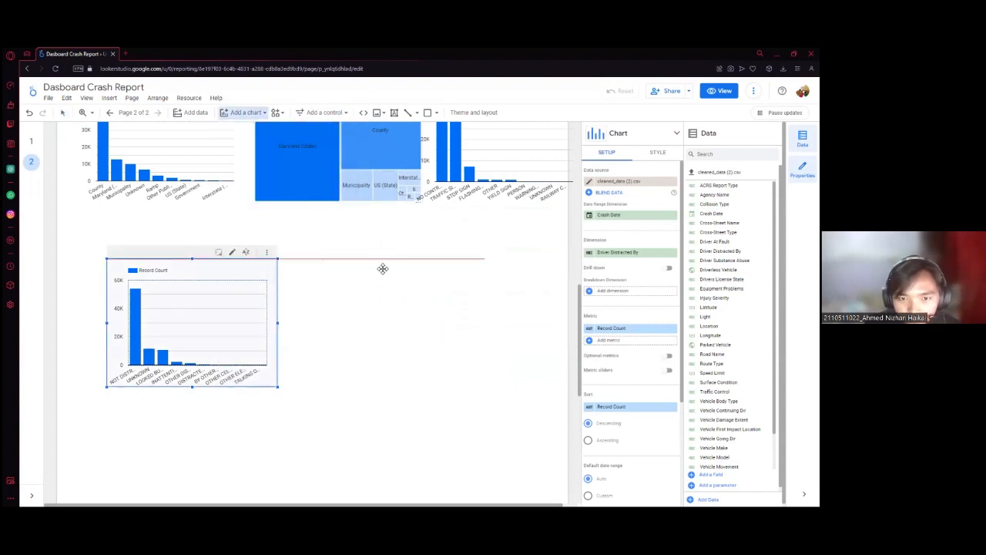
left_click(616, 252)
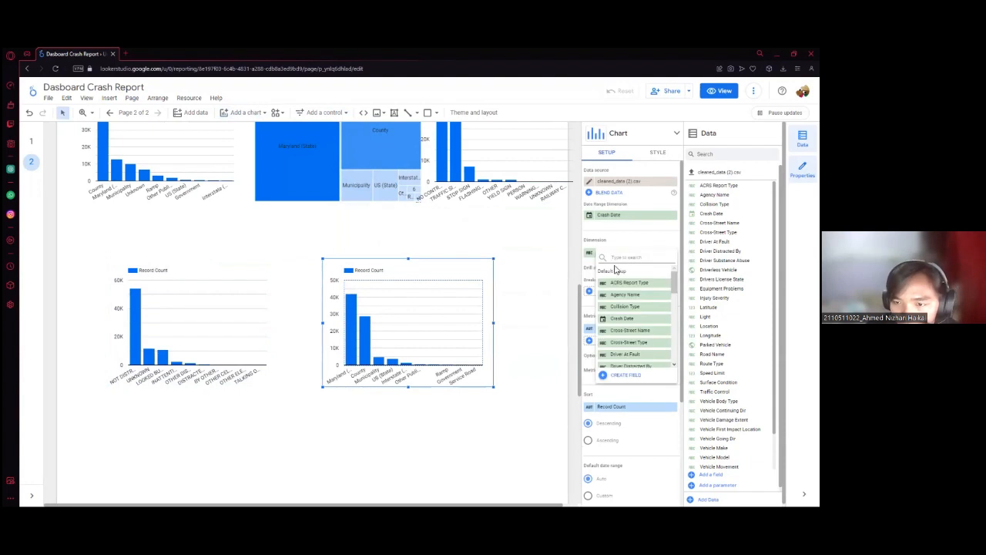
type("vehic")
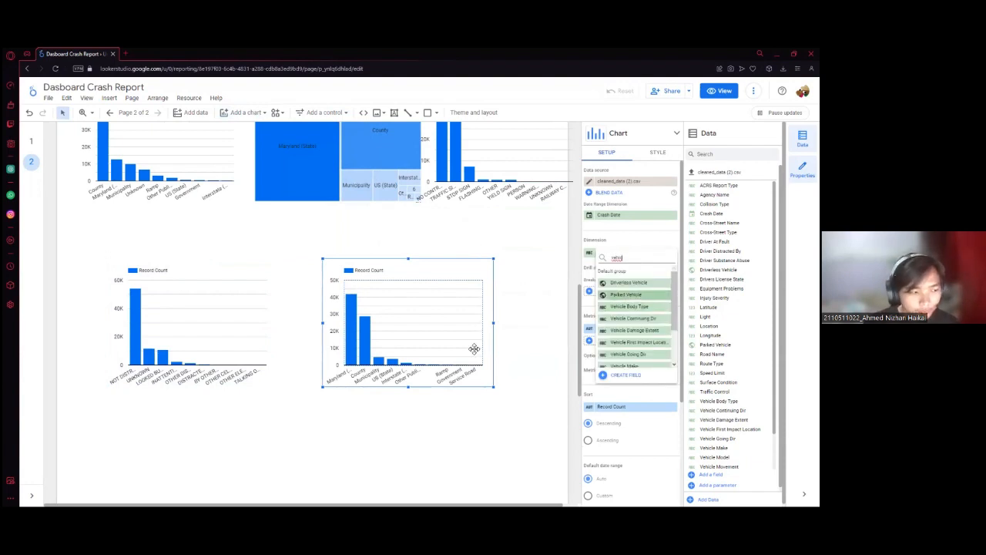
scroll(633, 295, "down", 1)
left_click(633, 289)
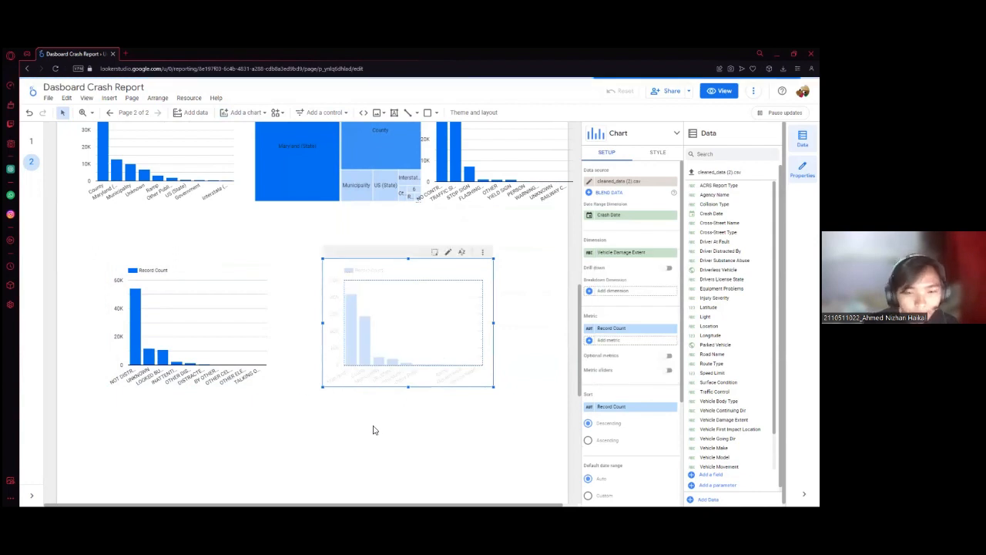
left_click(302, 275)
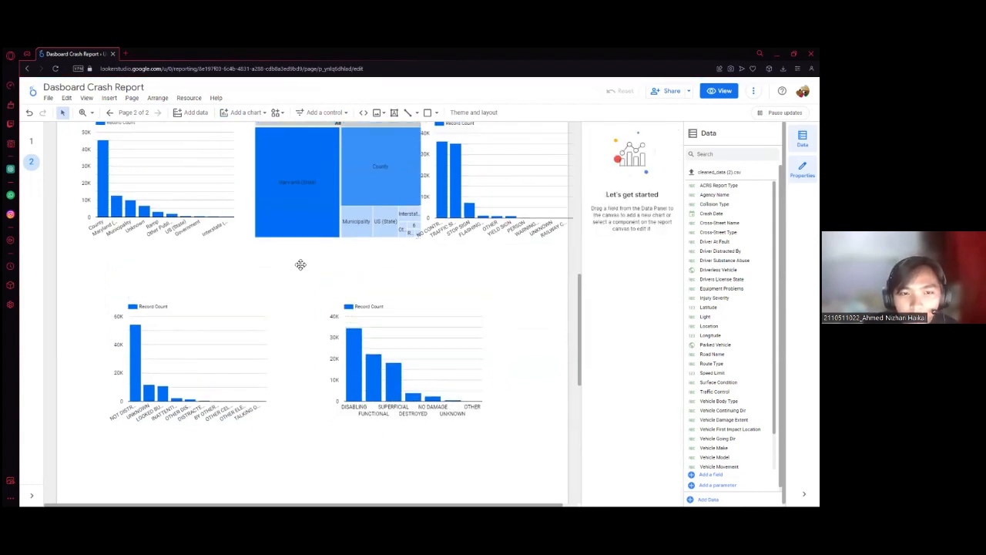
- Review the arrangement of all charts on page 2 from the first row to the last
scroll(300, 264, "up", 3)
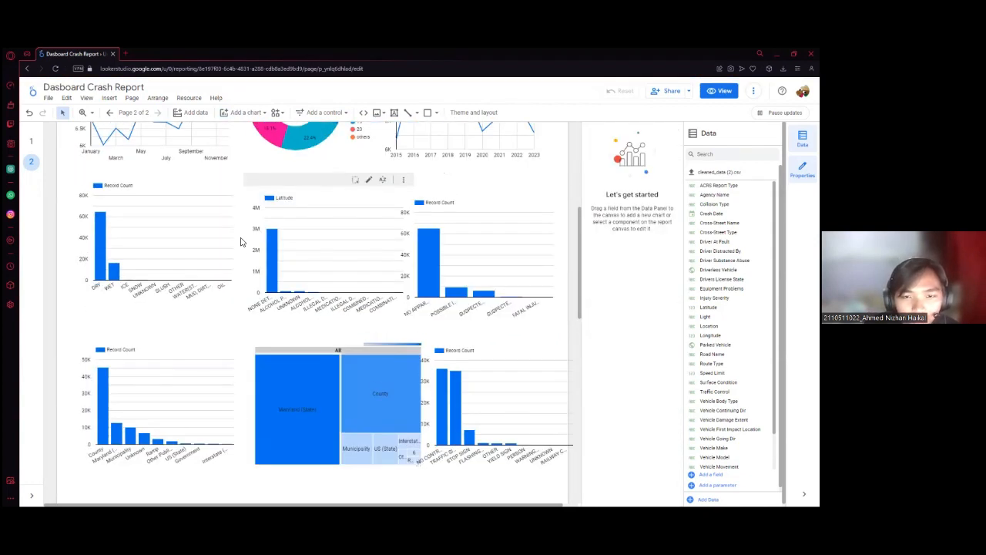
scroll(242, 237, "up", 3)
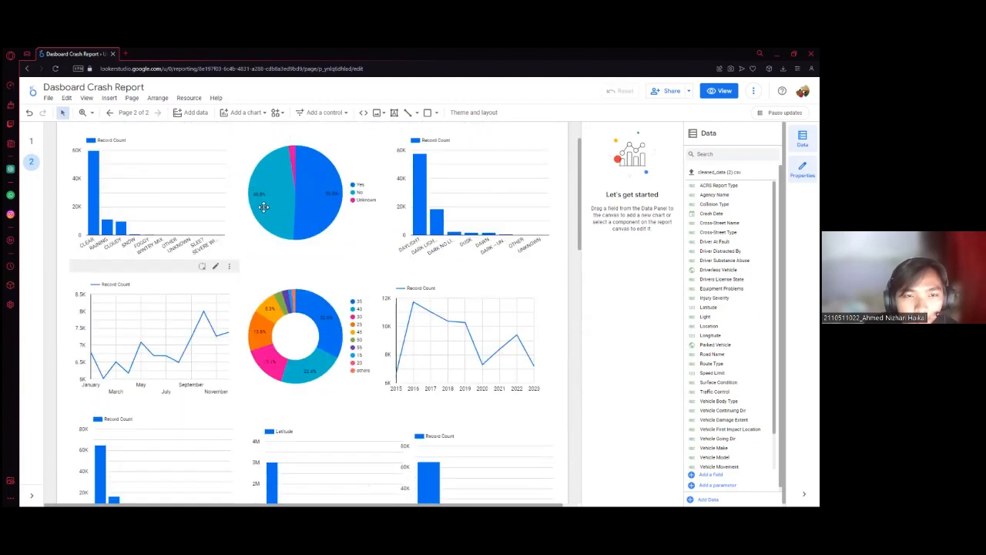
scroll(264, 203, "down", 1)
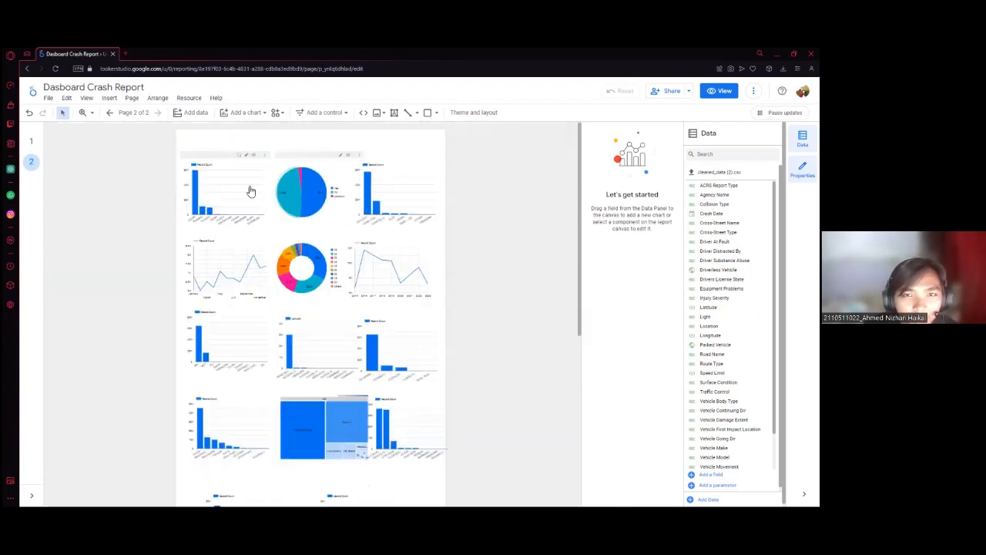
scroll(232, 194, "up", 2)
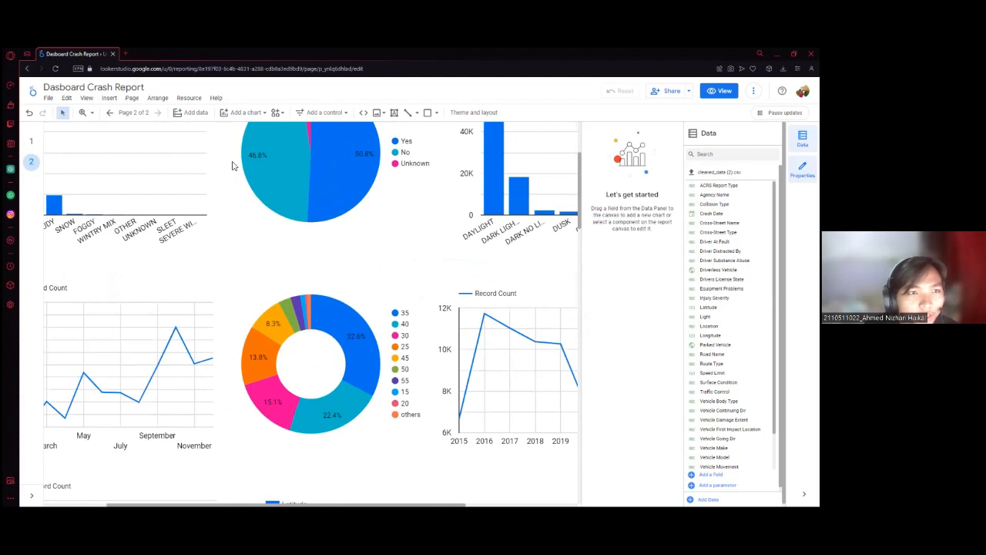
scroll(232, 165, "down", 2)
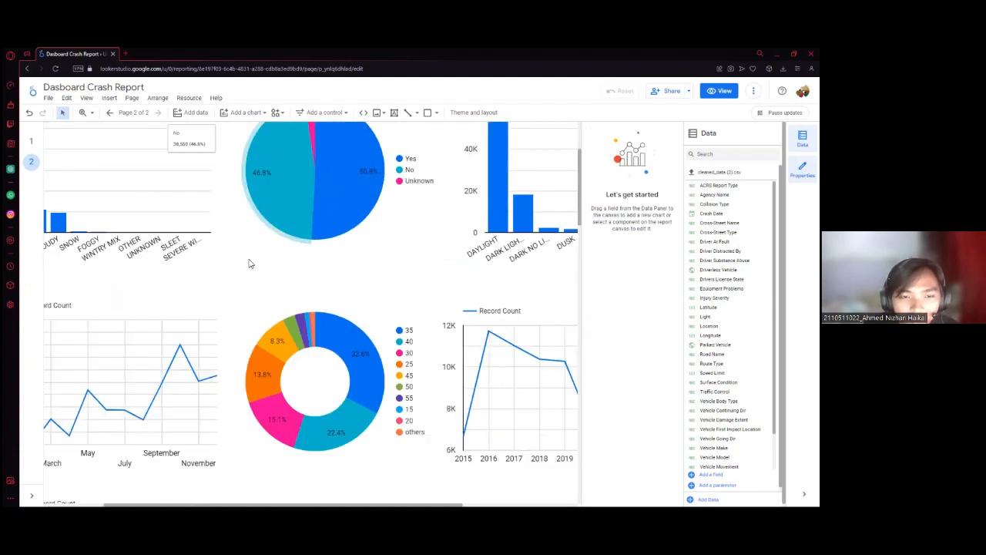
scroll(262, 231, "down", 5)
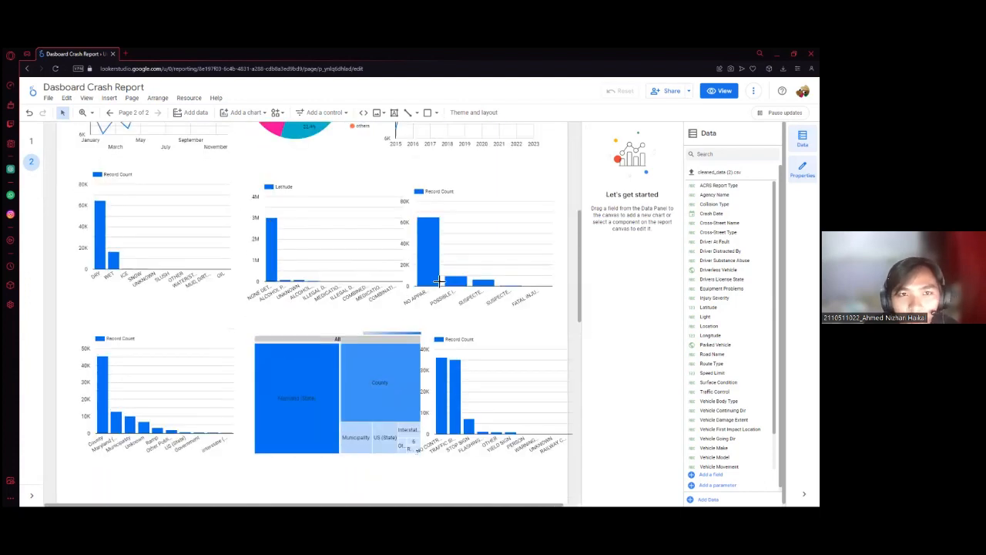
scroll(570, 308, "up", 5)
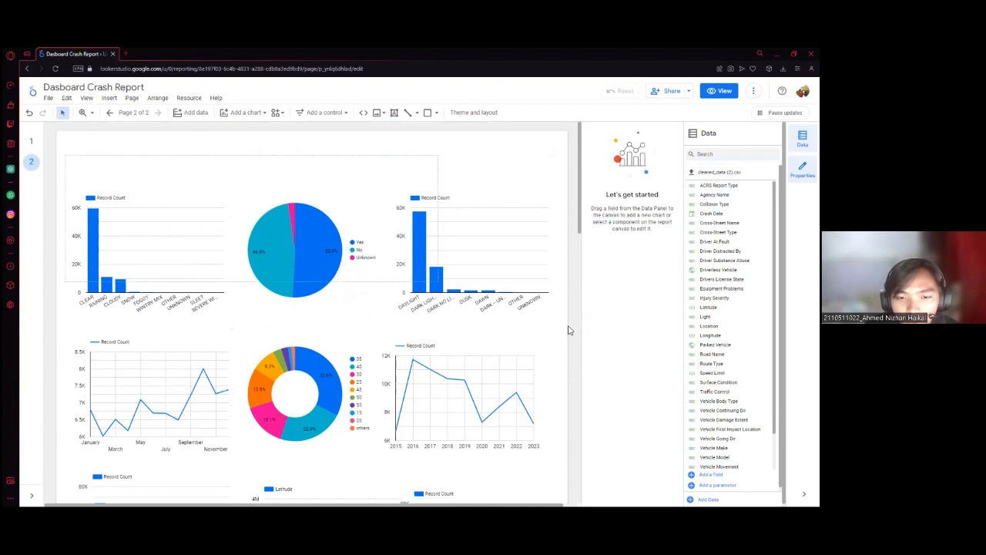
left_click_drag(66, 165, 480, 381)
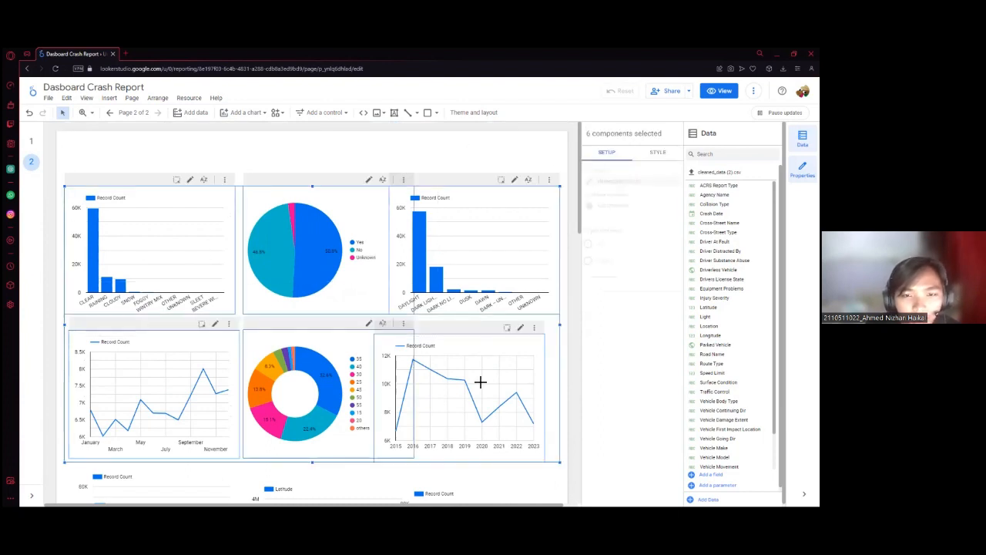
left_click(555, 465)
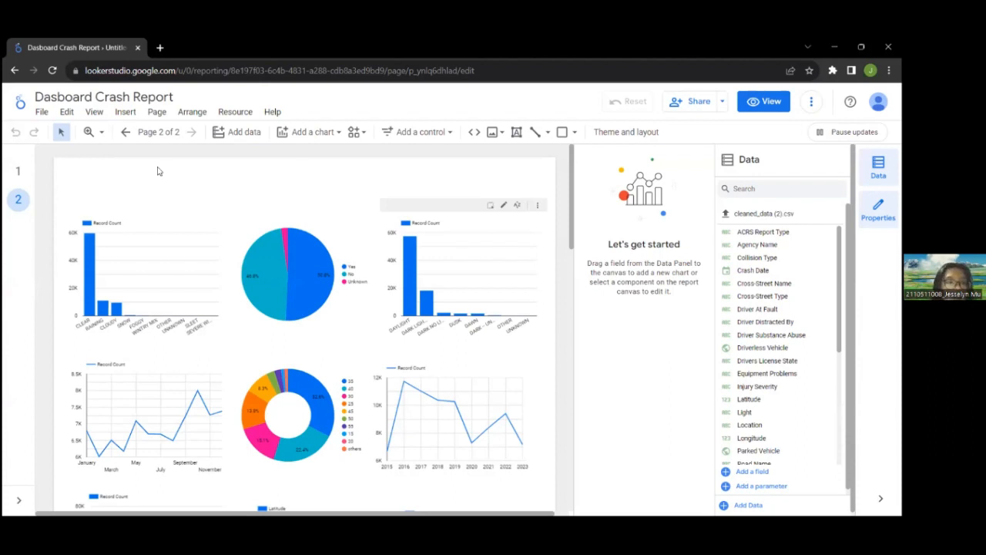
scroll(158, 171, "down", 5)
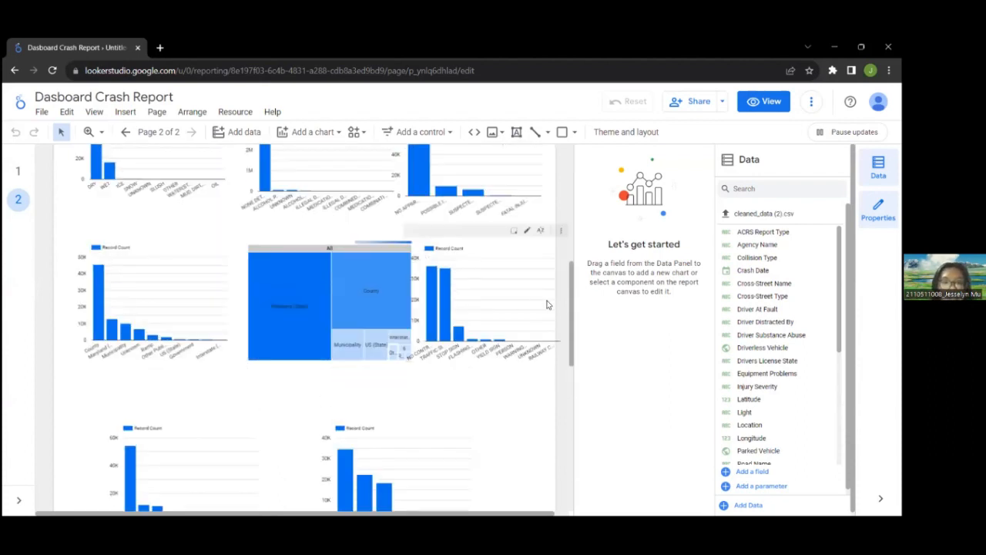
scroll(308, 292, "up", 5)
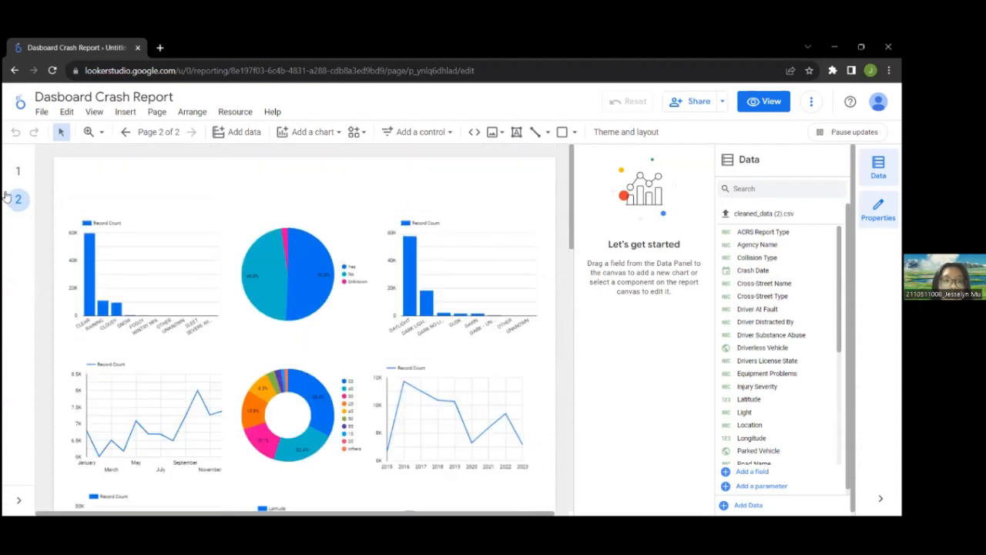
- Select all the charts on page 2 and shift them together slightly up and left
left_click_drag(52, 185, 523, 416)
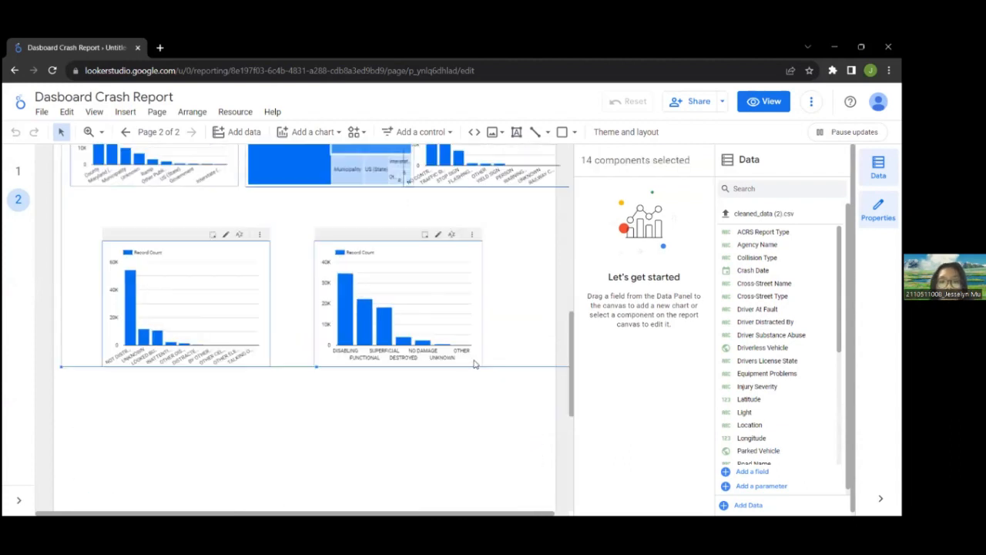
scroll(454, 325, "up", 5)
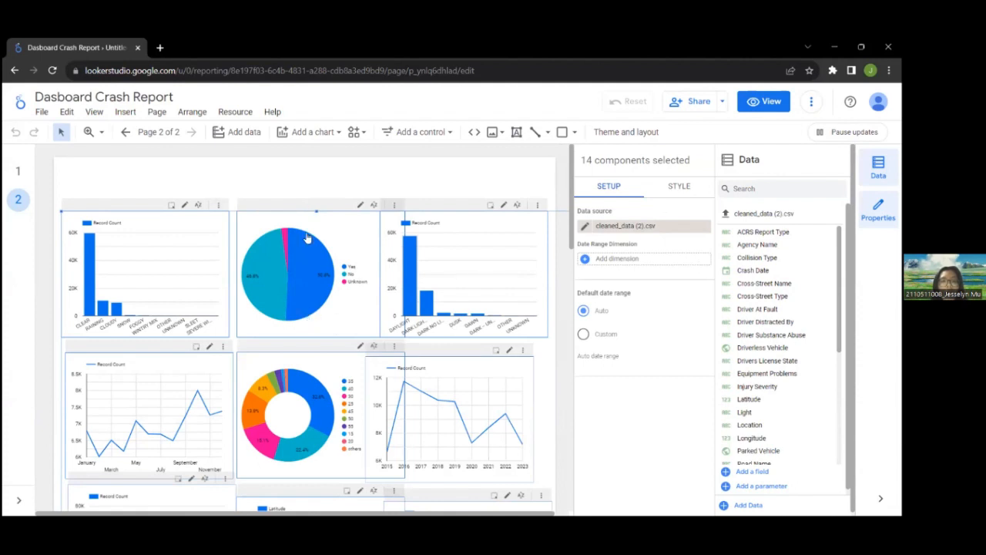
scroll(307, 194, "down", 1)
left_click(451, 171)
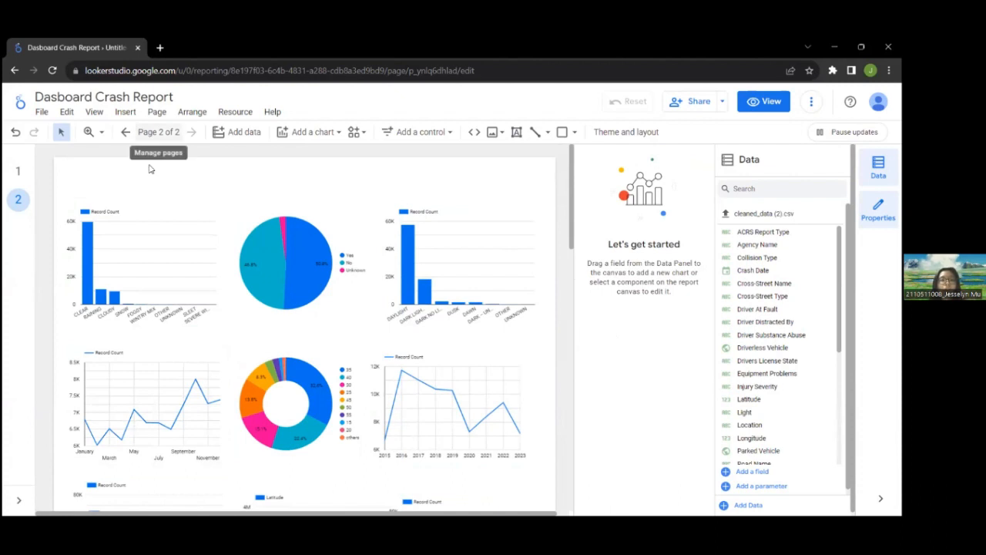
- Add a new blank page to the report after page 2
left_click(158, 132)
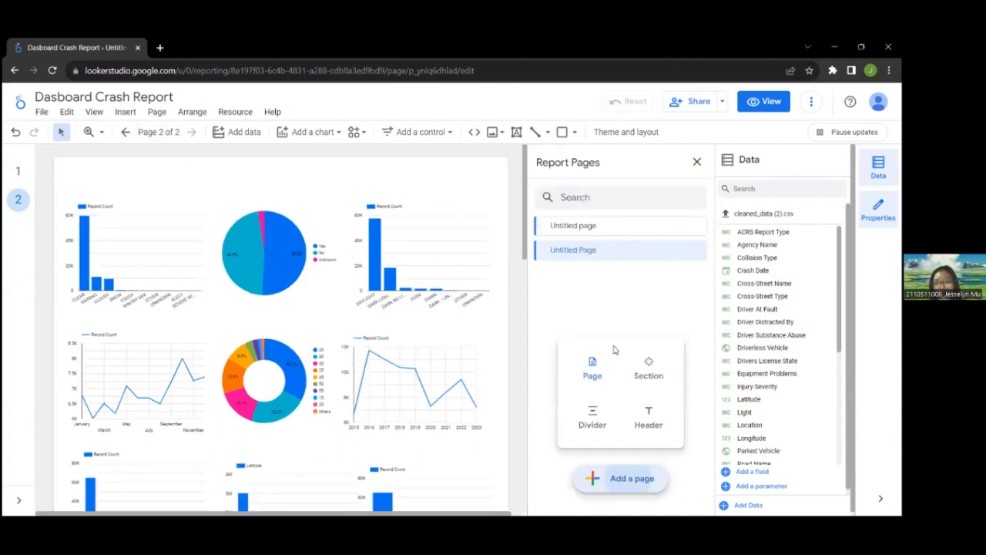
left_click(595, 374)
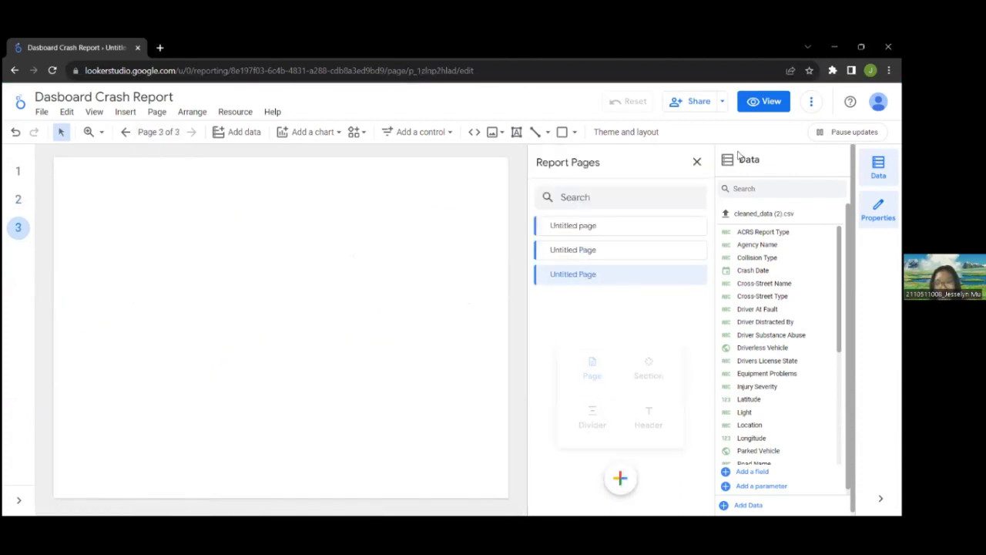
left_click(697, 162)
- Set the canvas height of page 3 to 3000 px in the current page settings
left_click(157, 111)
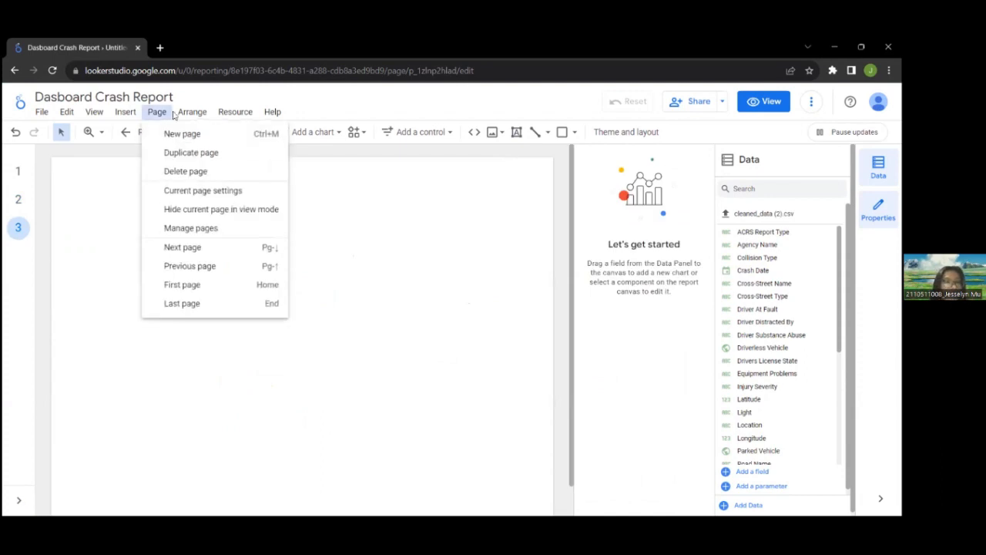
left_click(208, 189)
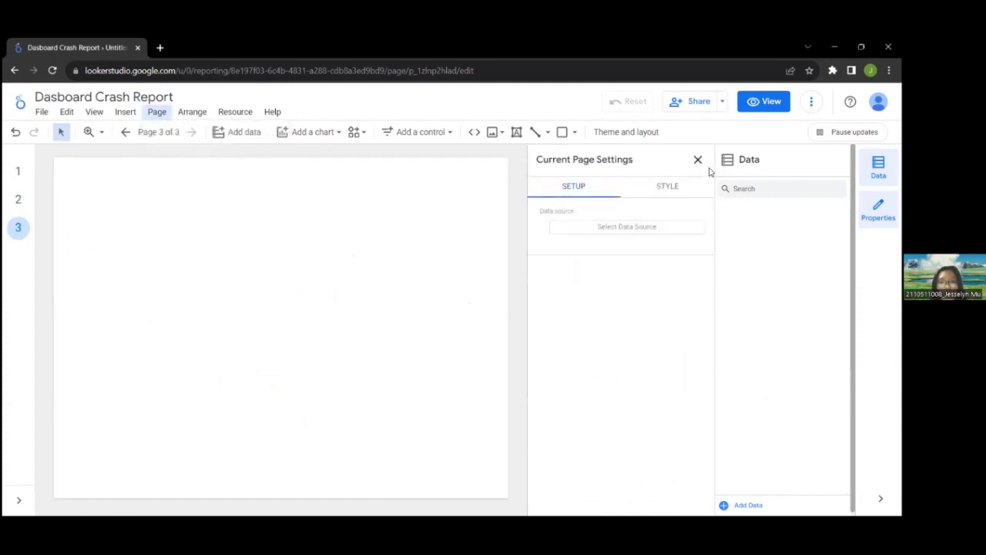
left_click(669, 188)
left_click(649, 329)
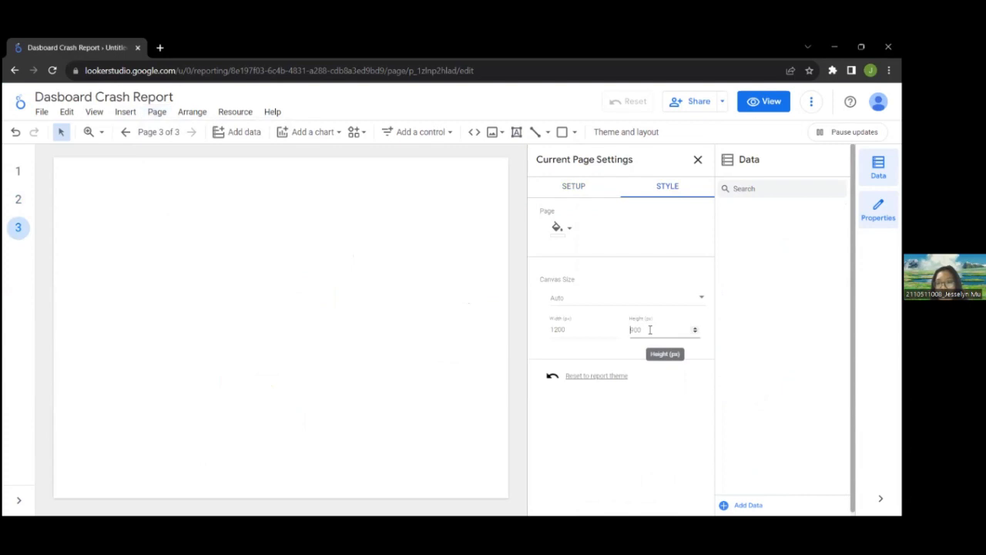
type("300")
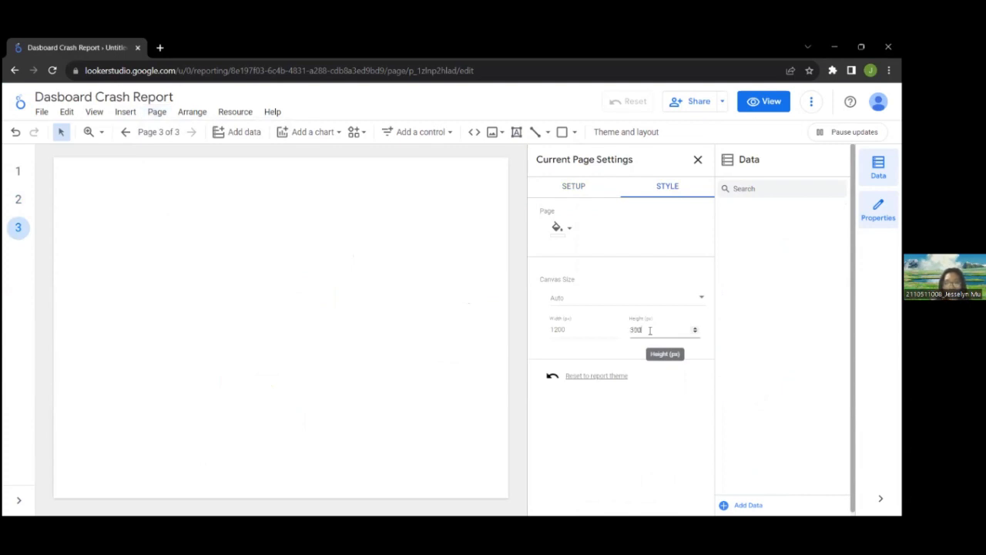
type("0")
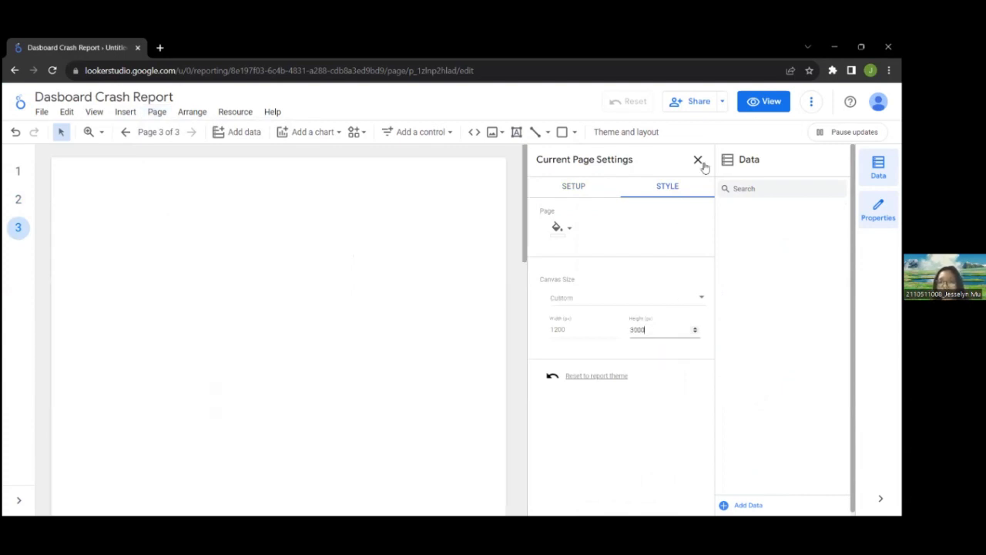
left_click(695, 162)
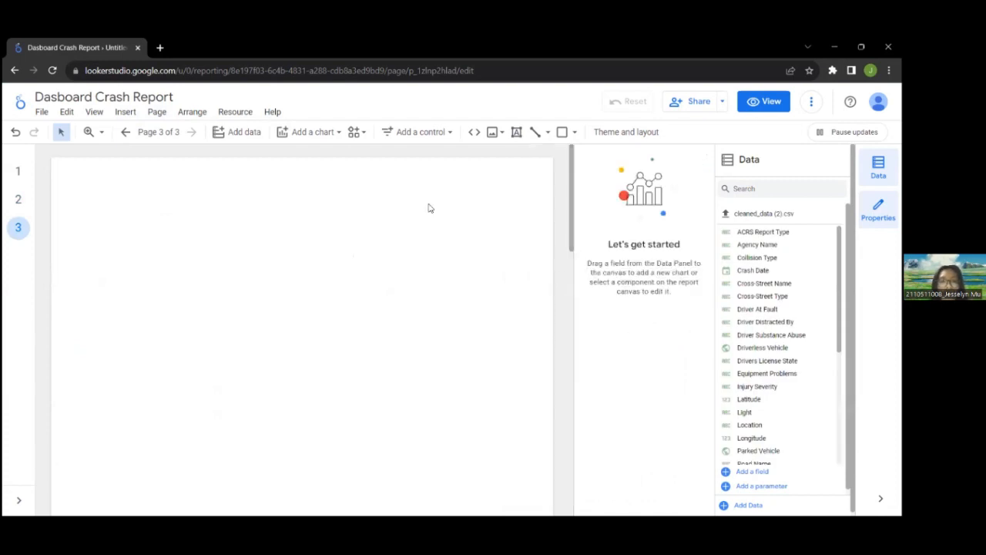
- Paste the "Dashboard Crash Reporting - Drivers Data" title banner onto page 3 and center it near the page's upper edge
key("ctrl+v")
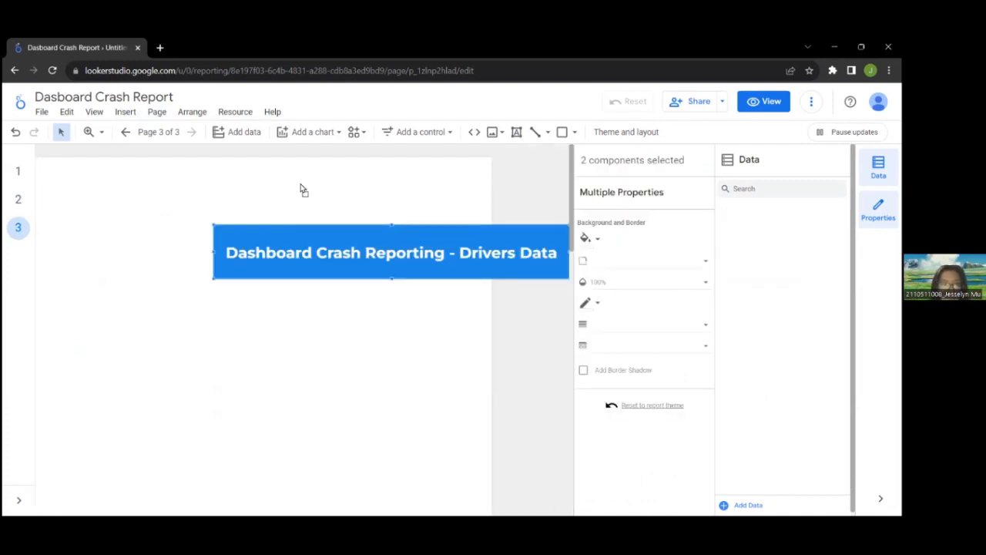
left_click_drag(301, 189, 299, 231)
left_click(521, 402)
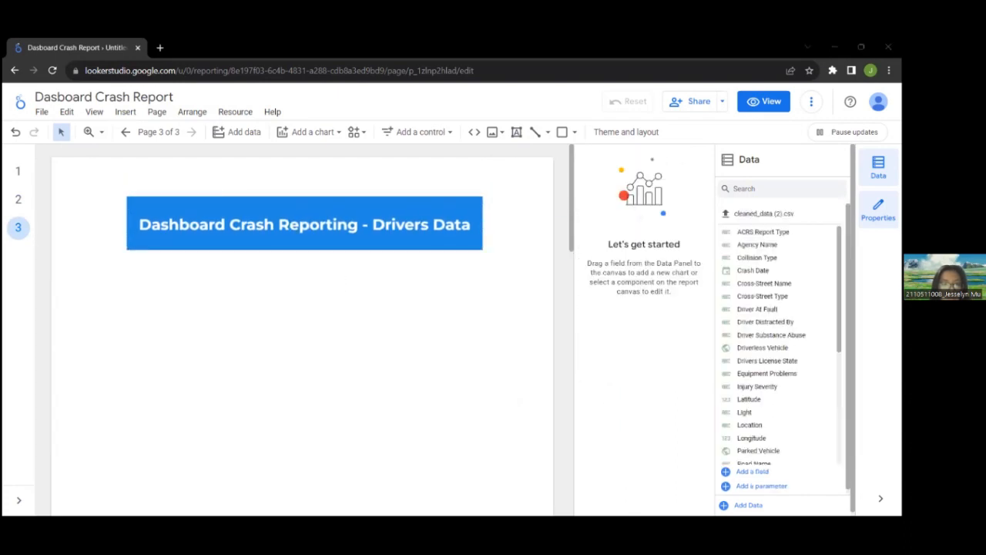
- Paste the blue bar and its two border lines onto page 3 and move them below the title banner
key("ctrl+v")
left_click_drag(56, 291, 267, 330)
left_click_drag(279, 346, 77, 281)
left_click_drag(65, 285, 539, 322)
left_click(377, 298)
left_click_drag(362, 289, 130, 285)
left_click(71, 253)
left_click_drag(70, 253, 459, 316)
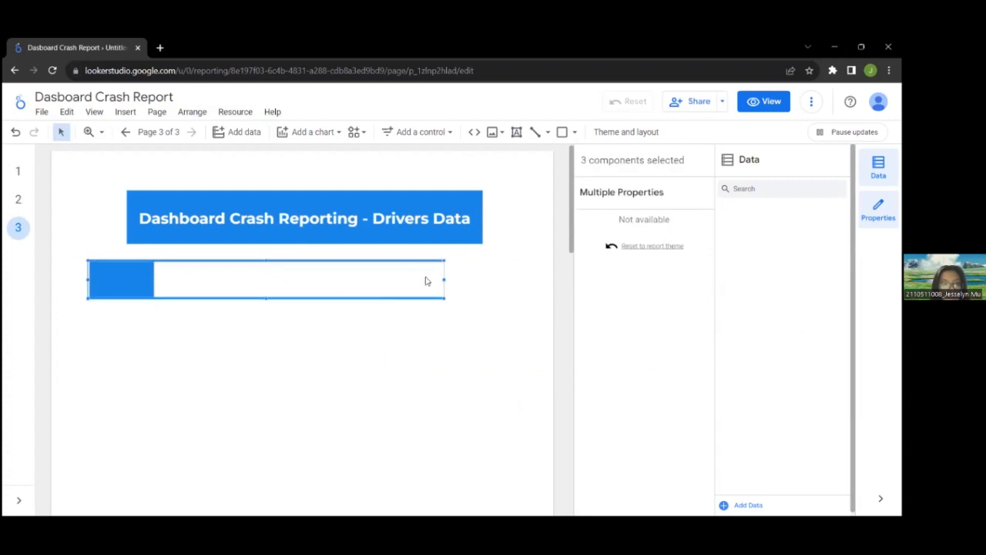
left_click_drag(426, 279, 412, 368)
left_click(355, 308)
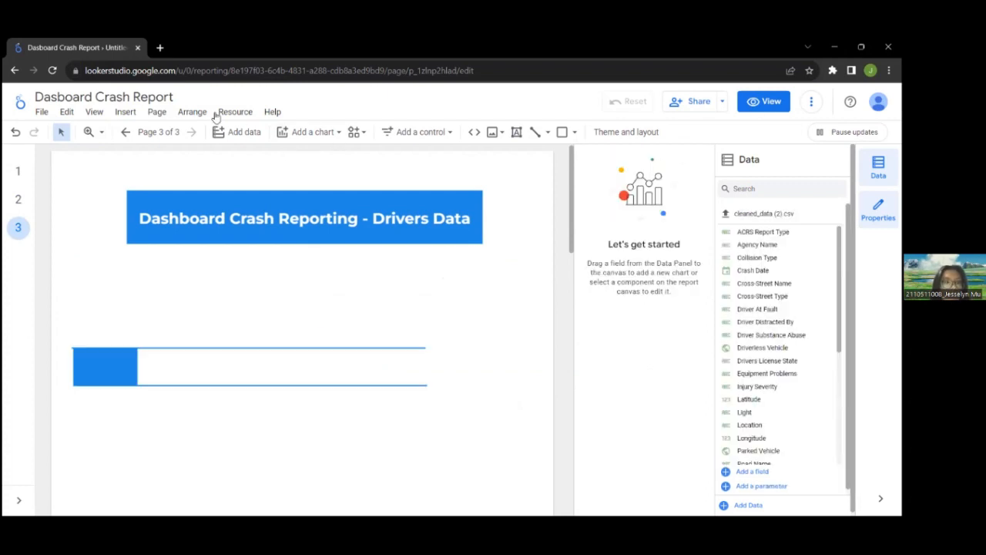
- Add a drop-down list control below the banner, using Crash Date with the Year data type as its control field
left_click(448, 132)
left_click(440, 163)
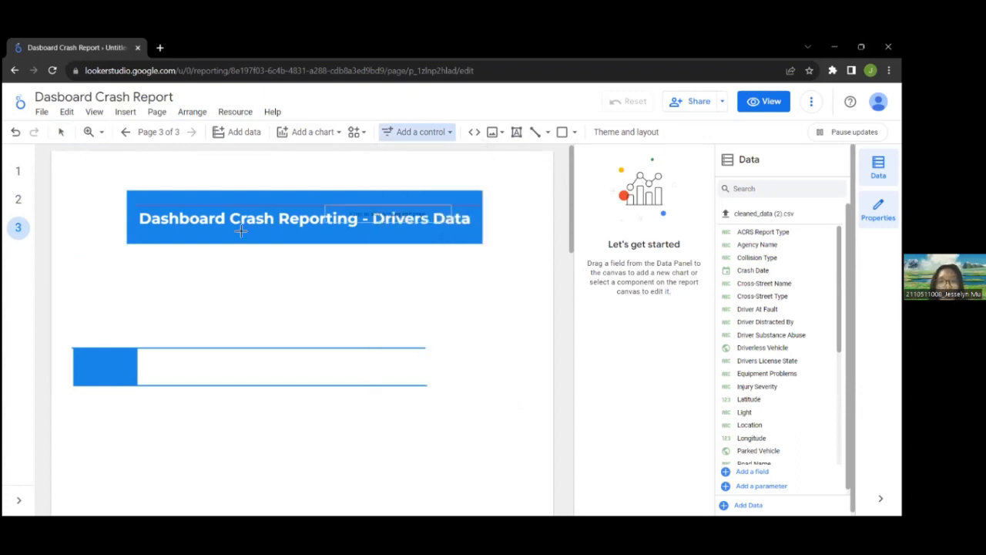
left_click(178, 272)
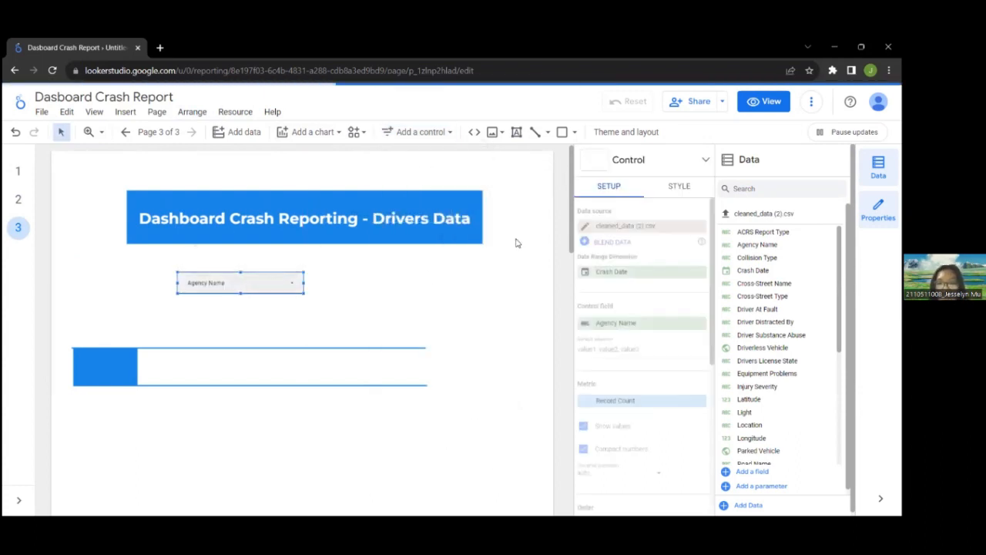
left_click(634, 325)
left_click(660, 416)
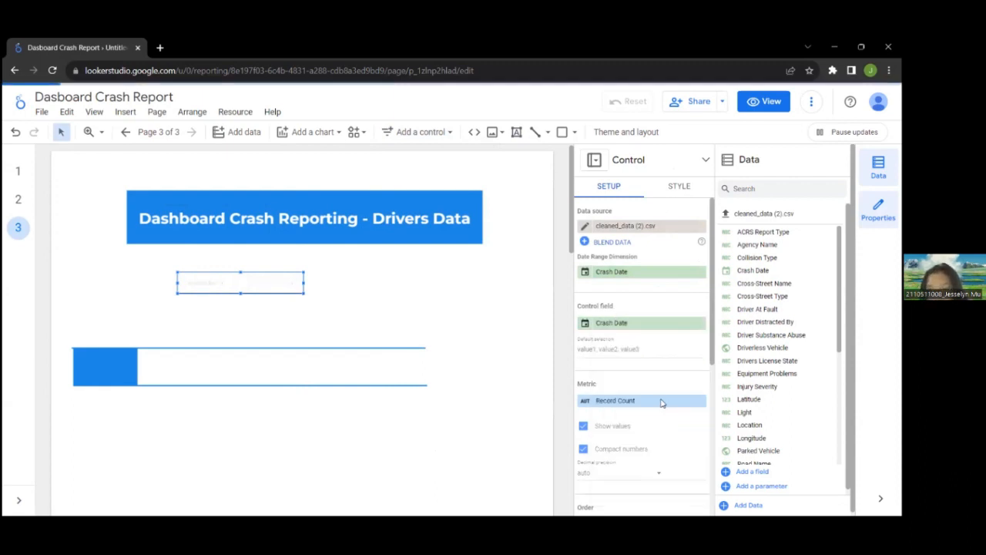
left_click(585, 324)
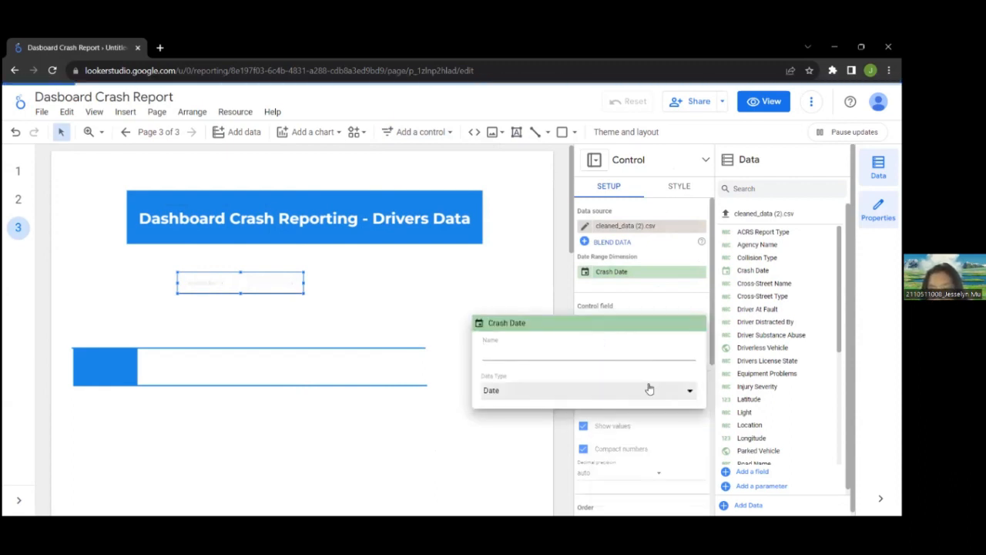
left_click(649, 390)
mouse_move(605, 416)
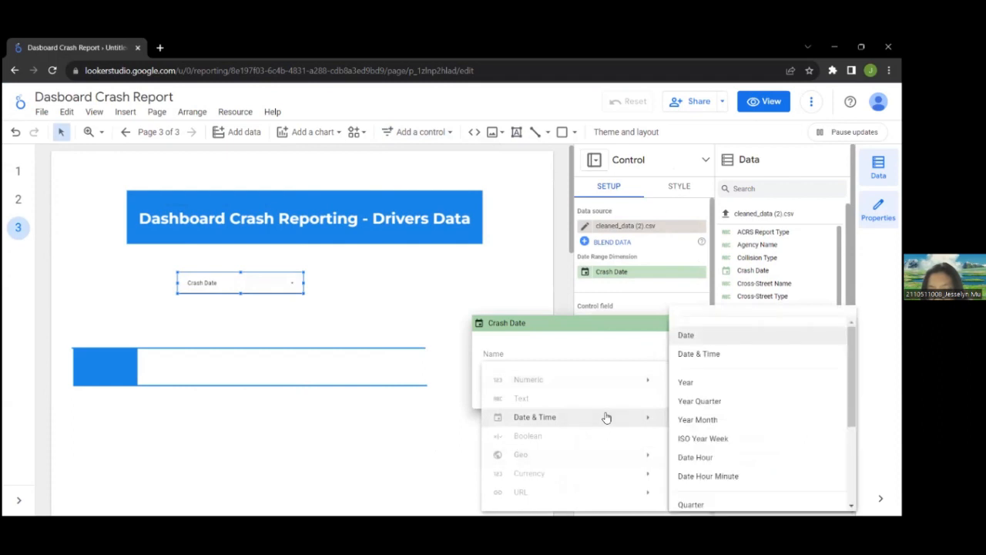
left_click(714, 389)
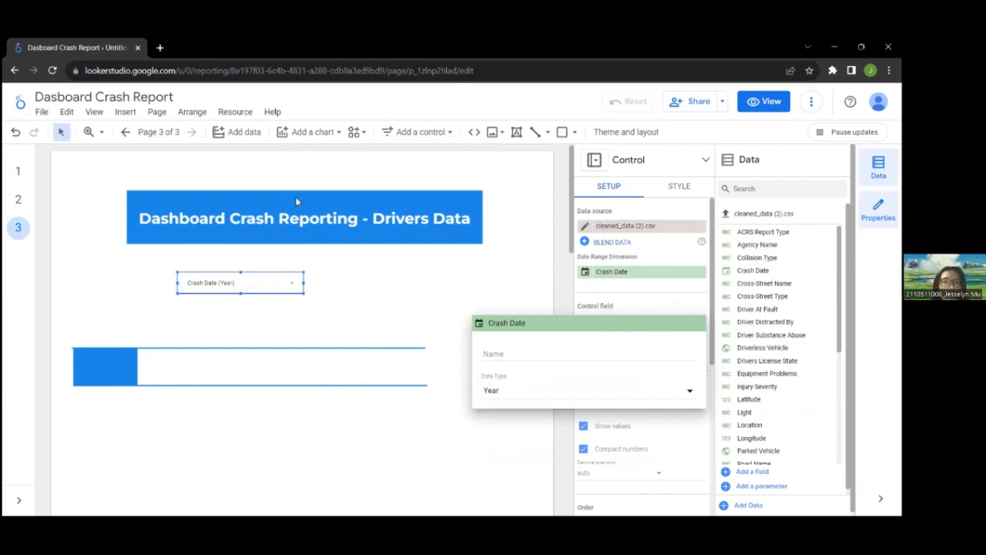
- Add a Record Count scorecard and place it in a row with the Crash Date (Year) control under the banner
left_click(416, 132)
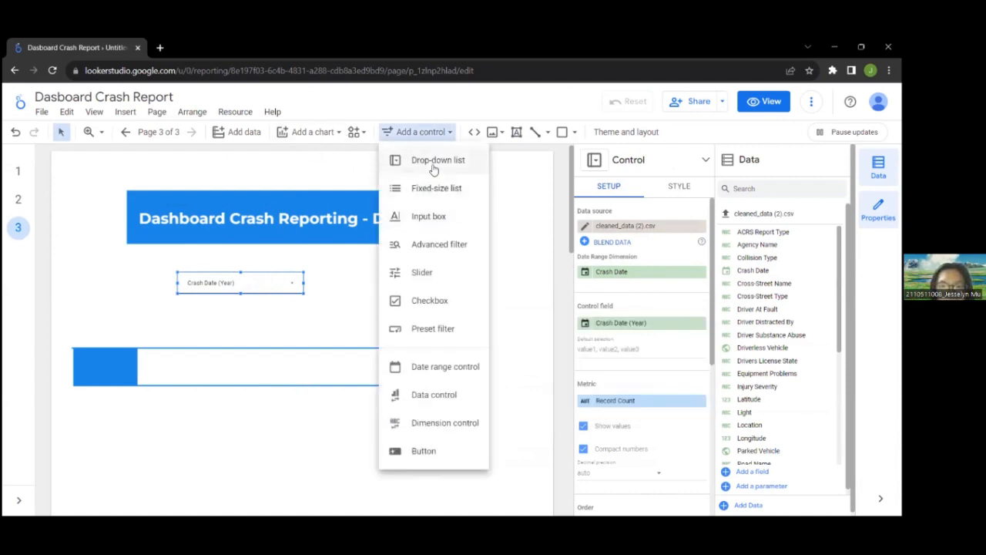
left_click(354, 305)
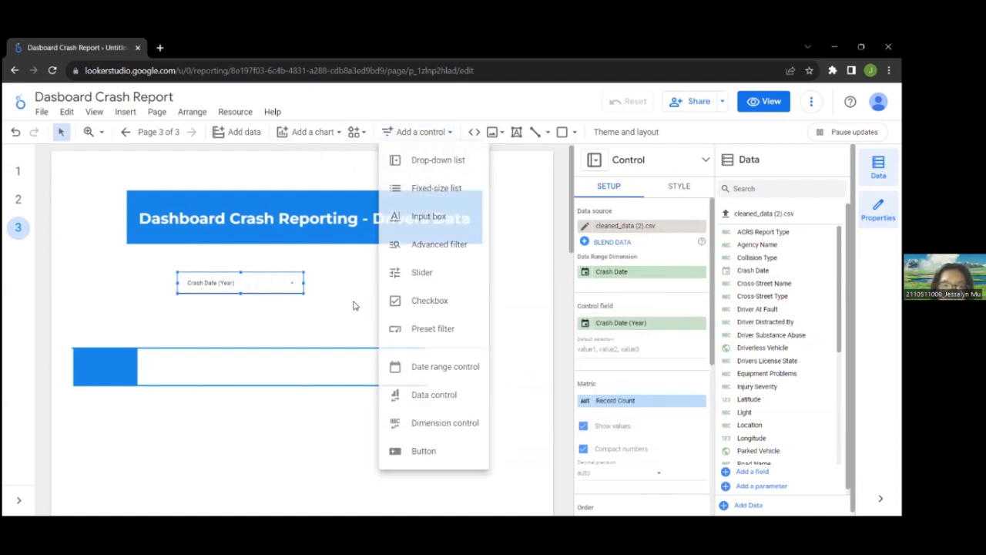
left_click(310, 134)
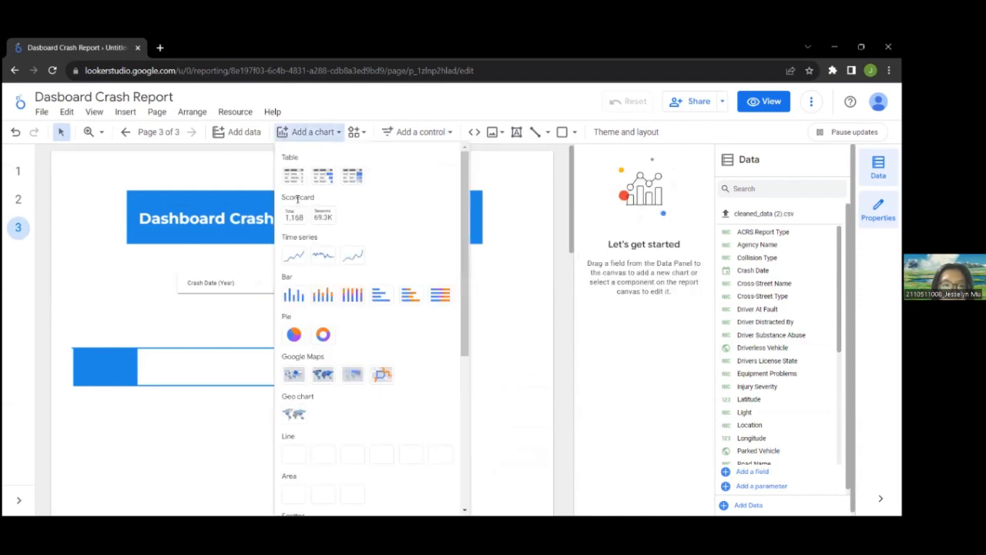
left_click(297, 219)
left_click(337, 263)
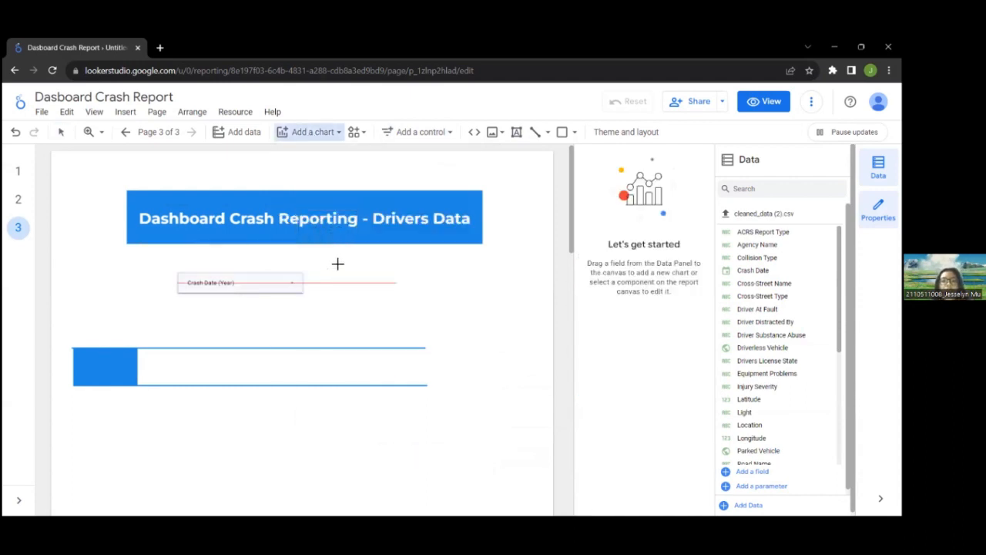
left_click(249, 281)
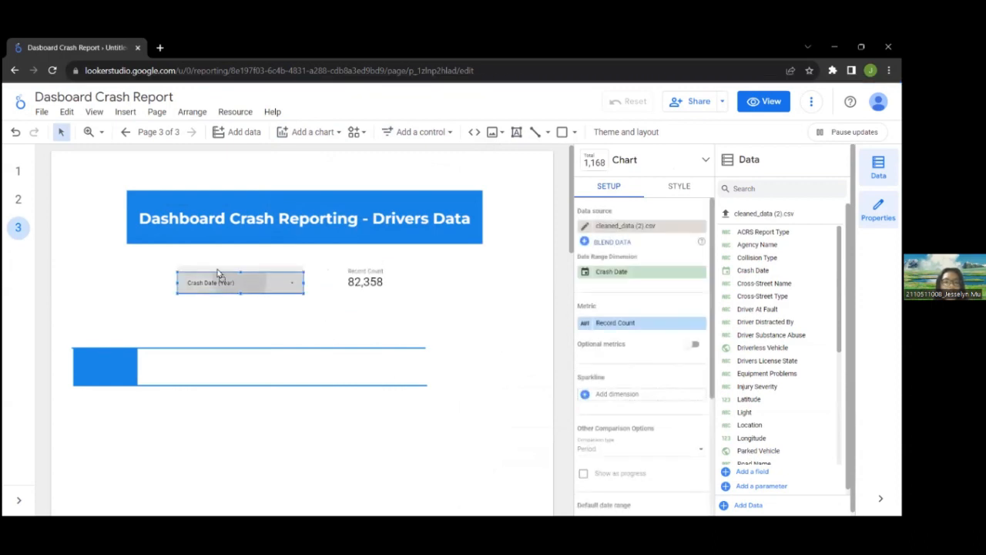
left_click_drag(216, 275, 165, 264)
left_click(367, 264)
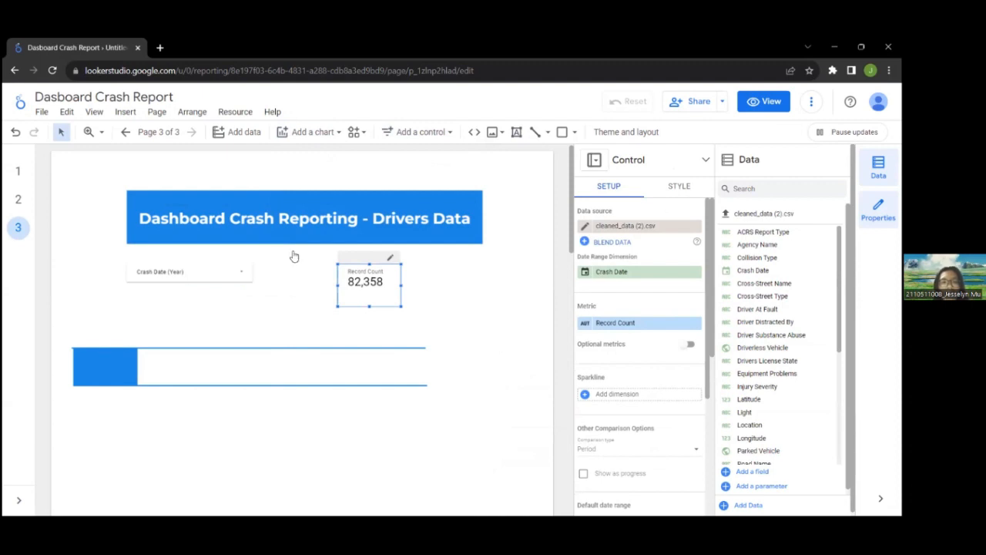
left_click(415, 168)
- Add a second drop-down list control beside the scorecard and set its control field to Vehicle Make
left_click(416, 132)
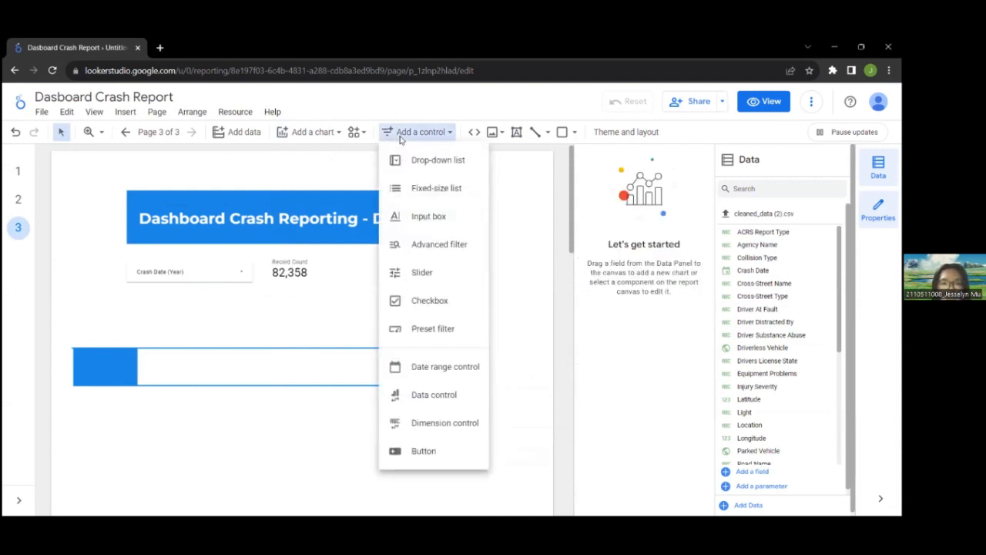
left_click(436, 161)
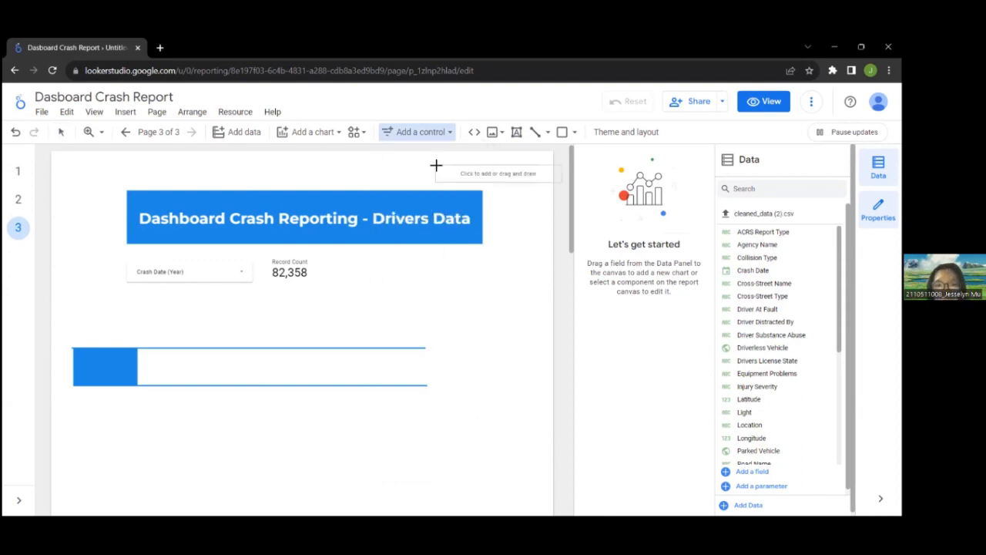
left_click(334, 259)
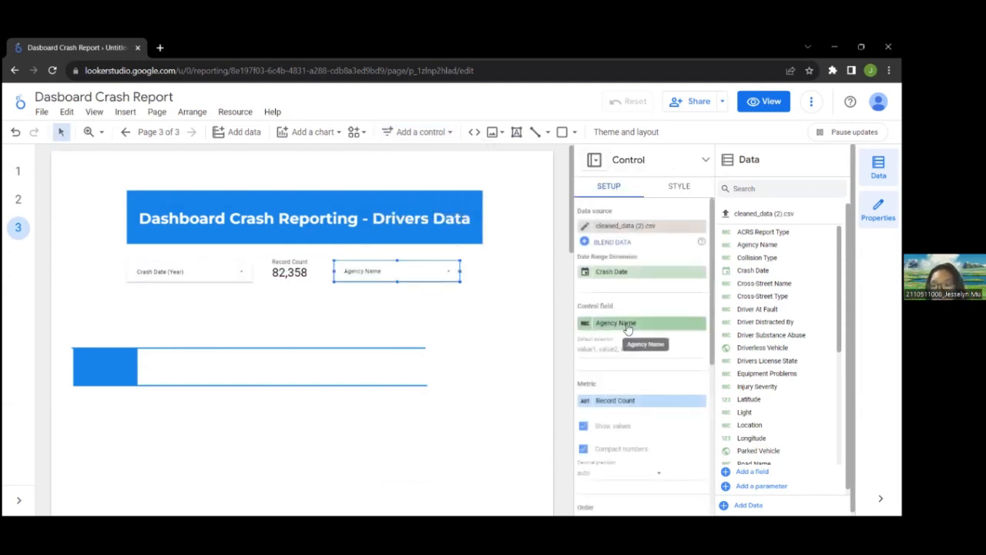
left_click(627, 323)
type("ve")
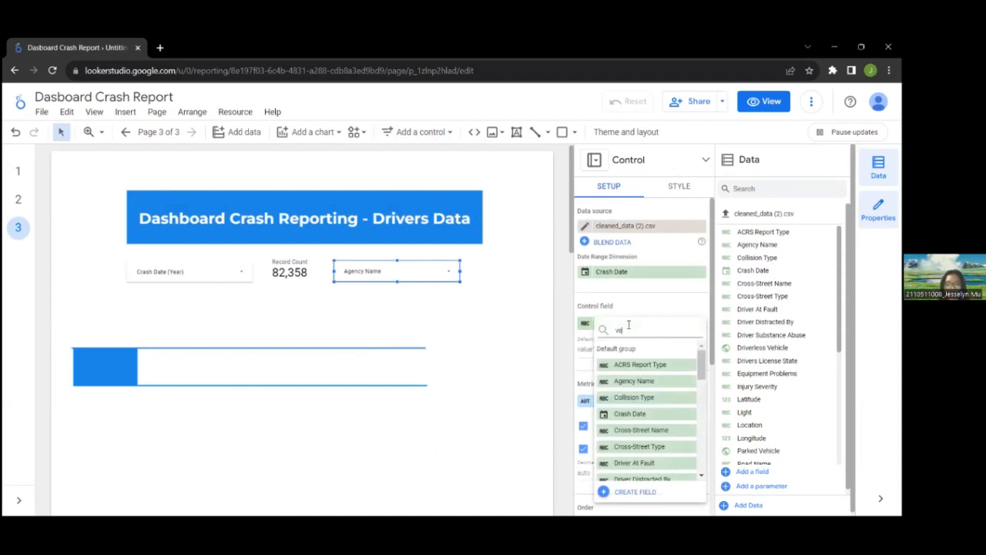
type("hicle")
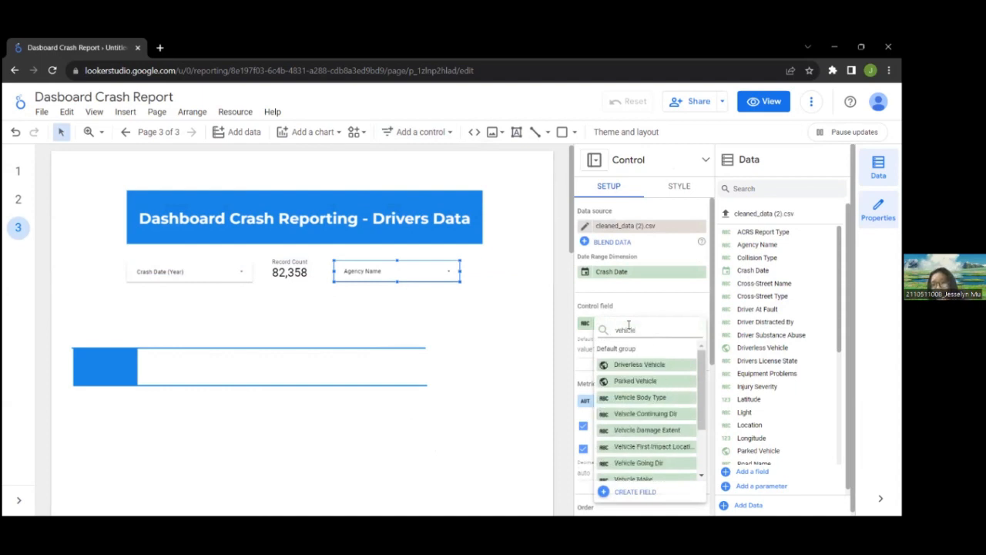
scroll(654, 416, "down", 2)
left_click(653, 420)
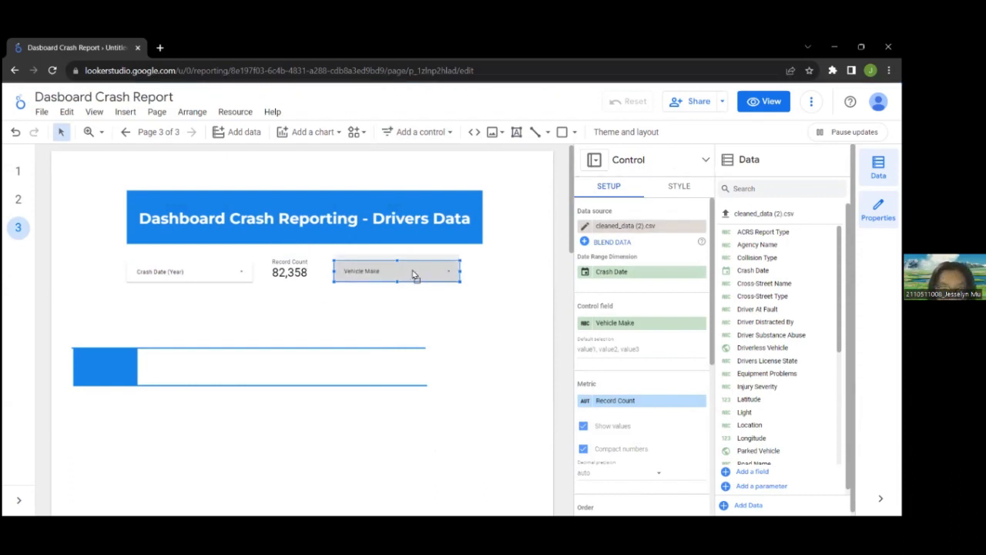
- Delete the pasted bar with its lines and draw a full-width blue line along the banner's lower edge
left_click(324, 345)
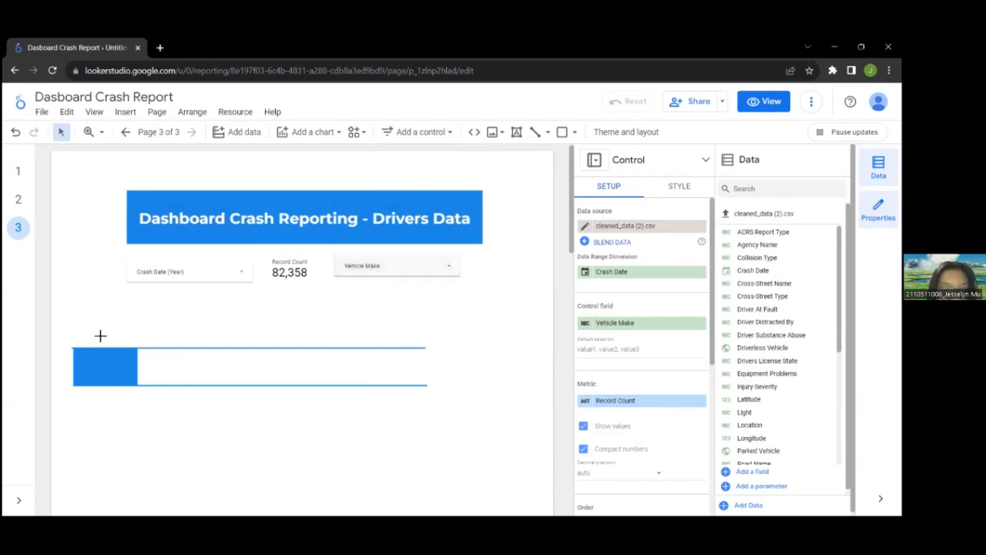
left_click(310, 346)
left_click_drag(291, 246, 290, 245)
left_click_drag(406, 244, 550, 246)
key("Delete")
left_click(536, 132)
left_click_drag(51, 245, 553, 244)
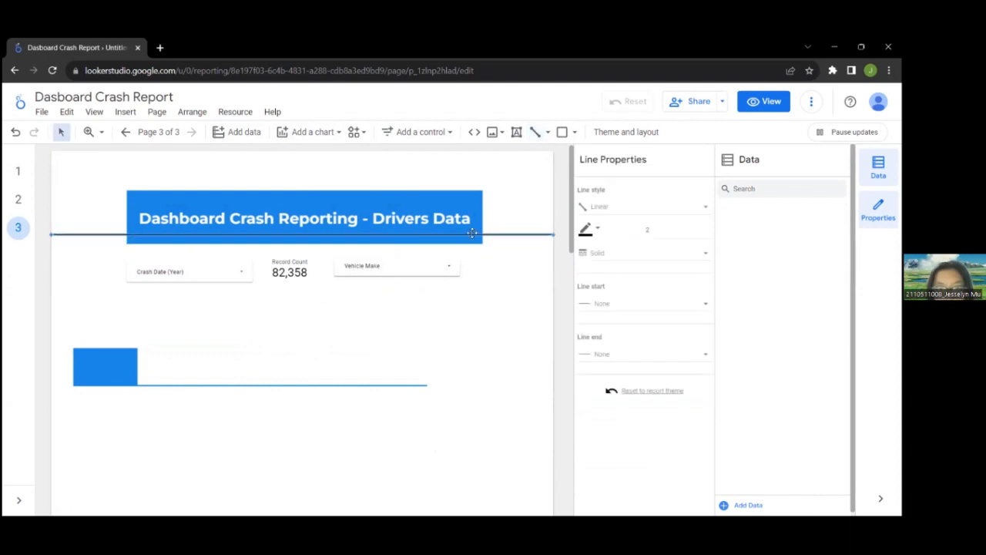
left_click(590, 229)
left_click(57, 333)
- Draw a second full-width blue line across the page just below the row of controls
left_click(536, 132)
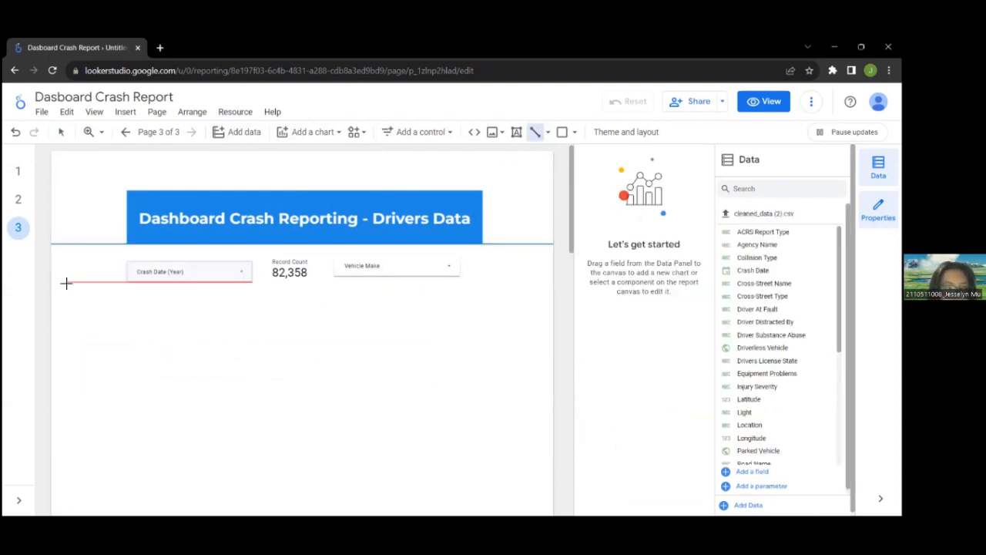
mouse_move(51, 279)
left_mouse_down()
mouse_move(553, 275)
mouse_move(499, 336)
mouse_move(499, 298)
left_mouse_up()
left_click(587, 229)
left_click(715, 279)
- Narrow the Crash Date (Year) control and set its text font to Montserrat
left_click(247, 274)
left_click_drag(252, 272, 229, 272)
scroll(617, 323, "down", 2)
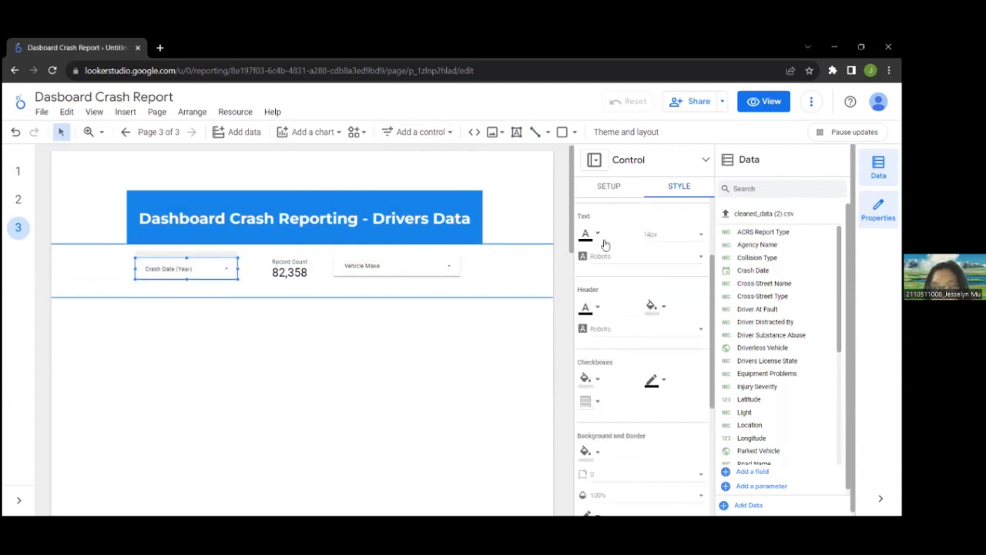
scroll(616, 323, "up", 2)
left_click(642, 373)
left_click(686, 372)
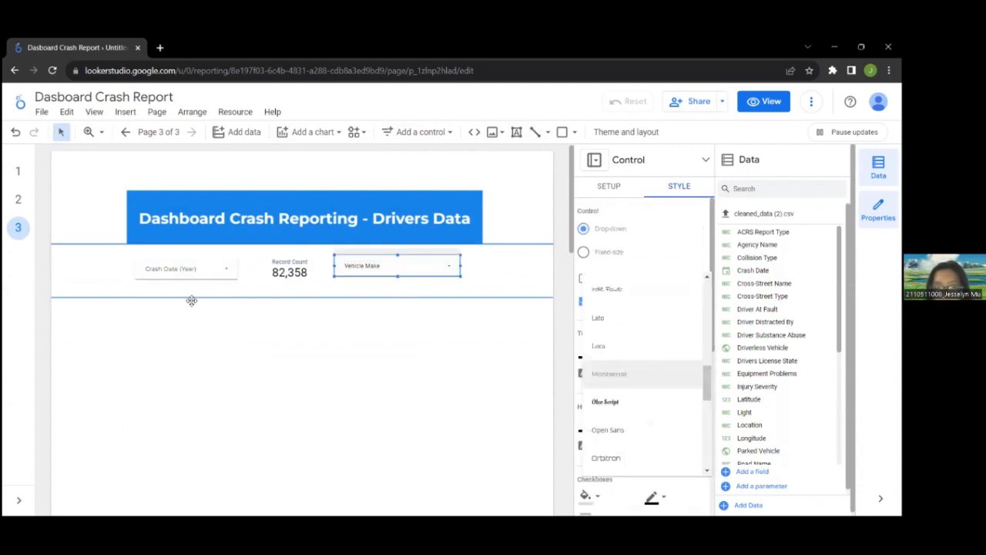
left_click(191, 301)
- Set the Vehicle Make control's text font to Montserrat
left_click(401, 264)
left_click(647, 375)
scroll(628, 339, "up", 5)
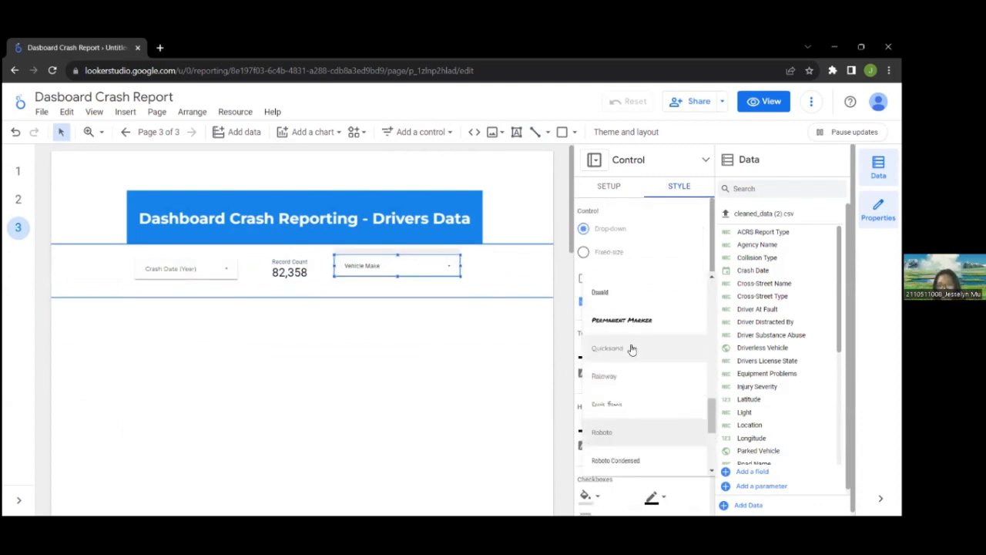
left_click(605, 376)
- Match the Vehicle Make control's width to the Crash Date control and place the two on either side of the scorecard
left_click(187, 271)
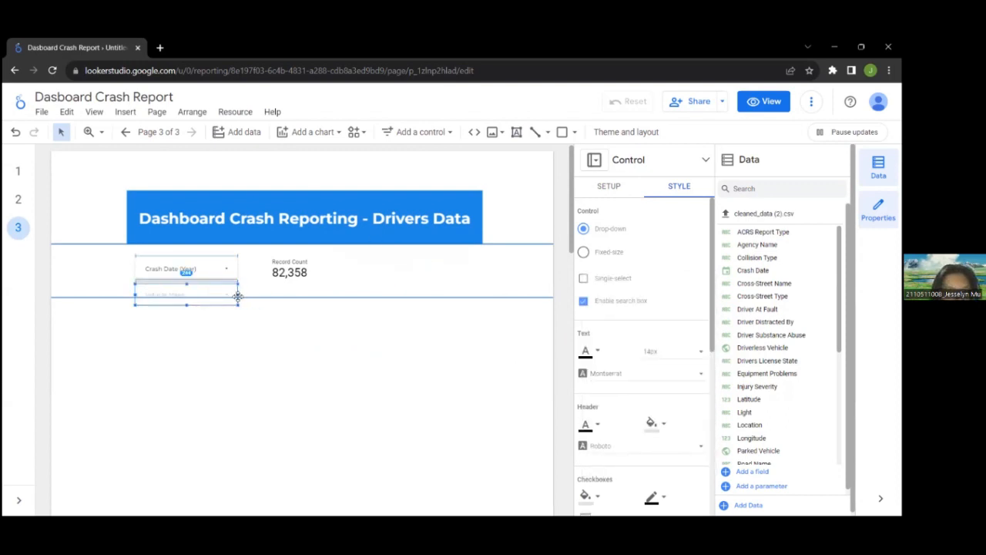
left_click(216, 264)
left_click(216, 260)
left_click_drag(216, 260, 232, 258)
- Set the Record Count scorecard's label font to Montserrat
left_click(295, 270)
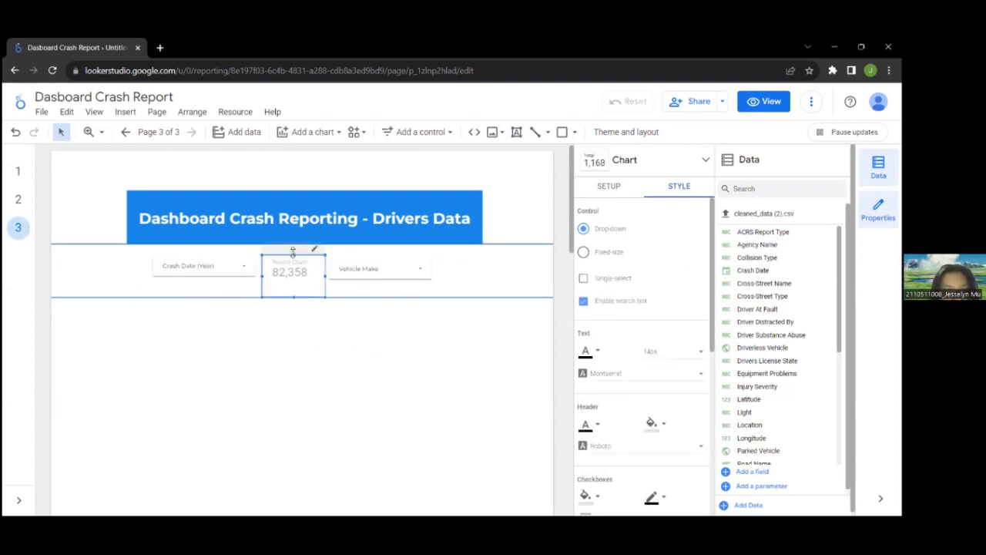
scroll(621, 362, "down", 1)
left_click(630, 386)
scroll(631, 357, "up", 3)
left_click(616, 312)
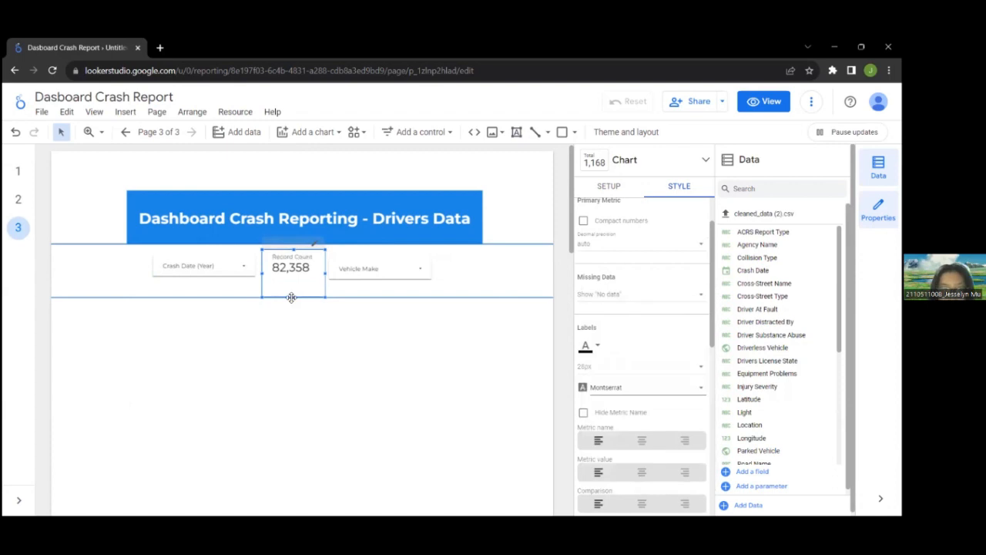
- Align the scorecard and both controls in an evenly spaced row and move the lower blue line up closer beneath them
left_click(355, 264)
left_click_drag(302, 253, 368, 256)
left_click_drag(473, 286, 146, 255)
left_click(365, 296)
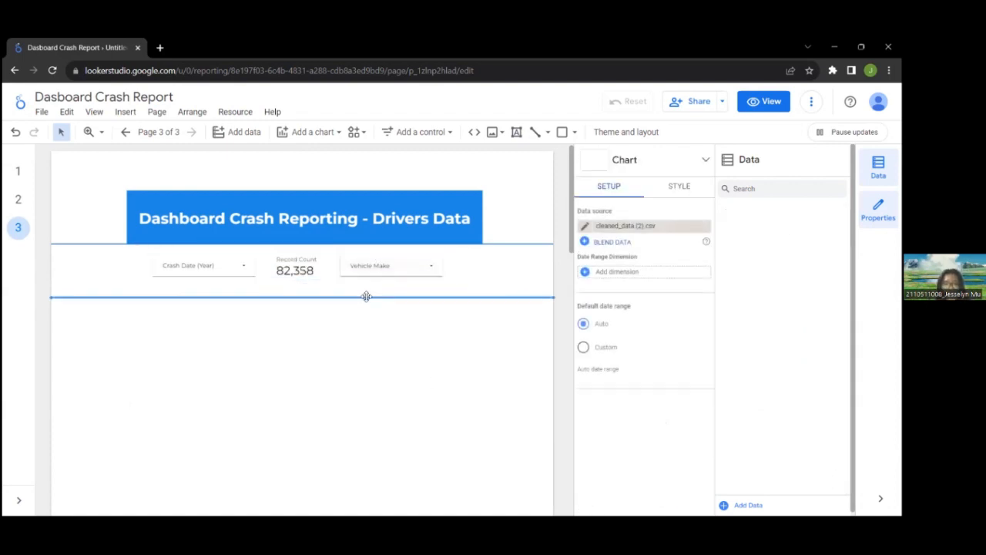
key("Up")
key("Up")
left_click(368, 302)
- Draw a blue-filled rectangle between the two lines beside the Vehicle Make control and place a copy at the row's opposite end
left_click(561, 132)
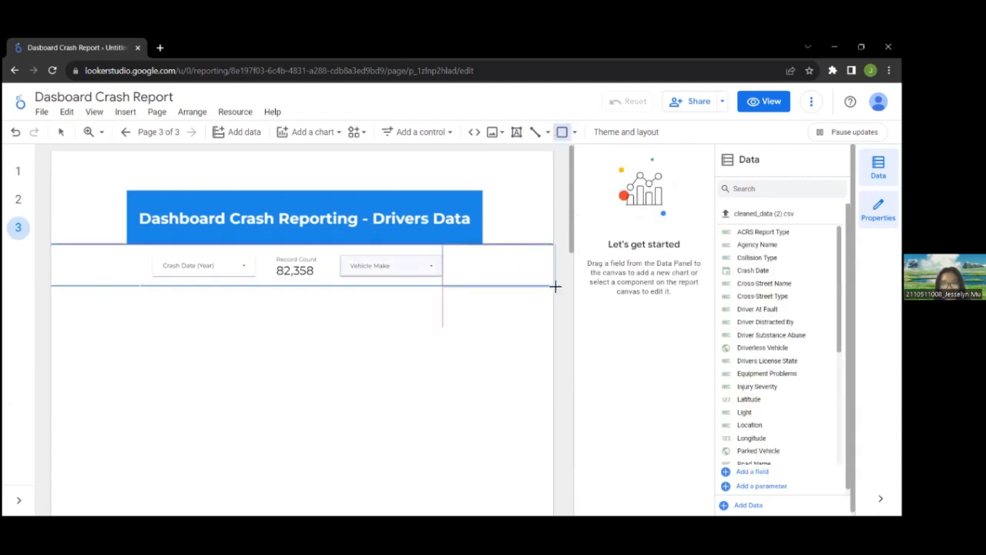
left_click_drag(556, 287, 102, 276)
left_click(587, 206)
left_click(714, 256)
left_click(711, 288)
scroll(546, 267, "down", 5)
scroll(548, 268, "up", 5)
key("ctrl+c")
key("ctrl+v")
left_click(39, 288)
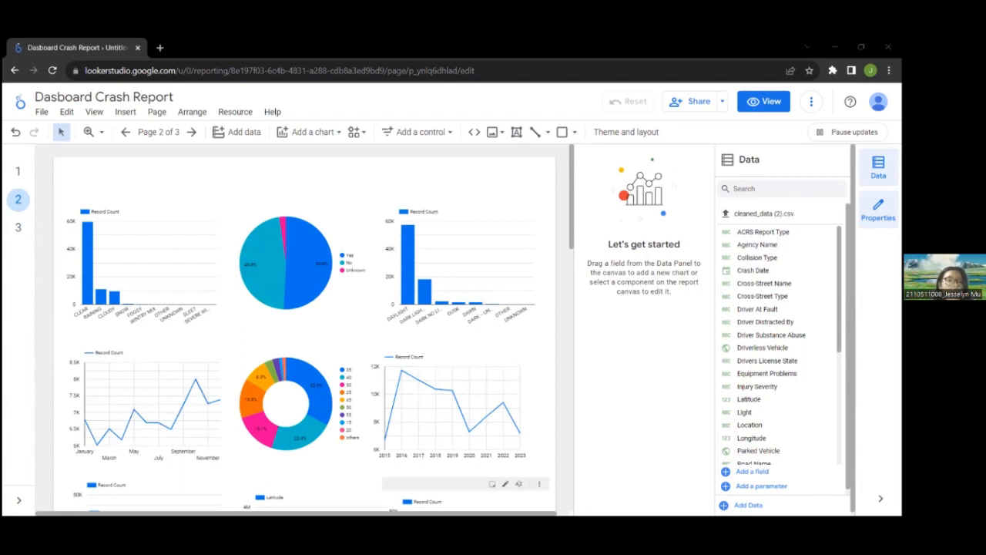
- Copy the weather bar chart from page 2 and place it on page 3 below the row of controls
left_click(147, 262)
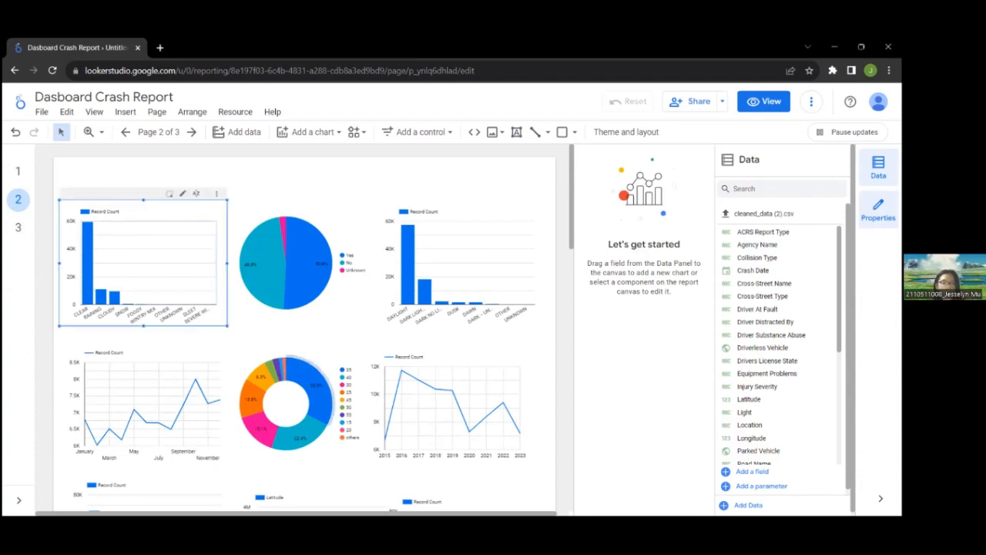
left_click(16, 230)
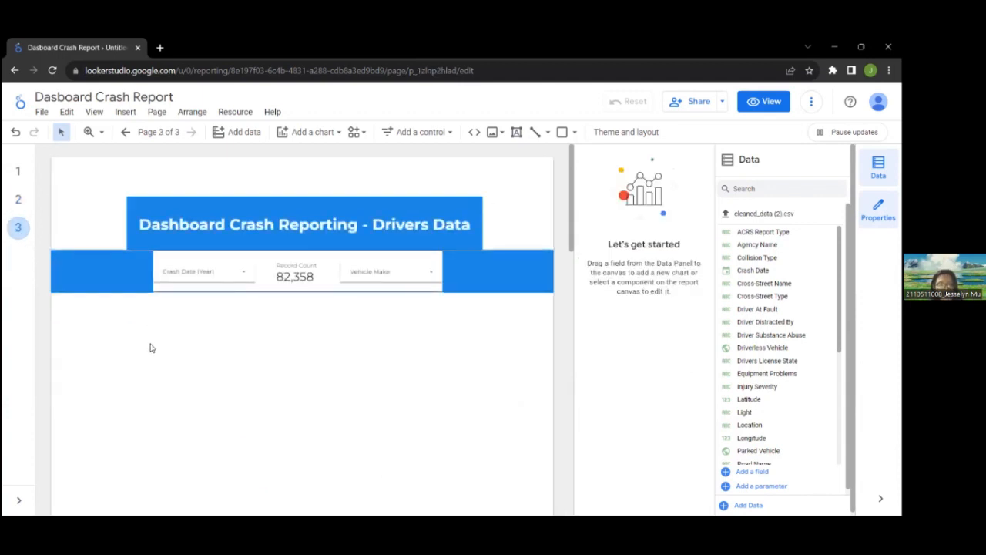
key("ctrl+v")
left_click(104, 223)
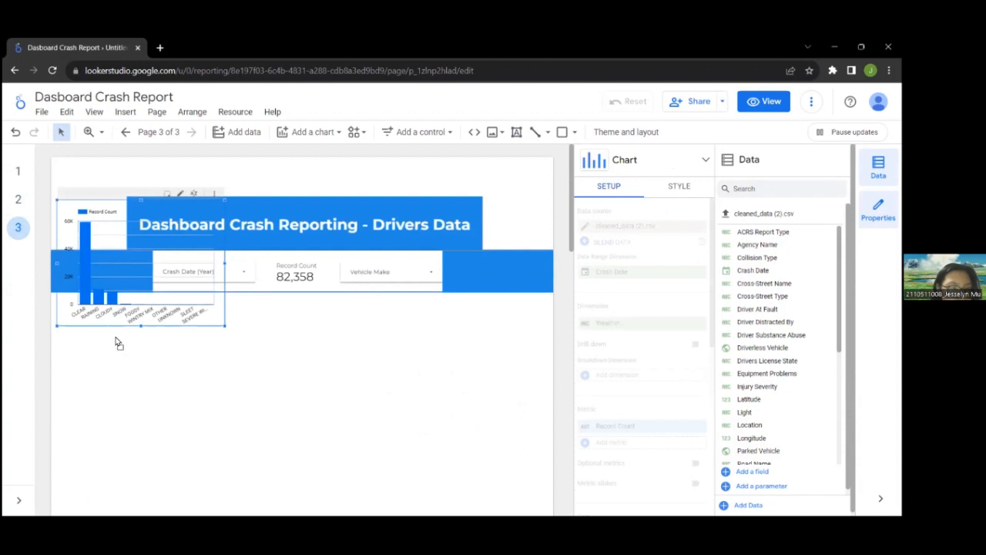
left_click_drag(116, 333, 120, 453)
left_click(270, 354)
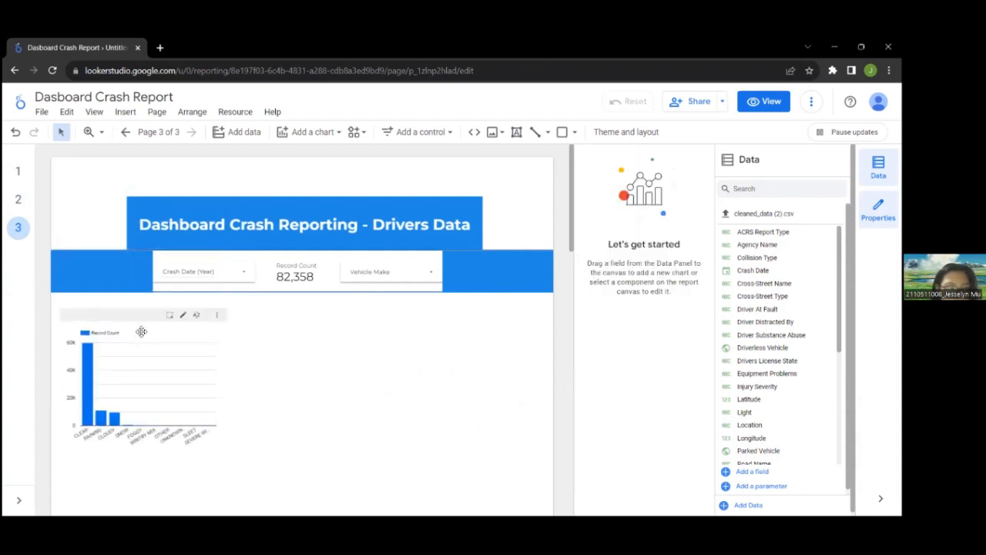
- Give the weather chart a thicker solid blue border and shift it slightly inward from the page's left edge
left_click(125, 322)
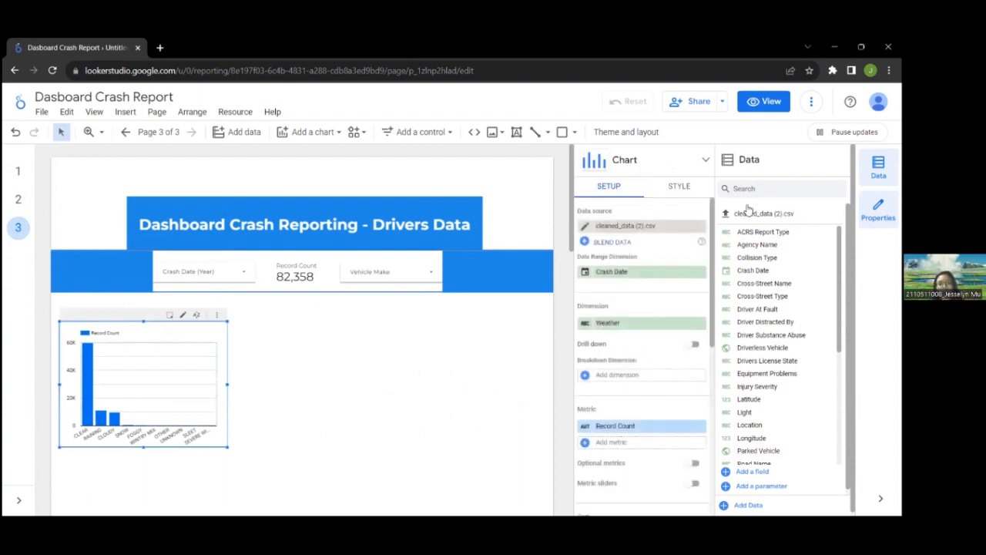
left_click(679, 186)
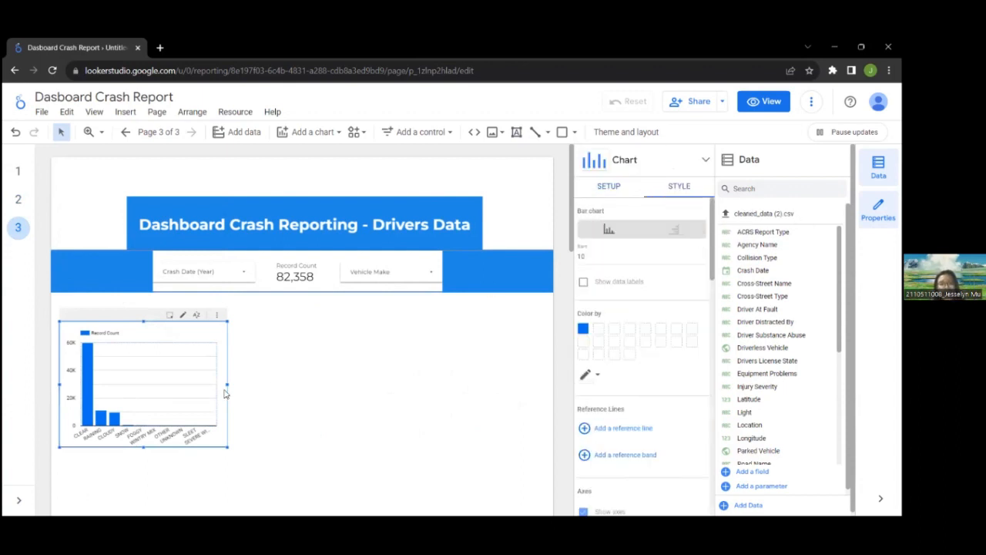
scroll(657, 367, "down", 6)
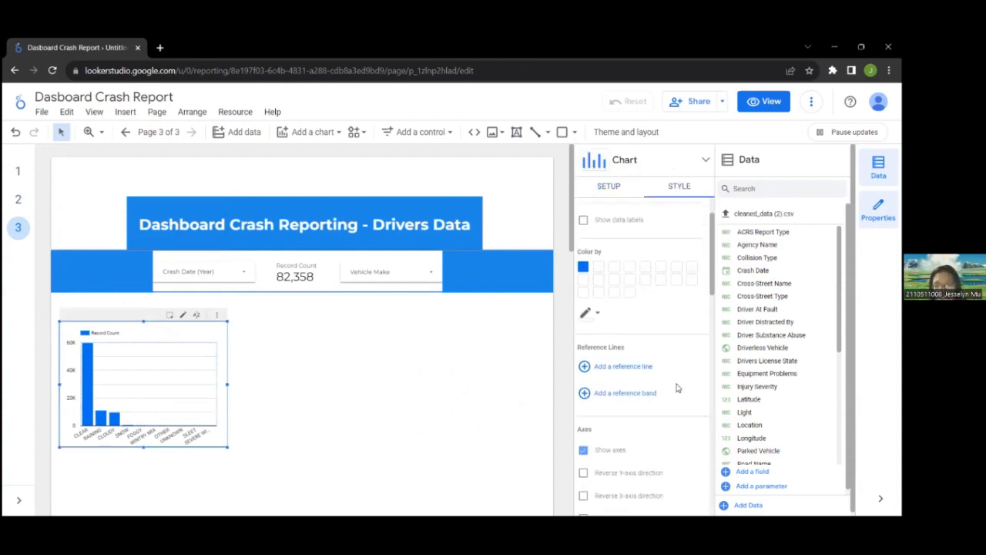
scroll(654, 385, "down", 4)
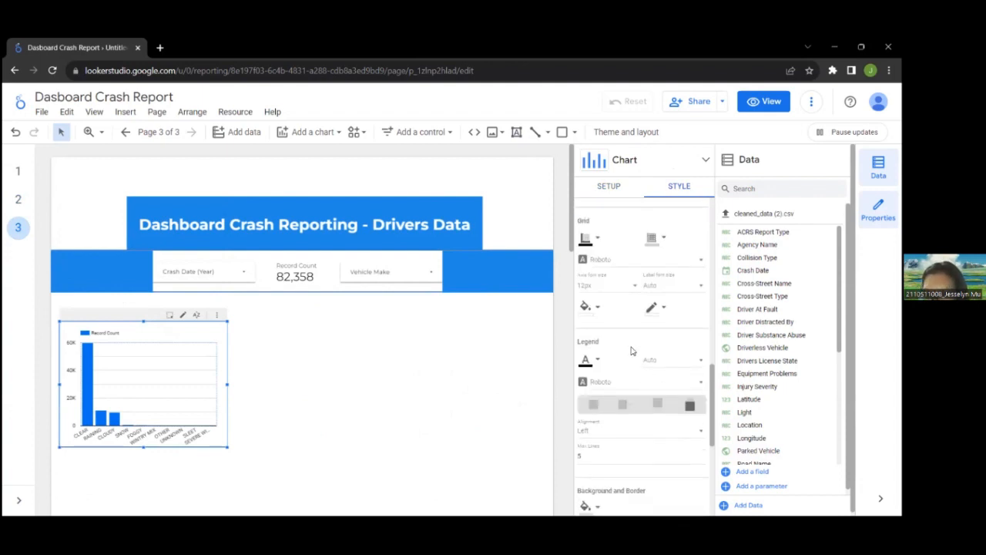
scroll(601, 344, "down", 1)
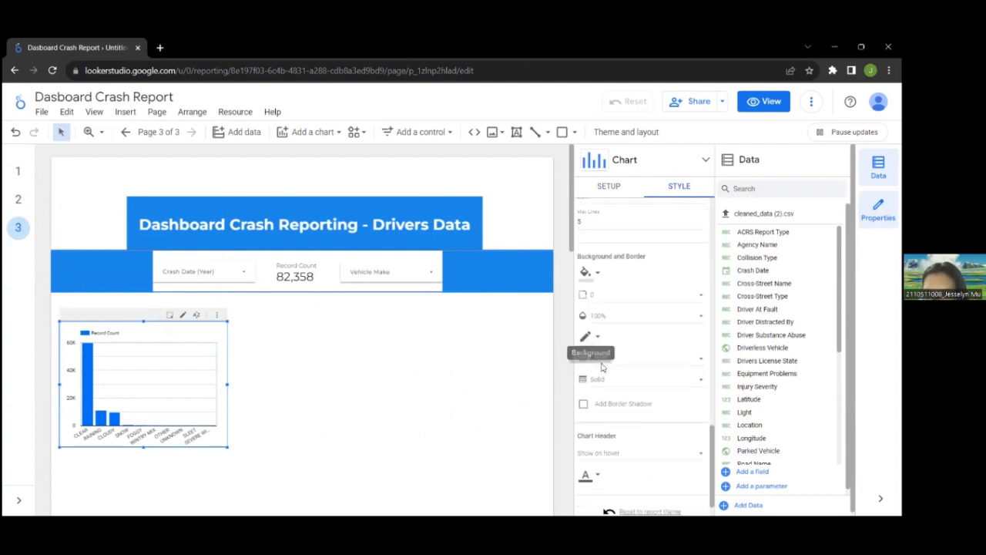
left_click(600, 339)
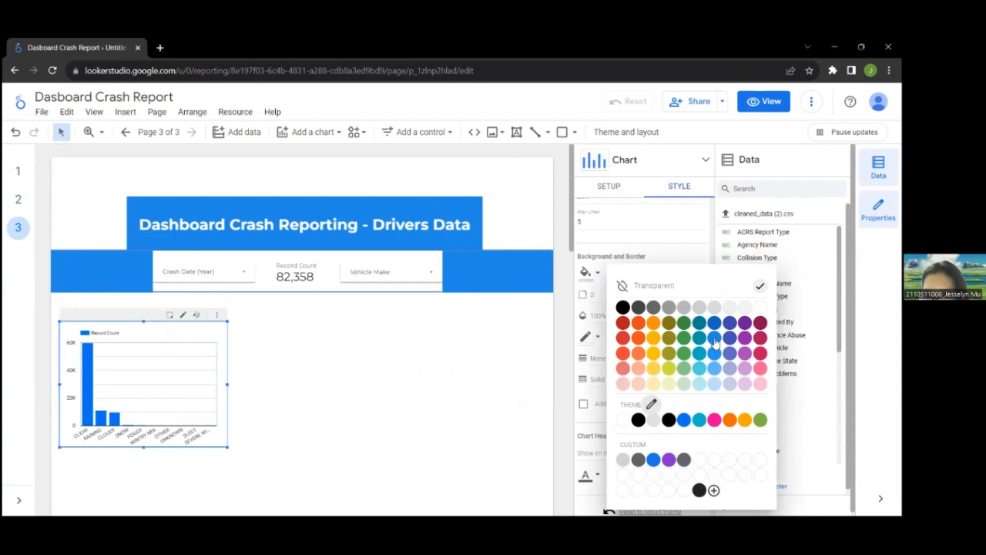
left_click(703, 348)
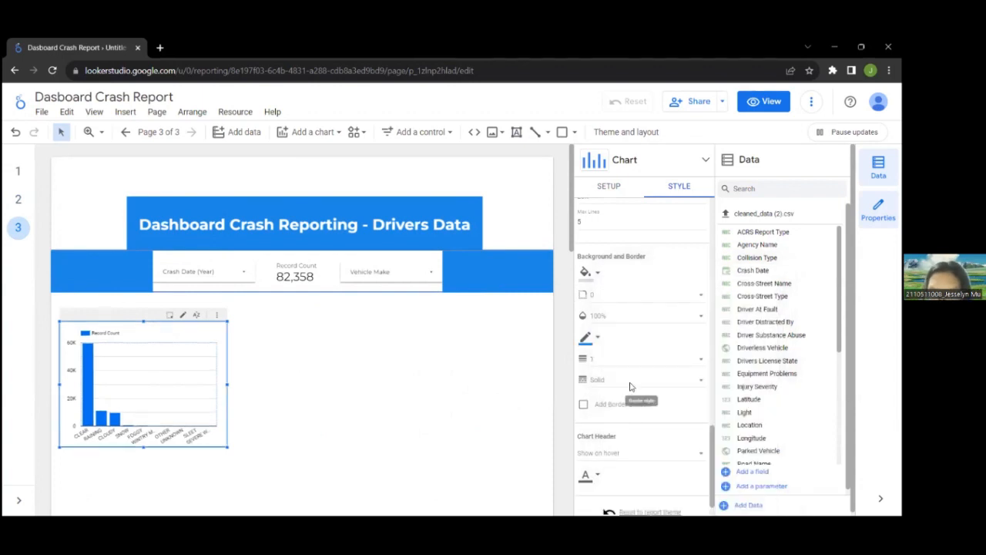
left_click(638, 361)
left_click(331, 371)
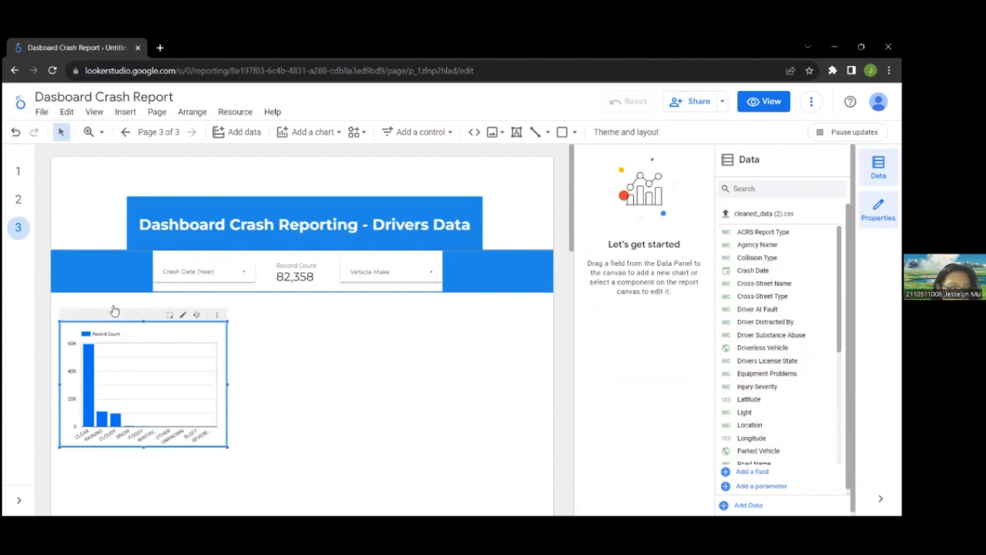
left_click_drag(115, 310, 126, 303)
left_click(459, 371)
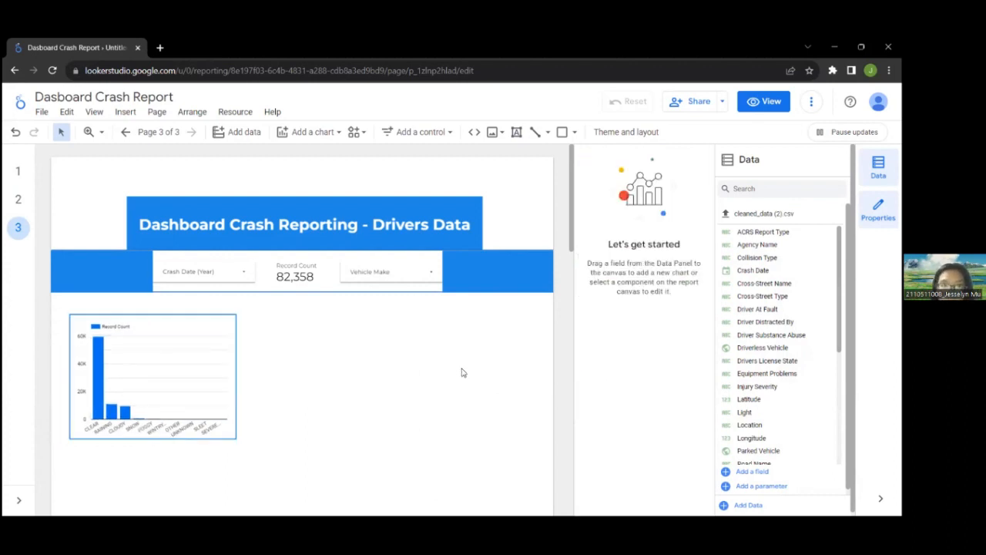
- Add a text box titled "Distribusi Jumlah Kecelakaan Berdasarkan Cuaca" above the weather chart and shift the chart down to make room
left_click(516, 134)
left_click(119, 302)
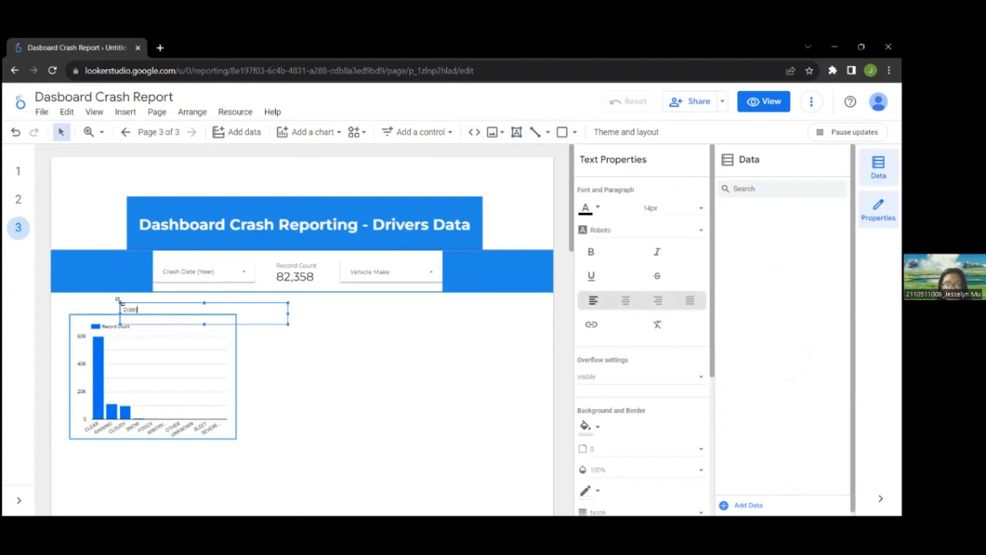
left_click(101, 316)
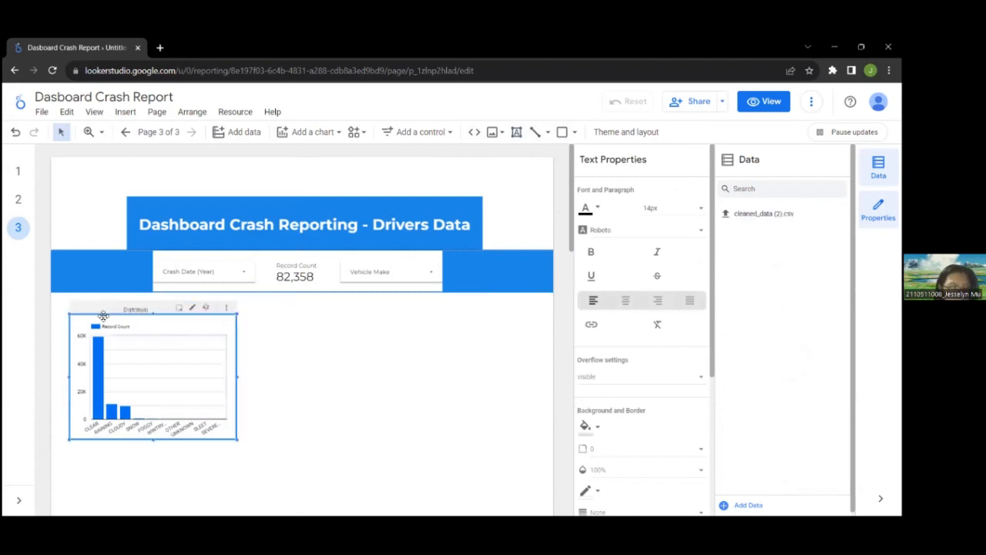
left_click(614, 187)
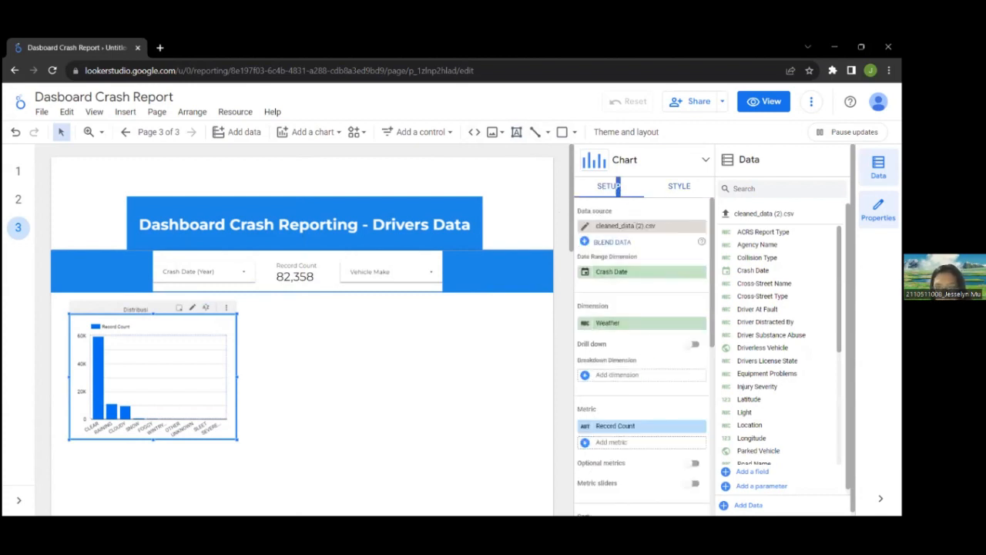
key("Escape")
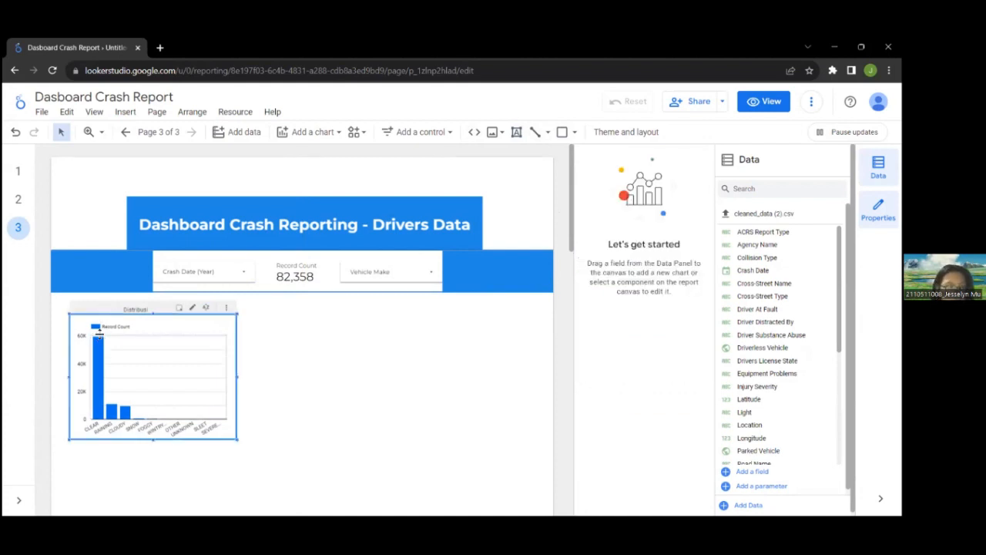
left_click_drag(151, 312, 160, 336)
left_click(161, 311)
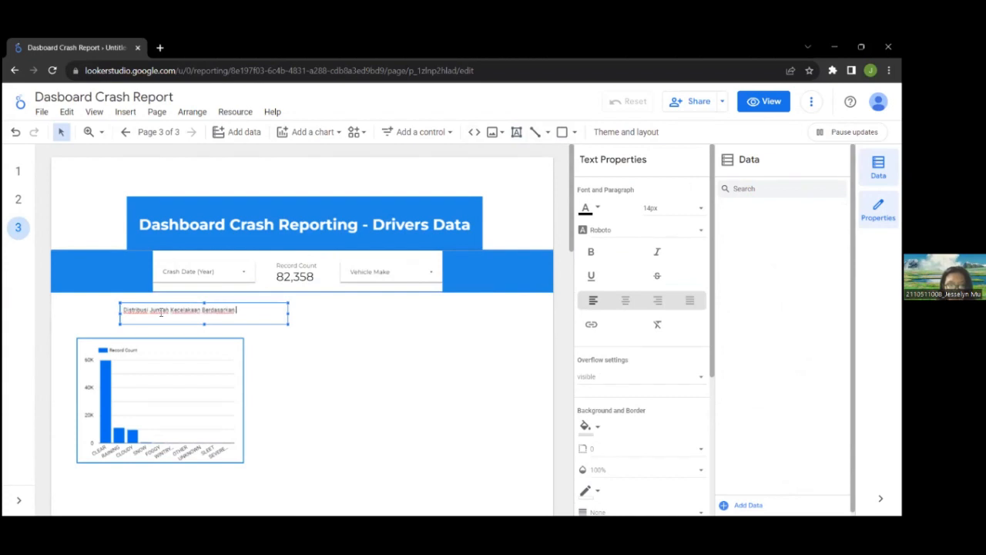
left_click(341, 344)
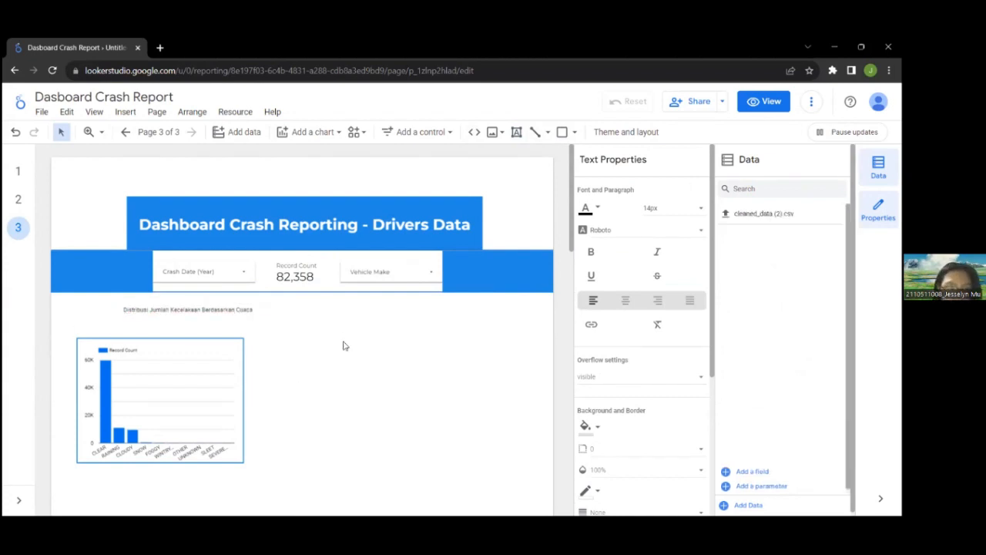
- Set the weather chart title's font to Montserrat at 20px
left_click(651, 209)
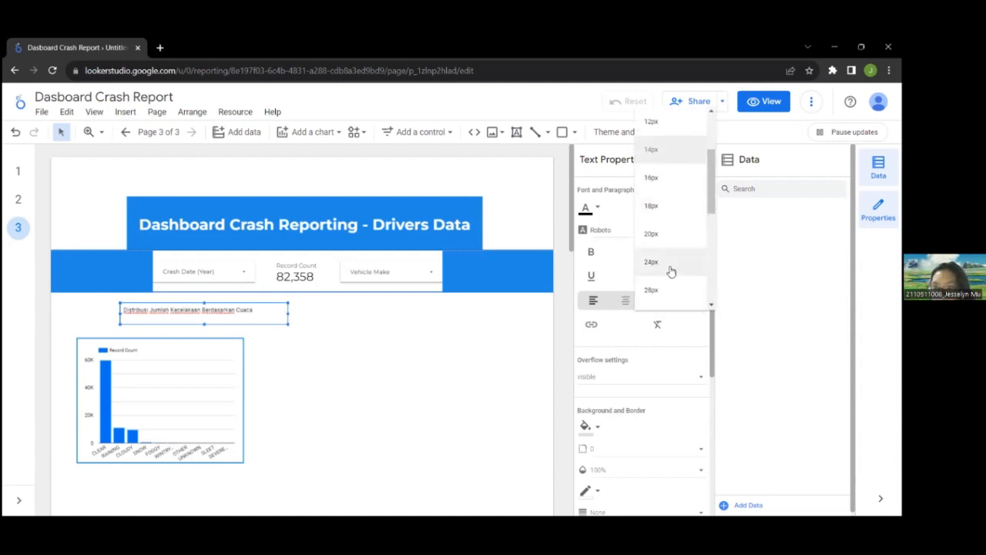
left_click(613, 230)
left_click(612, 231)
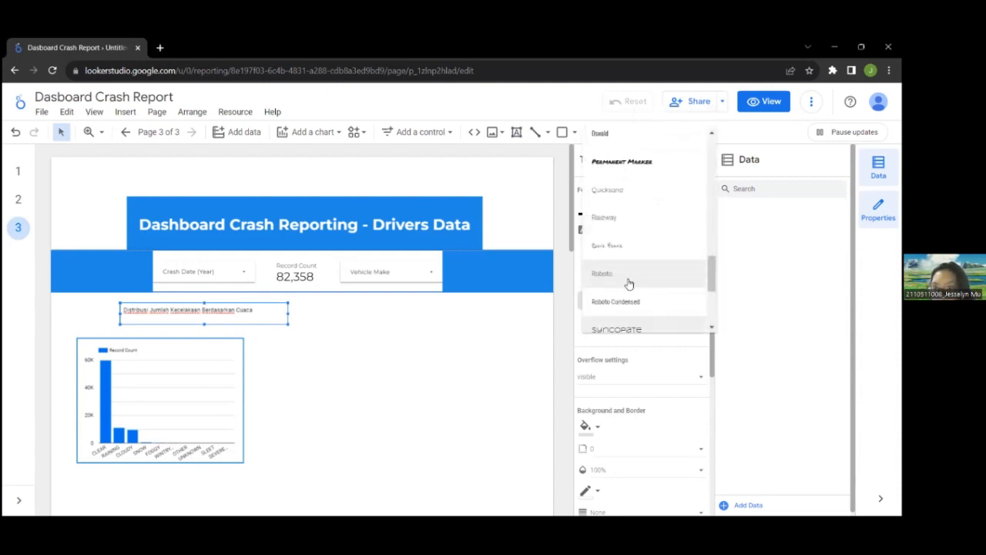
scroll(629, 231, "up", 2)
scroll(629, 223, "up", 2)
left_click(623, 217)
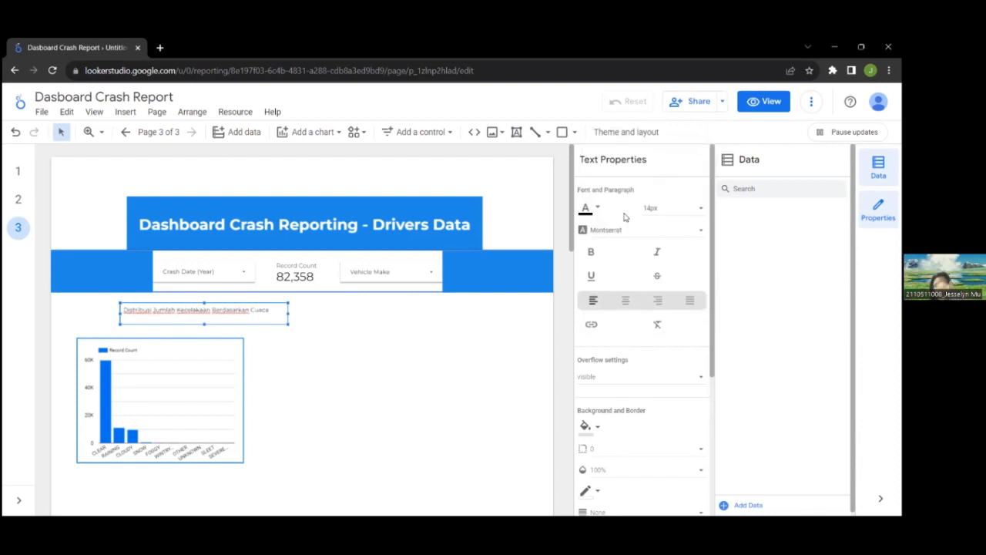
left_click(694, 210)
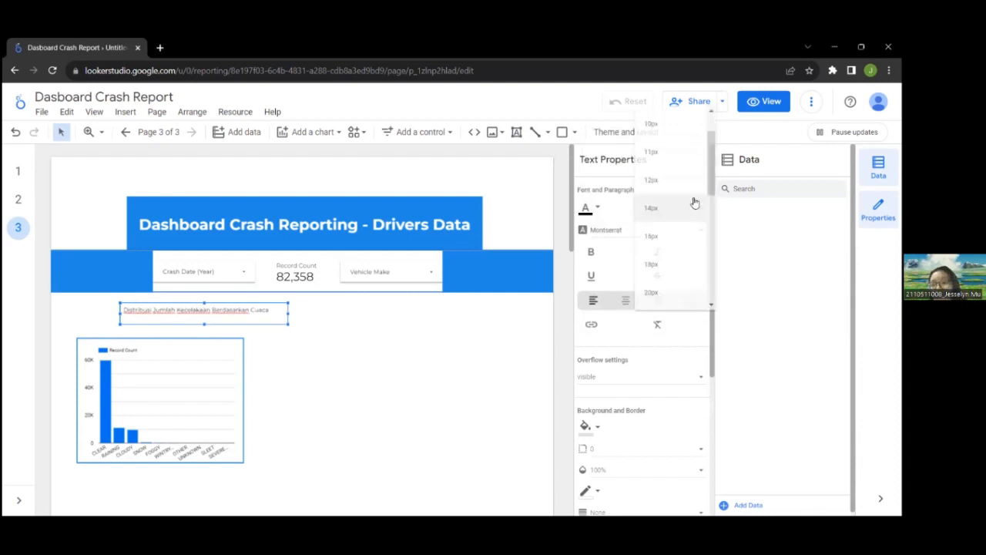
left_click(674, 283)
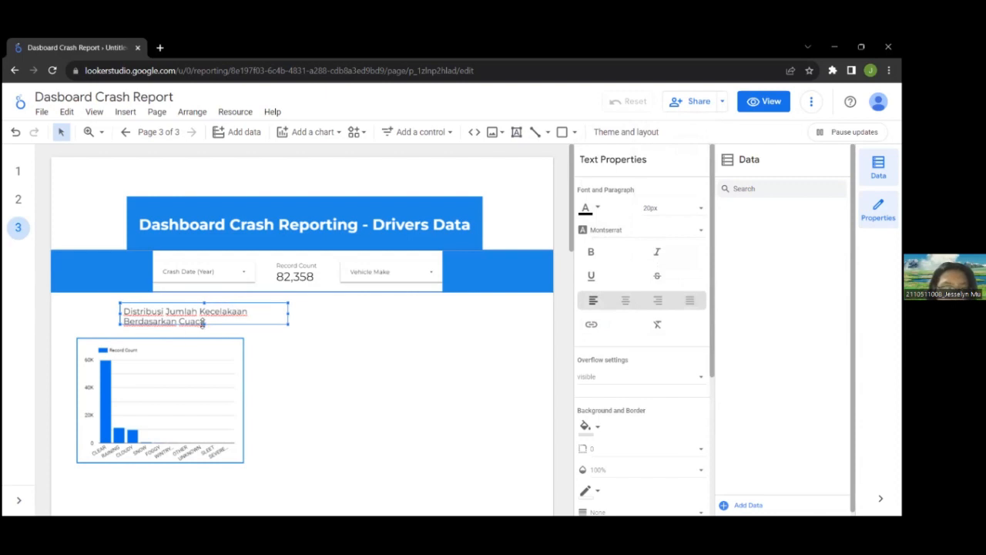
- Resize and center-align the title text box, position it over the weather chart, and move the chart up closer beneath it
left_click_drag(203, 324, 204, 335)
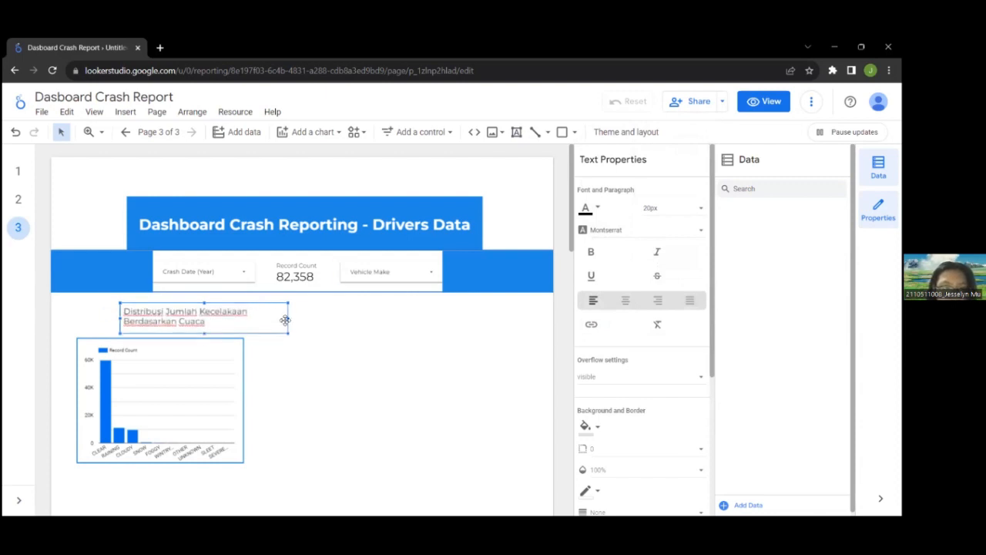
left_click_drag(285, 318, 261, 317)
left_click(625, 300)
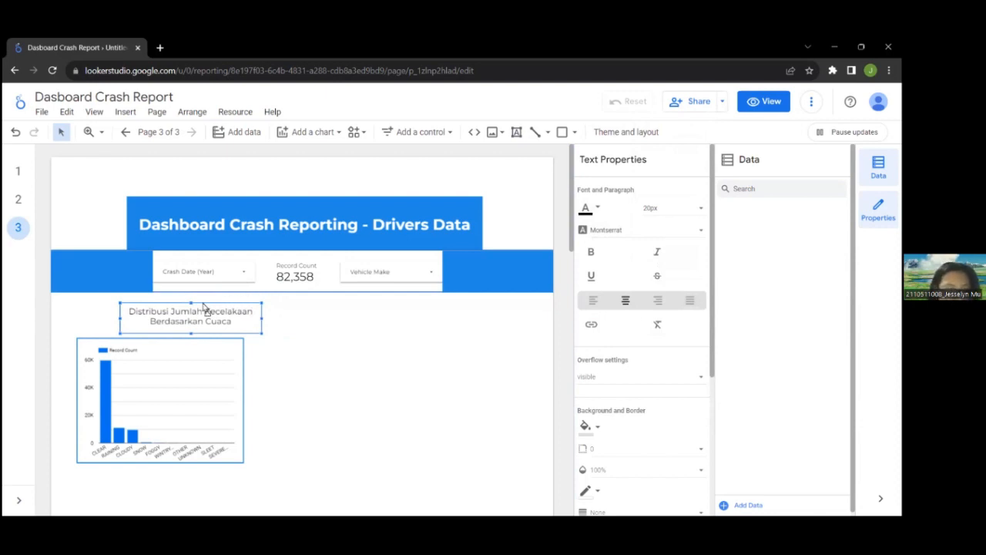
left_click_drag(223, 337, 193, 335)
left_click(302, 341)
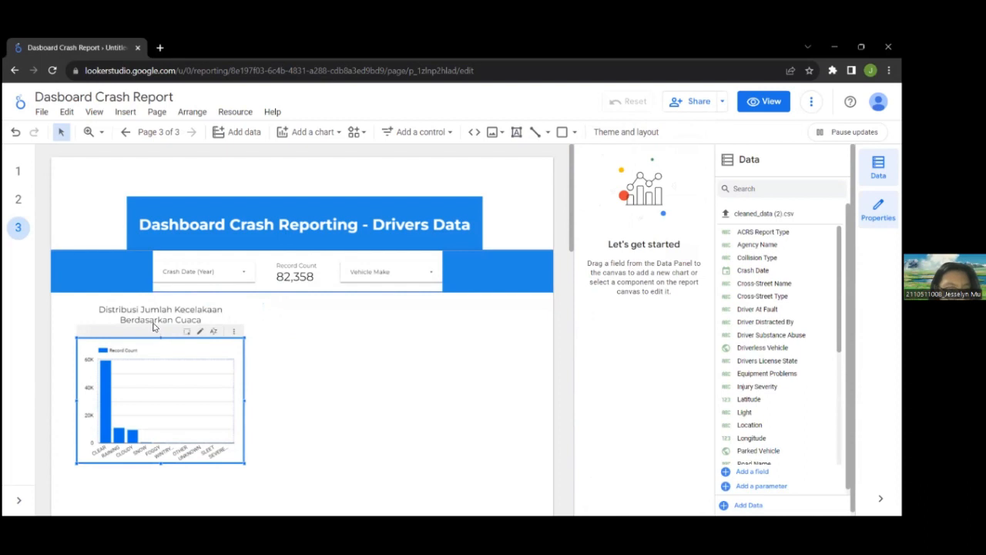
left_click_drag(153, 327, 154, 321)
left_click(356, 347)
- Add a text box below the chart reading "Cuaca yang sering terjadi kecelakaan adalah saat cuaca cerah dengan data sebanyak 59.570."
left_click(516, 132)
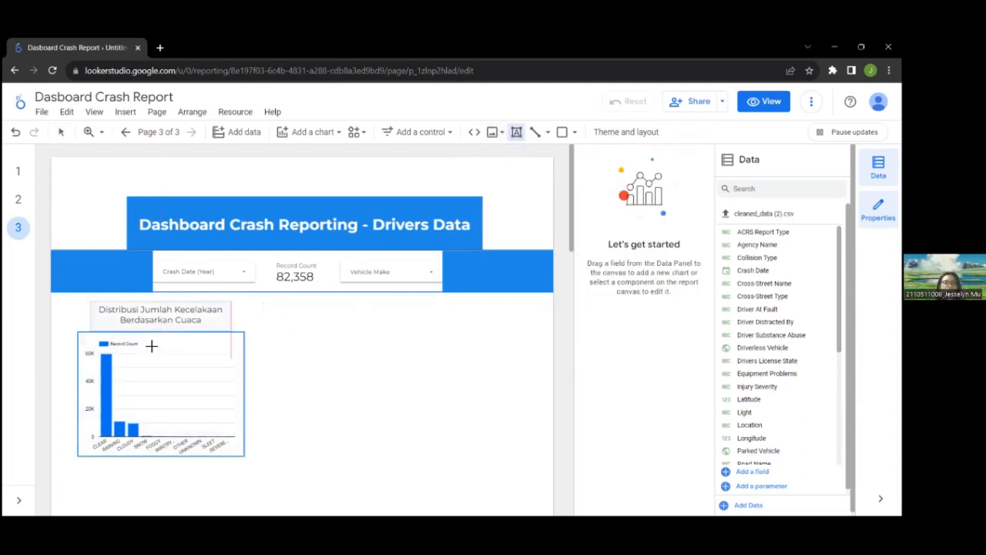
scroll(131, 346, "down", 2)
left_click_drag(91, 354, 261, 374)
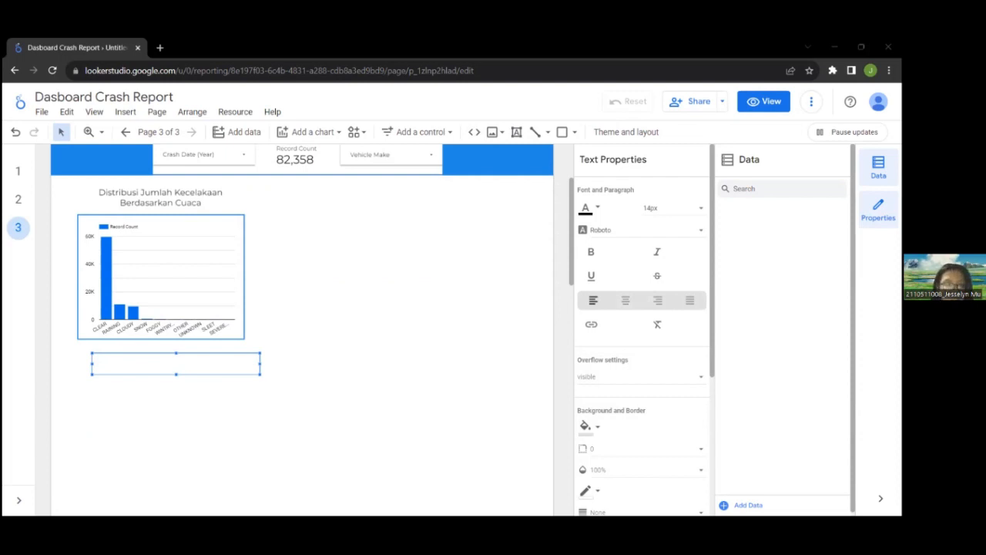
type("Cuaca yang sering terjadi kecelakaan adalah saat cuaca cerah dengan data sebanyak 59.570")
left_click(268, 386)
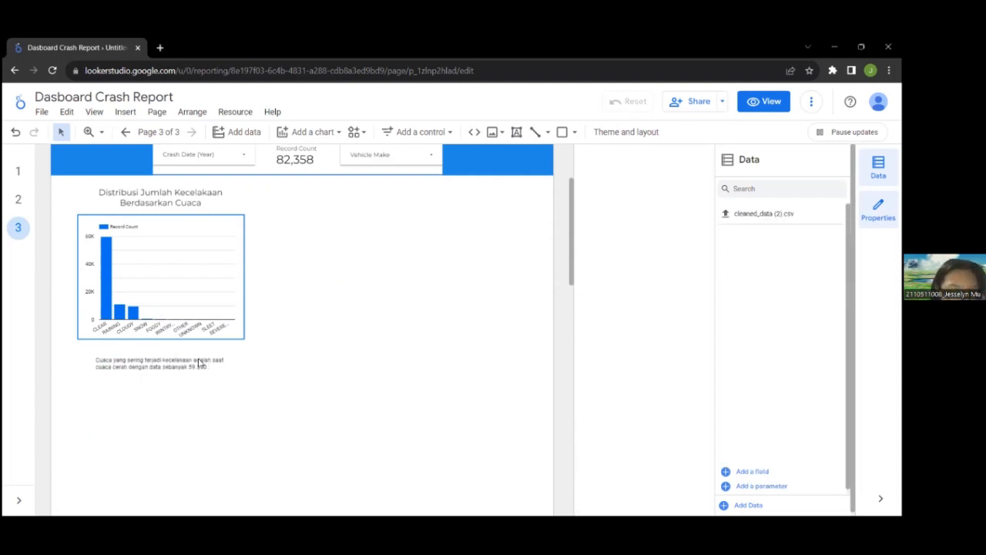
- Set the caption below the weather chart to the Montserrat font and center-align it
double_click(201, 361)
left_click(210, 352)
left_click(209, 356)
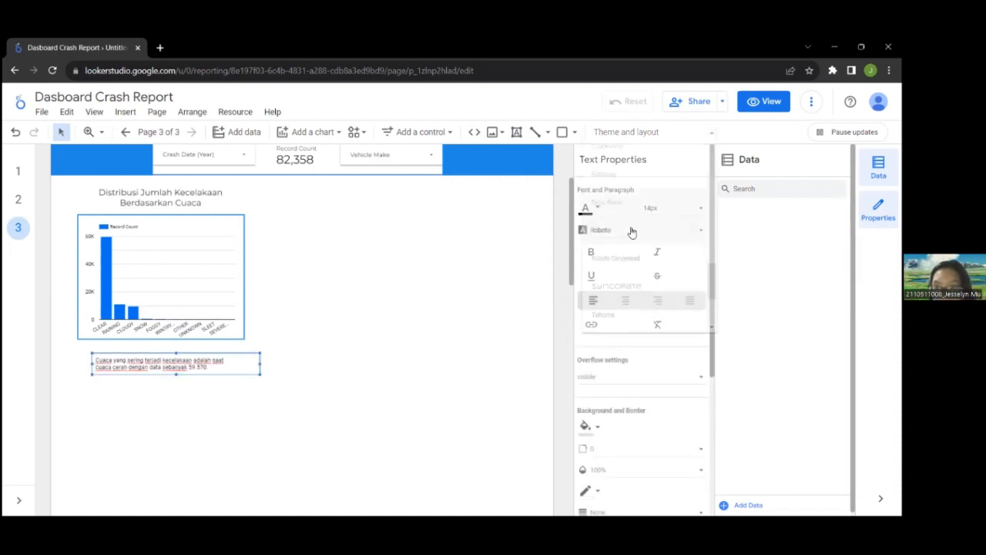
left_click(633, 229)
scroll(645, 170, "up", 1)
scroll(646, 169, "up", 2)
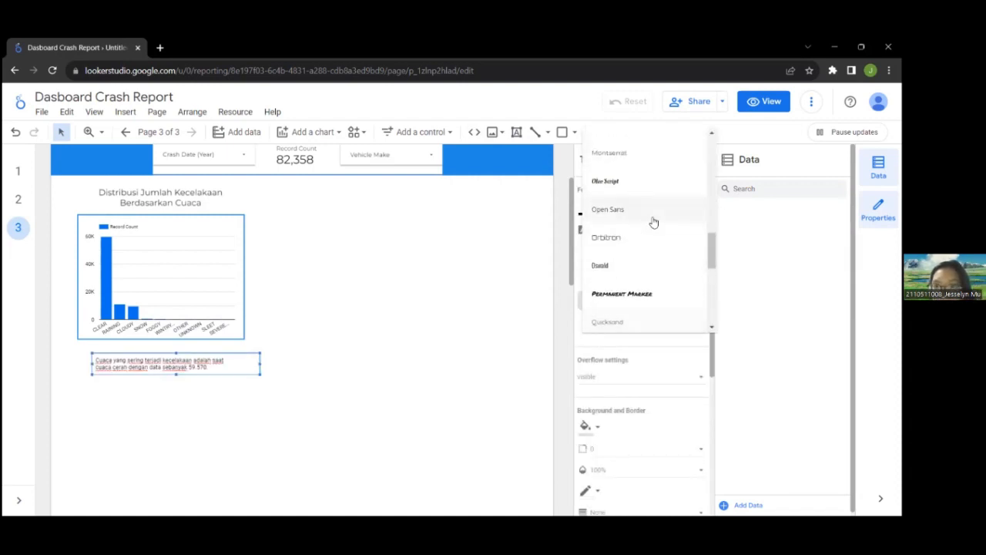
left_click(629, 150)
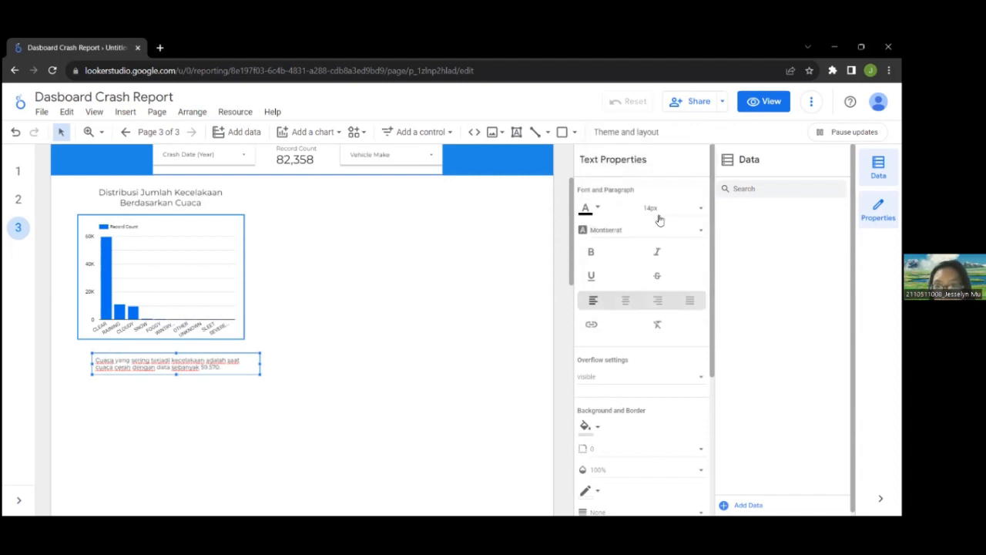
left_click(625, 300)
- Try larger font sizes on the caption, return it to 14px, and move it up closer beneath the weather chart
left_click(691, 212)
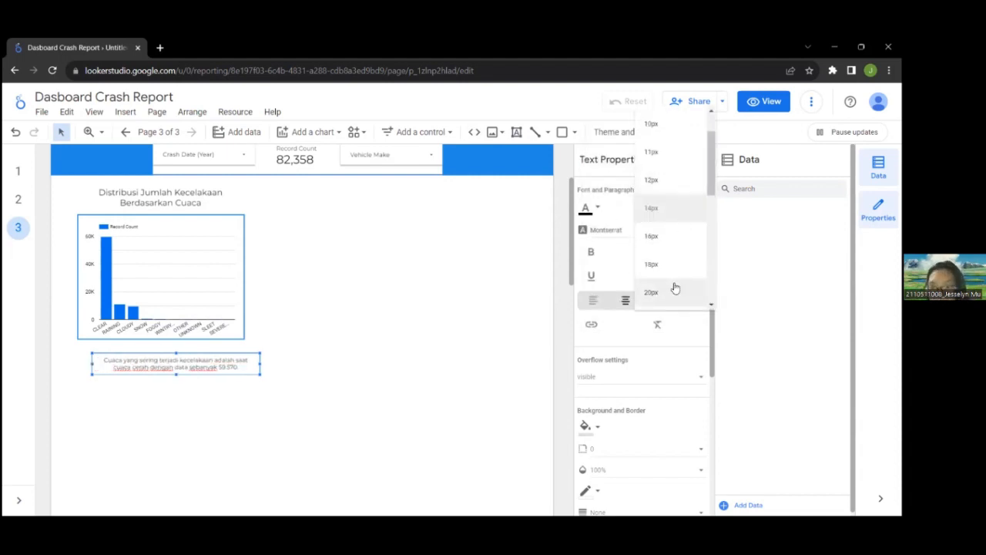
left_click(676, 288)
left_click(696, 206)
left_click(683, 153)
mouse_move(194, 355)
left_mouse_down()
mouse_move(180, 348)
mouse_move(192, 345)
left_mouse_up()
left_click(673, 205)
left_click(668, 182)
- Select the title, weather chart and caption together and shift them slightly toward the page's left edge
left_click(286, 359)
left_click_drag(61, 181, 258, 371)
left_click_drag(192, 193, 179, 193)
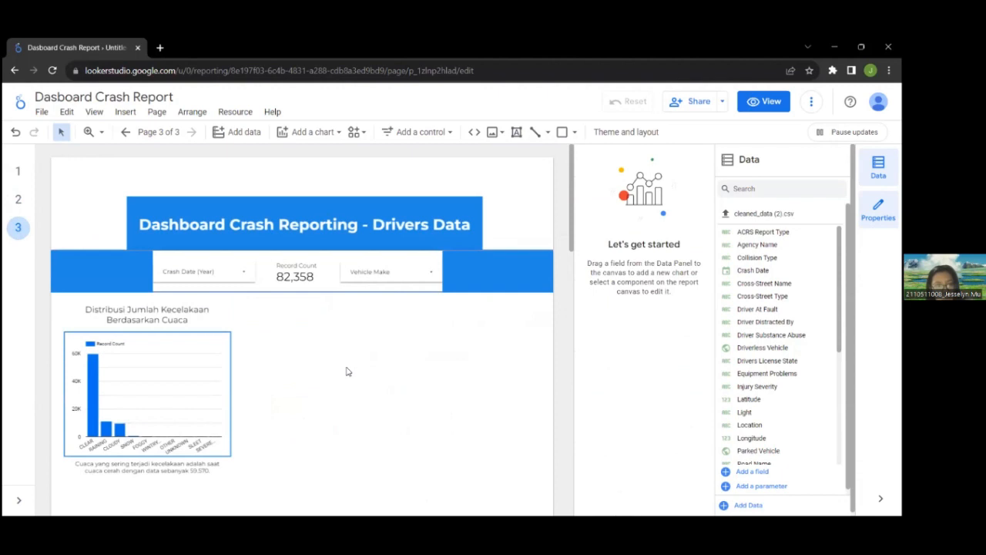
- Paste the Driver At Fault pie chart, place it beside the weather chart, and draw a rectangle covering it
key("ctrl+v")
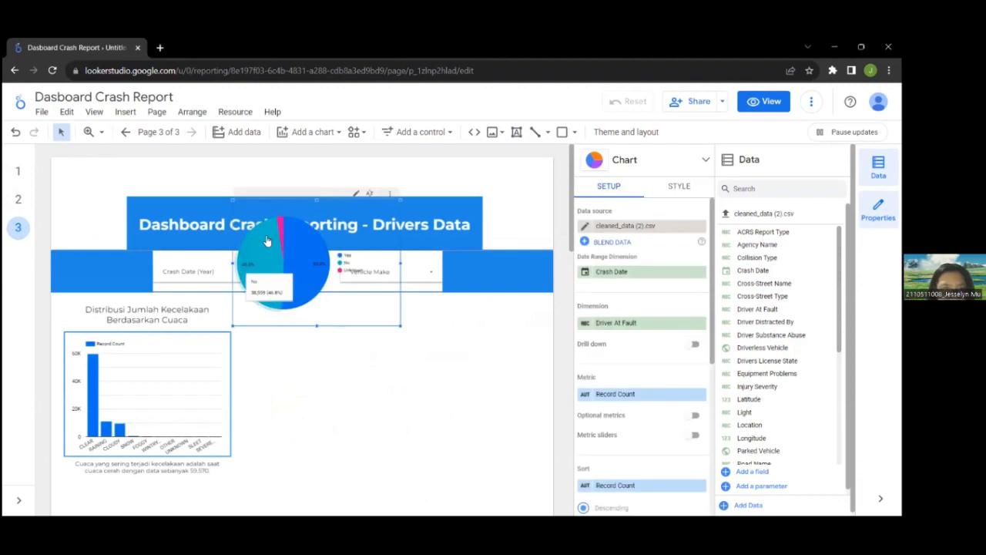
left_click_drag(275, 317, 290, 448)
left_click_drag(415, 459, 409, 456)
left_click(563, 132)
left_click_drag(242, 332, 406, 458)
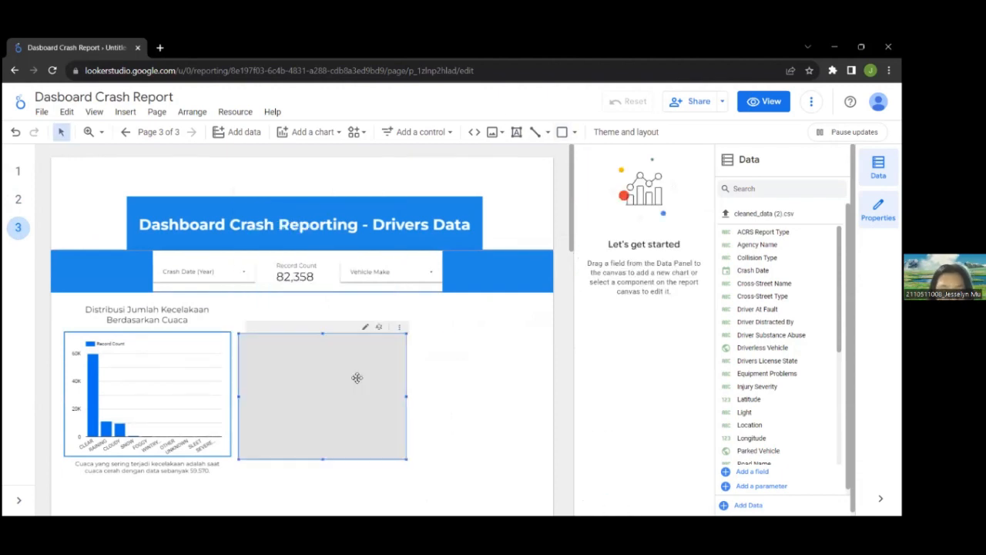
- Set the current page's canvas width to 1920 px
left_click(460, 403)
left_click(668, 185)
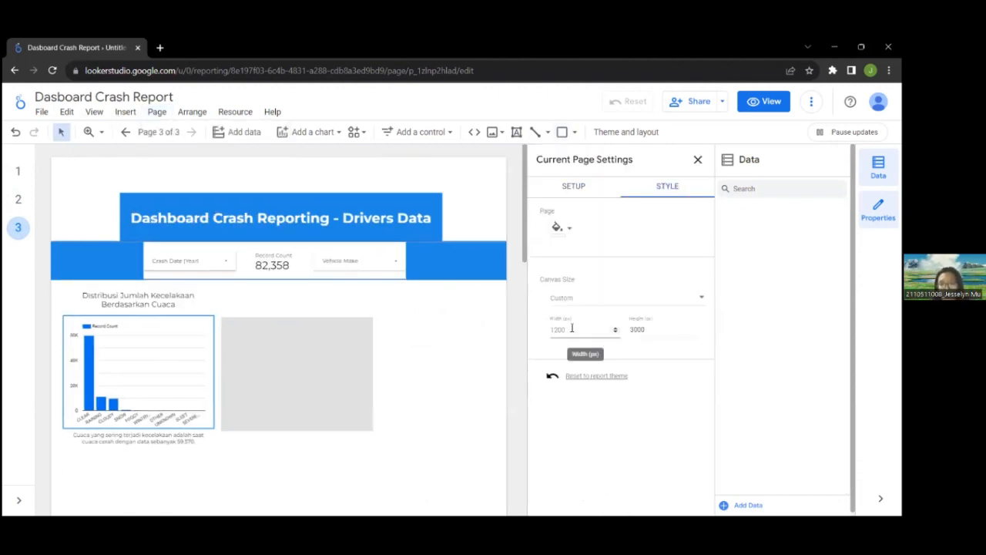
double_click(570, 329)
type("1920")
- Replace the line under the controls band with a blue one spanning the full page width
left_click(362, 242)
left_click_drag(365, 243, 543, 251)
key("Delete")
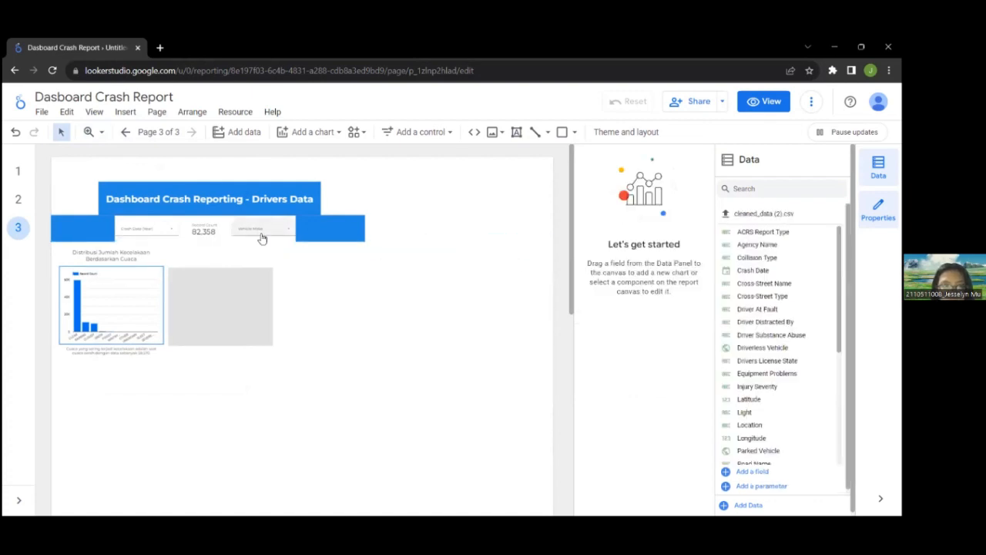
left_click(534, 132)
left_click_drag(51, 240, 563, 239)
key("Down")
key("Down")
key("Down")
key("Down")
key("Down")
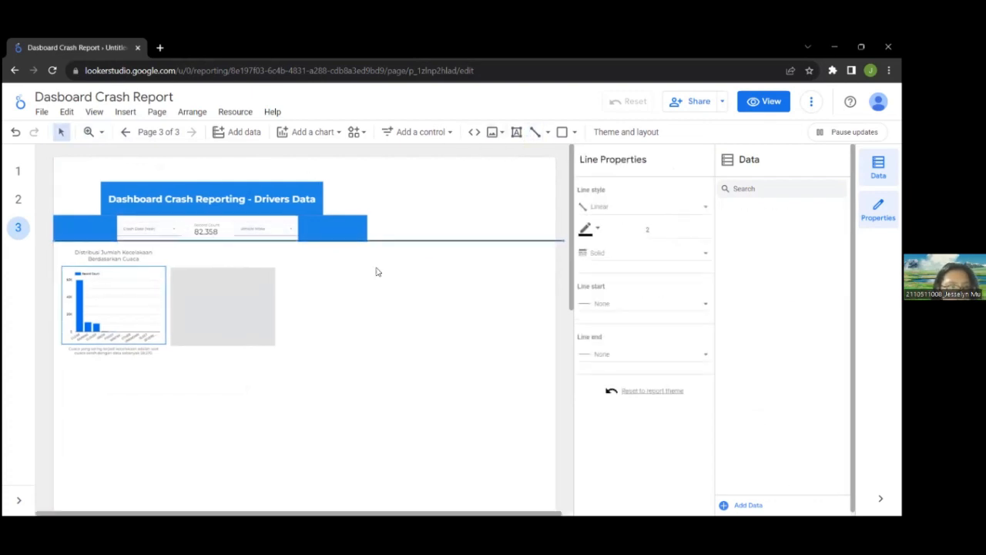
left_click(589, 229)
left_click(684, 374)
- Move the band's second blue block to the page's far edge and center the title banner on the widened page
left_click_drag(322, 232, 510, 239)
left_click(351, 217)
mouse_move(370, 182)
left_mouse_down()
mouse_move(323, 193)
mouse_move(552, 221)
mouse_move(486, 214)
left_mouse_up()
left_click(439, 189)
- Delete the short line above the Crash Date, record count and Vehicle Make controls
left_click(359, 215)
key("Delete")
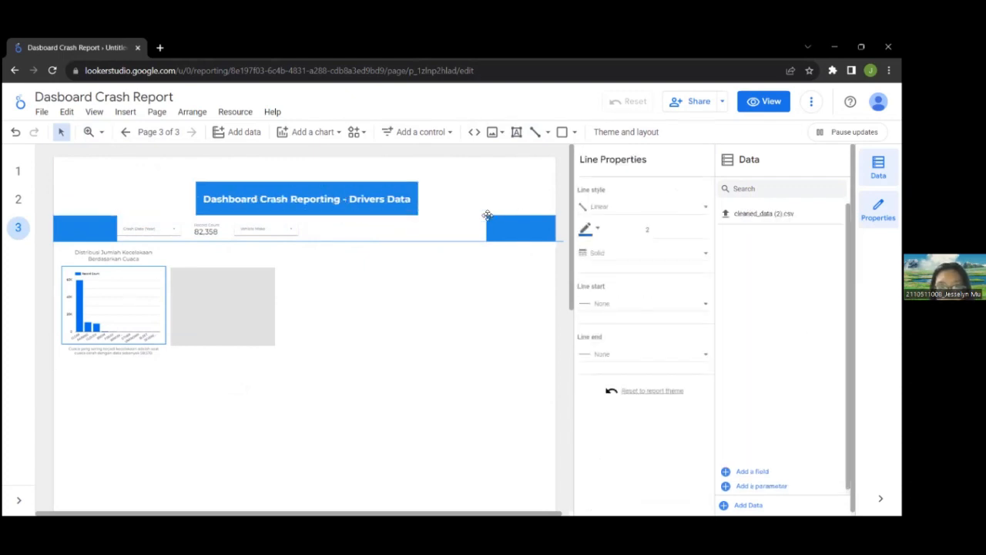
left_click(534, 132)
left_click_drag(116, 217, 238, 214)
key("Delete")
- Draw a blue line along the upper edge of the controls band, spanning between its two blue side blocks
left_click(535, 132)
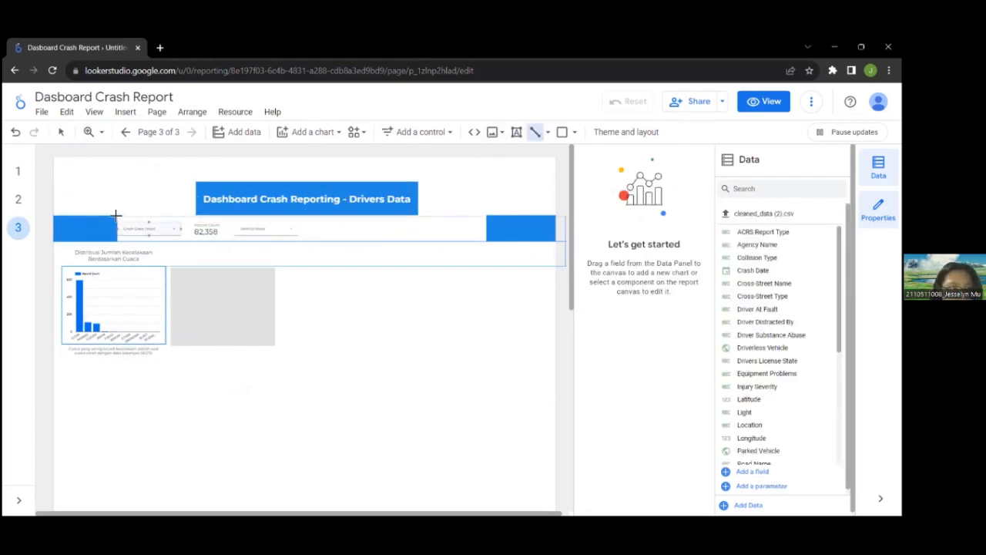
left_click_drag(117, 222, 486, 222)
key("Up")
key("Up")
key("Up")
key("Up")
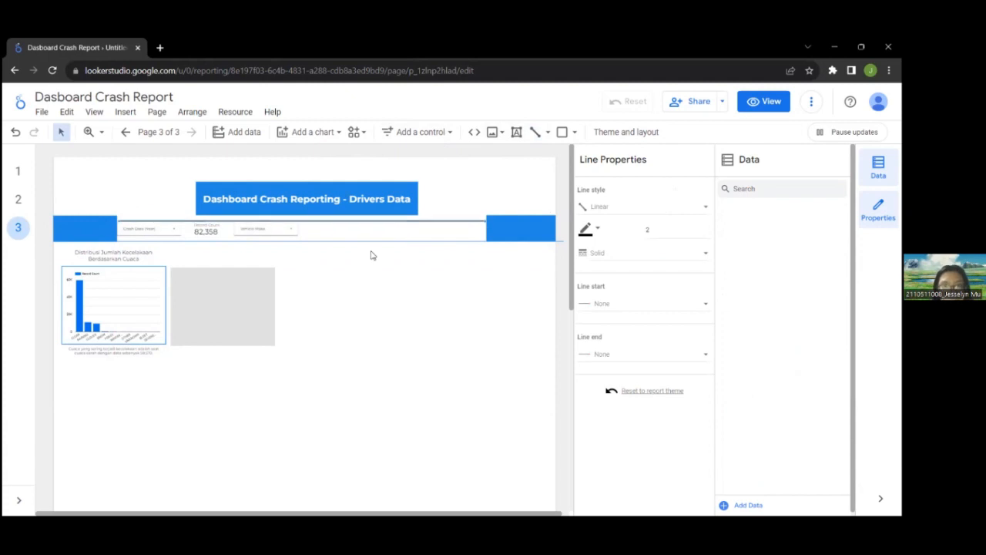
left_click(587, 230)
left_click(638, 414)
- Move the Vehicle Make control, record count scorecard and Crash Date control so they sit centered beneath the title banner
left_click(276, 225)
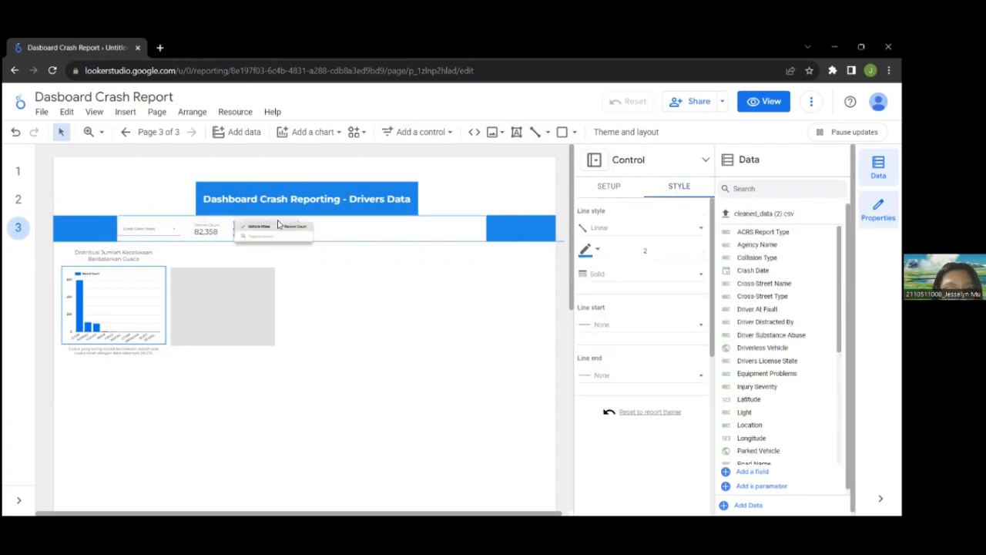
left_click(291, 222)
left_click_drag(290, 223, 410, 225)
left_click_drag(206, 220, 294, 222)
left_click(154, 222)
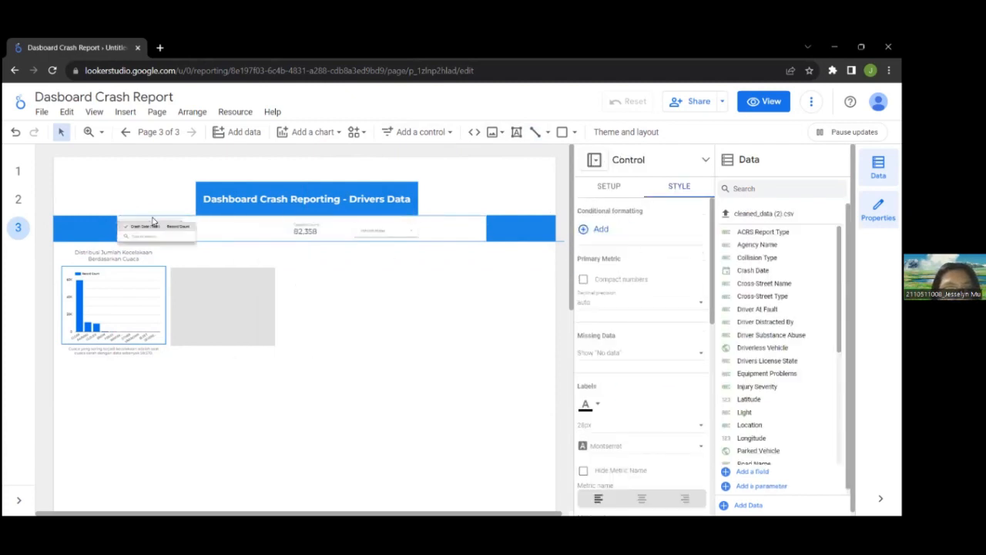
left_click(139, 221)
left_click_drag(142, 221, 222, 221)
- Stretch both blue side blocks of the band inward until they meet the edges of the title banner
left_click(497, 229)
left_click_drag(486, 228, 418, 228)
left_click(115, 227)
left_click_drag(117, 228, 195, 228)
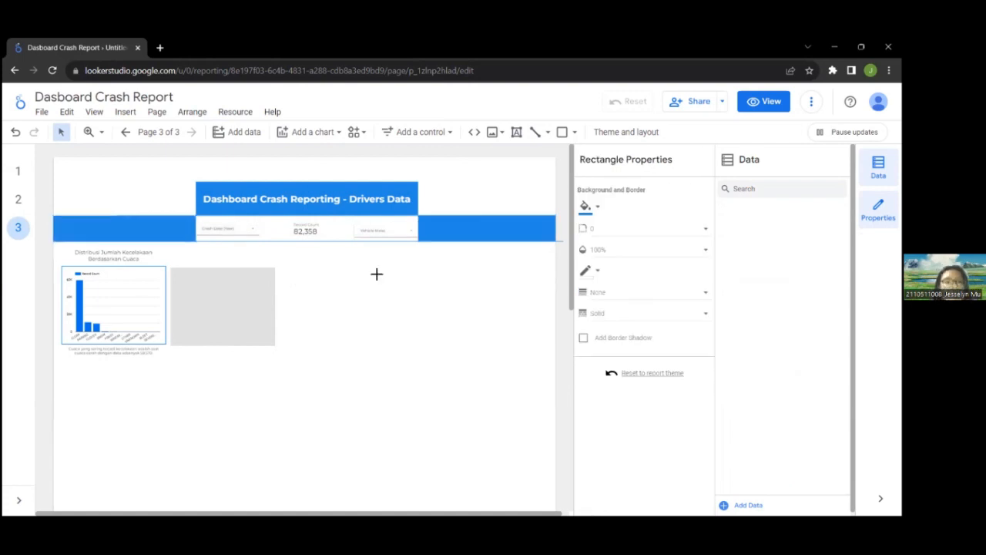
- Move the grey rectangle and the pie chart away from the weather chart, with the pie chart below the rectangle
left_click(113, 256)
left_click_drag(215, 323, 359, 323)
left_click(223, 305)
left_click_drag(347, 363, 363, 397)
- Enlarge the weather chart together with its title and caption, and increase the font size of both texts
left_click_drag(57, 246, 232, 393)
left_click(194, 253)
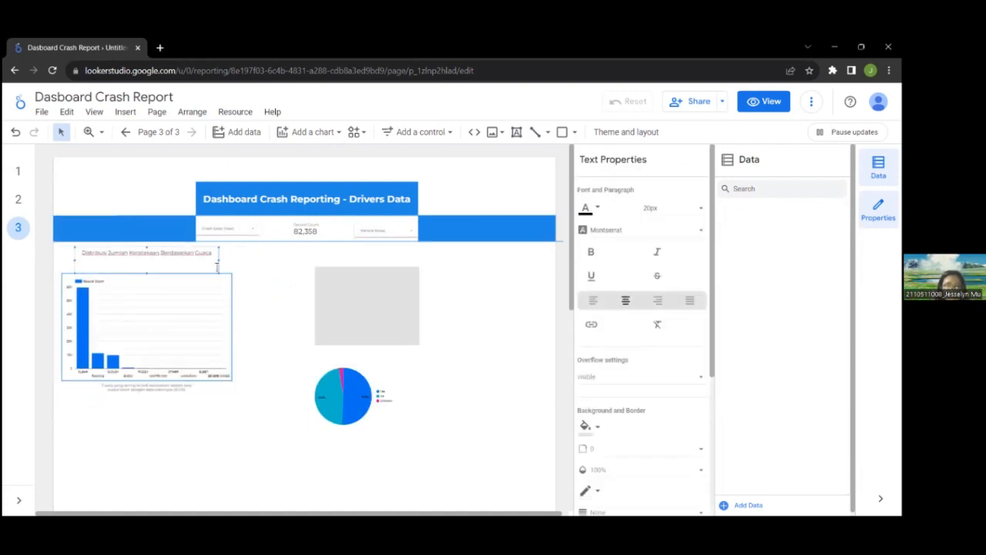
left_click(678, 210)
left_click(677, 264)
left_click(159, 390)
left_click(678, 209)
left_click(676, 292)
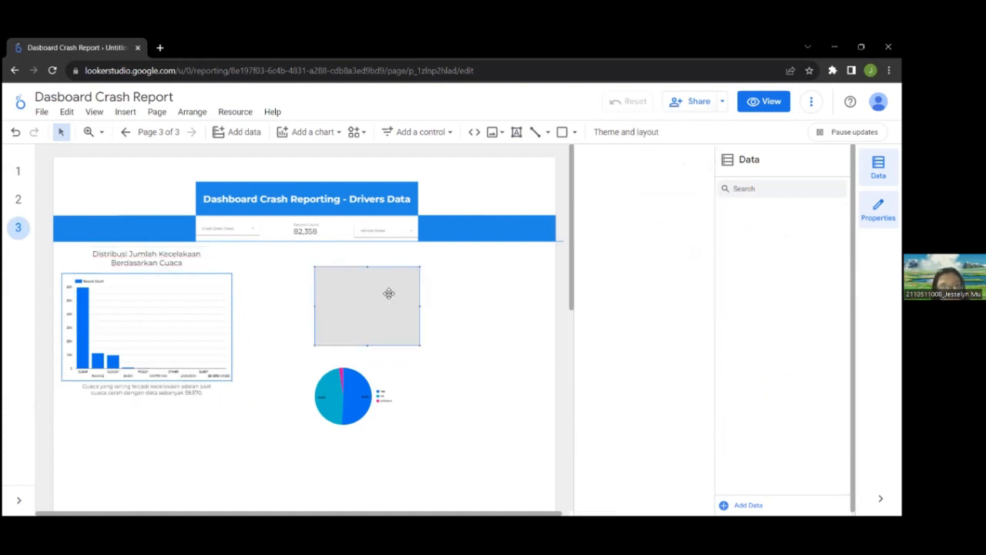
- Enlarge the grey rectangle beside the weather chart, send it behind the pie chart, and fit the enlarged pie chart inside it
left_click_drag(388, 291, 314, 298)
left_click_drag(345, 352, 397, 381)
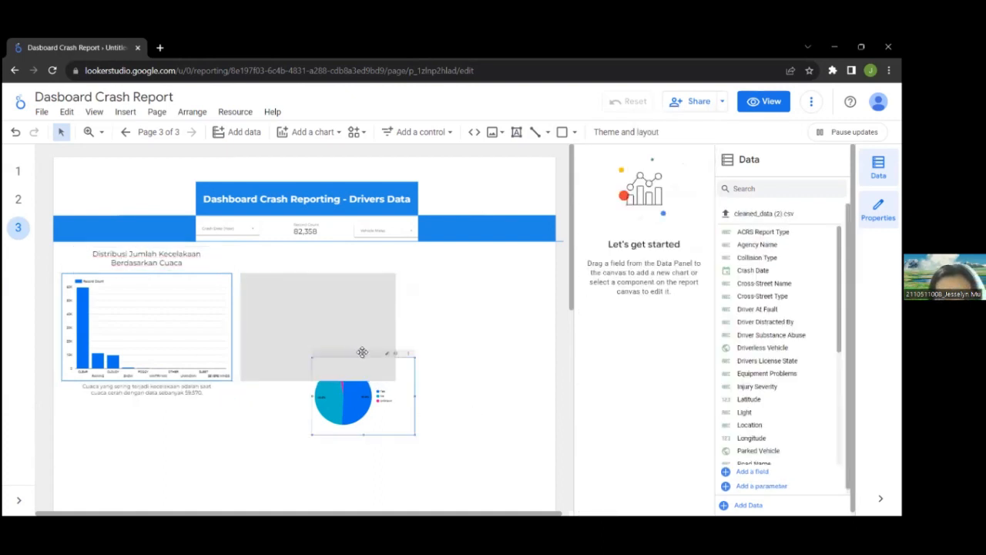
left_click_drag(362, 352, 286, 293)
right_click(350, 293)
mouse_move(386, 443)
left_click(493, 439)
left_click(300, 346)
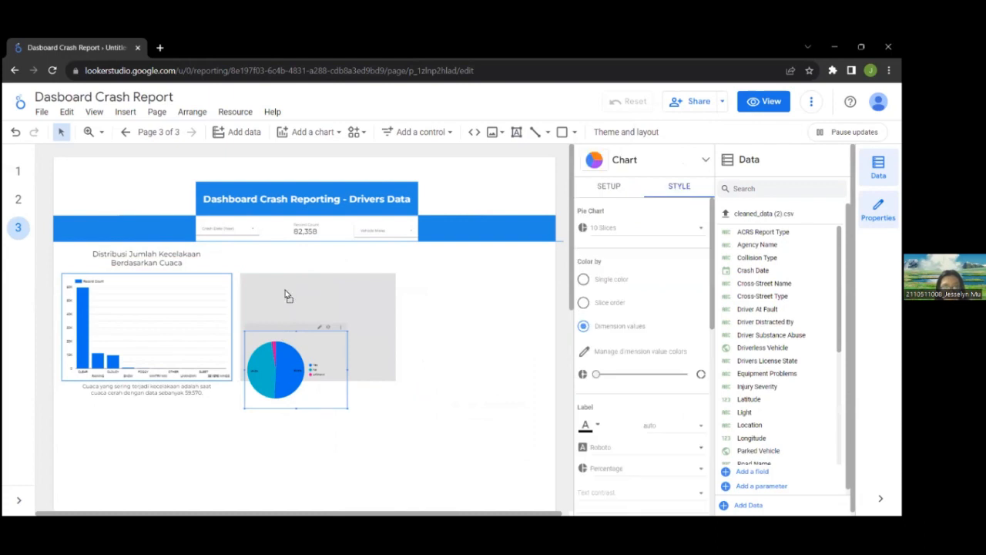
left_click_drag(351, 360, 381, 374)
- Give the rectangle around the pie chart a transparent background and a blue border with weight 3
left_click(395, 285)
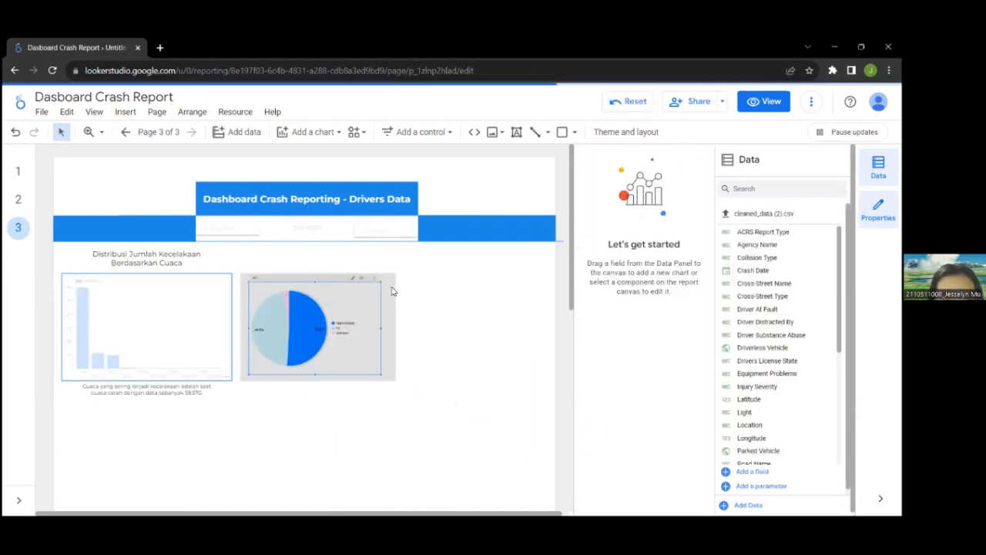
left_click(589, 270)
left_click(715, 336)
left_click(646, 292)
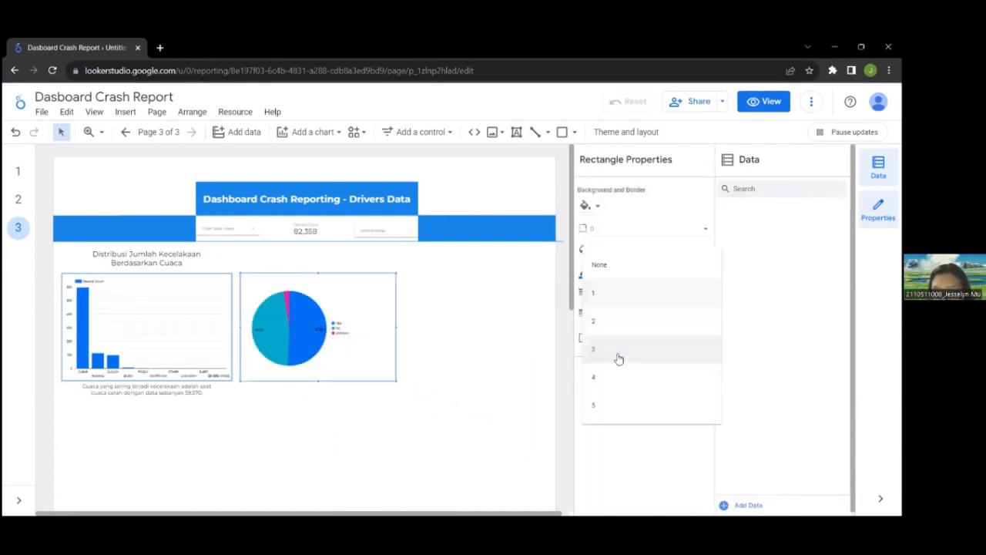
left_click(619, 355)
- Narrow the frame around the pie chart, group it with the chart, and shift them slightly away from the weather chart
left_click_drag(396, 327, 369, 331)
left_click_drag(408, 395, 308, 308)
key("ctrl+g")
left_click(457, 337)
left_click(263, 284)
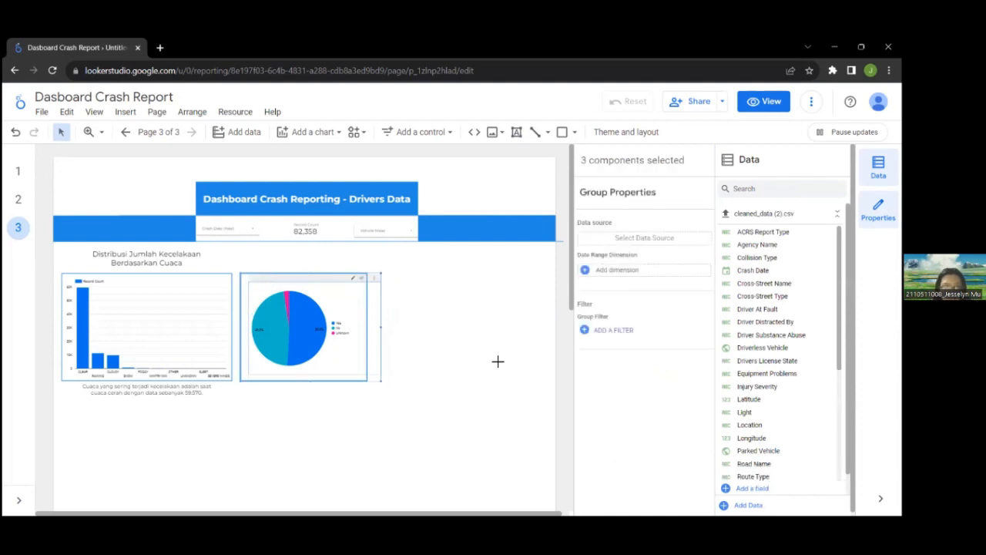
left_click(498, 362)
left_click_drag(370, 366, 381, 366)
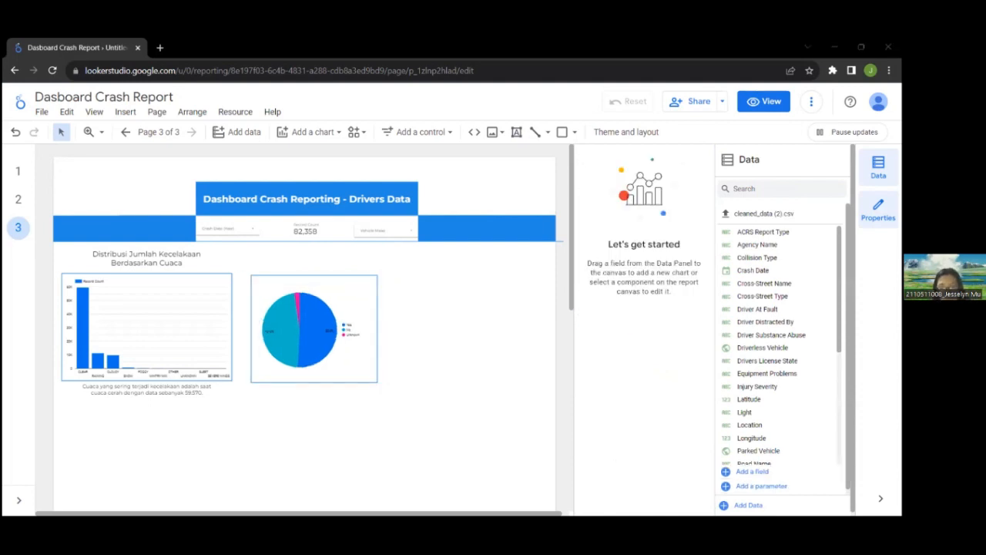
- Paste the title "Distribusi Jumlah Kecelakaan Berdasarkan Kesalahan Pengemudi", place it above the pie chart and adjust its font size
key("ctrl+v")
left_click_drag(331, 312, 350, 253)
left_click(670, 208)
left_click(674, 204)
- Paste the driver-fault caption and position it directly beneath the pie chart's frame
scroll(335, 318, "down", 2)
key("ctrl+v")
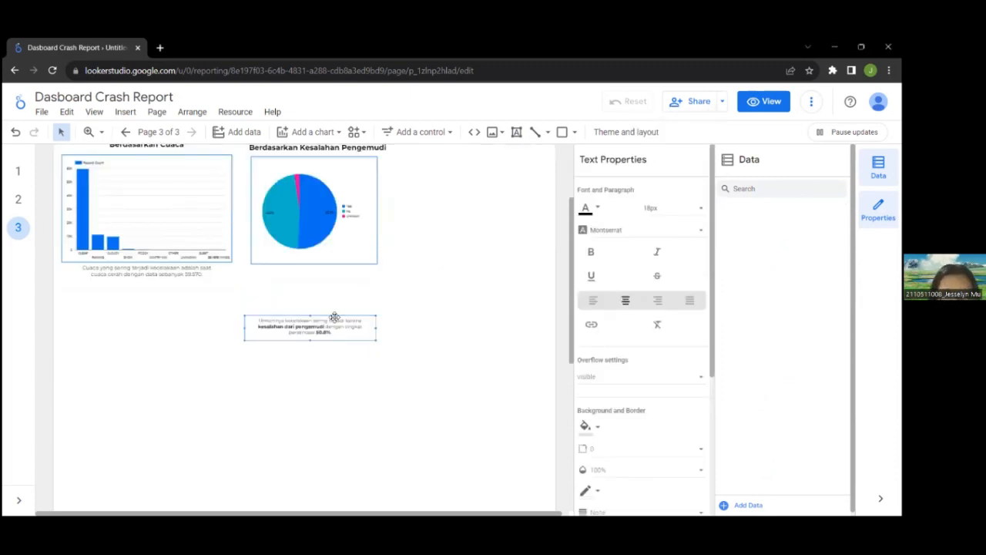
left_click_drag(335, 317, 337, 267)
key("ctrl+z")
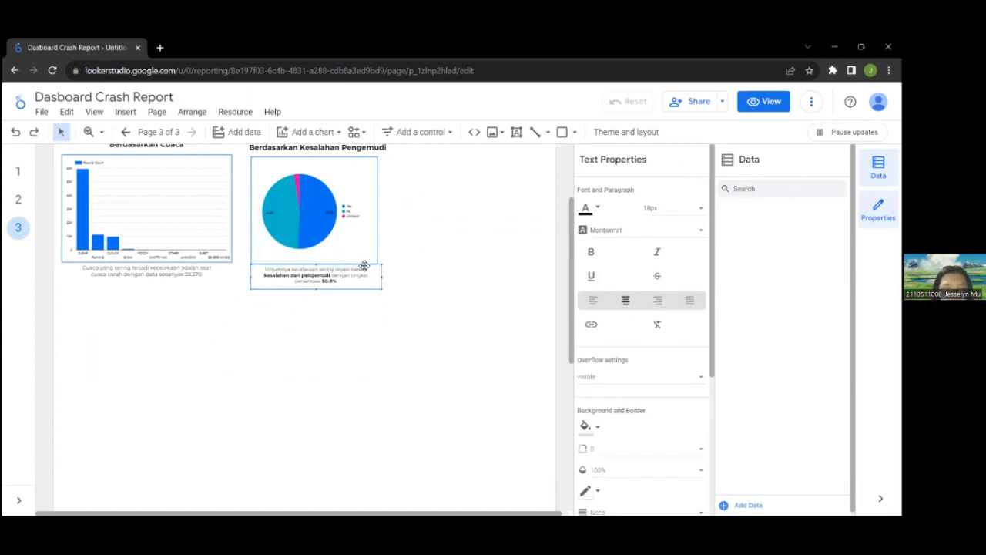
left_click(662, 208)
- Make "cuaca cerah dengan data sebanyak 59.570" bold in the weather chart's caption
left_click(154, 269)
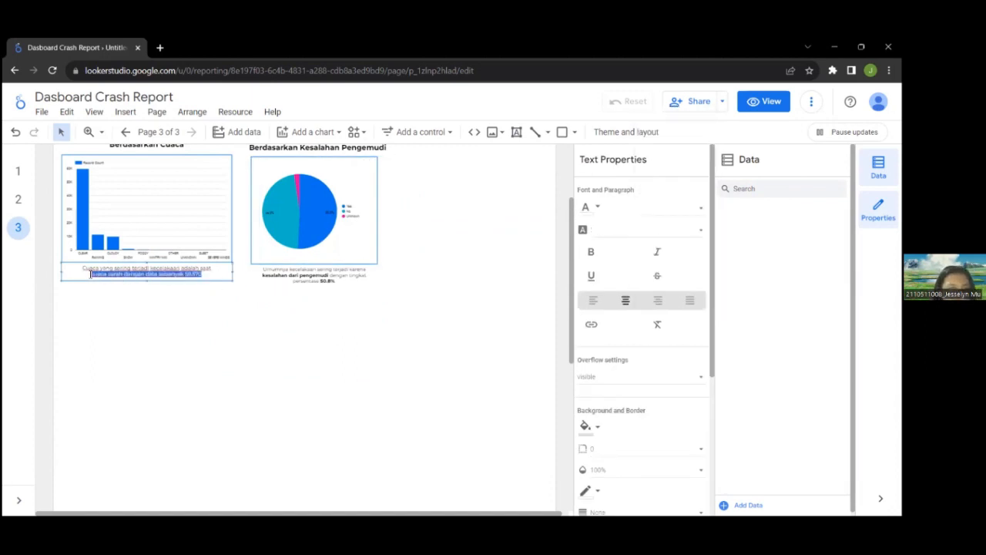
key("ctrl+b")
left_click(303, 423)
- Copy the Light column chart from page 2 to page 3 and size it to fit beside the pie chart
scroll(304, 423, "up", 3)
left_click(18, 199)
left_click(422, 203)
left_click(18, 227)
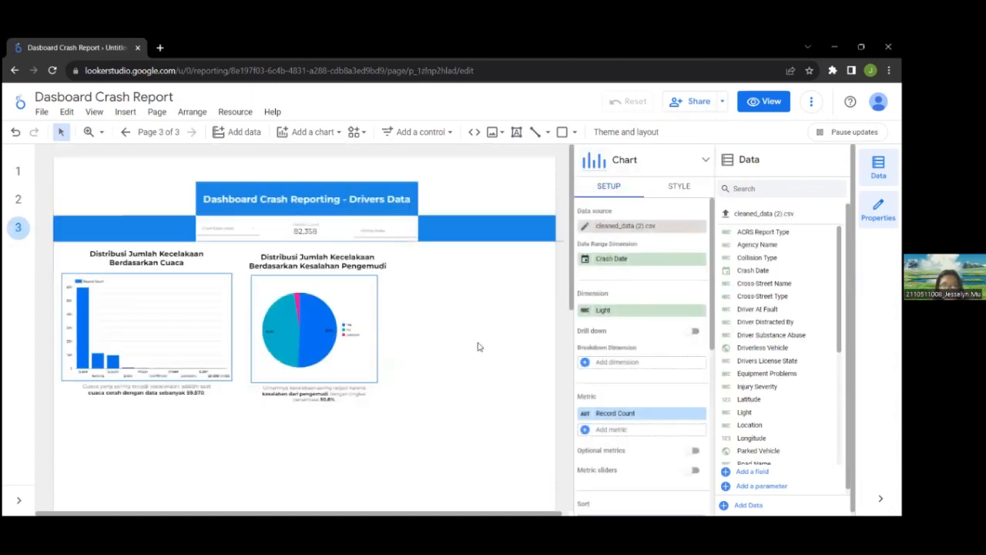
key("ctrl+v")
left_click_drag(436, 281, 548, 385)
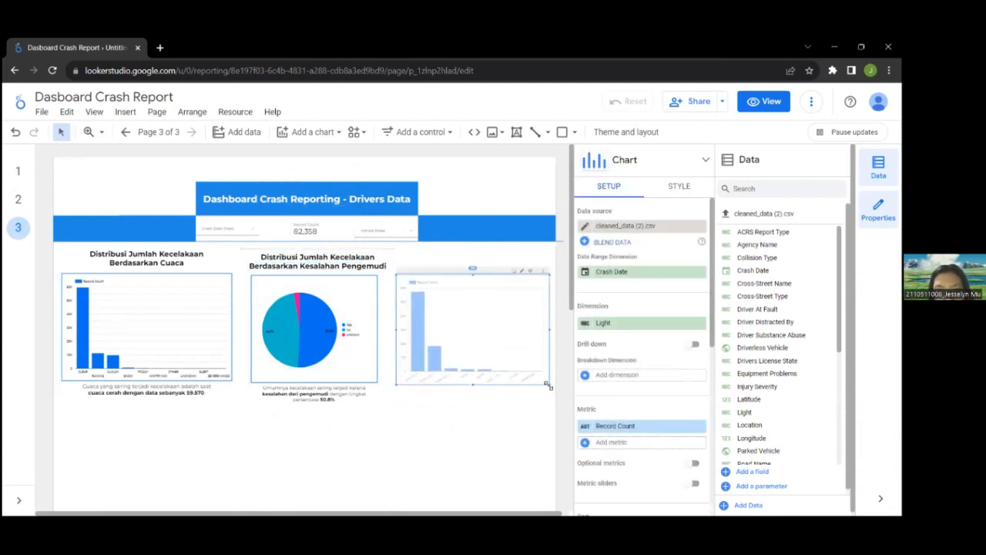
- Style the Light column chart with a blue border matching the other two charts
left_click(678, 186)
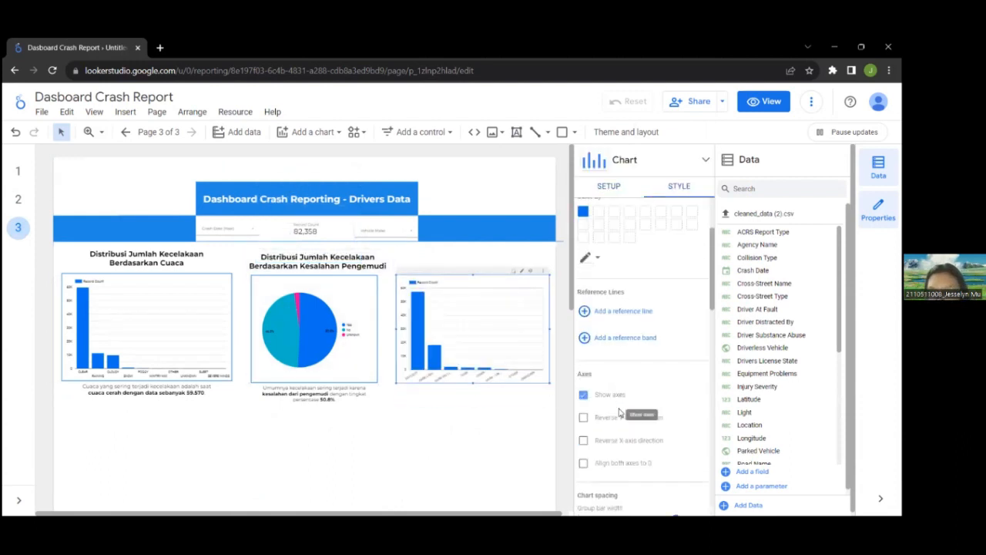
left_click(583, 412)
left_click(87, 233)
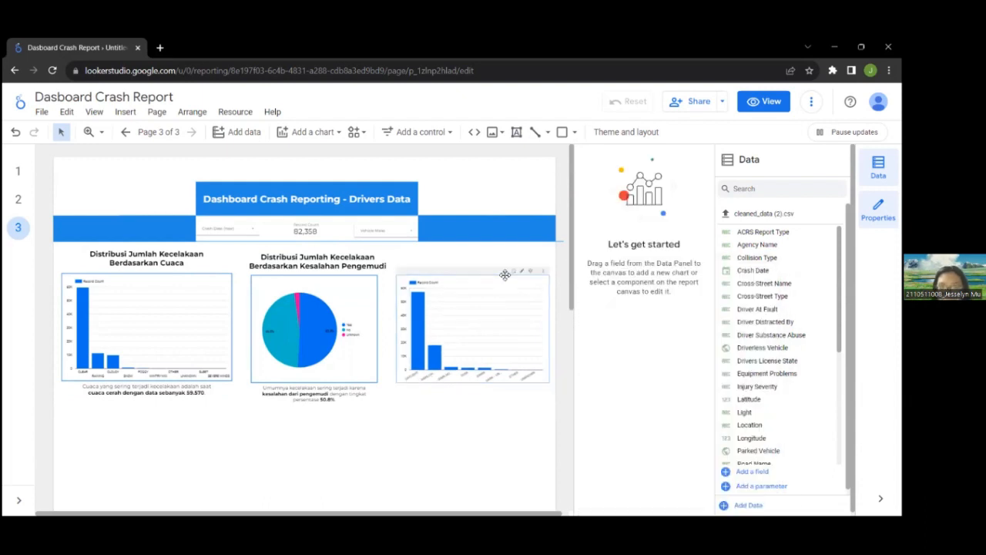
left_click(505, 275)
left_click(676, 187)
scroll(645, 374, "down", 13)
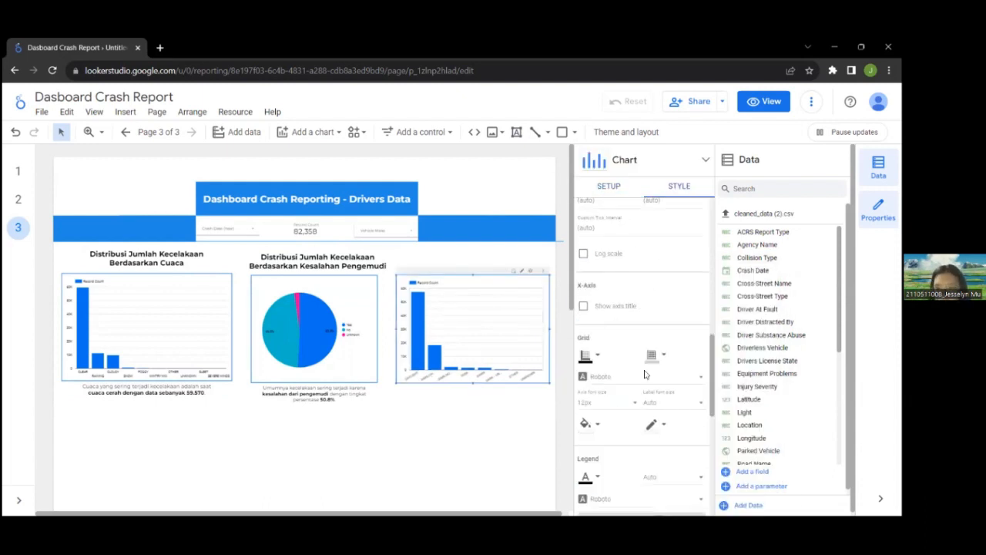
left_click(459, 424)
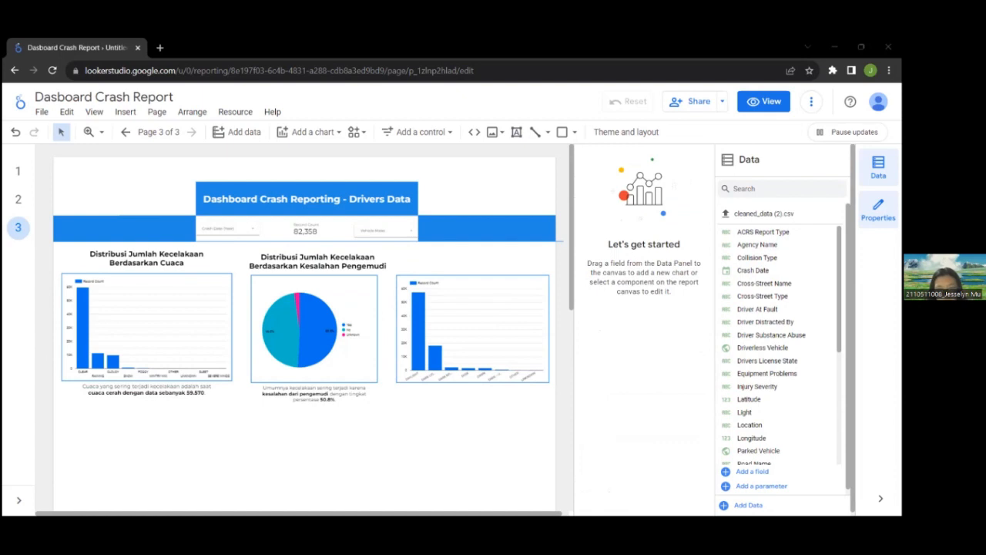
- Place the title "Distribusi Jumlah Kecelakaan Berdasarkan Penerangan Jalan" above the Light chart and its daylight caption directly beneath the chart
left_click_drag(488, 298, 493, 257)
left_click(679, 207)
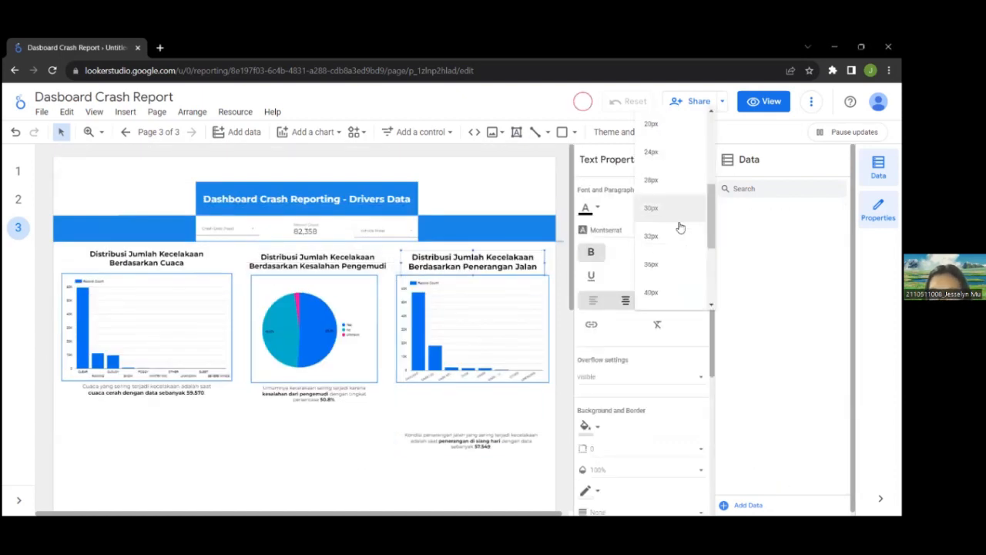
left_click(479, 428)
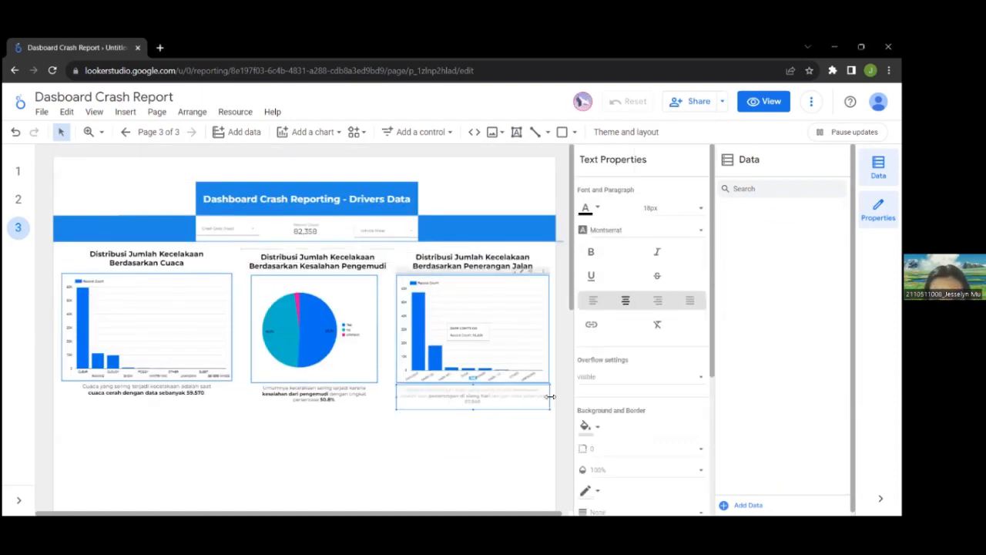
- Select all three charts with their titles and captions and shift them slightly toward the page's left edge
left_click_drag(64, 247, 550, 412)
left_click_drag(303, 249, 301, 249)
left_click(259, 440)
scroll(210, 342, "down", 2)
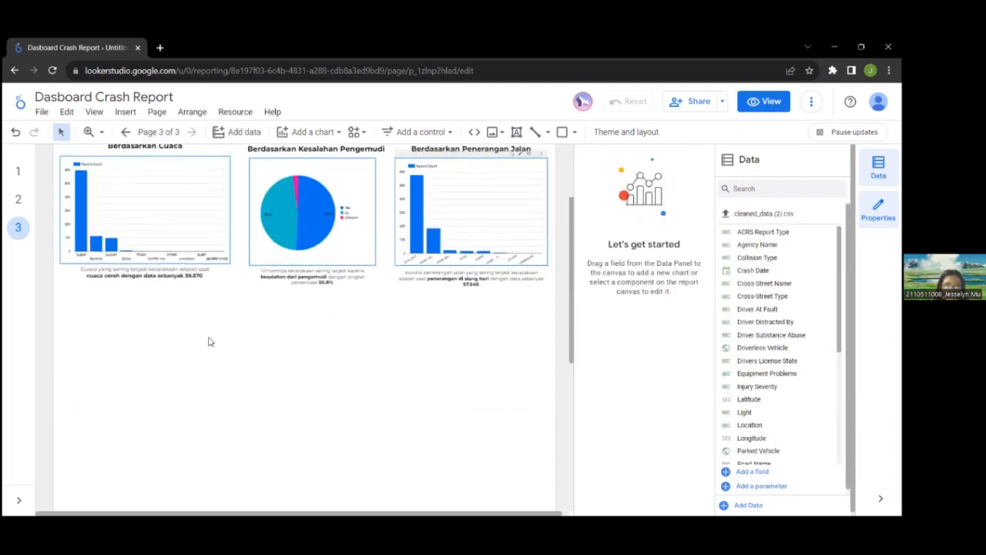
left_click(15, 205)
left_click(185, 373)
left_click(17, 227)
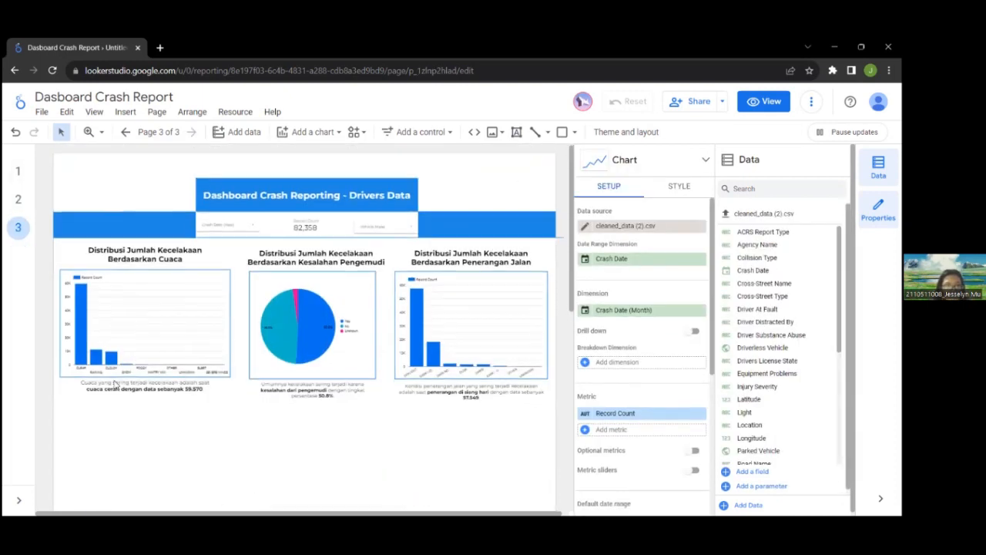
left_click(173, 346)
- Copy all nine charts below the first row on page 2 and paste them onto page 3
left_click(17, 201)
left_click(177, 355)
left_click(418, 343, "ctrl")
left_click(283, 344, "ctrl")
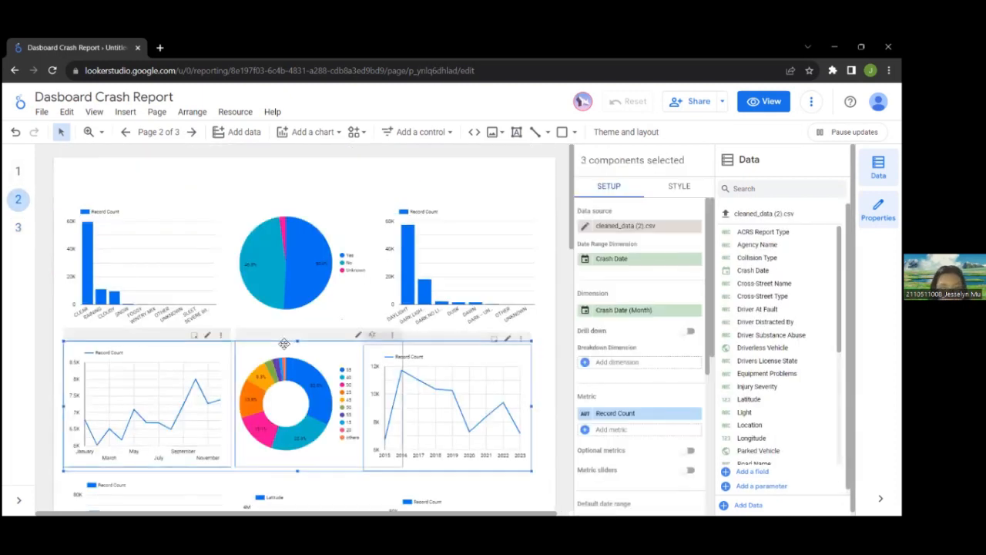
scroll(170, 184, "down", 5)
left_click(171, 187, "ctrl")
left_click(348, 187, "ctrl")
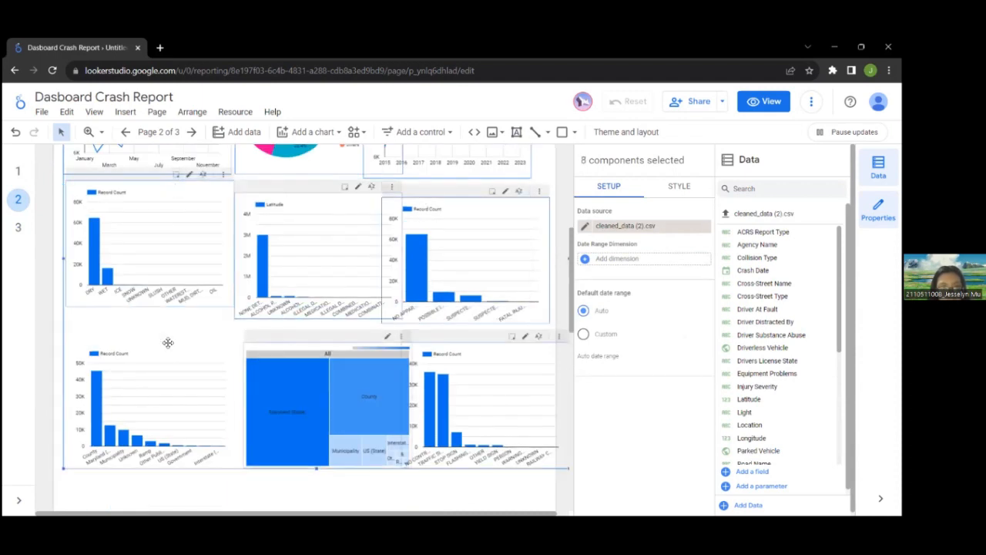
left_click(17, 227)
key("ctrl+v")
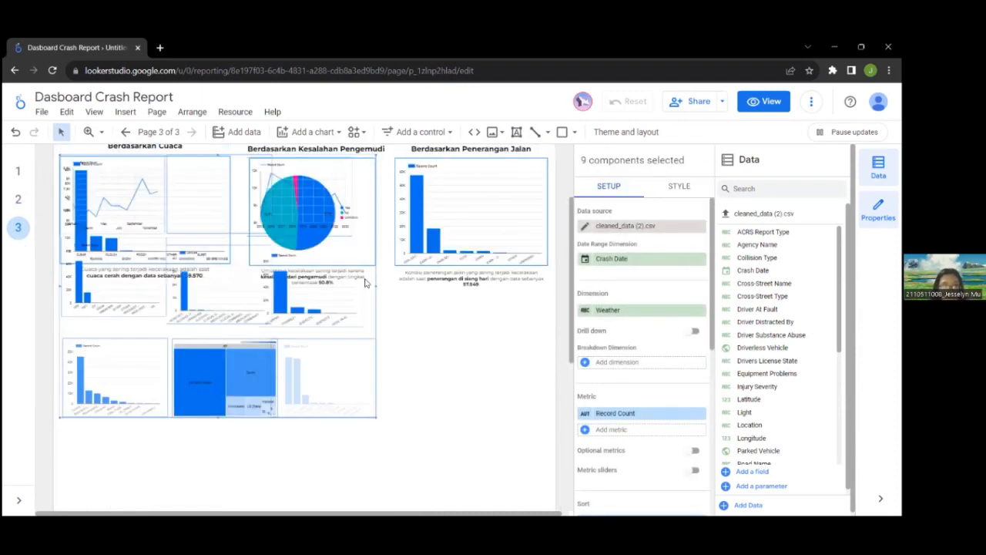
- Position the nine pasted charts together below the first row of charts and captions on page 3
left_click_drag(326, 441, 415, 509)
left_click(480, 379)
scroll(479, 379, "down", 5)
left_click(309, 316)
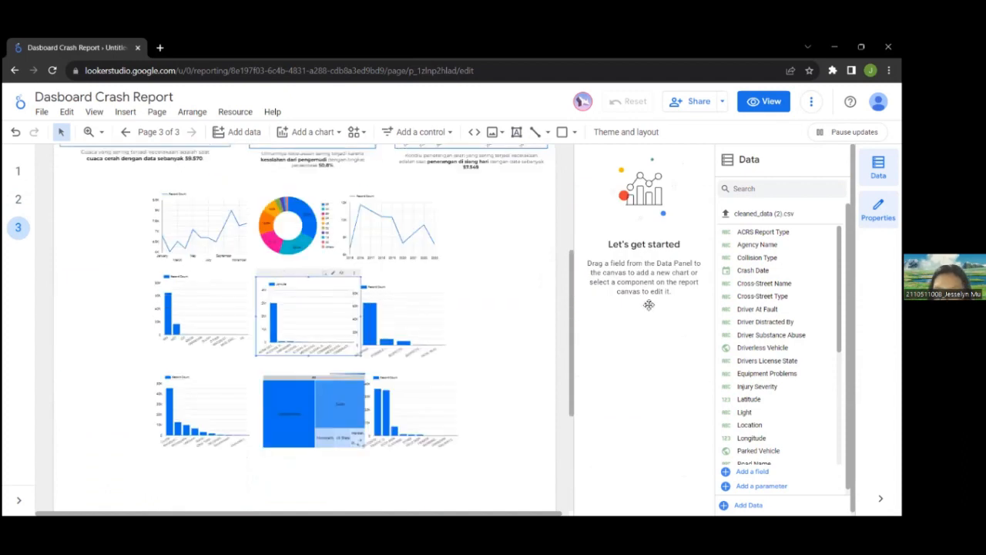
left_click(629, 323)
scroll(636, 427, "down", 2)
left_click(642, 410)
left_click(496, 339)
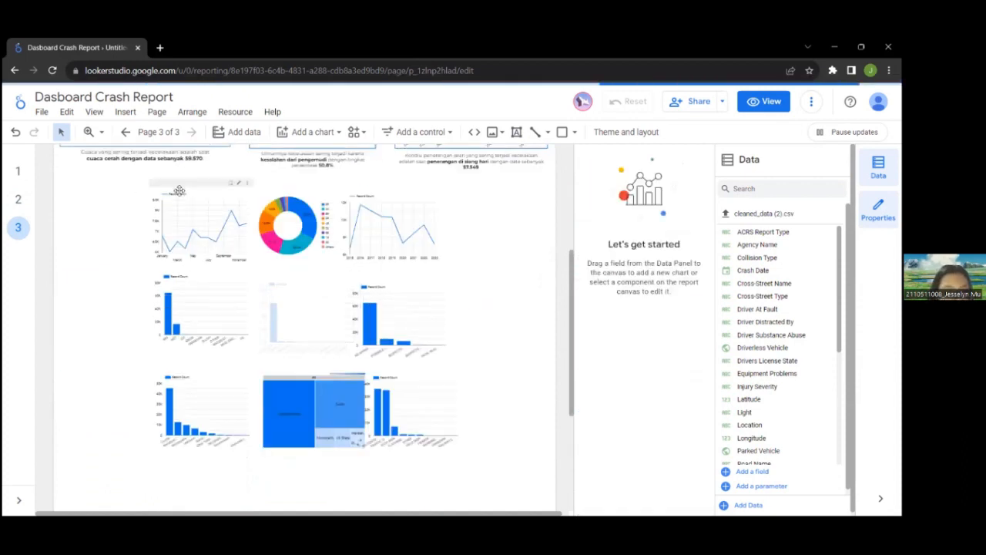
- Align the monthly line chart with the page's left edge and move the six bar and treemap charts further down the page
left_click_drag(105, 190, 95, 183)
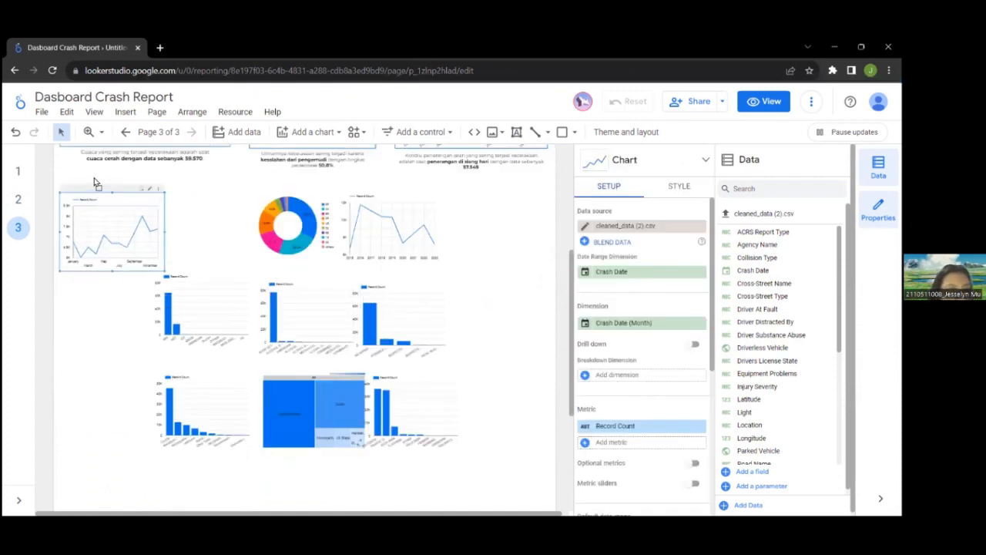
left_click(380, 289, "shift")
left_click(327, 375, "shift")
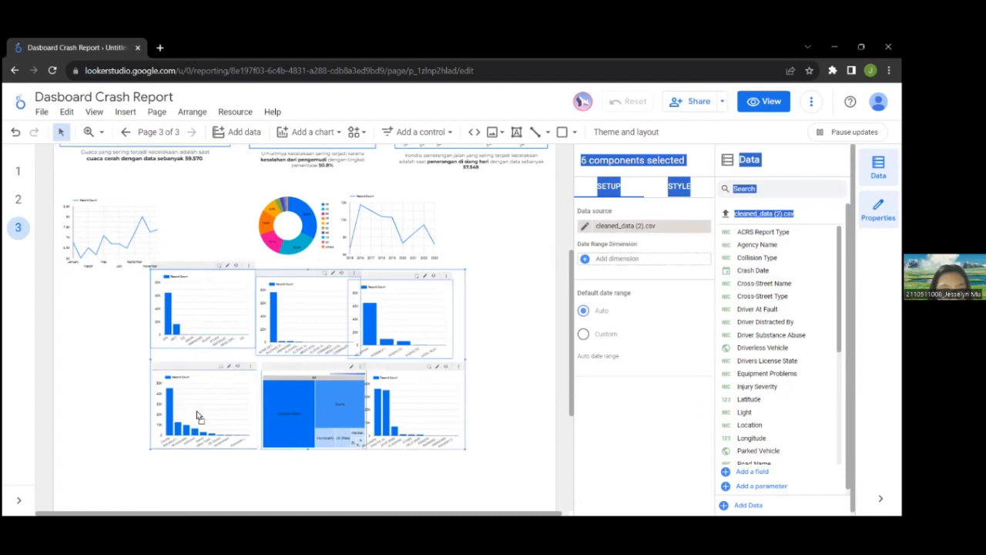
key("Delete")
- Move the monthly line chart directly below the Weather chart's caption and enlarge it to match the Weather chart's width
scroll(177, 369, "up", 2)
left_click(146, 362)
left_click_drag(158, 382, 230, 405)
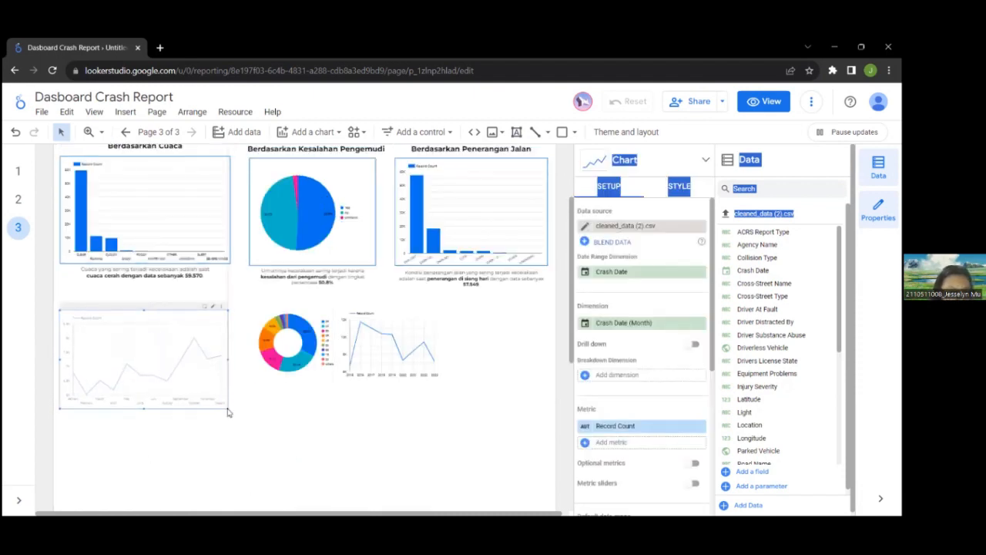
- Give the monthly line chart a solid indigo border with a weight of 3
left_click(681, 187)
scroll(642, 323, "down", 6)
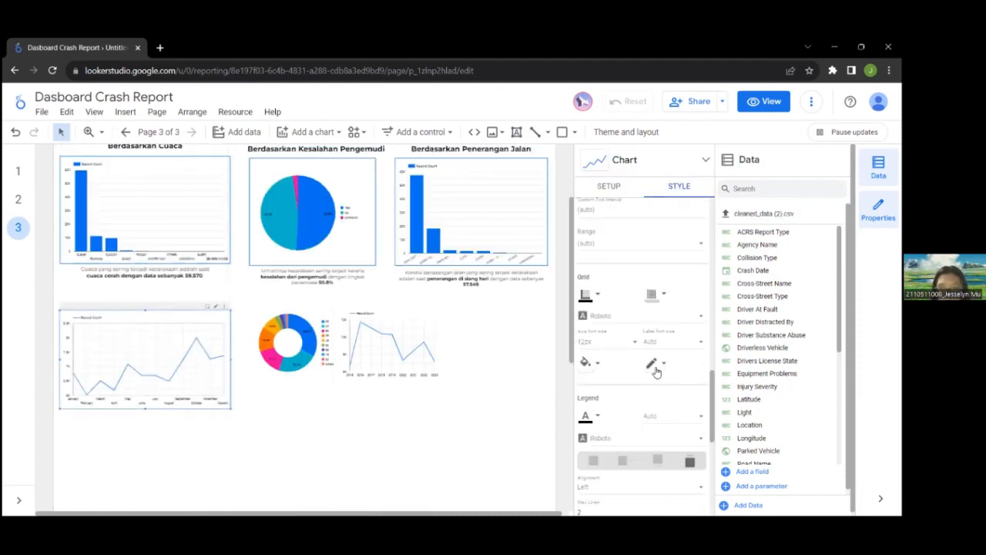
left_click(588, 334)
left_click(685, 419)
left_click(644, 356)
left_click(652, 420)
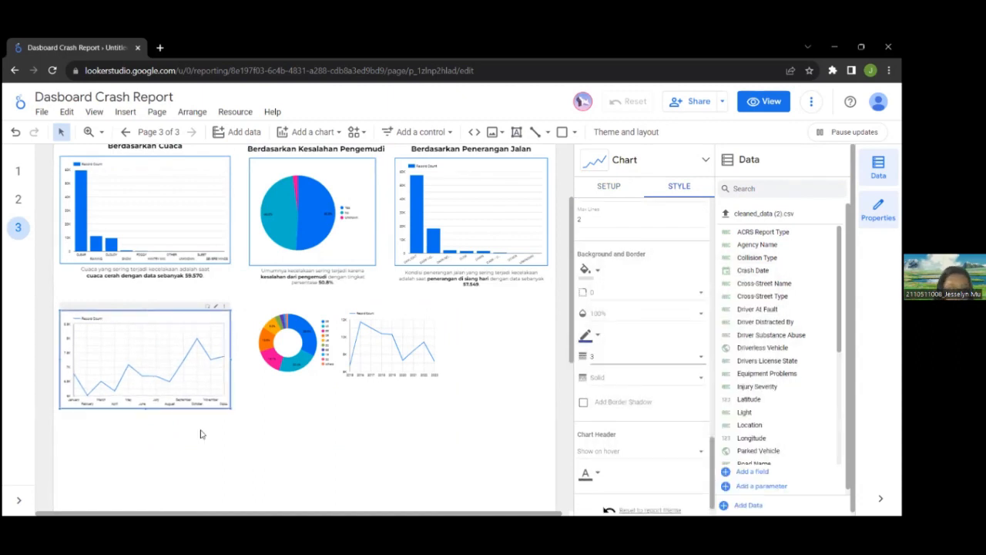
left_click(202, 434)
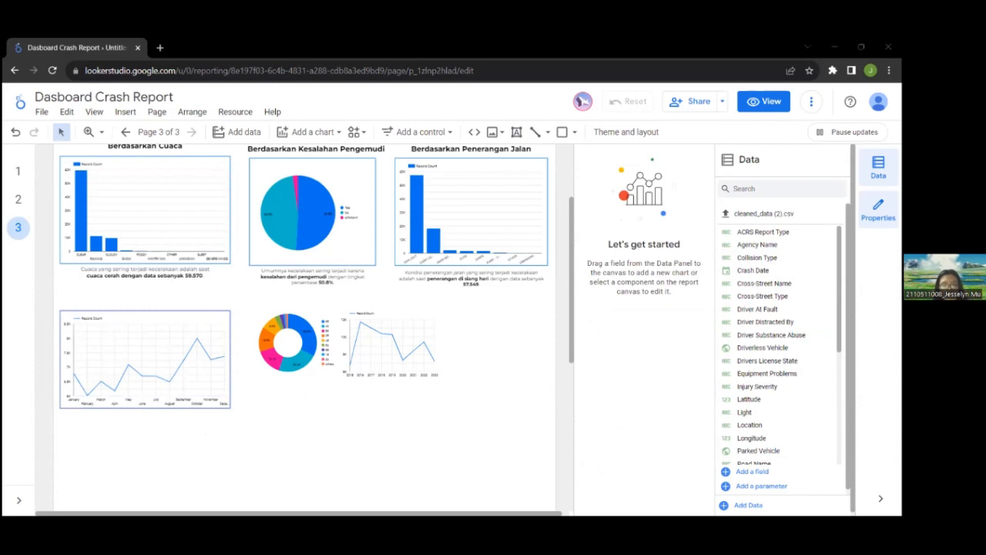
- Copy the monthly title "Tren Jumlah Kecelakaan Berdasarkan Bulan" and its caption from page 2, placing them above and beneath the monthly line chart
left_click(18, 199)
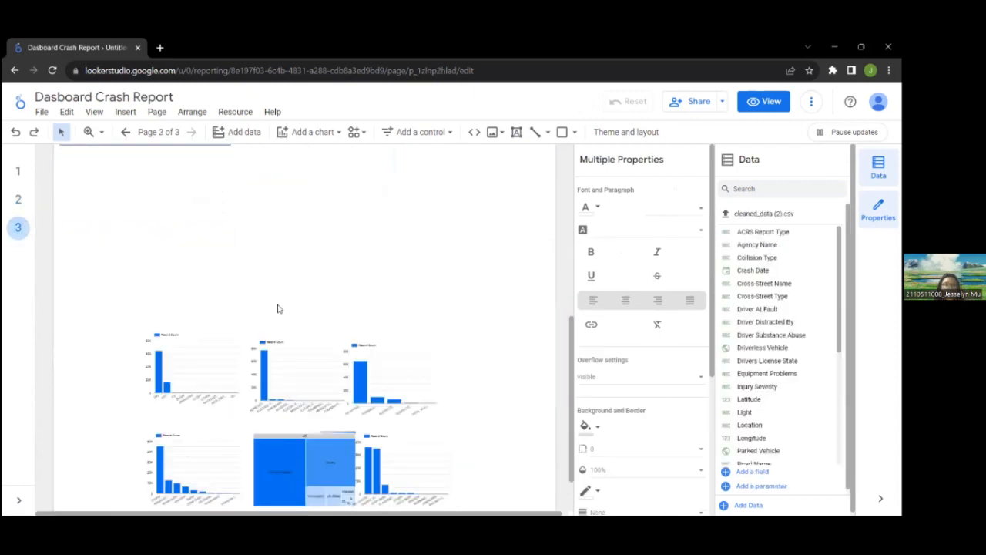
scroll(277, 312, "up", 3)
scroll(269, 367, "down", 3)
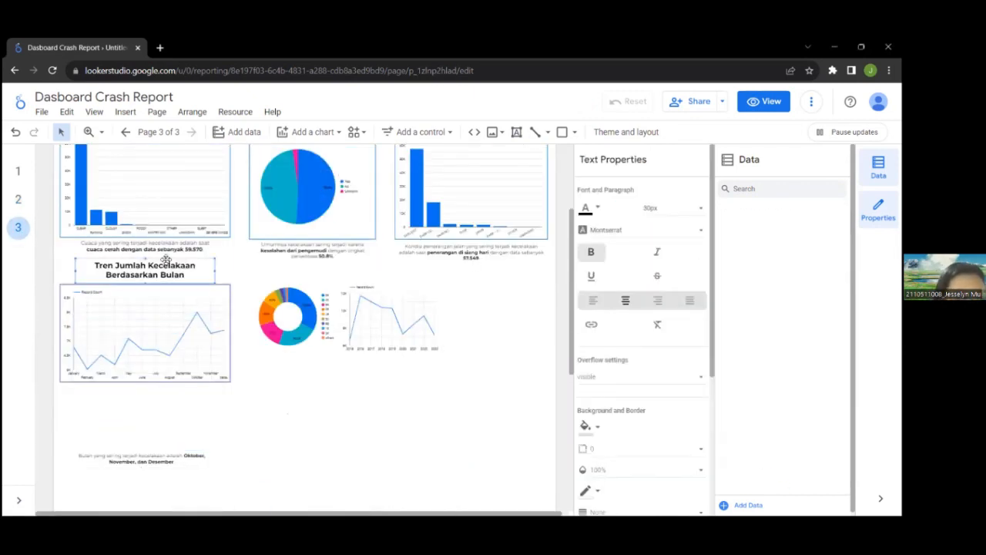
left_click_drag(109, 451, 113, 386)
- Move the yearly line chart below the Light chart and enlarge it to about the same width
left_click(275, 280)
left_click(375, 276)
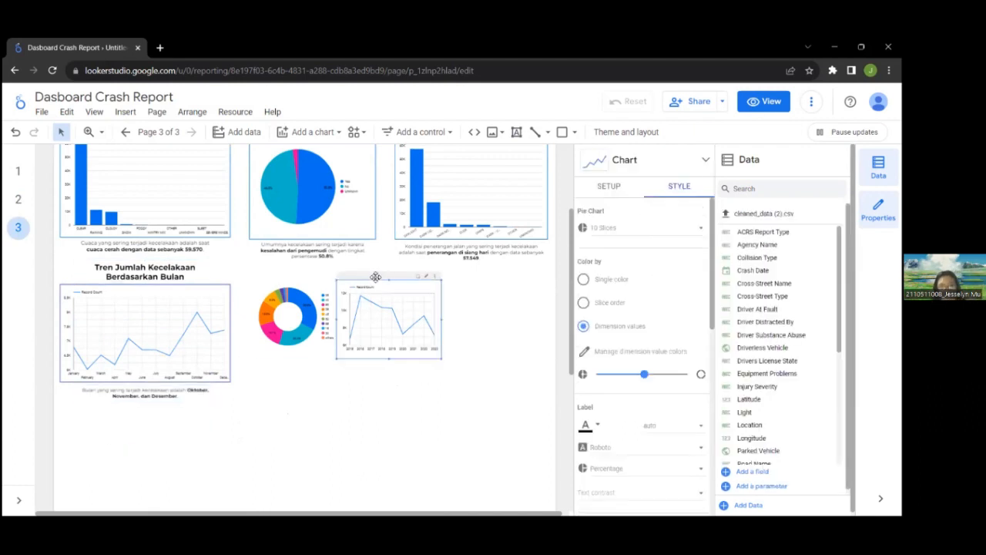
left_click_drag(433, 284, 542, 394)
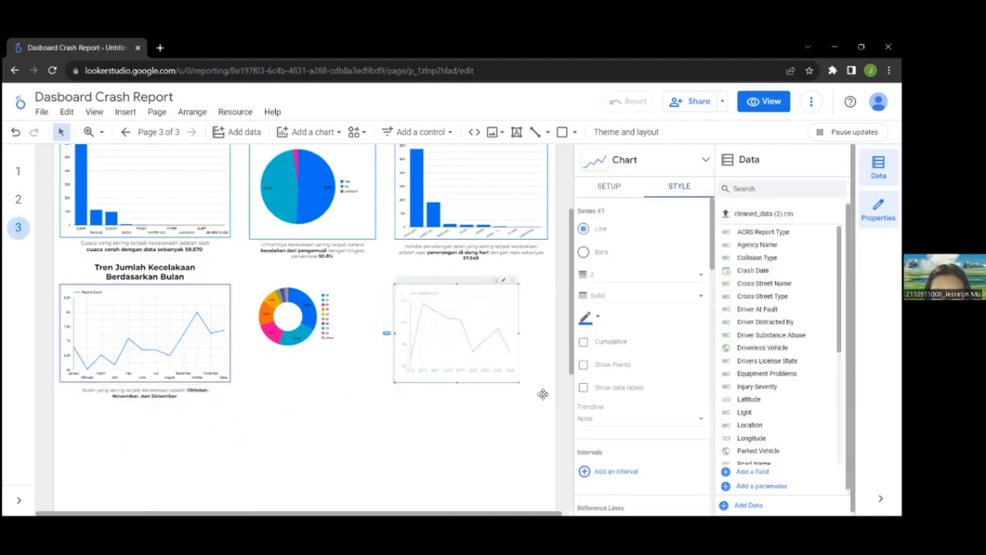
- Enlarge the donut chart below the pie chart to roughly match the height of the monthly line chart
left_click(322, 318)
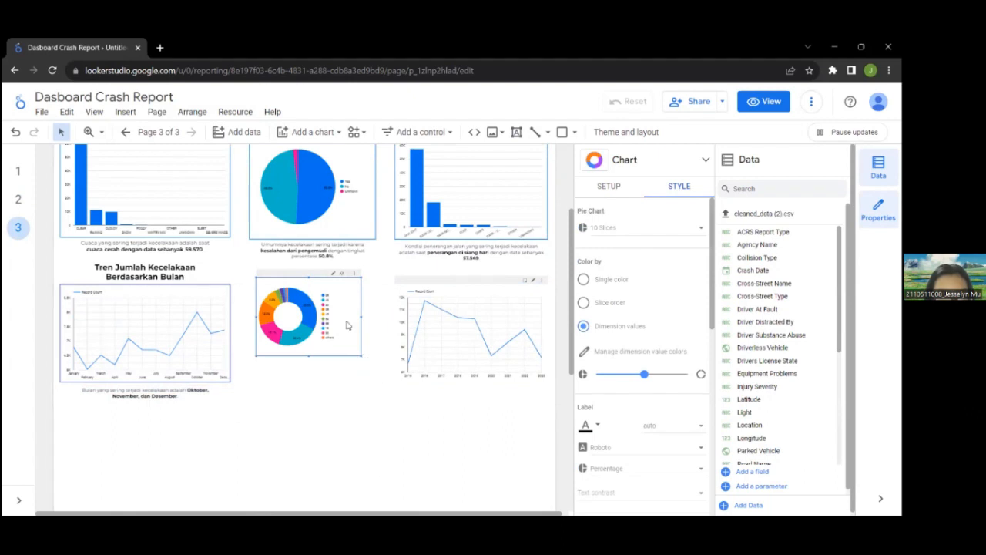
left_click_drag(343, 338, 335, 347)
left_click_drag(352, 363, 391, 386)
- Place a white rectangle with a blue border behind the donut chart as its frame
left_click(429, 424)
left_click(562, 133)
right_click(365, 330)
left_click(448, 278)
left_click(591, 206)
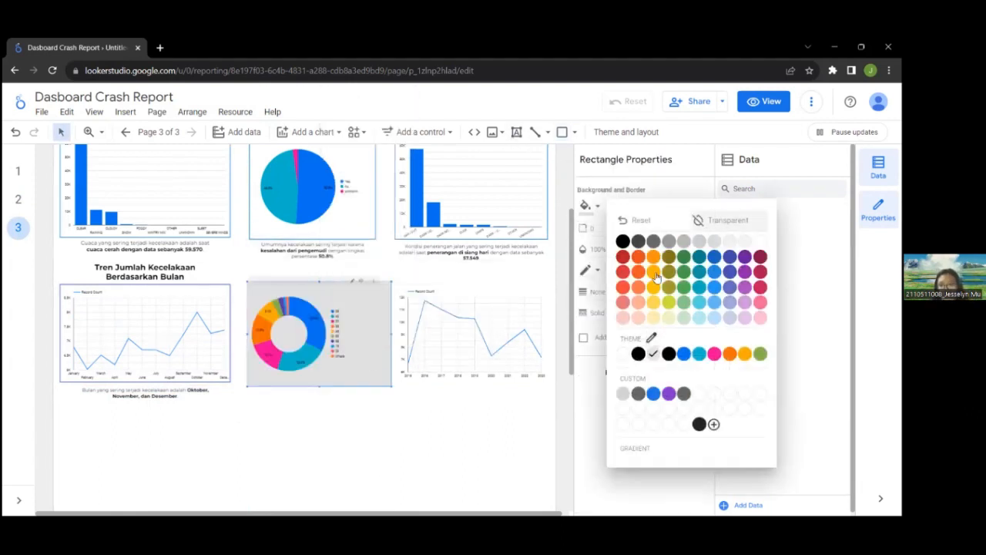
left_click(623, 352)
left_click_drag(374, 328, 378, 424)
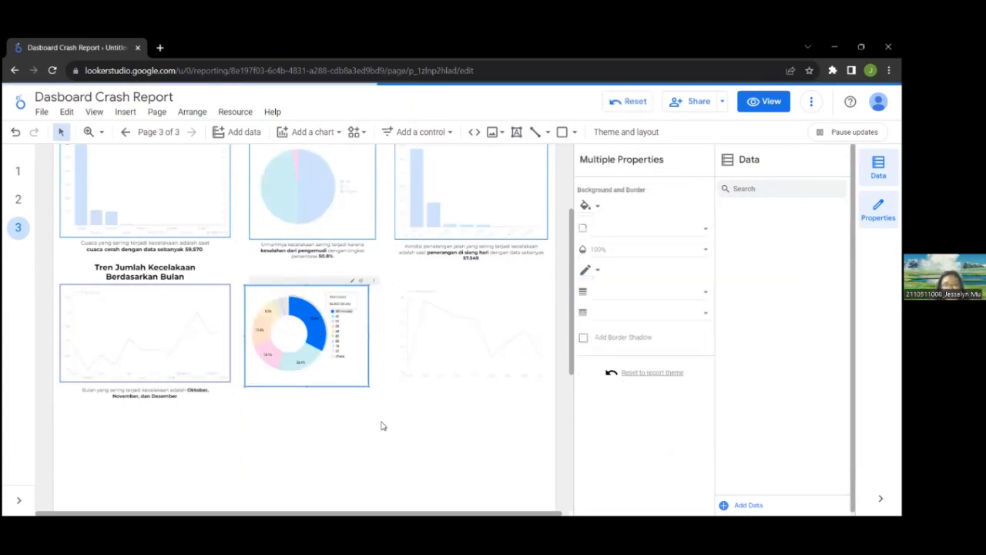
- Tighten the donut chart's frame slightly and shift the yearly line chart closer to it
left_click(435, 284)
left_click_drag(538, 387, 315, 392)
key("Escape")
- Give the yearly line chart a blue border with a weight of 2
left_click(432, 311)
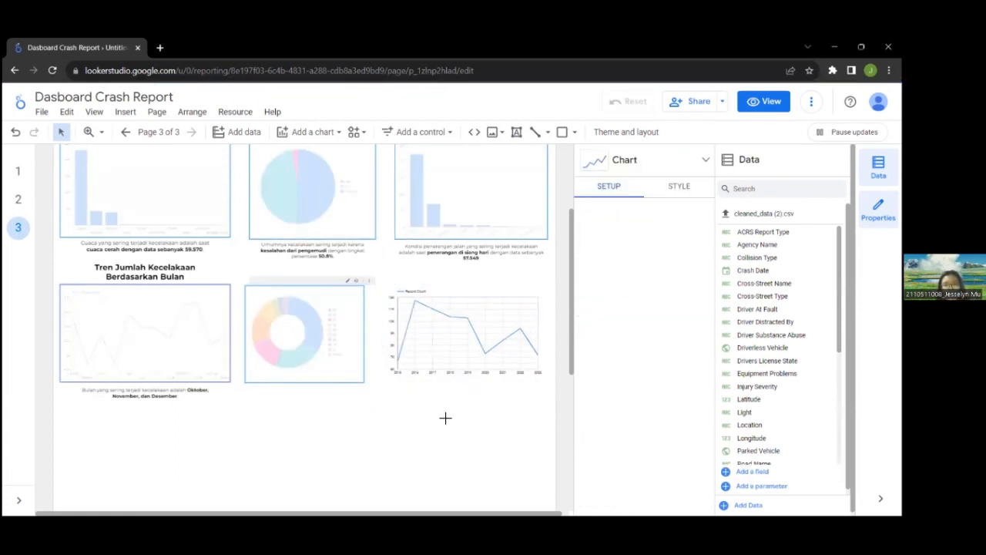
left_click(656, 182)
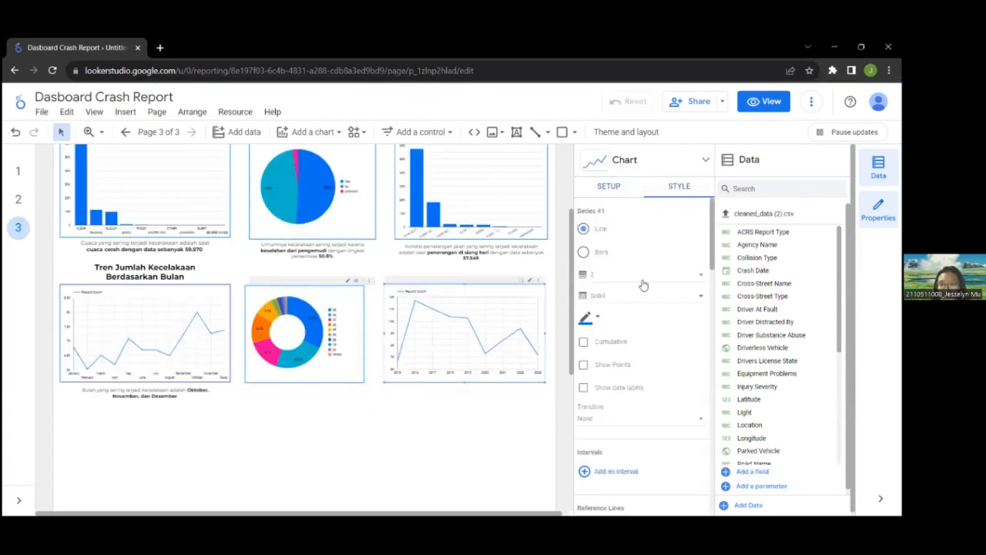
scroll(642, 347, "down", 5)
left_click(597, 336)
left_click(702, 330)
left_click(647, 356)
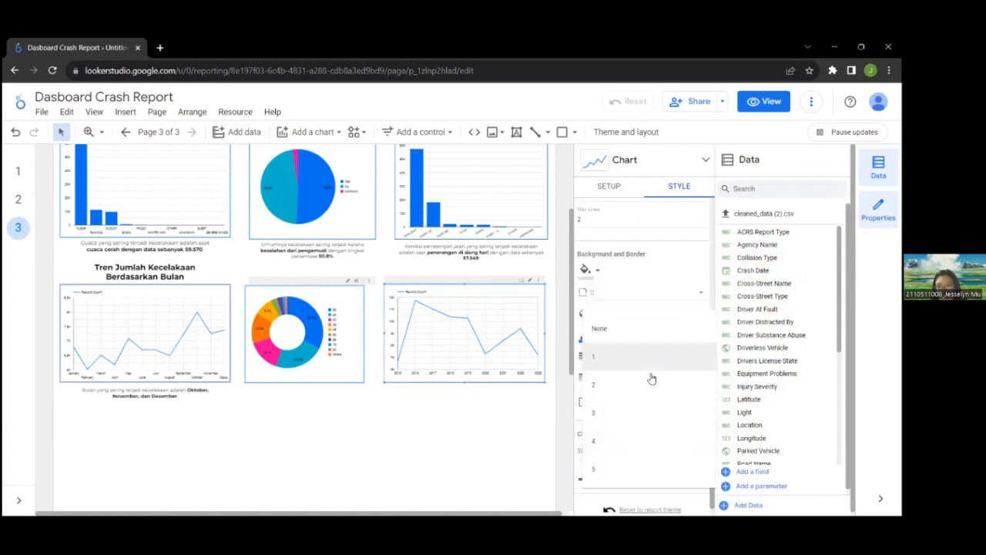
left_click(650, 378)
left_click(473, 430)
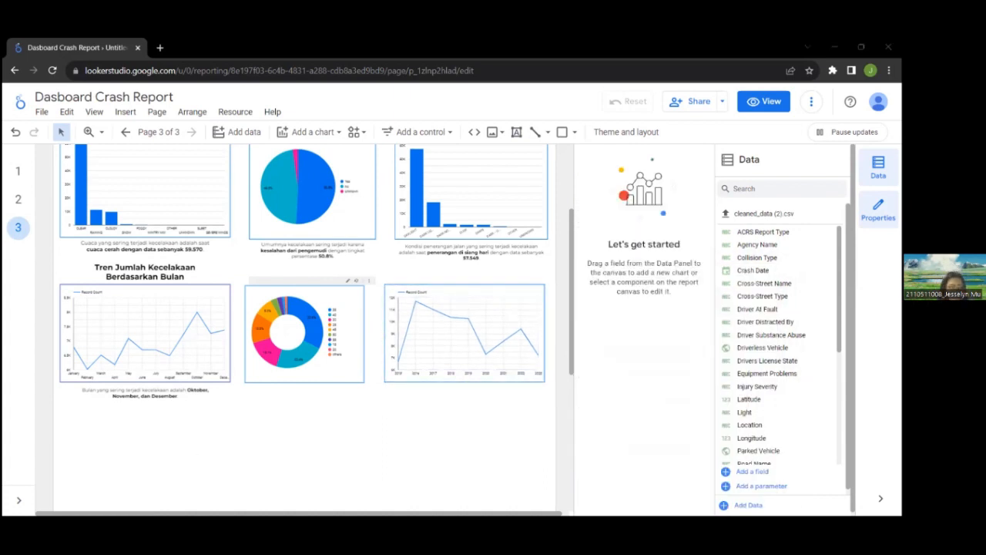
- Paste the title "Distribusi Jumlah Kecelakaan Berdasarkan Batas Kecepatan" above the donut chart and its speed-limit caption directly beneath the chart
key("ctrl+v")
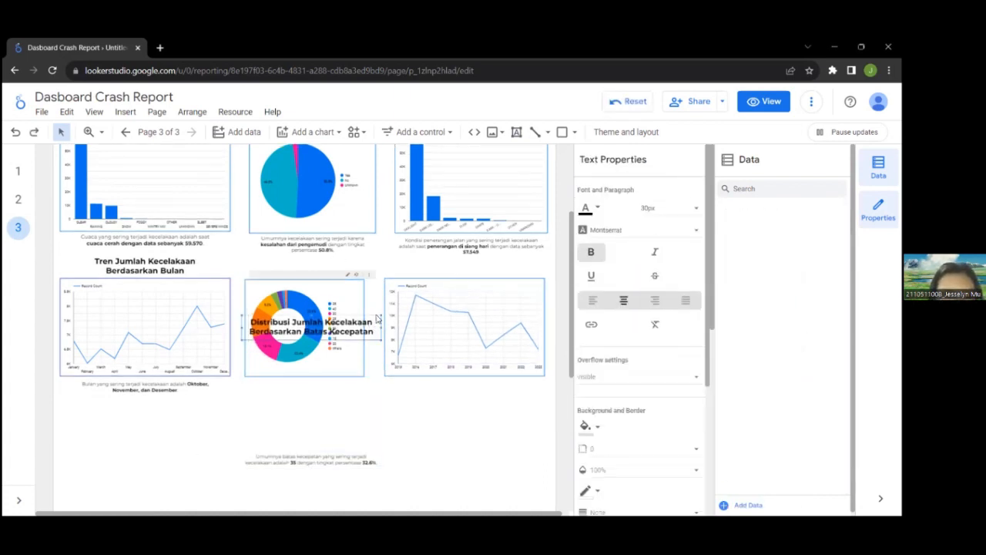
left_click_drag(311, 326, 306, 266)
left_click(432, 416)
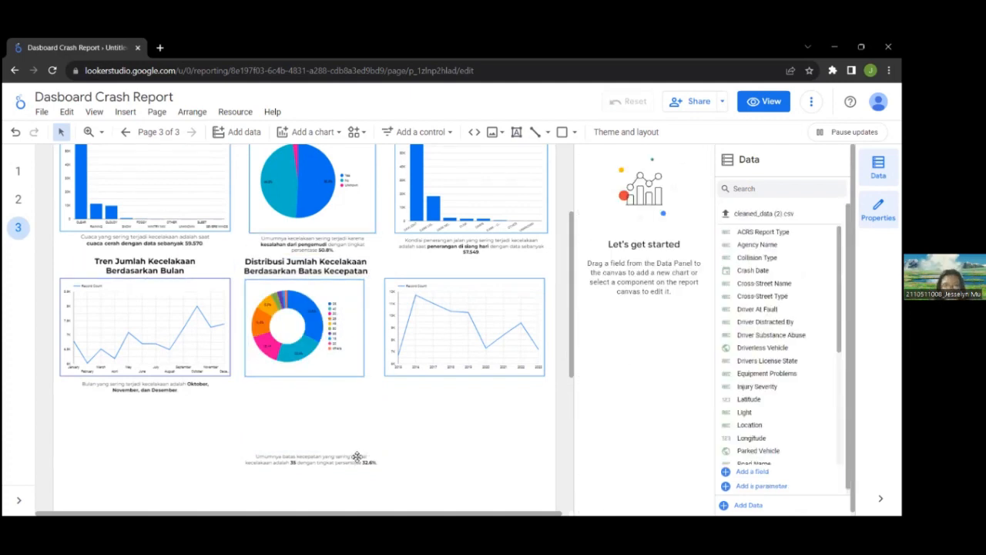
left_click(312, 460)
left_click_drag(359, 460, 360, 385)
left_click(403, 419)
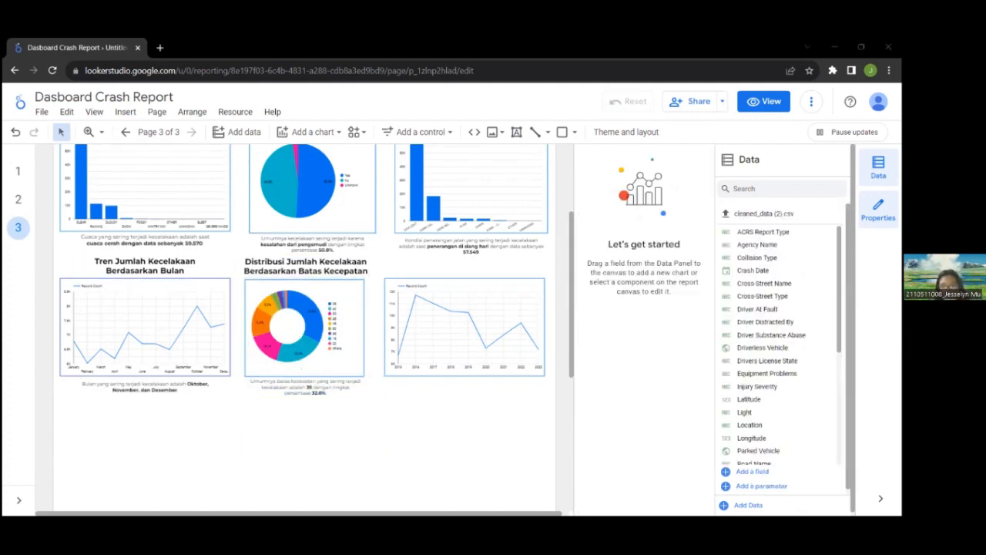
- Paste the title "Tren Jumlah Kecelakaan Berdasarkan Tahun" above the yearly line chart and fit its caption to the chart's width underneath
key("ctrl+v")
left_click(478, 329)
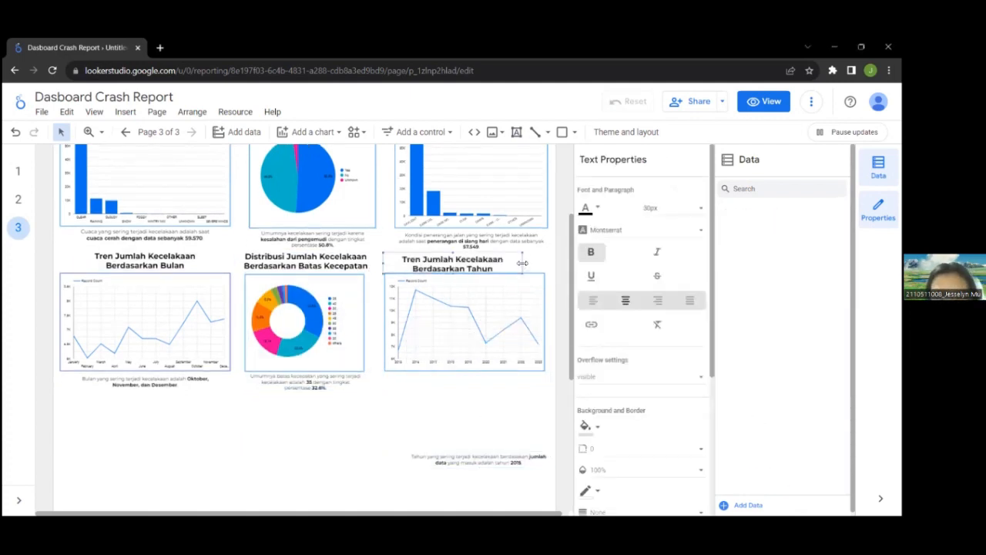
left_click(431, 459)
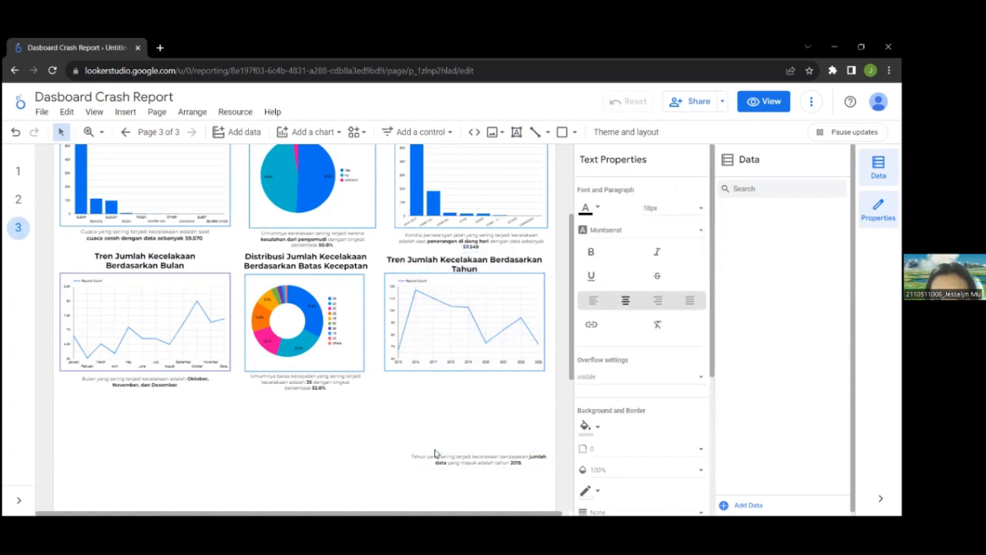
left_click_drag(435, 454, 416, 374)
left_click_drag(528, 379, 544, 378)
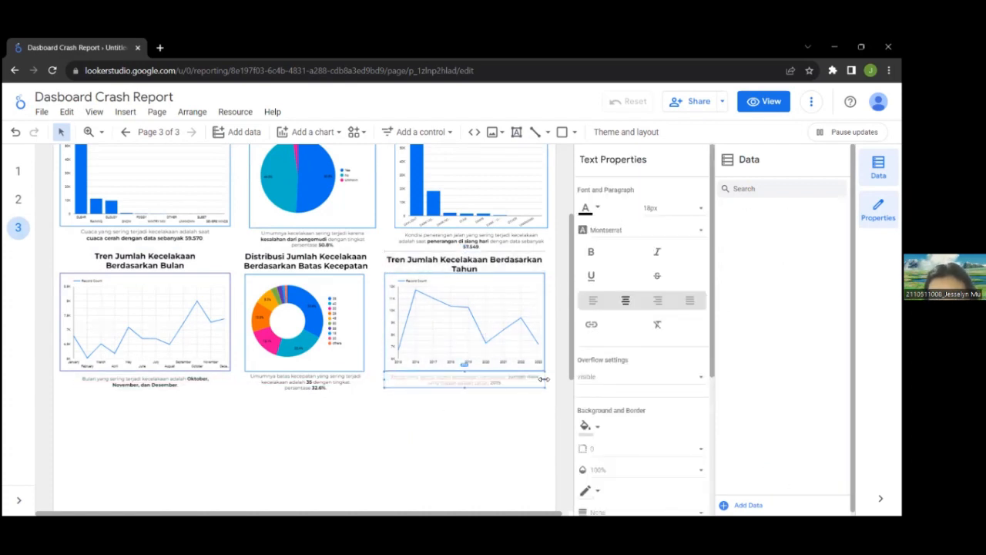
left_click(489, 420)
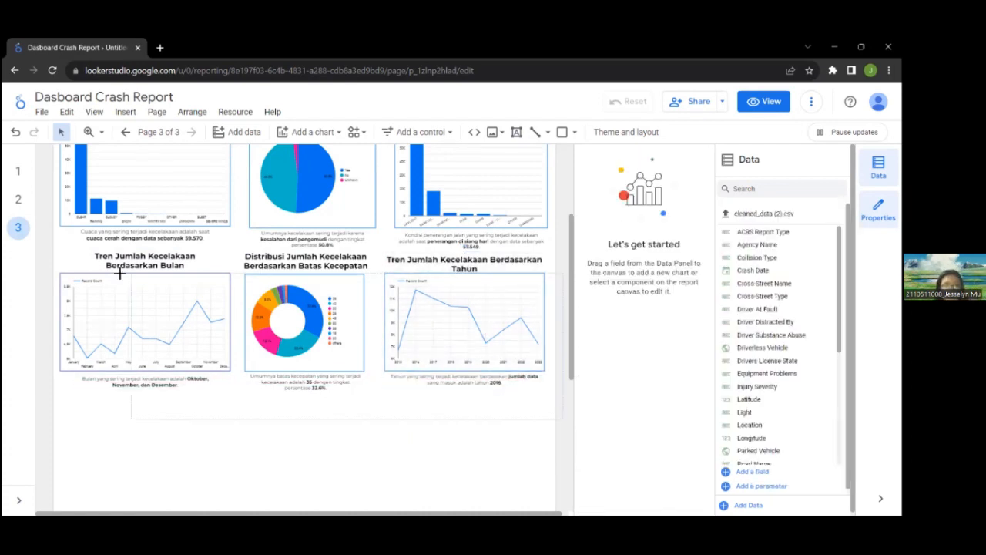
- Select the second row of charts with their titles and captions and shift it slightly down, away from the first row's captions
left_click(50, 250)
left_click_drag(51, 250, 443, 242)
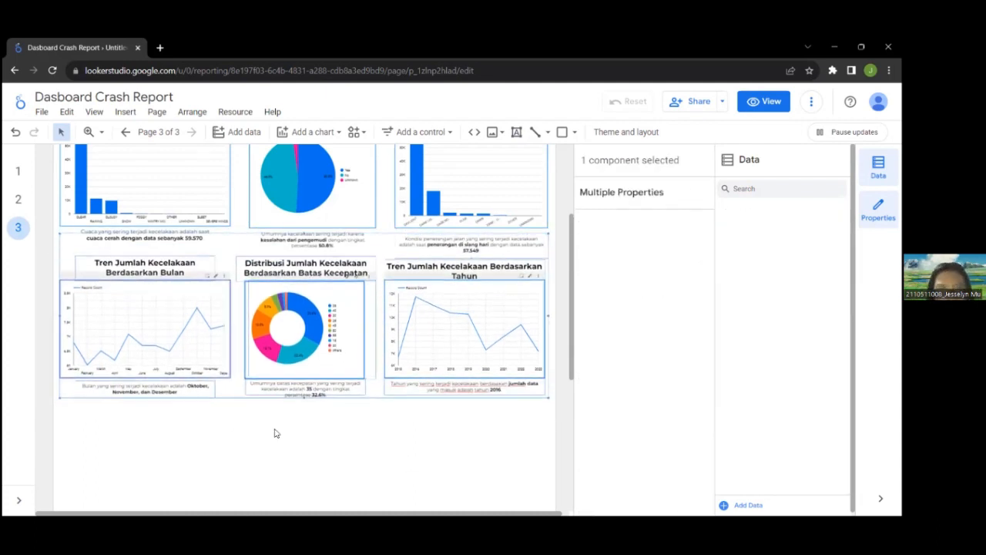
left_click(424, 236)
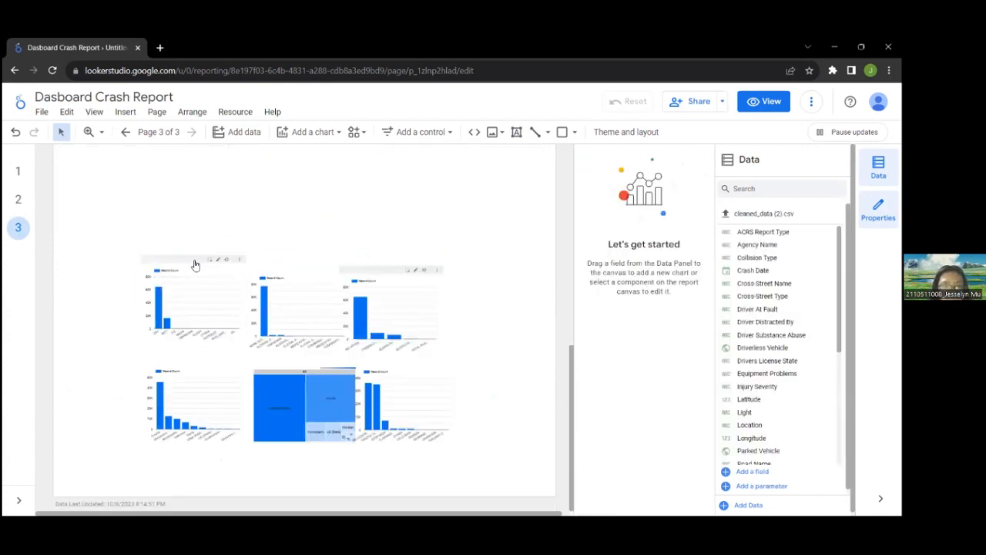
- Give the Surface Condition column chart a blue border
left_click(195, 265)
left_click(679, 185)
scroll(643, 346, "down", 5)
left_click(587, 388)
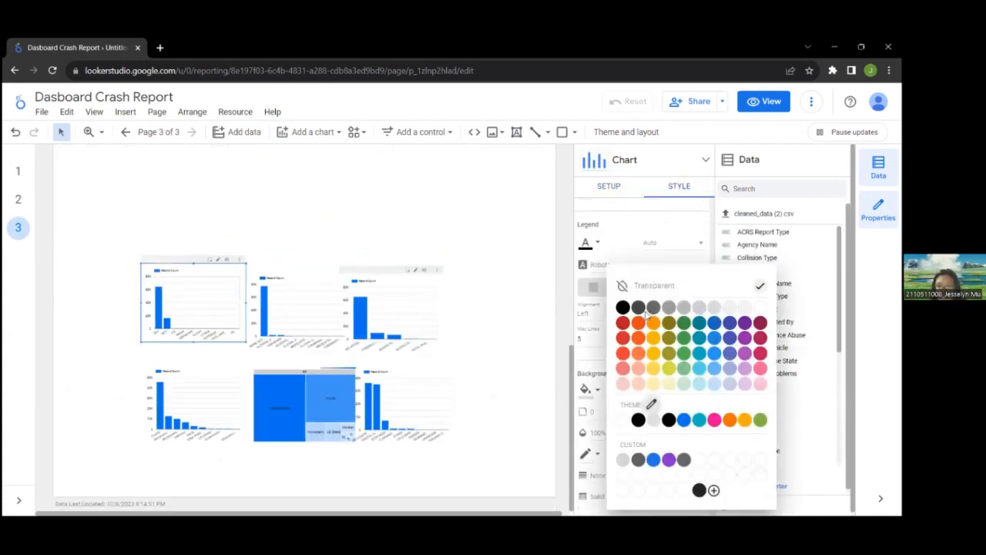
key("Escape")
- Move the Surface Condition chart below the monthly line chart and enlarge it, with the Driver Substance Abuse chart moved up beside it
scroll(177, 263, "up", 3)
left_click_drag(92, 233, 92, 272)
left_click_drag(164, 351, 232, 371)
left_click_drag(268, 399, 265, 284)
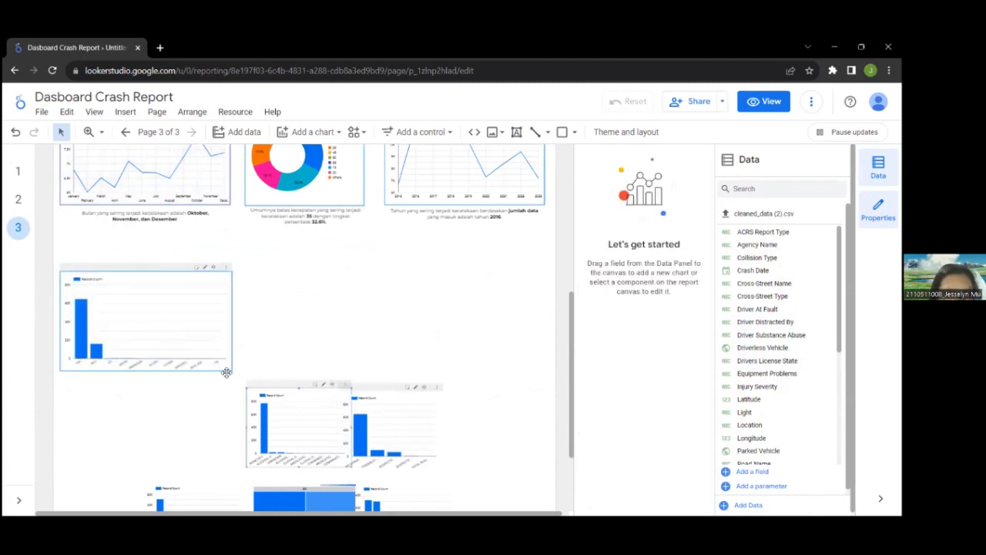
left_click(185, 273)
left_click_drag(231, 371, 226, 373)
- Enlarge the Driver Substance Abuse chart, and move the injury severity chart up beside it at a matching size
left_click(315, 338)
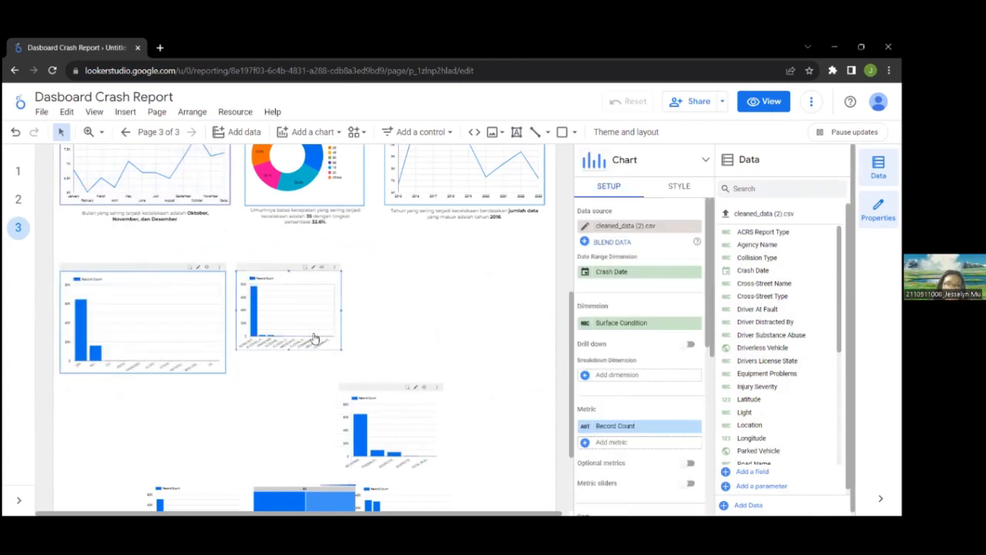
left_click_drag(341, 348, 381, 376)
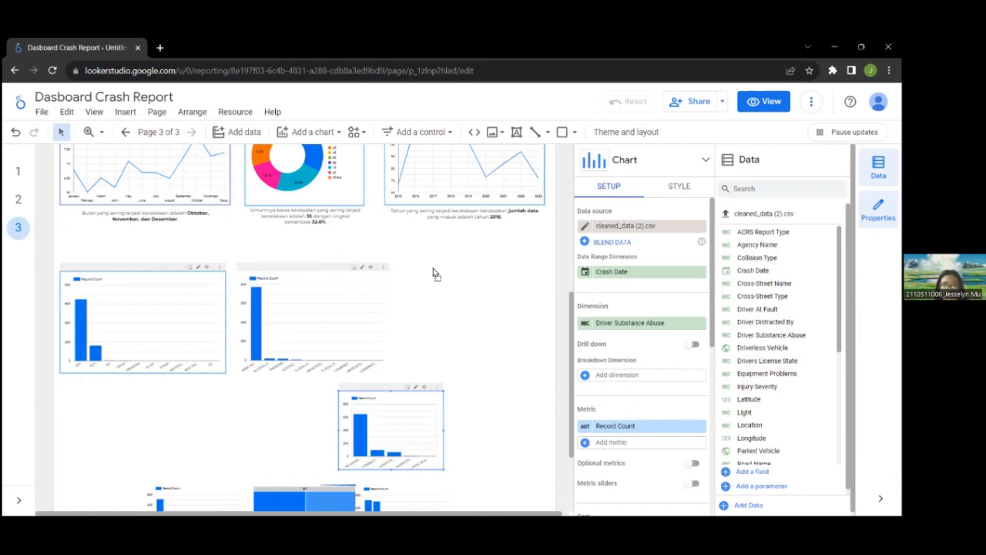
left_click_drag(433, 272, 433, 273)
left_click_drag(502, 346, 545, 373)
- Nudge the Driver Substance Abuse chart toward the Surface Condition chart and give it a blue border with a weight of 3
left_click(339, 272)
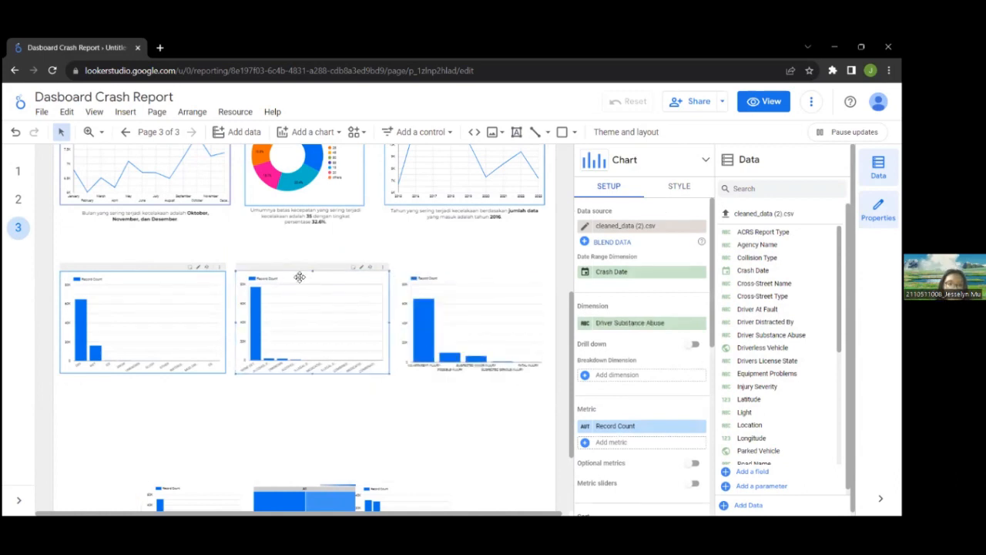
left_click(405, 271)
left_click(675, 185)
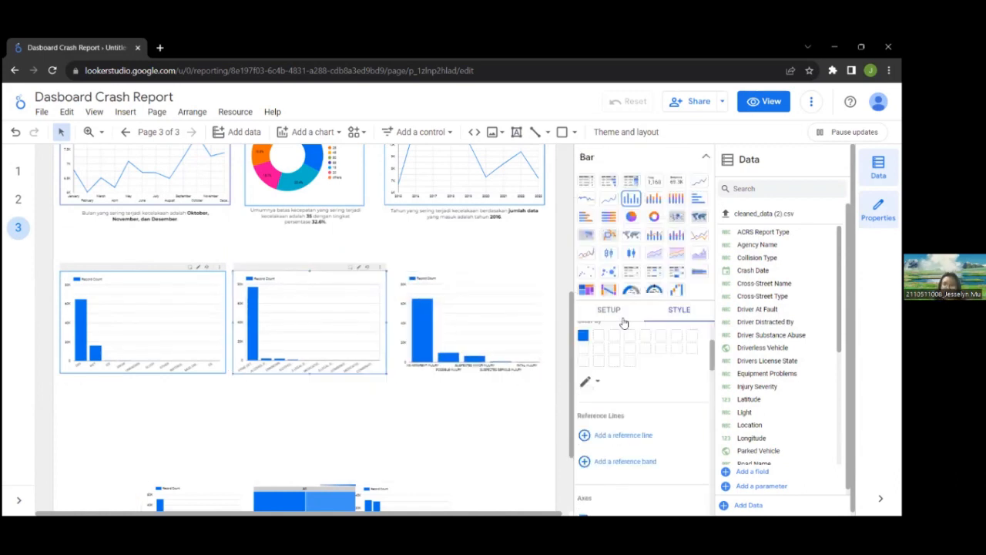
scroll(618, 346, "down", 1)
scroll(616, 352, "down", 5)
left_click(597, 342)
left_click(639, 414)
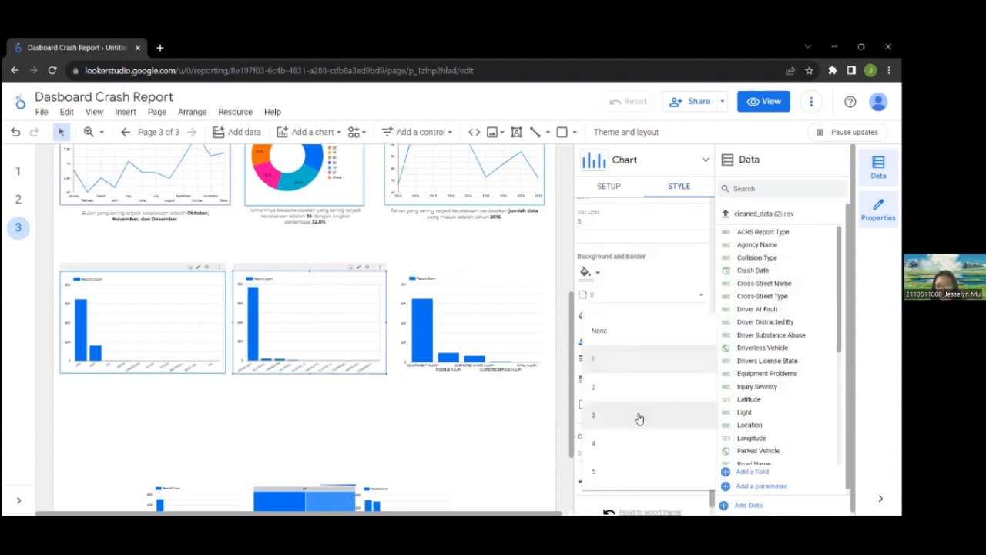
- Give the injury severity column chart a blue border with a weight of 3
scroll(614, 326, "down", 10)
left_click(597, 339)
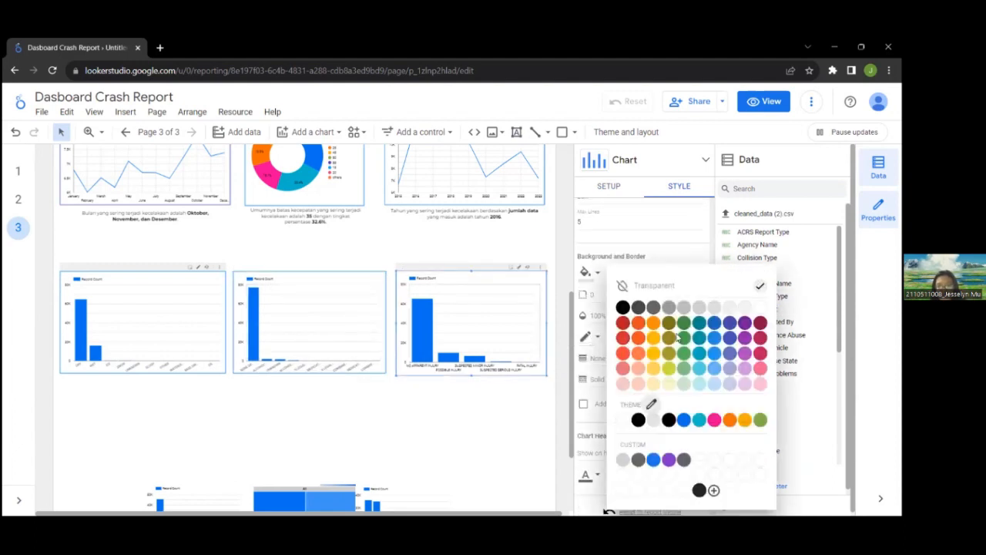
left_click(682, 418)
left_click(641, 359)
left_click(631, 410)
left_click(513, 385)
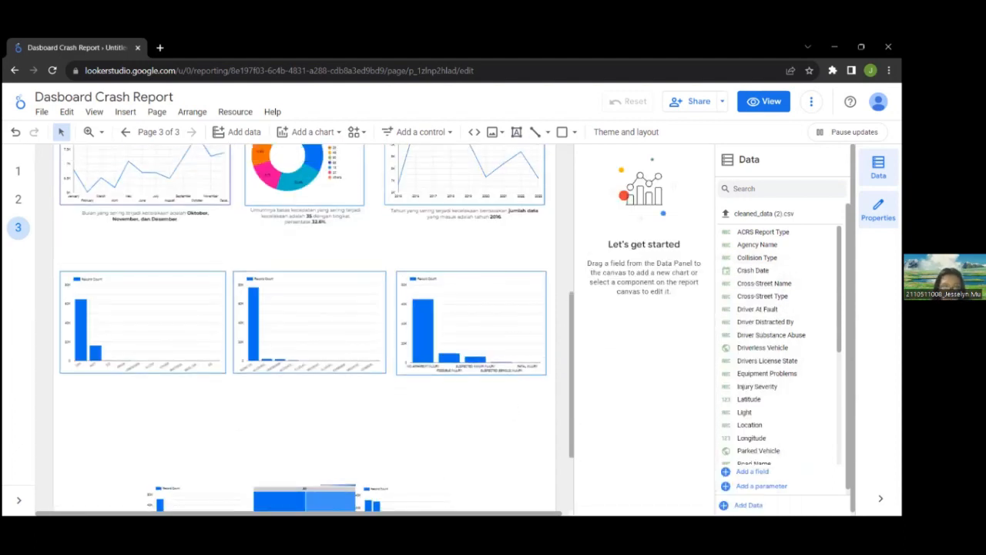
- Paste the title "Distribusi Jumlah Kecelakaan Berdasarkan Kondisi Jalan" above the Surface Condition chart and fit its caption to the chart's width below
key("ctrl+v")
left_click_drag(189, 321, 154, 255)
left_click_drag(147, 379, 146, 380)
left_click_drag(201, 383, 225, 384)
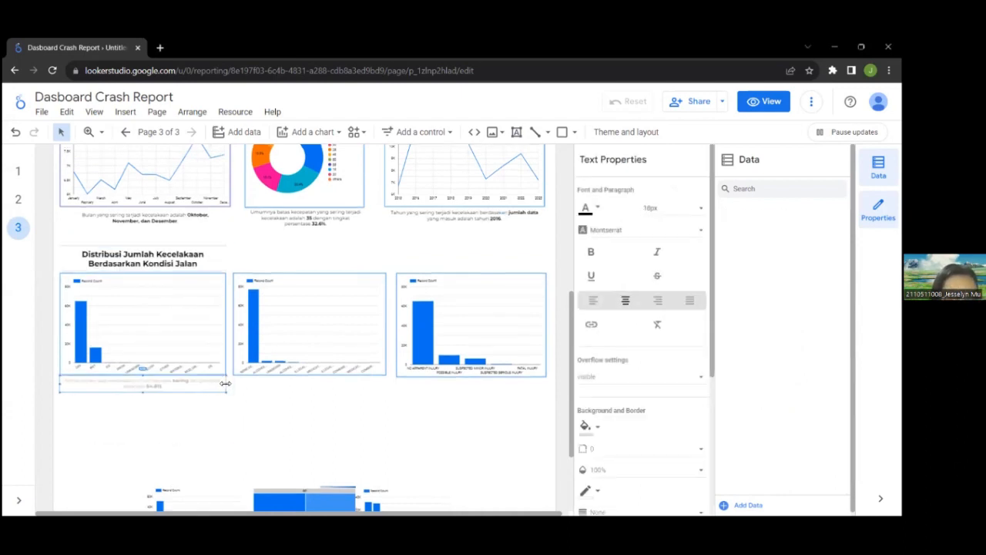
left_click(208, 416)
scroll(82, 326, "down", 1)
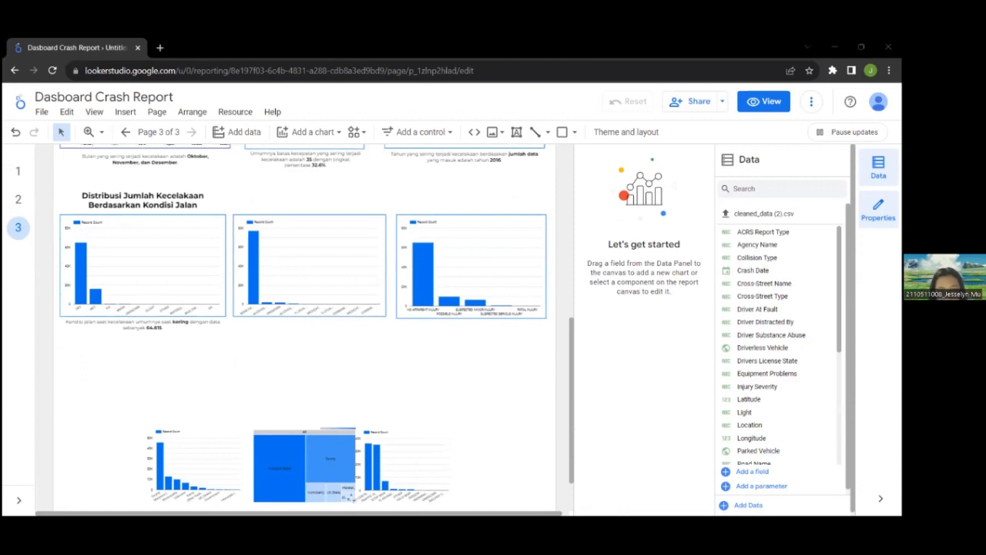
- Paste the "Distribusi Jumlah Kecelakaan Berdasarkan Penyalahgunaan Zat Oleh Pengemudi" title above the Driver Substance Abuse chart and its caption below
scroll(344, 300, "up", 1)
key("ctrl+v")
left_click_drag(360, 318, 339, 245)
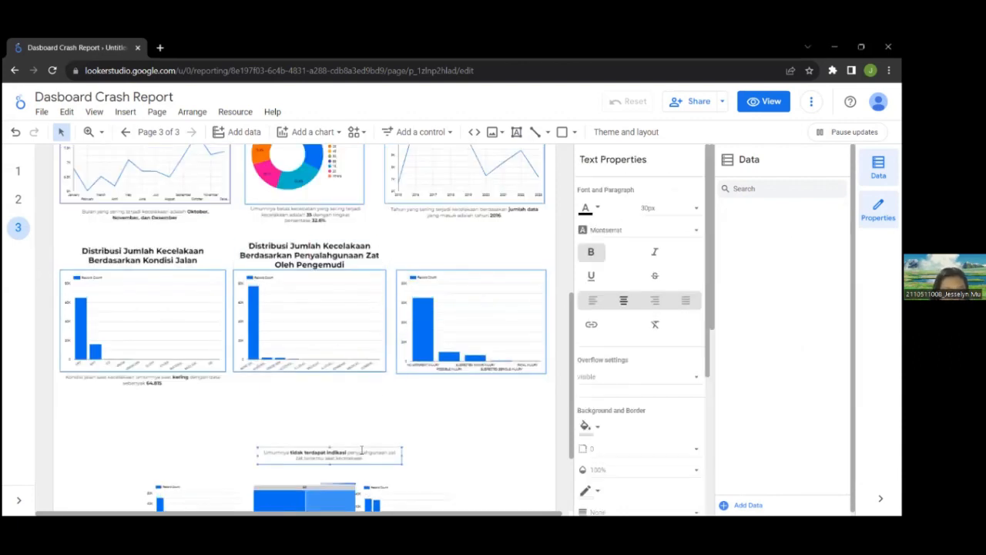
left_click_drag(363, 449, 386, 381)
left_click(454, 407)
scroll(455, 406, "down", 2)
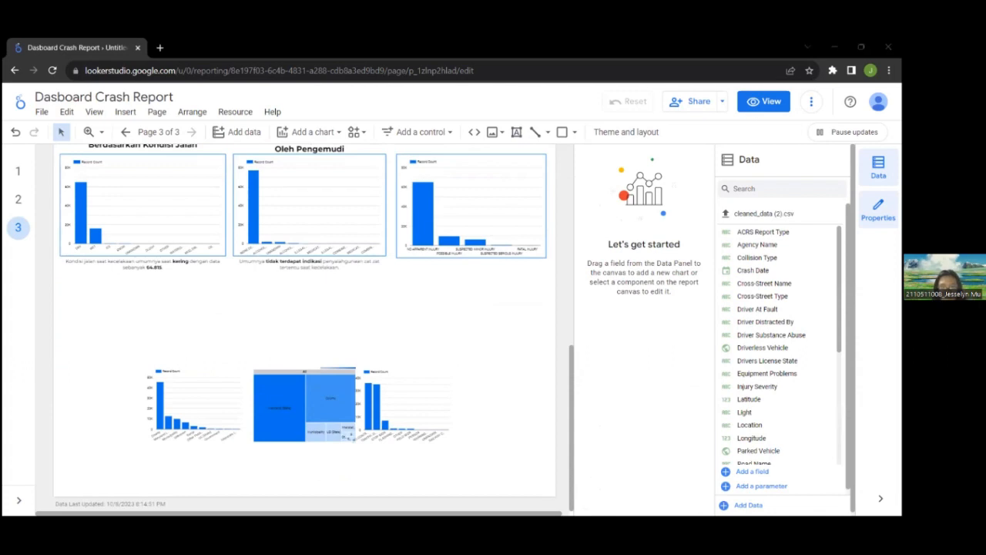
- Paste the title "Distribusi Dampak Kecelakaan Berdasarkan Cedera" above the injury severity chart and place its caption below
scroll(308, 324, "up", 2)
key("ctrl+v")
left_click(523, 322)
left_click_drag(488, 242, 493, 243)
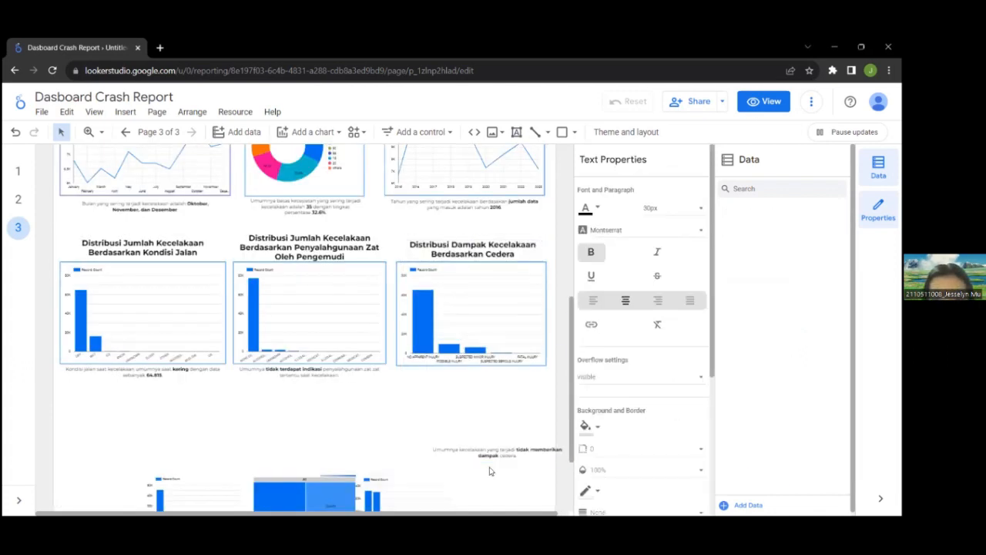
left_click_drag(504, 449, 478, 370)
left_click(367, 387)
- Move the Cross-Street Type chart and the route treemap side by side beneath the Surface Condition row and enlarge both
scroll(366, 385, "down", 2)
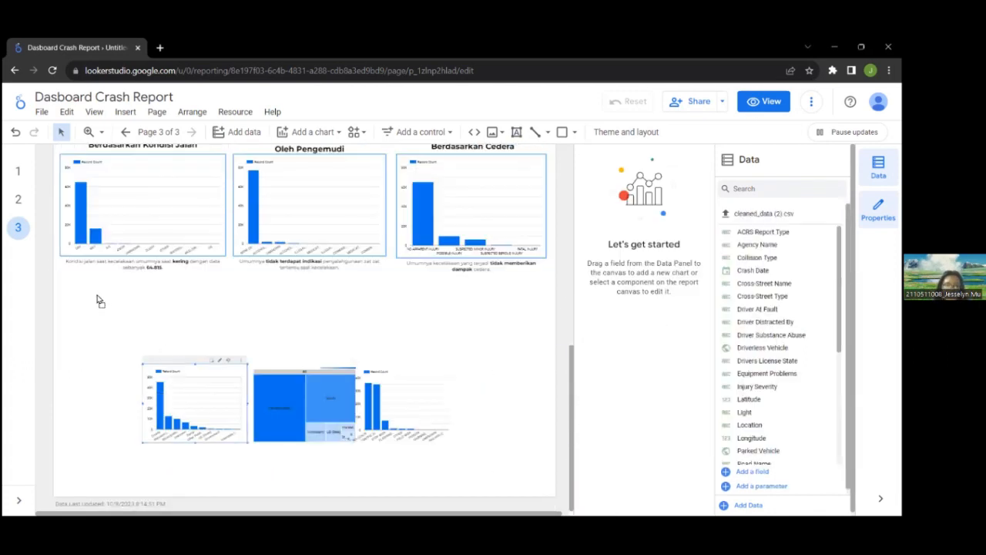
left_click_drag(97, 299, 98, 300)
left_click_drag(165, 379, 227, 405)
left_click(286, 366)
left_click_drag(271, 303, 267, 301)
left_click_drag(337, 378, 393, 395)
- Move the traffic control chart up beside the treemap and enlarge it, and slightly narrow the Cross-Street Type chart to even the row
left_click_drag(452, 302, 452, 302)
left_click_drag(503, 379, 548, 394)
left_click(222, 397)
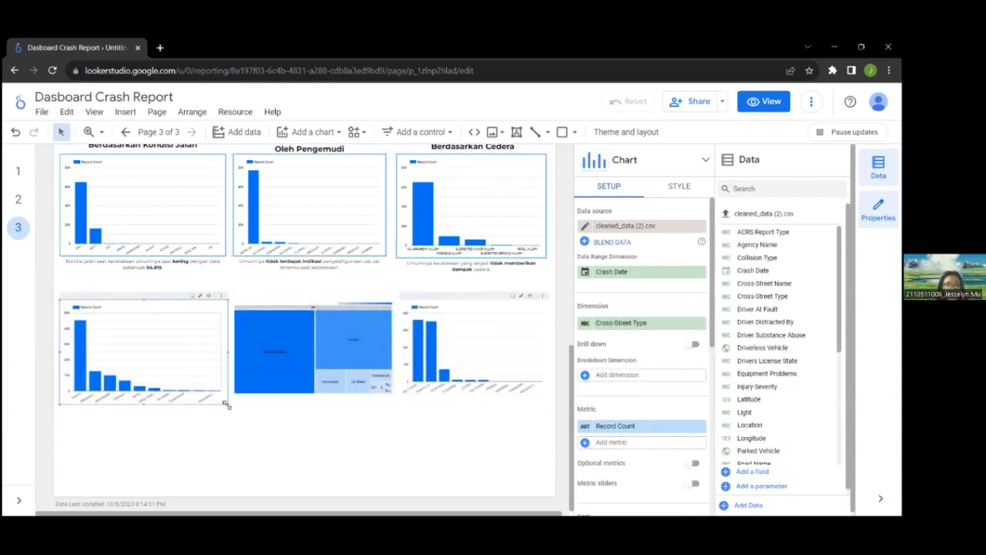
left_click(413, 302)
left_click(354, 435)
scroll(299, 244, "up", 10)
scroll(299, 244, "down", 10)
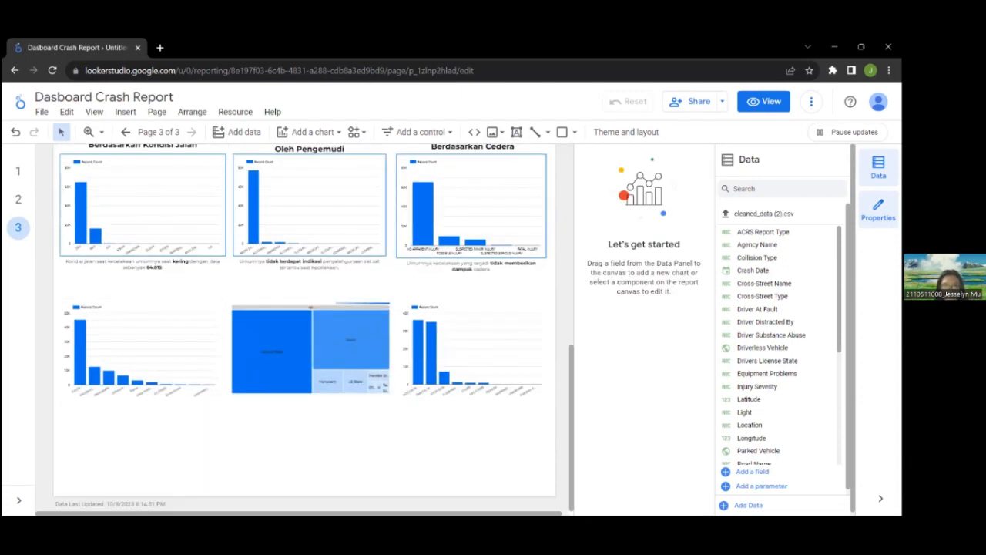
- Paste the title "Distribusi Jumlah Kecelakaan Berdasarkan Tipe Lintas Jalan" above the Cross-Street Type chart and place its caption below
key("ctrl+v")
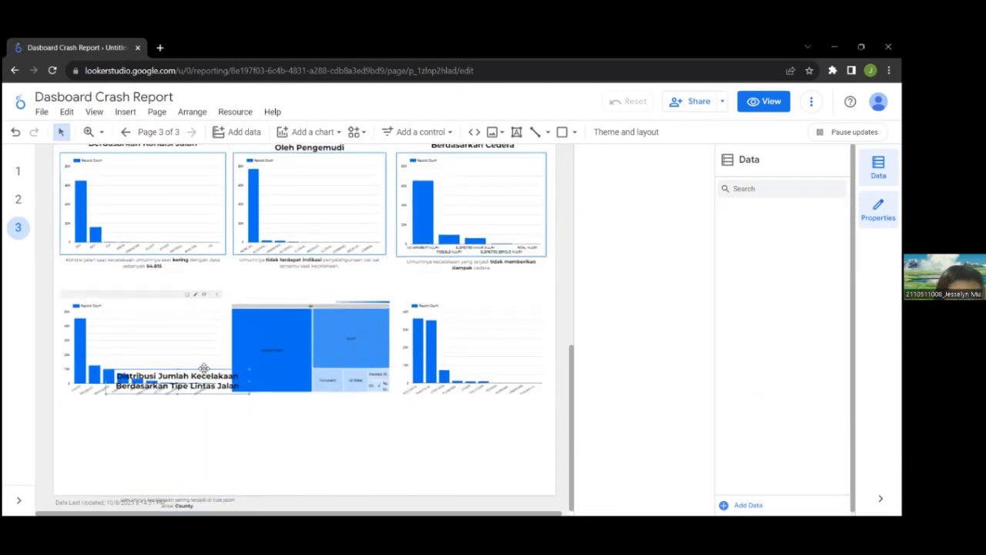
left_click_drag(205, 367, 158, 282)
left_click_drag(178, 502, 151, 405)
- Extend the height of page 3 to make room for another chart row
left_click(157, 112)
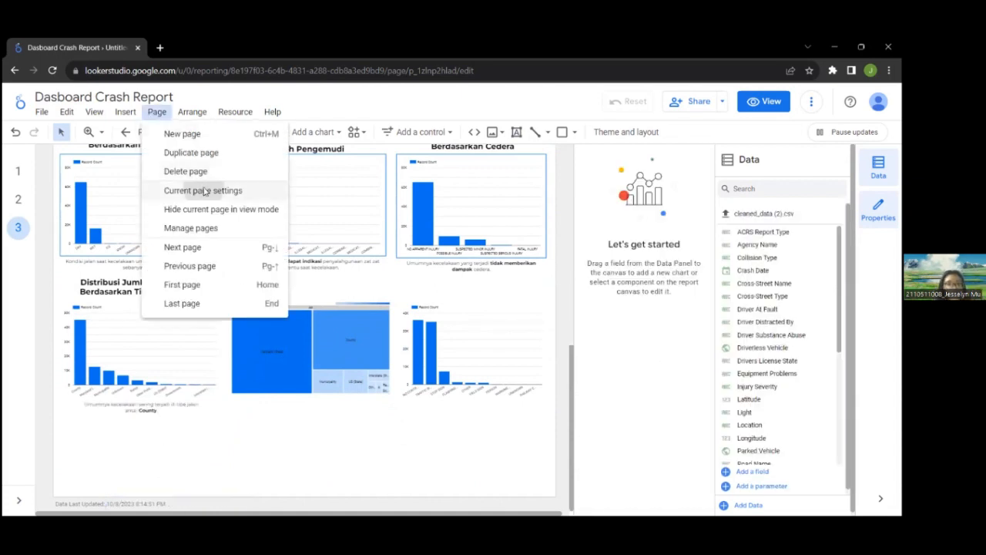
left_click(202, 190)
scroll(461, 345, "up", 10)
scroll(461, 344, "down", 10)
left_click(461, 345)
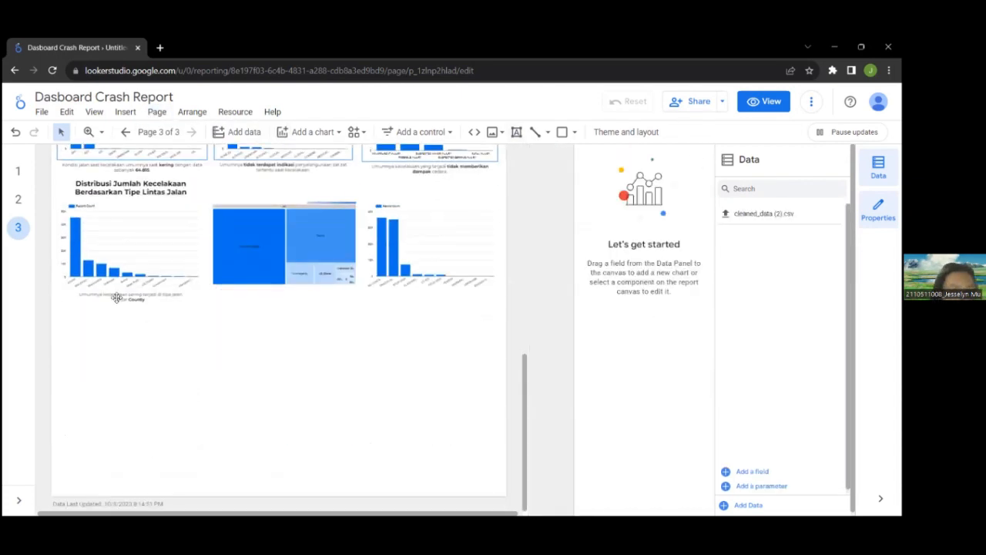
- Give the Cross-Street Type chart a thicker blue border
left_click(123, 279)
left_click(679, 186)
scroll(649, 326, "down", 10)
scroll(650, 326, "down", 3)
left_click(590, 396)
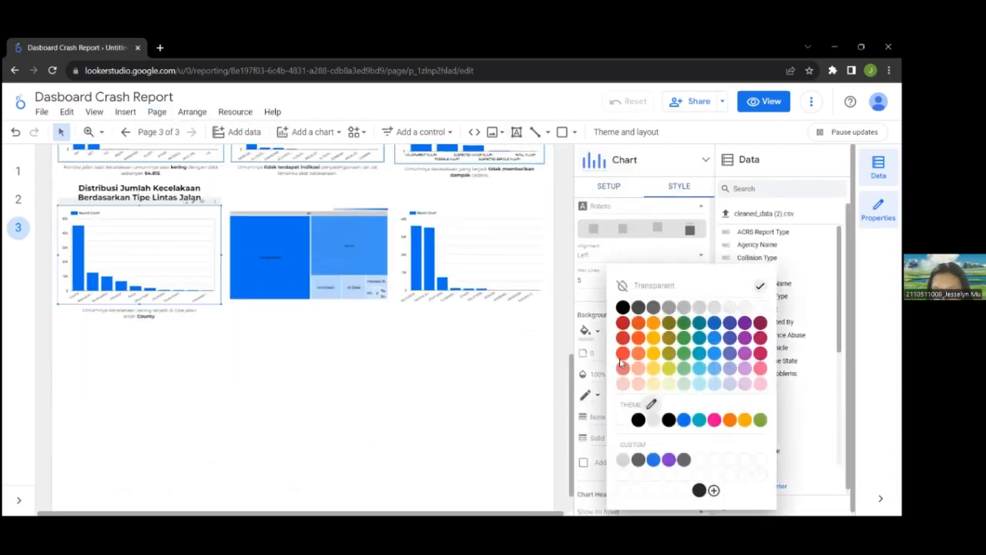
left_click(654, 459)
left_click(655, 420)
left_click(654, 433)
- Give the route treemap a thicker blue border
left_click(259, 209)
left_click(670, 192)
scroll(638, 347, "down", 10)
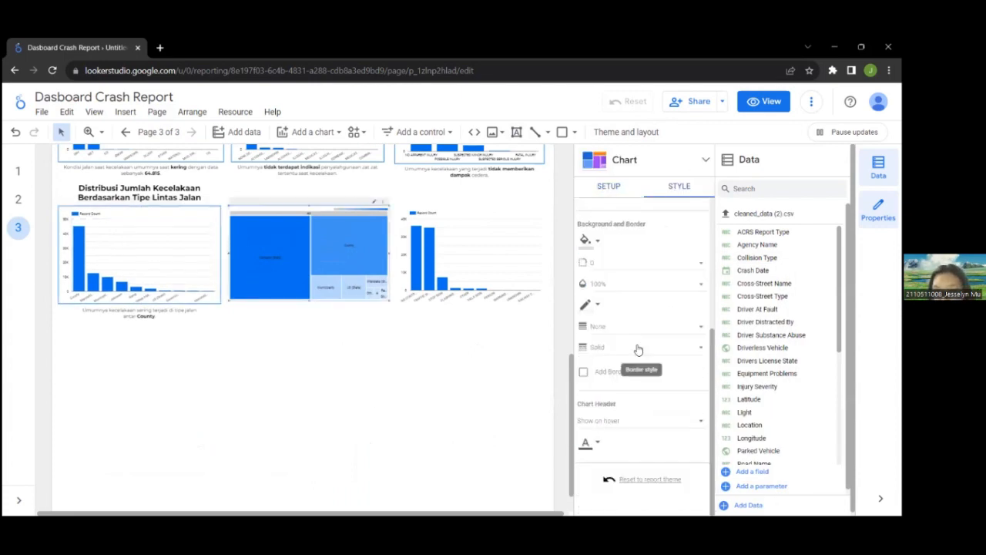
left_click(591, 241)
left_click(588, 305)
left_click(716, 334)
left_click(646, 327)
left_click(631, 410)
- Give the traffic control column chart a thicker blue border
left_click(472, 254)
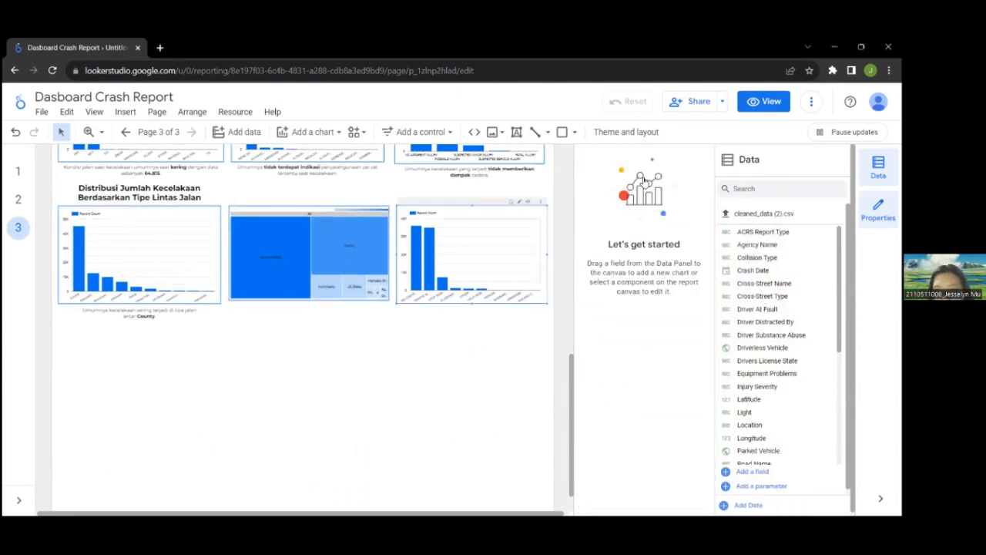
left_click(677, 189)
scroll(632, 347, "down", 8)
left_click(589, 339)
left_click(716, 335)
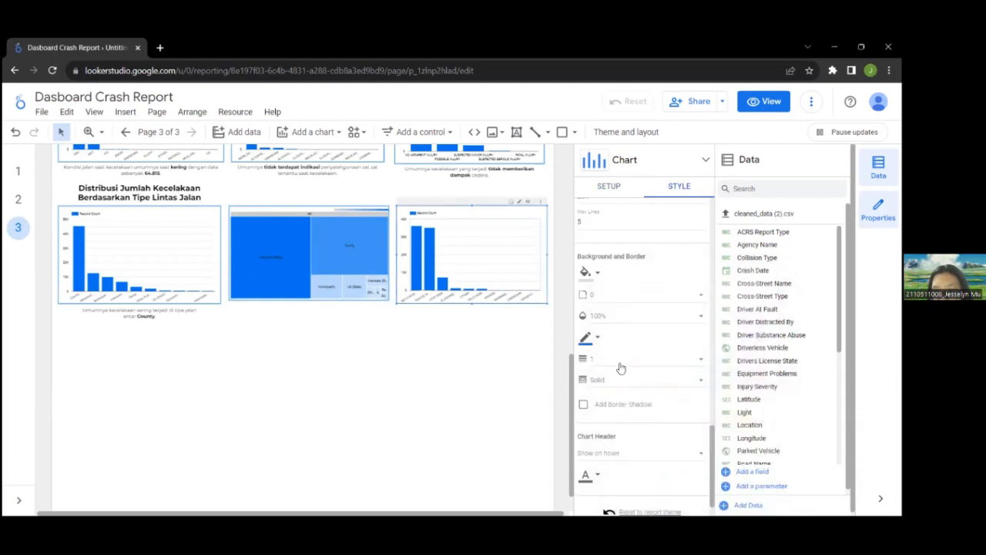
left_click(621, 362)
left_click(622, 439)
left_click(565, 460)
- Paste the title "Distribusi Jumlah Kecelakaan Berdasarkan Tipe Rute" above the treemap and place its Maryland (State) and County caption below
key("ctrl+v")
scroll(373, 308, "down", 1)
left_click(373, 250)
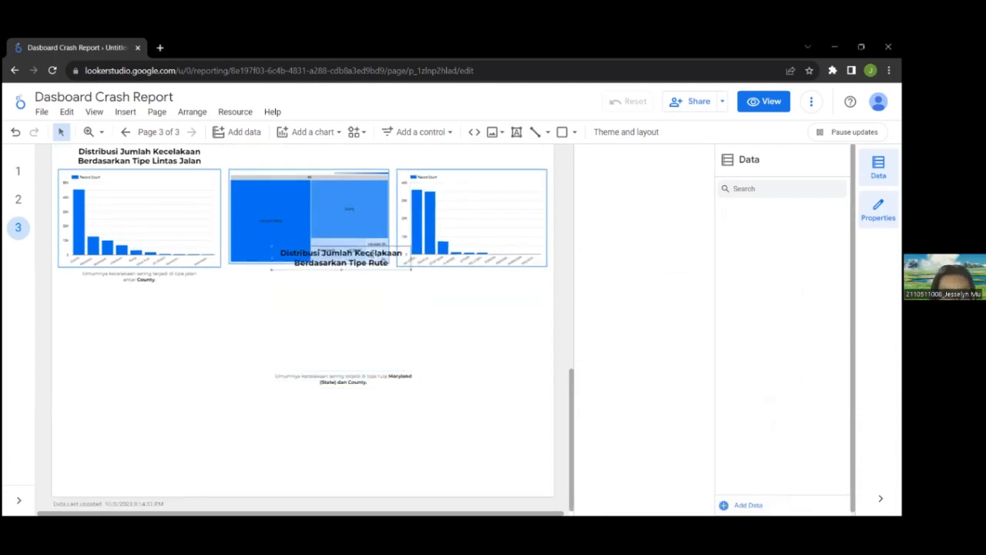
scroll(338, 325, "up", 2)
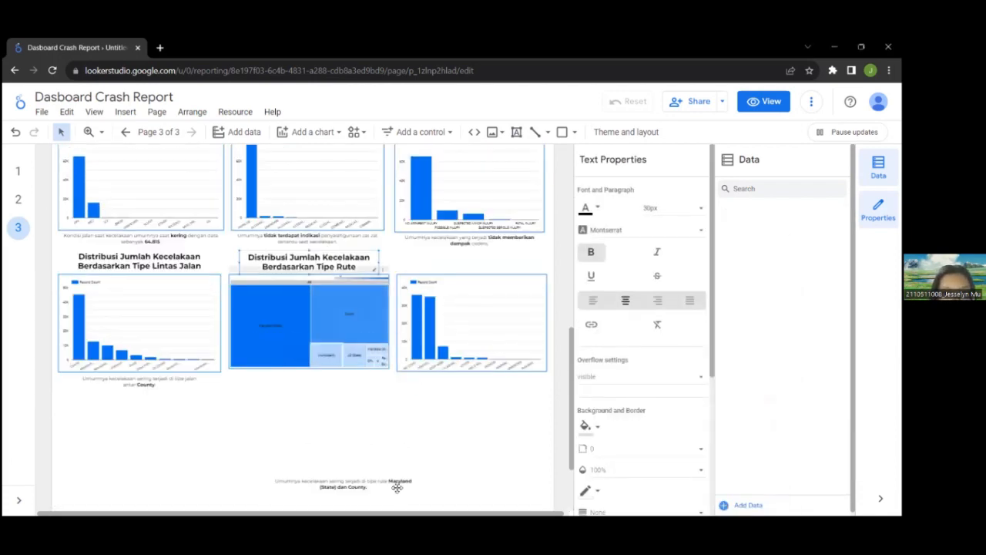
left_click(443, 437)
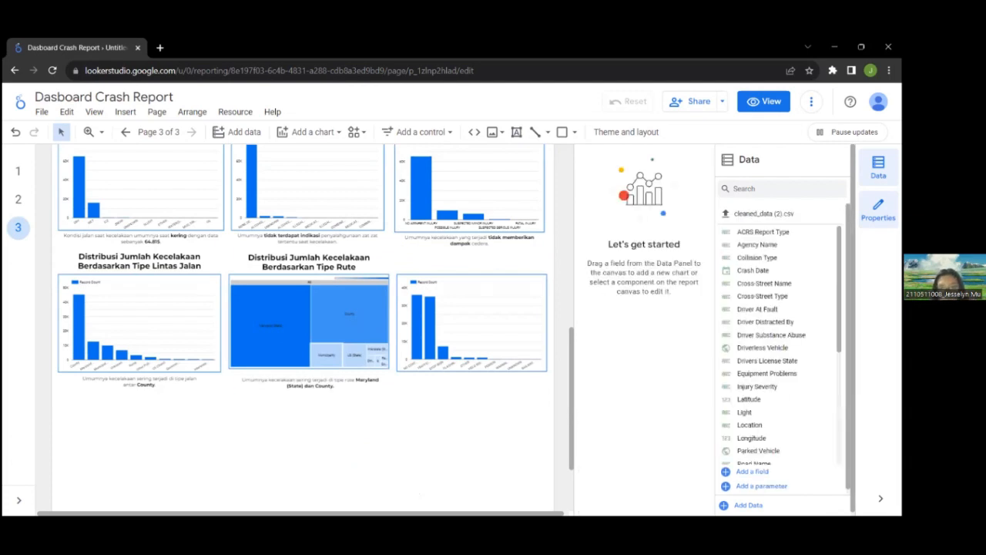
- Paste the title "Distribusi Jumlah Kecelakaan Berdasarkan Aturan Lalu Lintas" above the traffic control chart and place its caption below
key("ctrl+v")
left_click(454, 409)
left_click(550, 257)
scroll(497, 320, "up", 1)
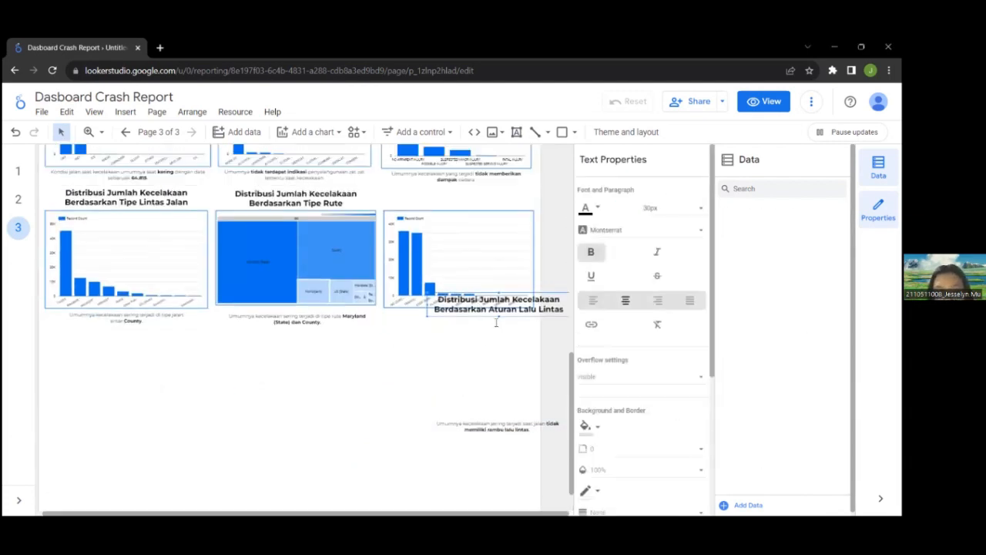
left_click(510, 437)
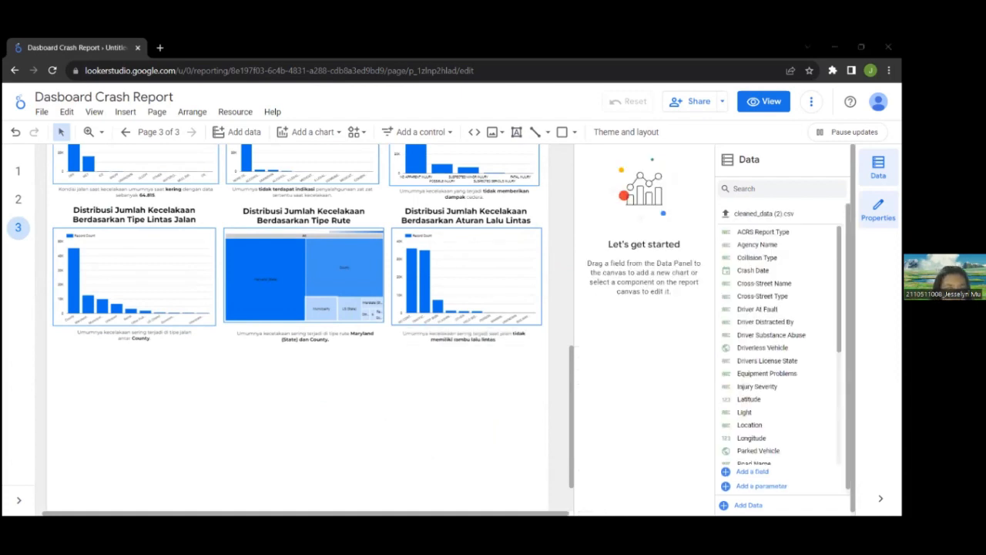
- Copy the driver distraction and vehicle damage charts from page 2 and place them below the last chart row on page 3
left_click(19, 201)
scroll(236, 312, "up", 5)
scroll(236, 313, "down", 3)
left_click_drag(504, 405, 146, 266)
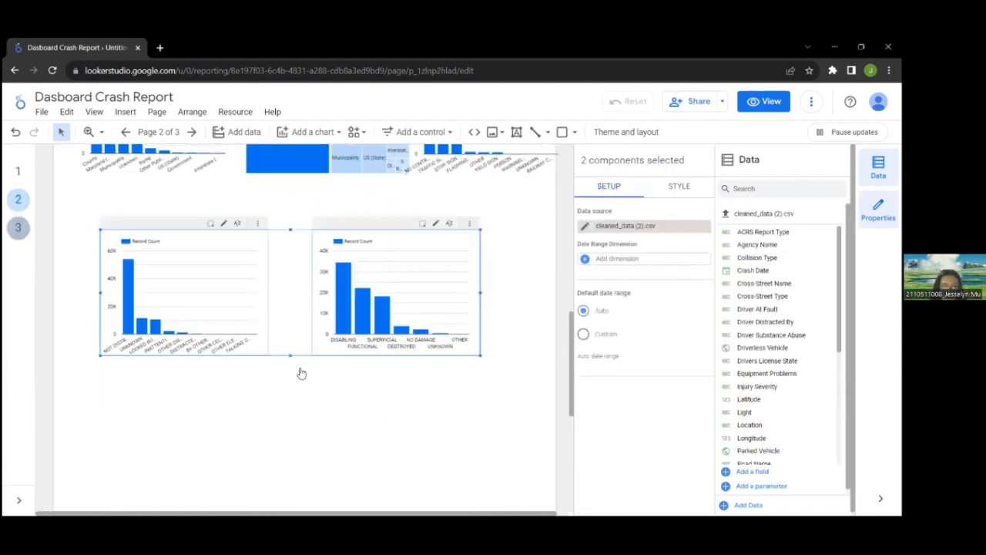
key("ctrl+v")
scroll(356, 314, "down", 3)
scroll(223, 161, "up", 1)
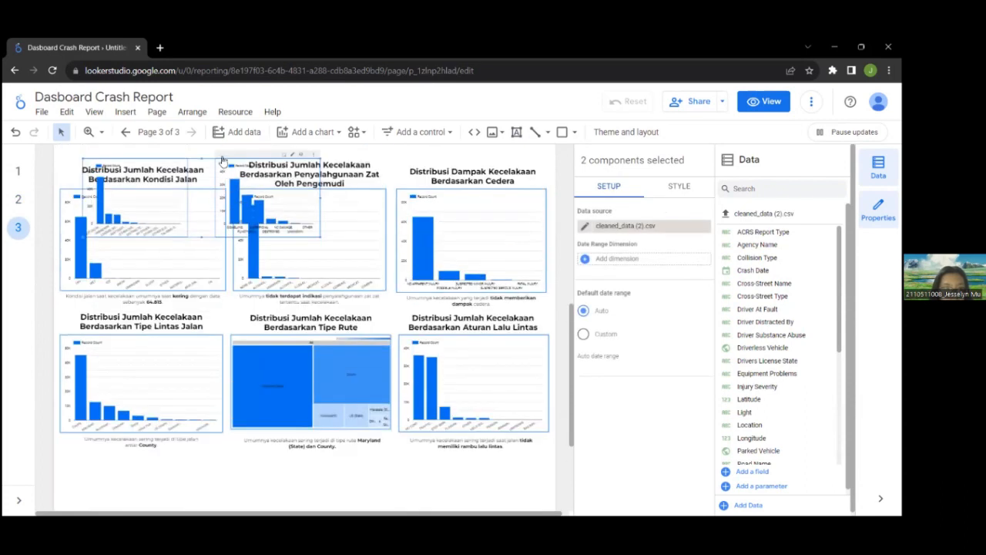
left_click_drag(223, 161, 330, 486)
- Align the Driver Distracted By and vehicle damage charts side by side beneath the treemap row and enlarge them to similar sizes
scroll(331, 486, "down", 2)
left_click(232, 319)
left_click_drag(295, 402, 269, 384)
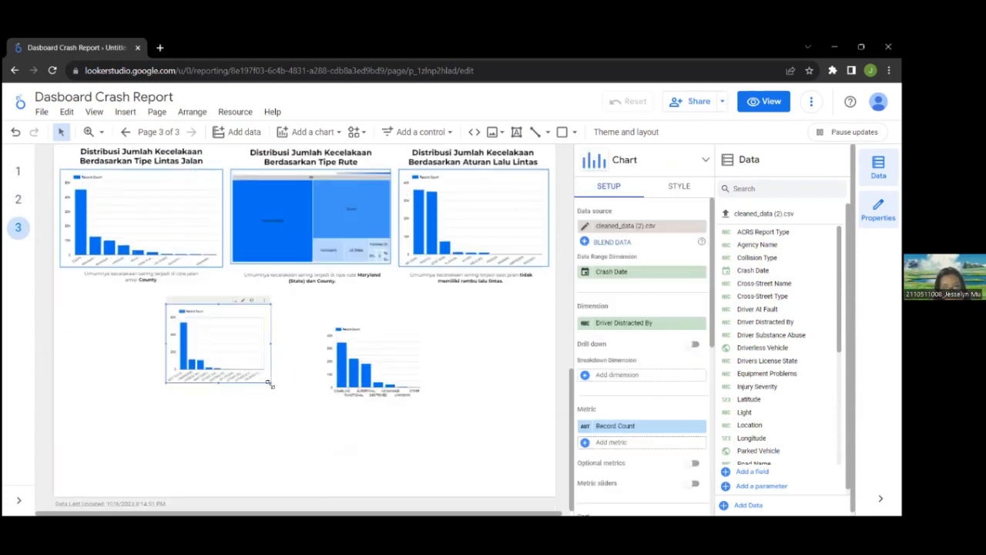
left_click_drag(233, 298, 233, 311)
left_click_drag(347, 316, 330, 312)
left_click_drag(412, 396, 465, 421)
- Give the Driver Distracted By chart a blue border
left_click(678, 185)
scroll(642, 400, "down", 5)
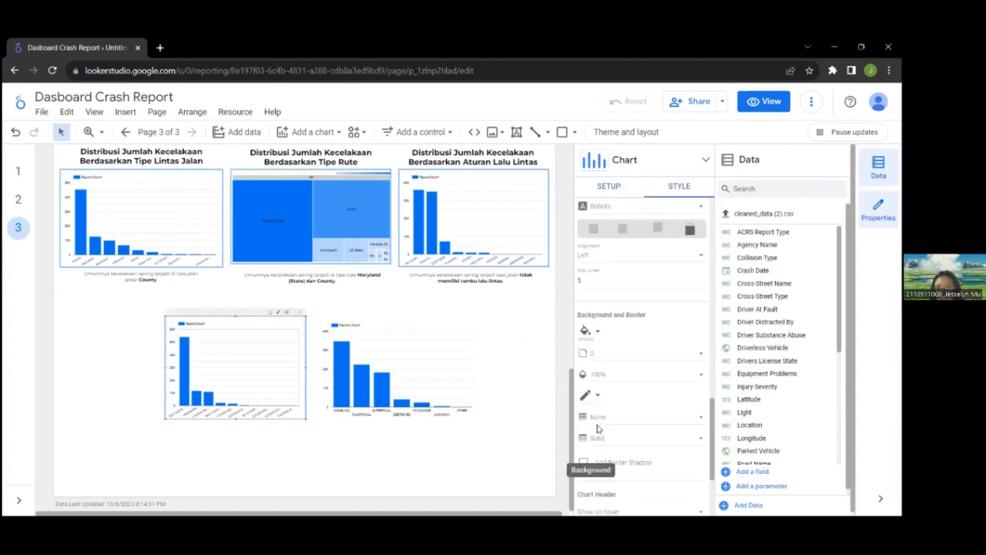
left_click(643, 417)
left_click(631, 462)
- Give the vehicle damage chart a blue border with a weight of 3
scroll(636, 367, "down", 9)
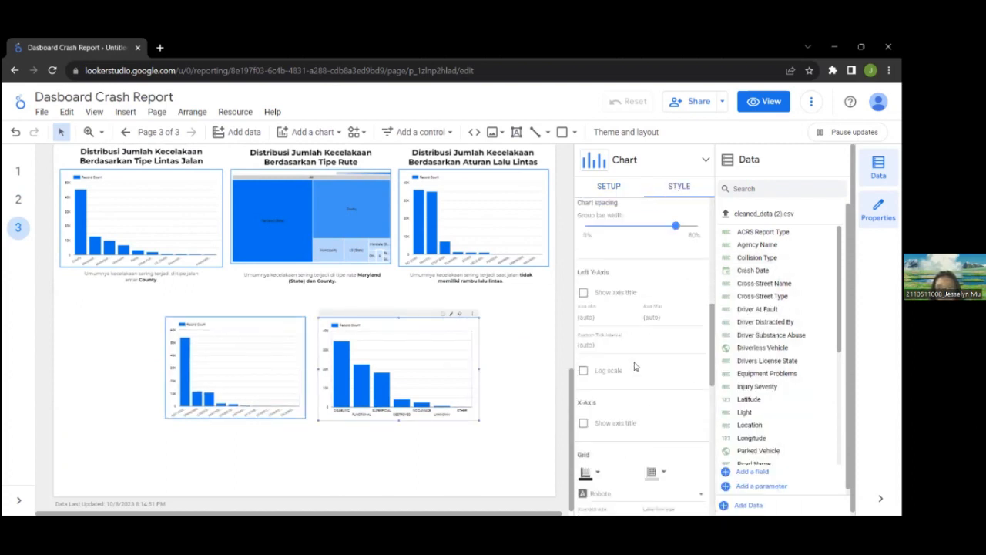
left_click(596, 356)
left_click(593, 343)
scroll(595, 385, "down", 3)
left_click(597, 397)
left_click(680, 451)
left_click(473, 436)
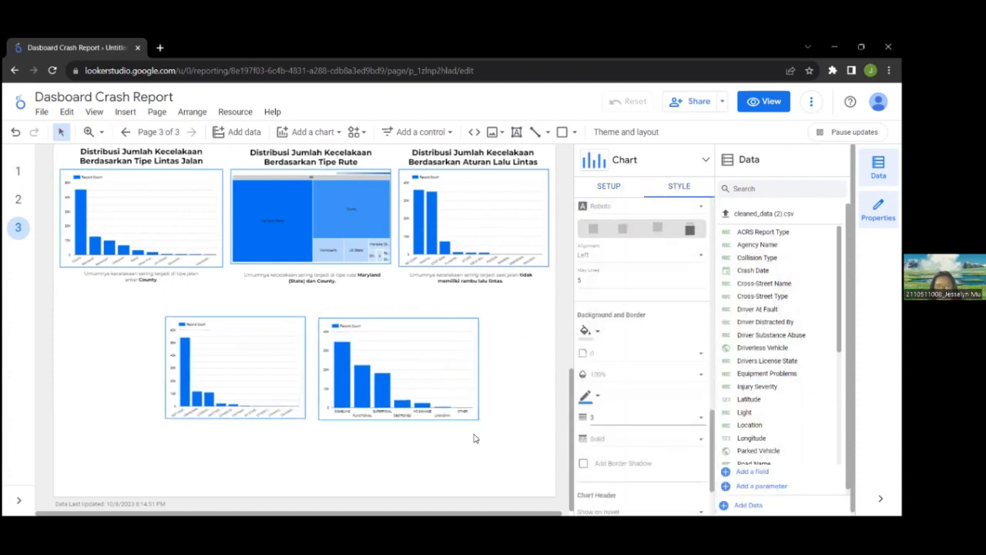
- Paste the distraction and vehicle damage titles with their captions, and place each title above its chart
key("ctrl+v")
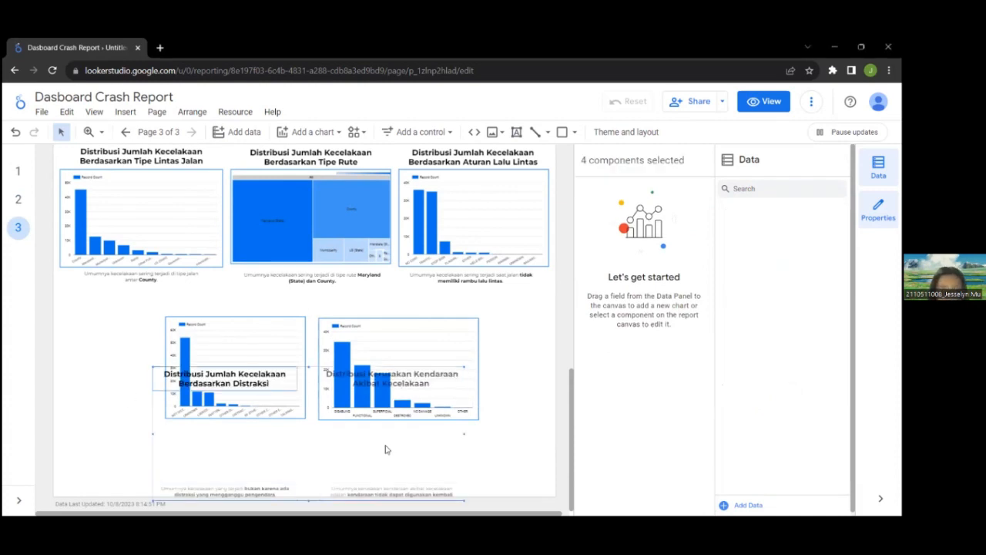
left_click(385, 450)
left_click(242, 370)
left_click_drag(240, 361, 254, 291)
key("ctrl+z")
left_click(164, 378)
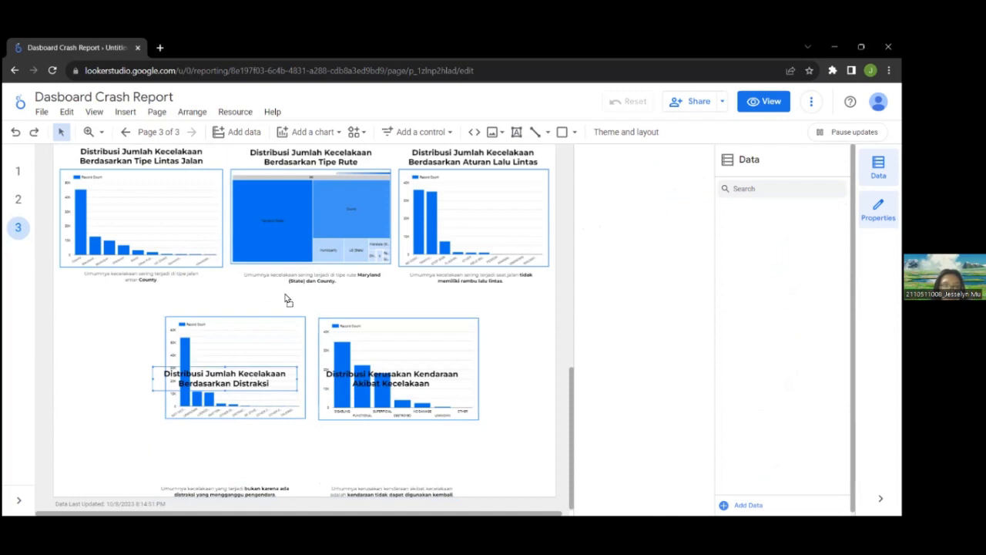
left_click_drag(269, 374, 285, 298)
left_click(432, 369)
left_click_drag(432, 369, 443, 297)
- Move the two captions together to just below the distraction and vehicle damage charts
left_click(261, 491)
left_click(365, 488, "shift")
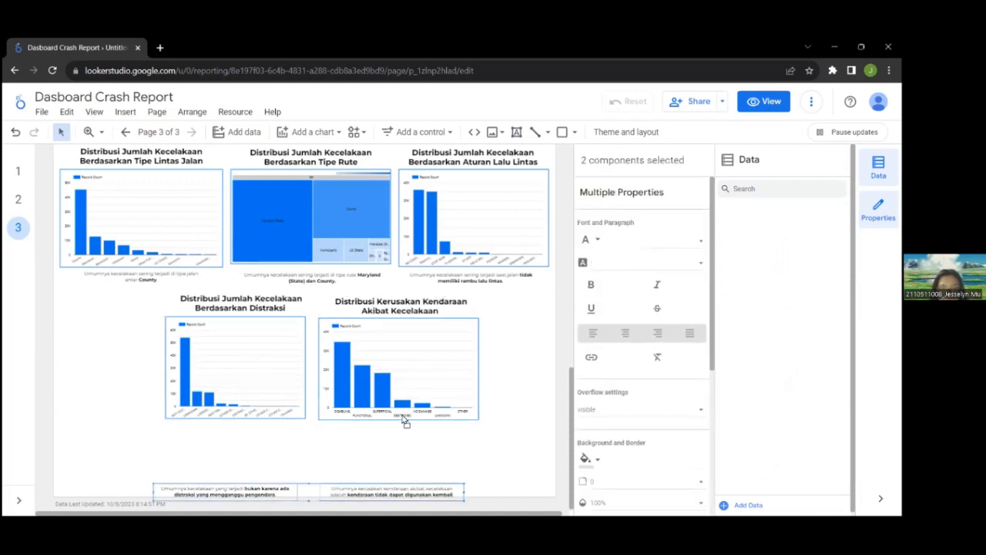
left_click_drag(384, 487, 397, 423)
left_click(507, 440)
- Move the colourful footer image up so its pattern sits on the bottom edge of page 3
scroll(471, 459, "down", 1)
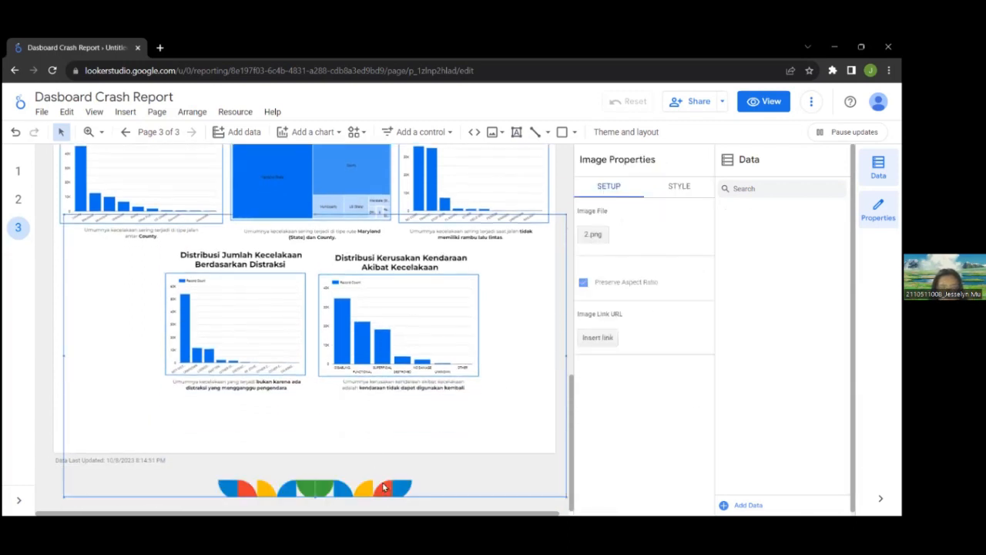
left_click_drag(387, 488, 370, 447)
left_click(564, 405)
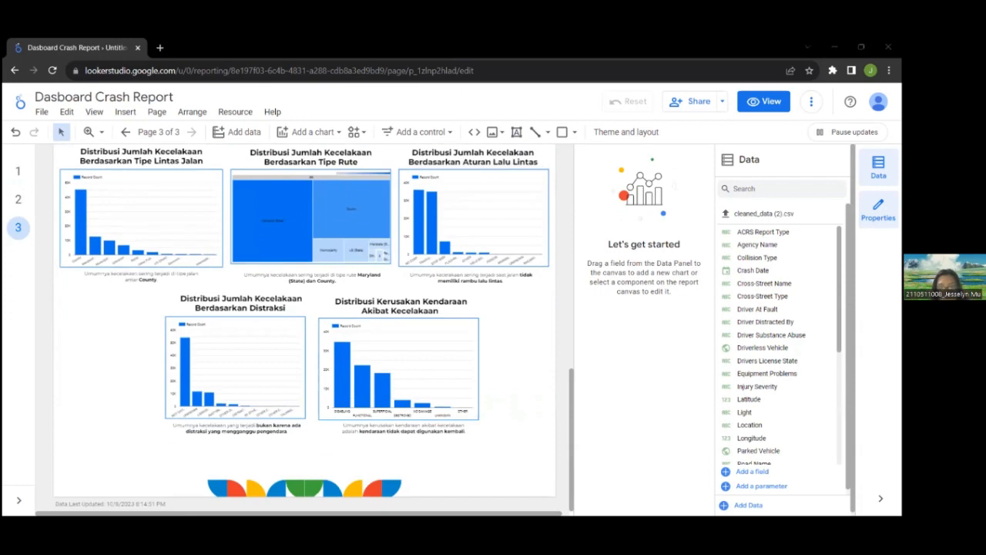
- Place the colourful header pattern across the top of page 3 behind the dashboard title, and review the page layout
scroll(304, 324, "up", 5)
left_click(154, 191)
left_click_drag(365, 332, 544, 352)
right_click(512, 182)
mouse_move(570, 369)
left_click(660, 420)
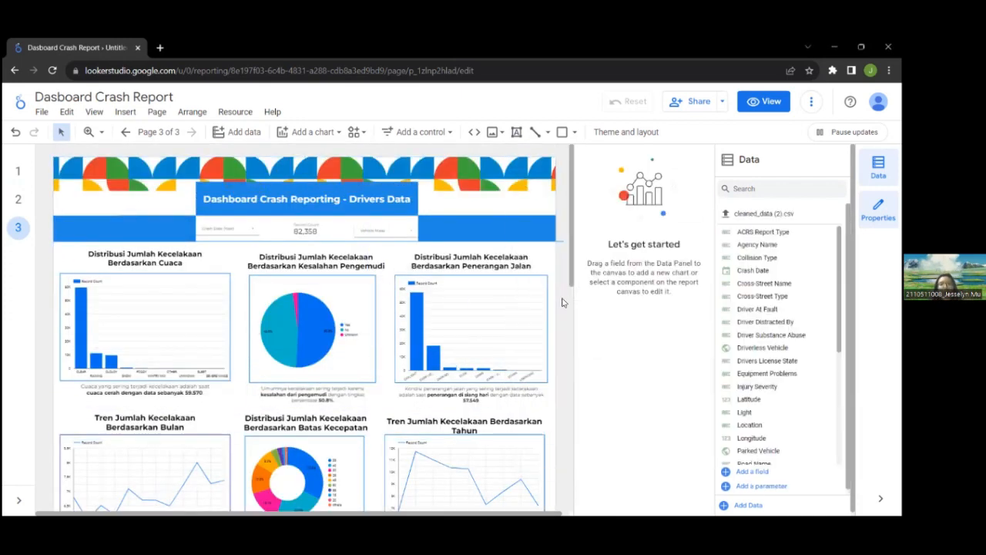
scroll(477, 283, "down", 3)
scroll(481, 308, "down", 5)
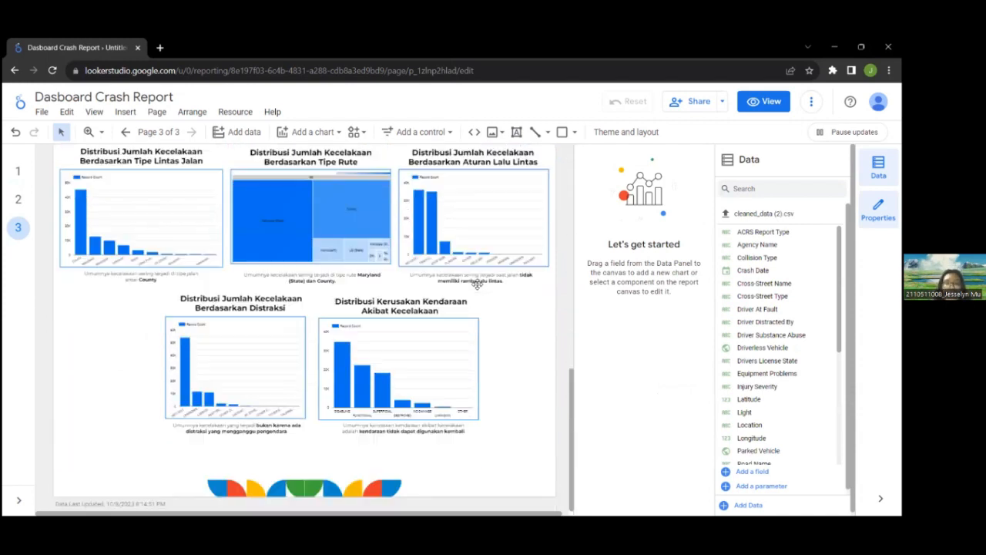
- Review the crash dashboard from its header through the weather, driver fault, lighting, month, speed limit and year charts, checking the monthly trend's points
scroll(493, 350, "up", 8)
scroll(491, 353, "up", 3)
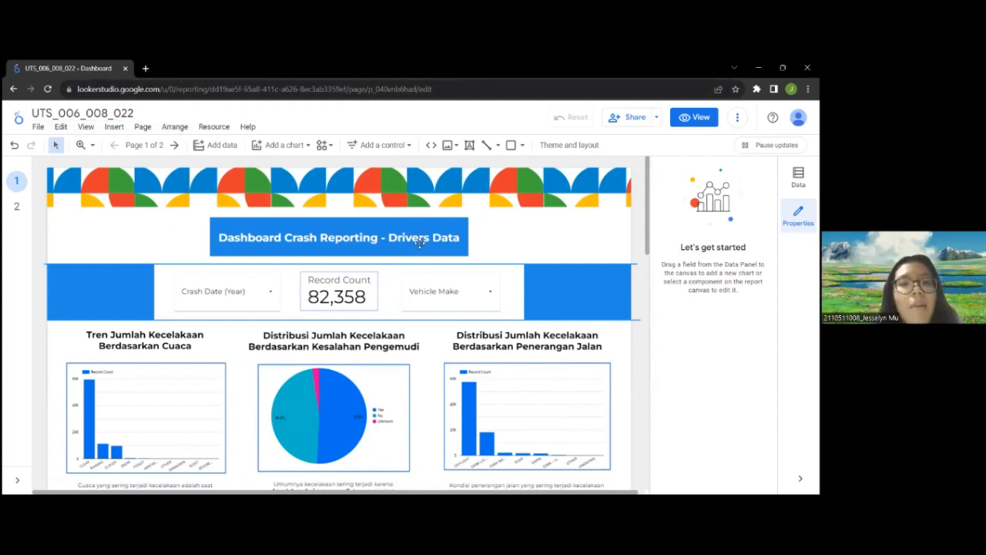
scroll(420, 243, "down", 3)
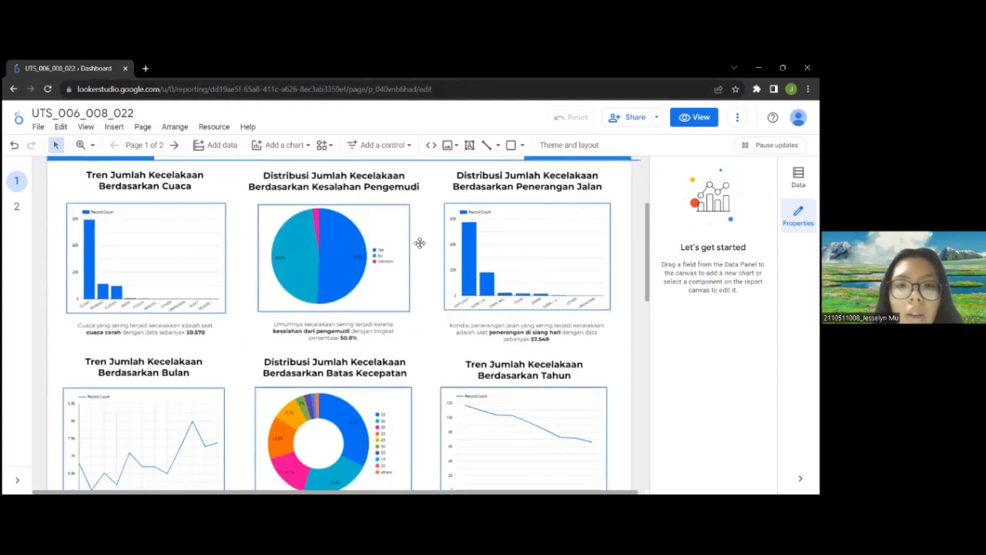
scroll(420, 242, "up", 1)
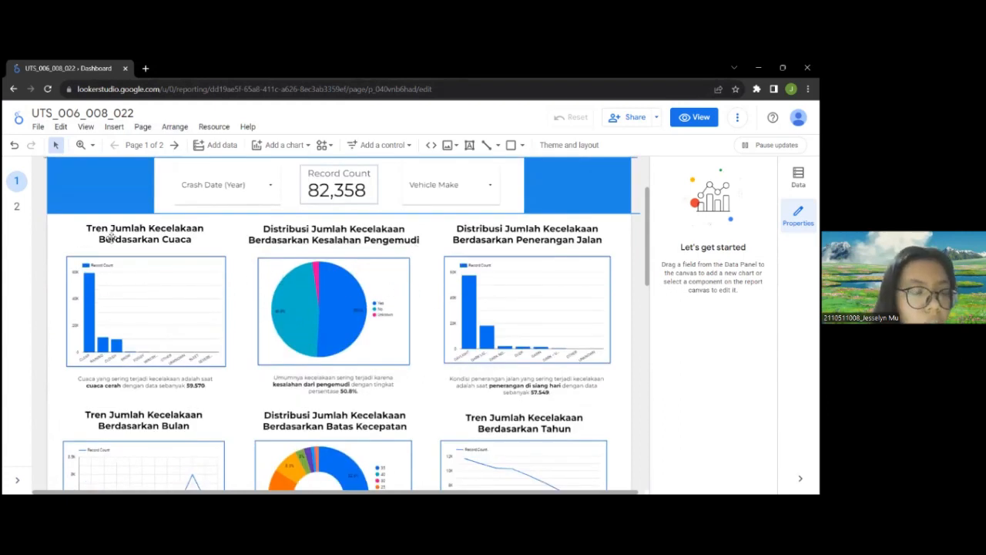
scroll(182, 239, "down", 1)
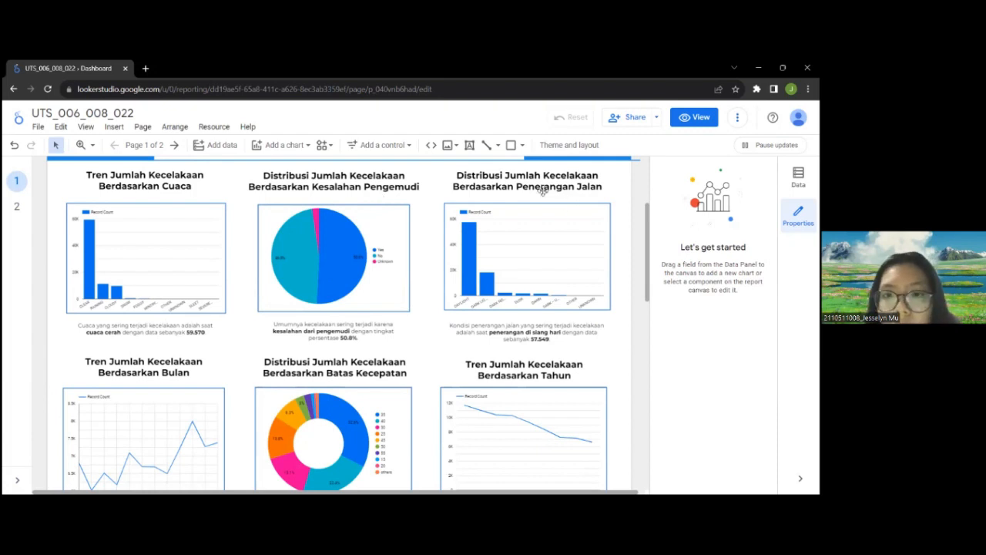
scroll(627, 221, "down", 1)
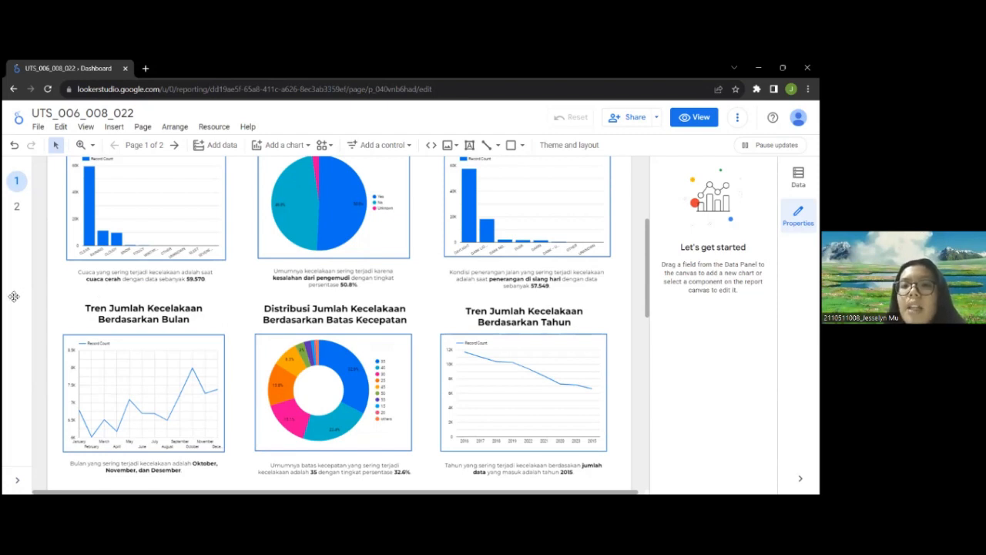
scroll(260, 235, "down", 2)
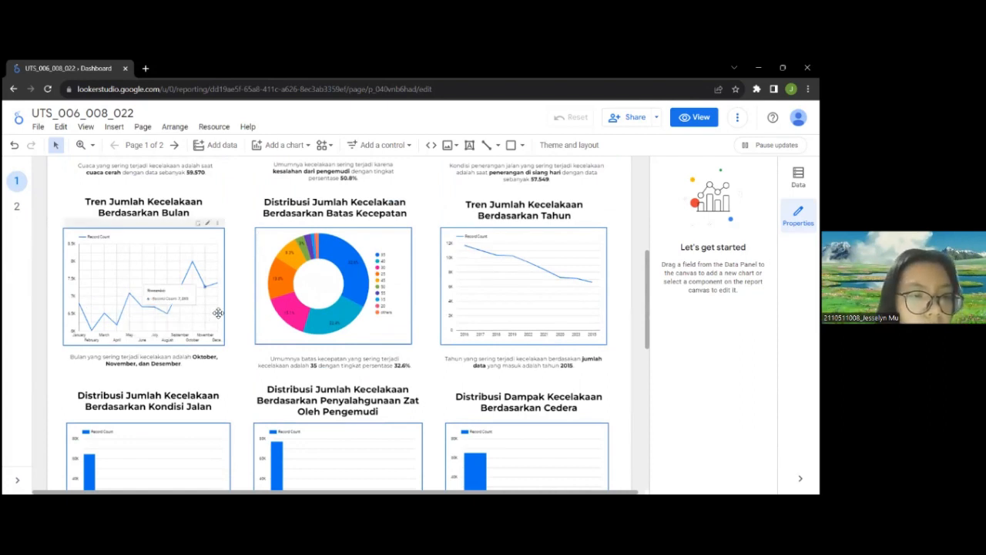
mouse_move(194, 267)
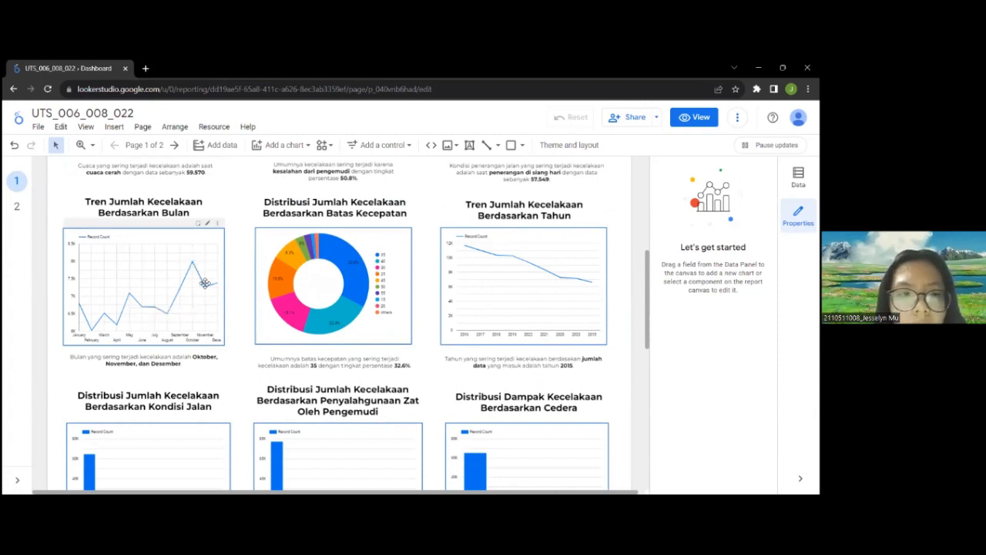
mouse_move(218, 284)
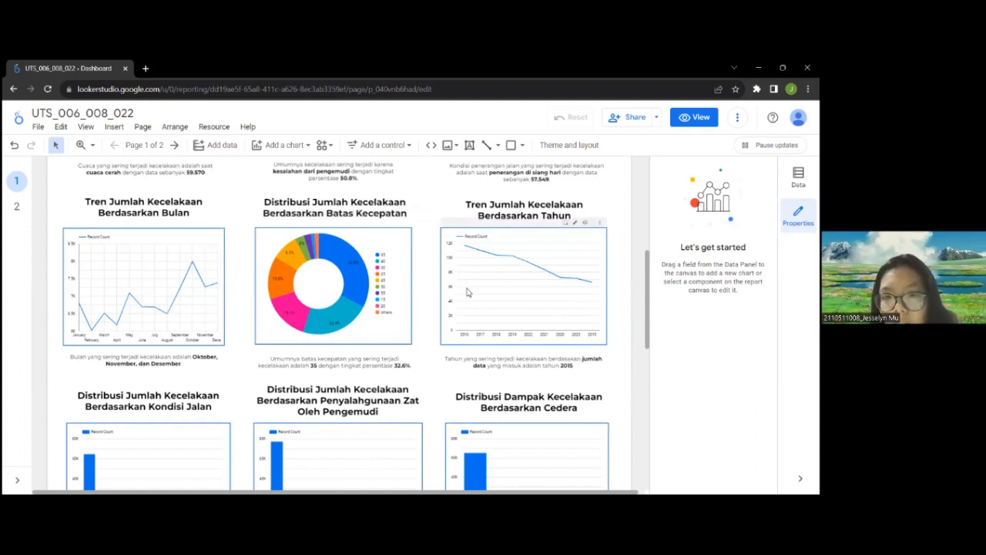
- Correct the year in the caption below the yearly accident trend chart to 2016
left_click(574, 366)
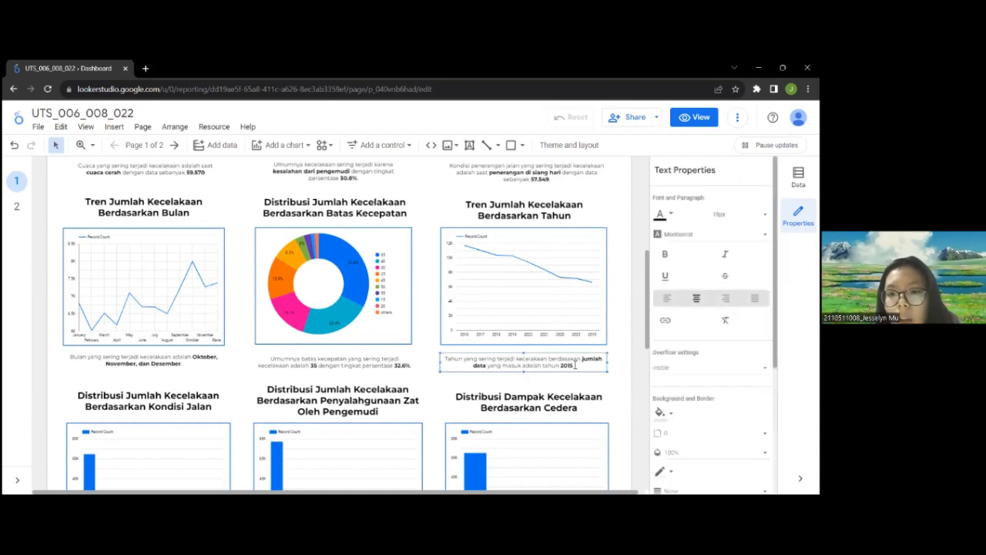
key("BackSpace")
type("6")
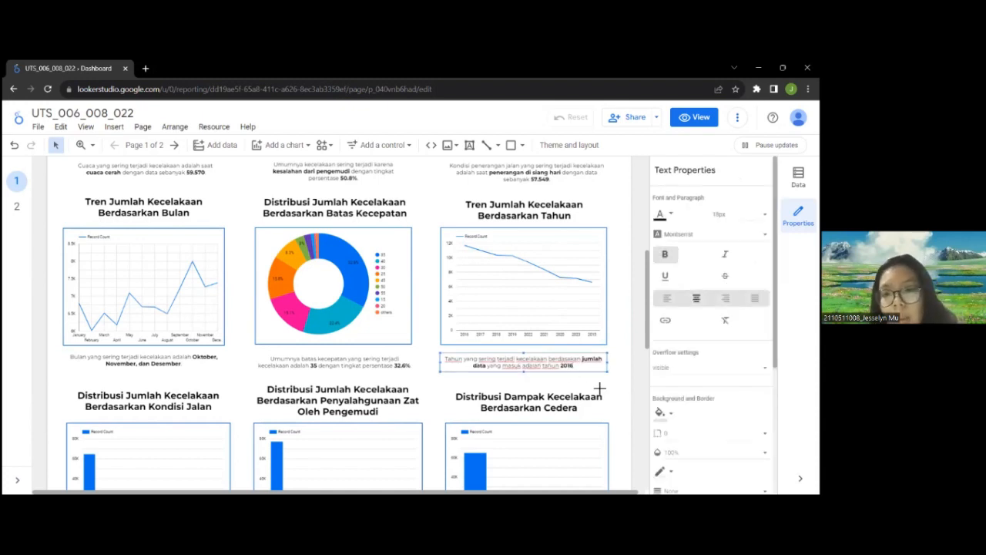
left_click(600, 387)
- Examine the tallest bar's record count in the road condition chart against its caption
scroll(604, 384, "down", 3)
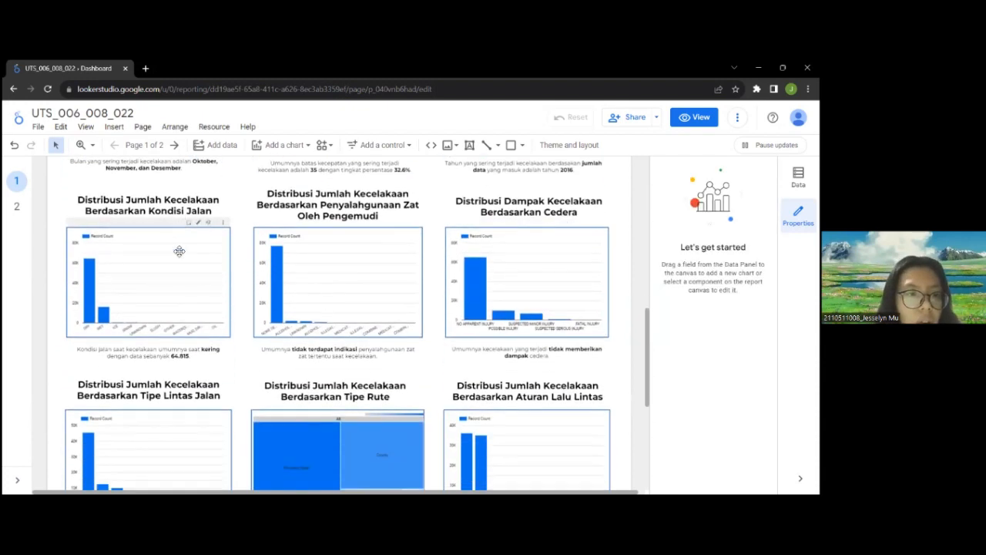
mouse_move(91, 265)
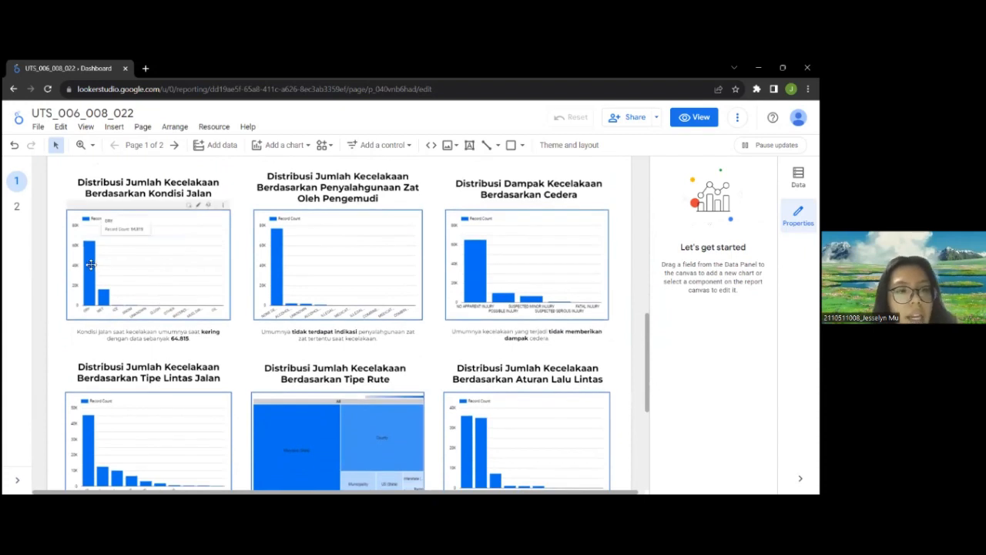